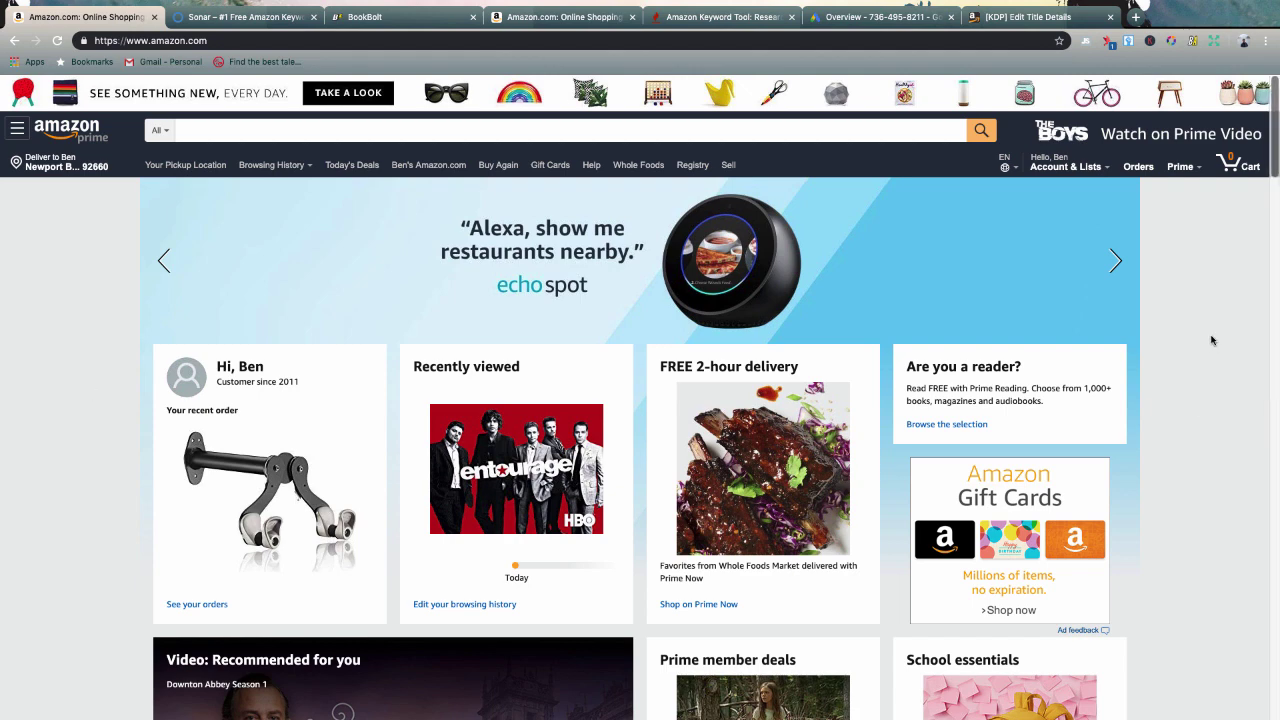
Step: Dismiss the AMZ Suggestion Expander menu and move from Amazon to blank Word Document3
right_click(1217, 40)
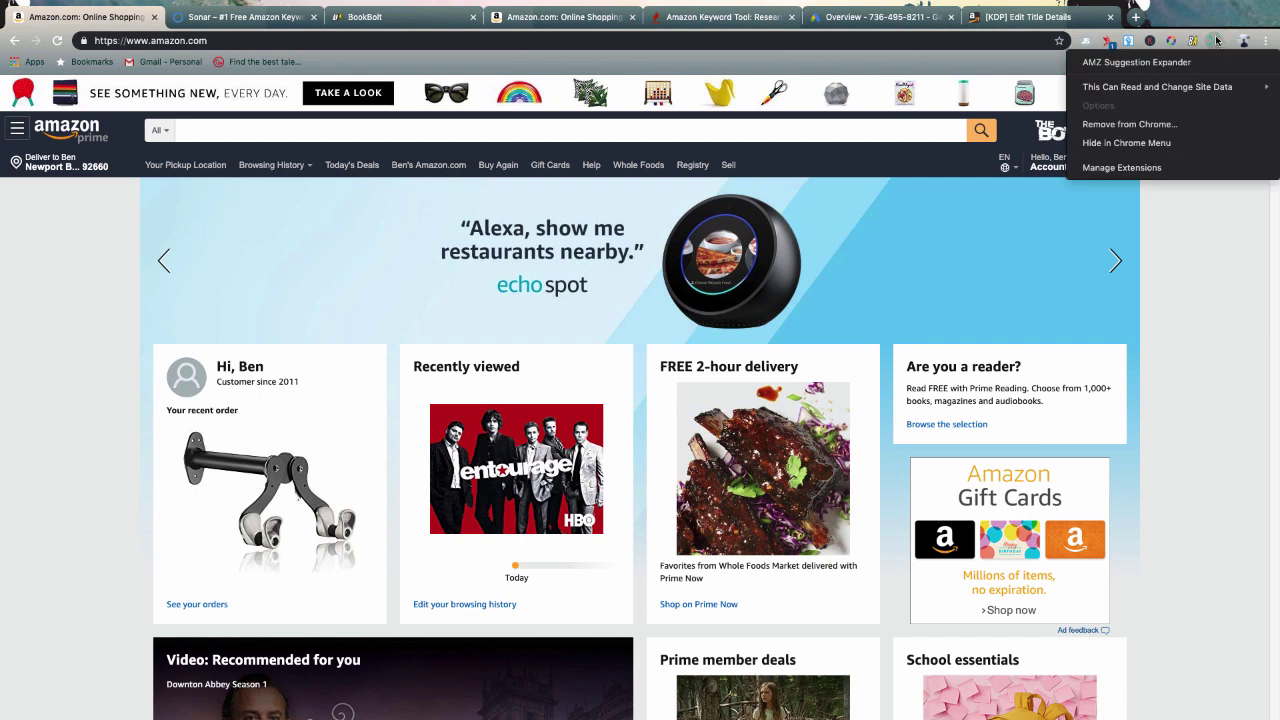
left_click(1230, 286)
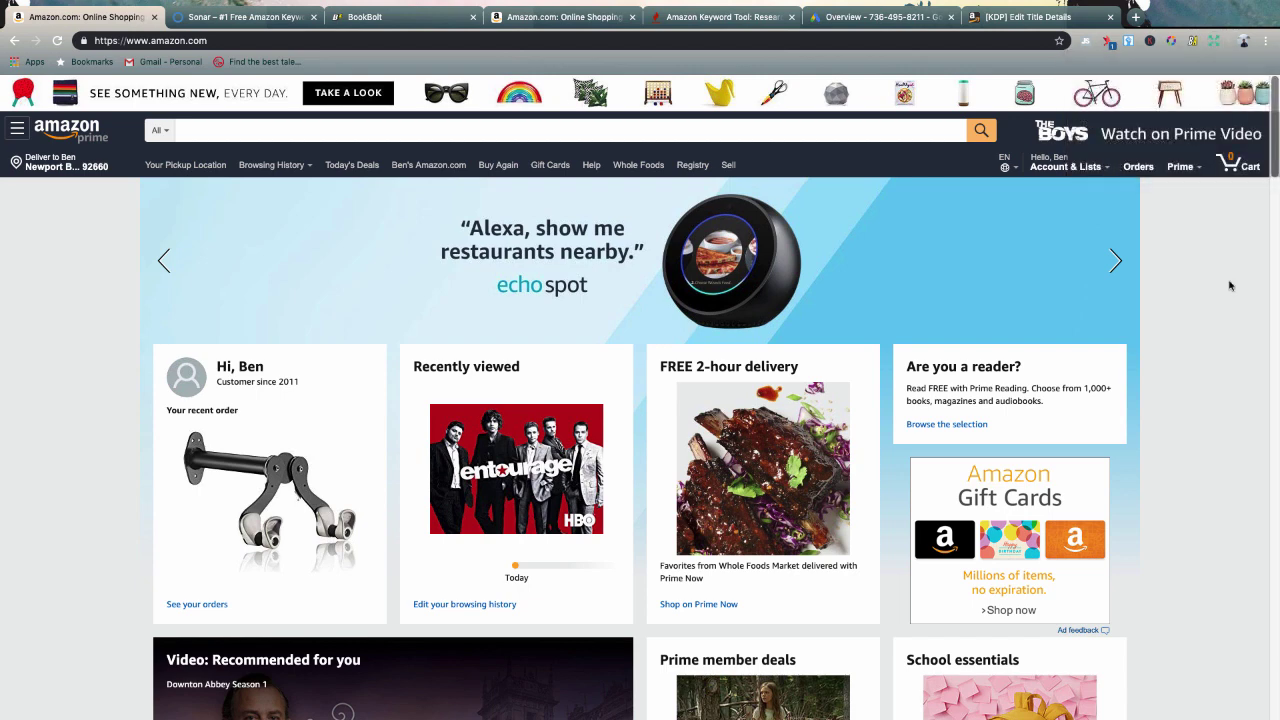
key("ctrl+Left")
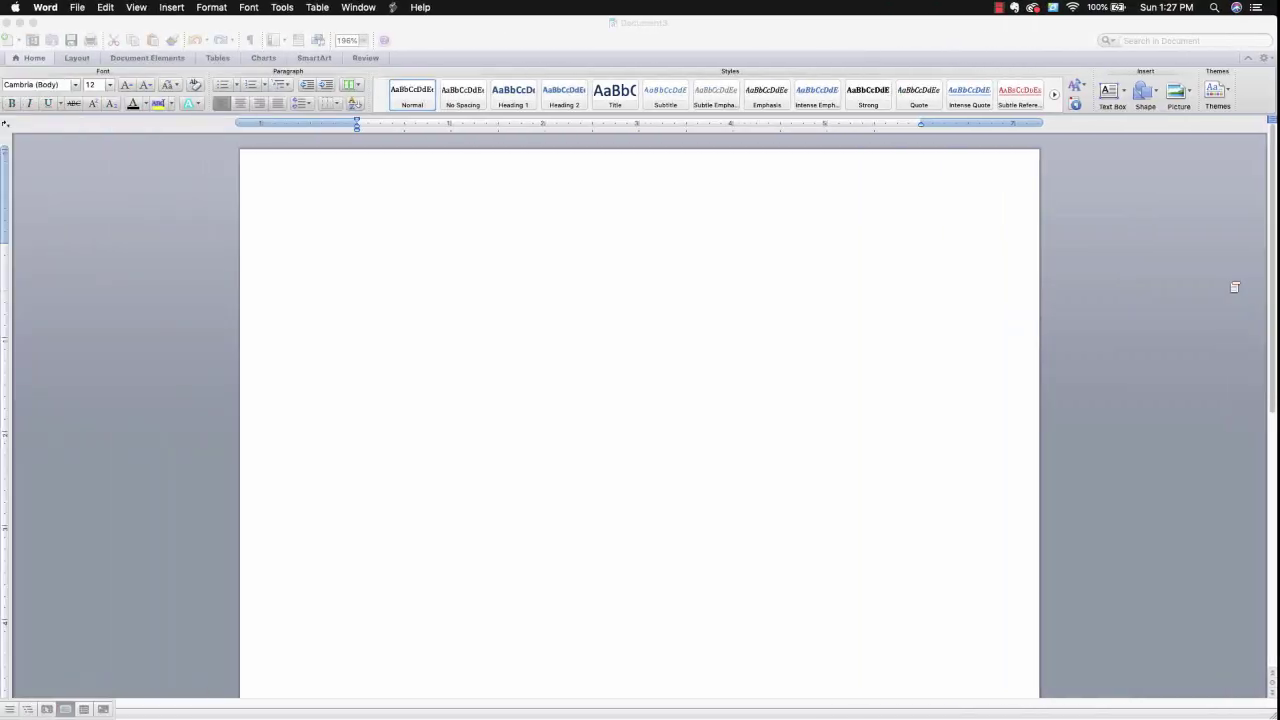
Step: Start a bulleted list in Document3, then return to the Amazon home page
left_click(226, 84)
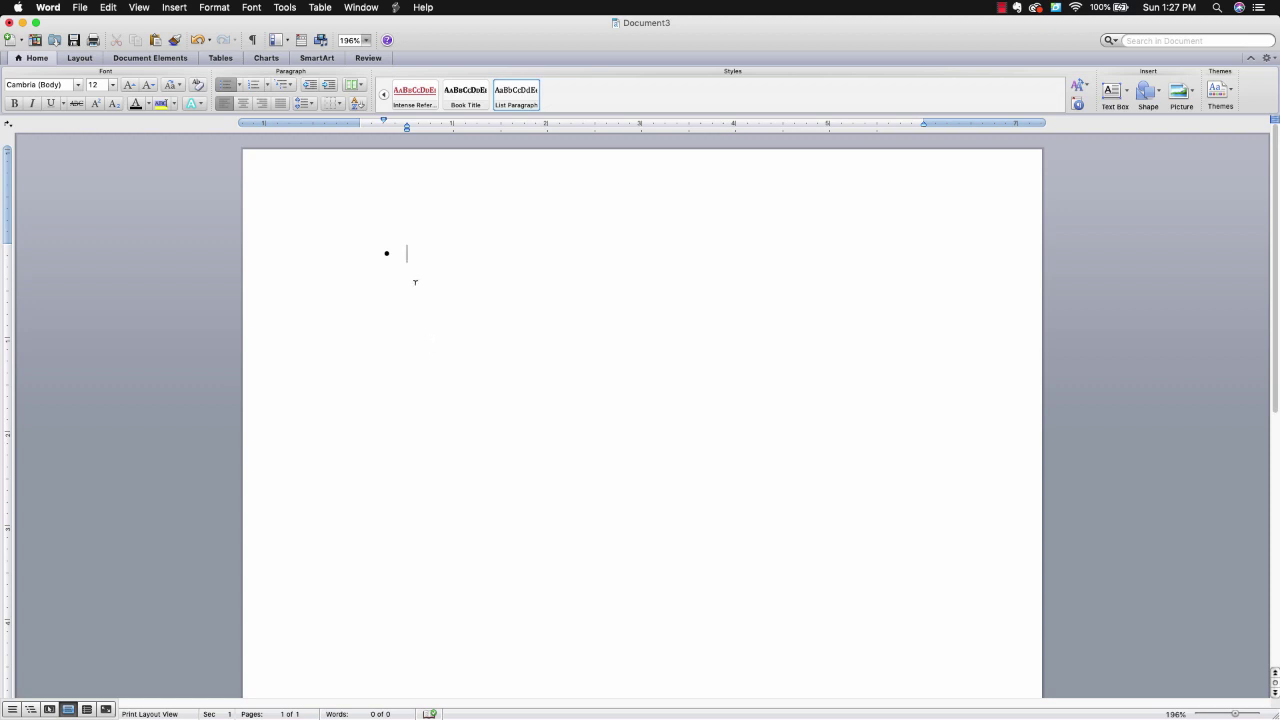
key("ctrl+Right")
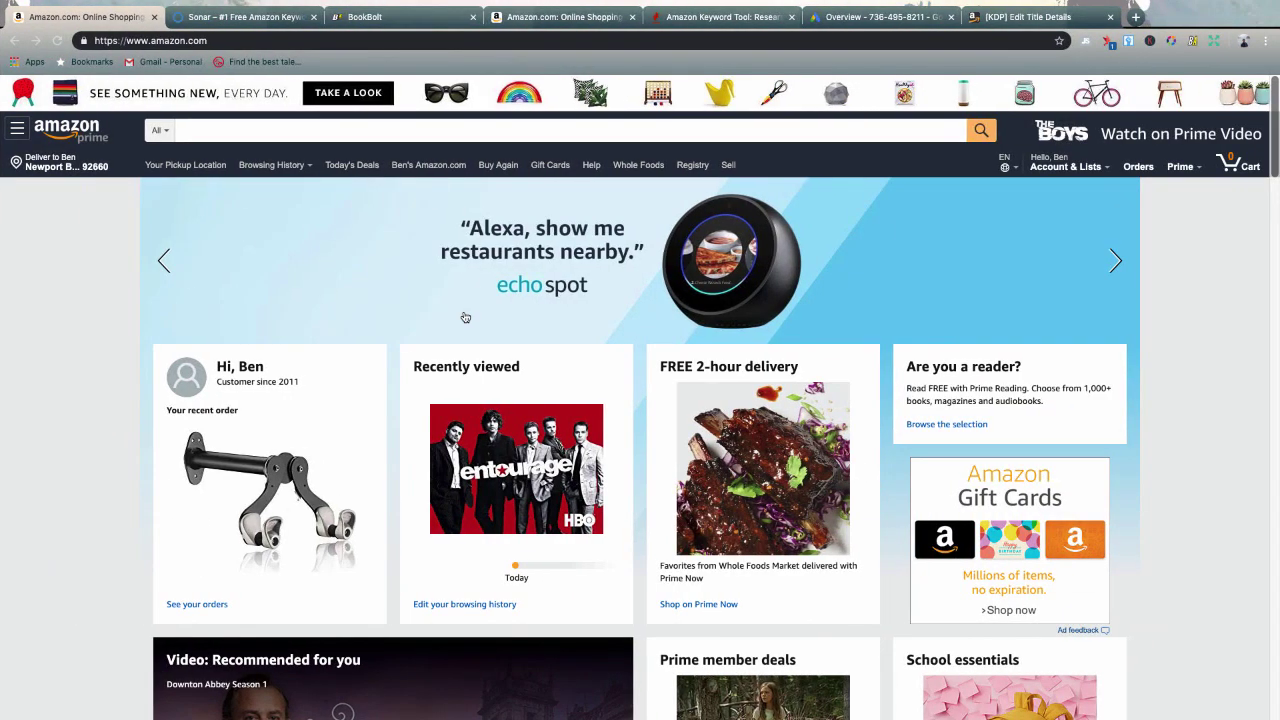
Step: Search Amazon for 'golf' to show the suggestion dropdown and expanded keyword panel
left_click(357, 129)
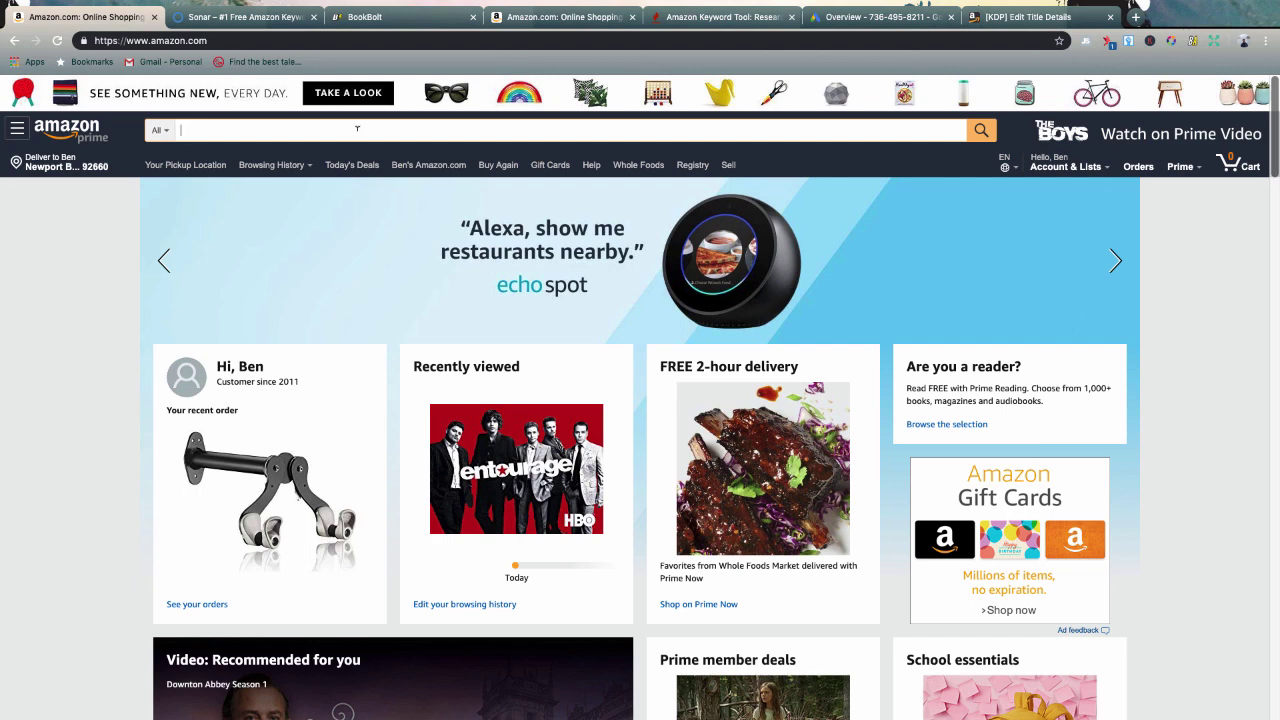
type("golf")
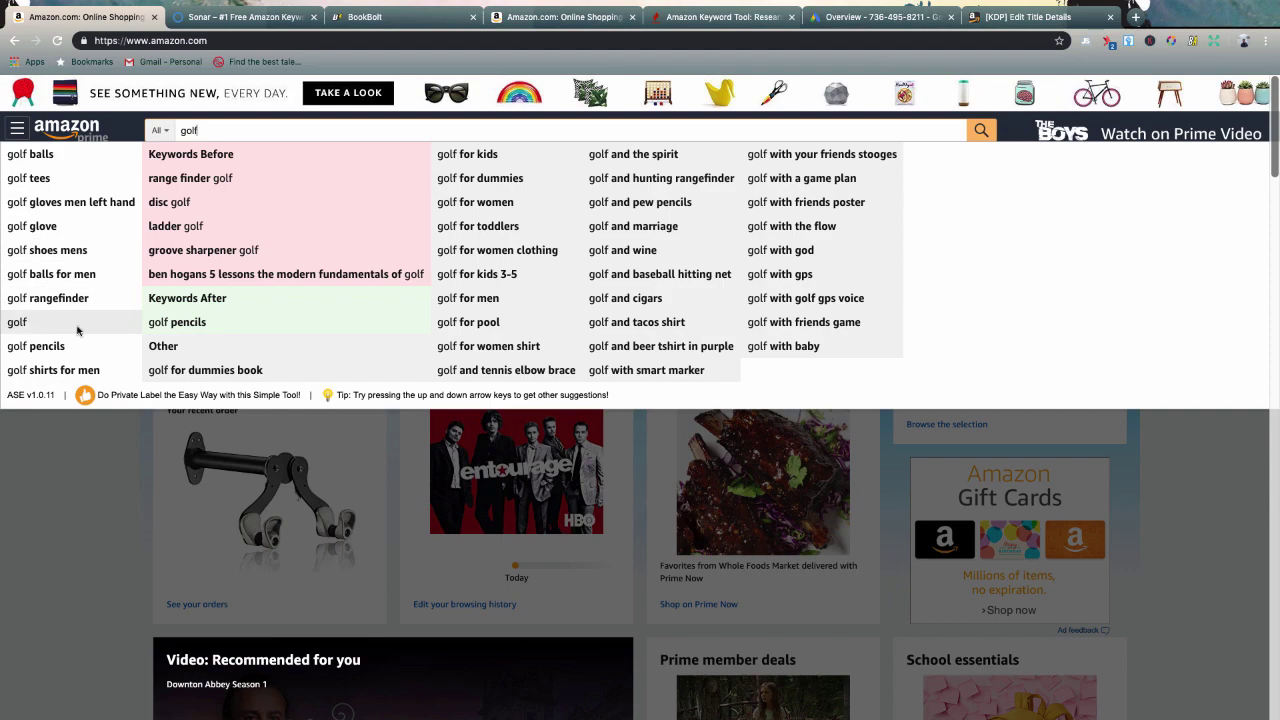
Step: Enter Golf as the first bullet, then bring back Amazon's golf suggestions
key("super+Tab")
type("* go")
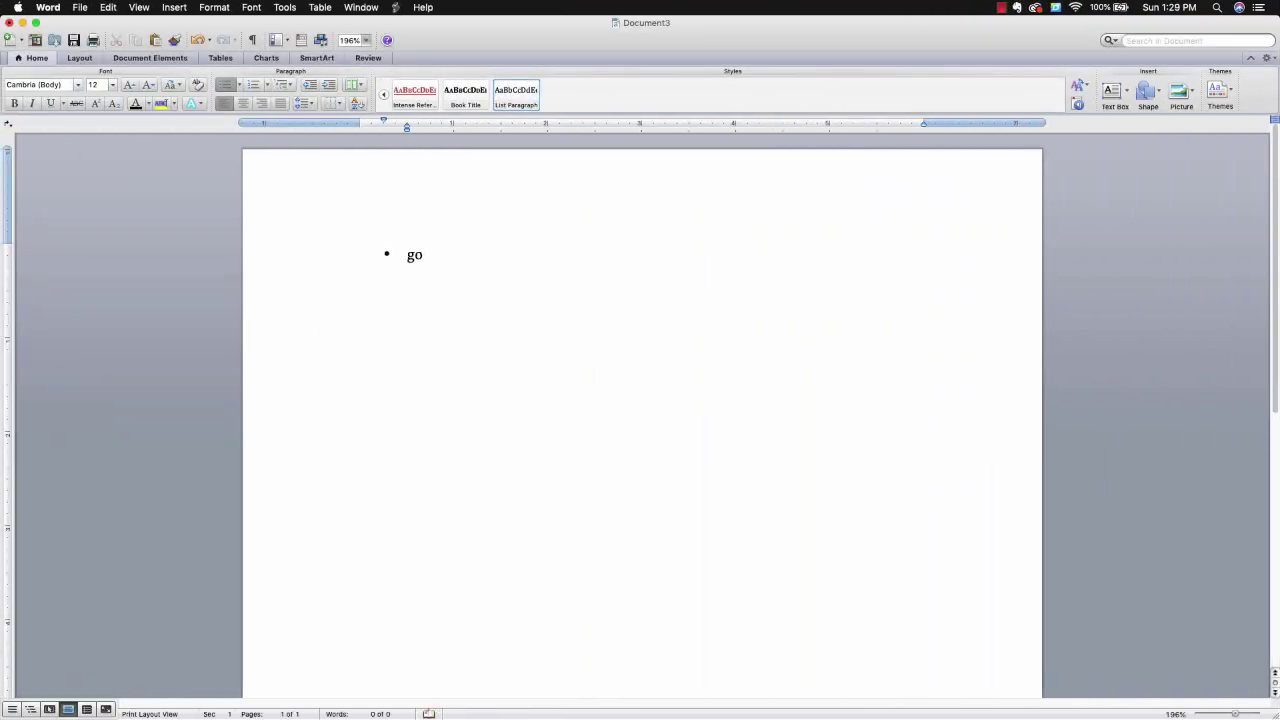
type("lf")
key("Return")
key("super+Tab")
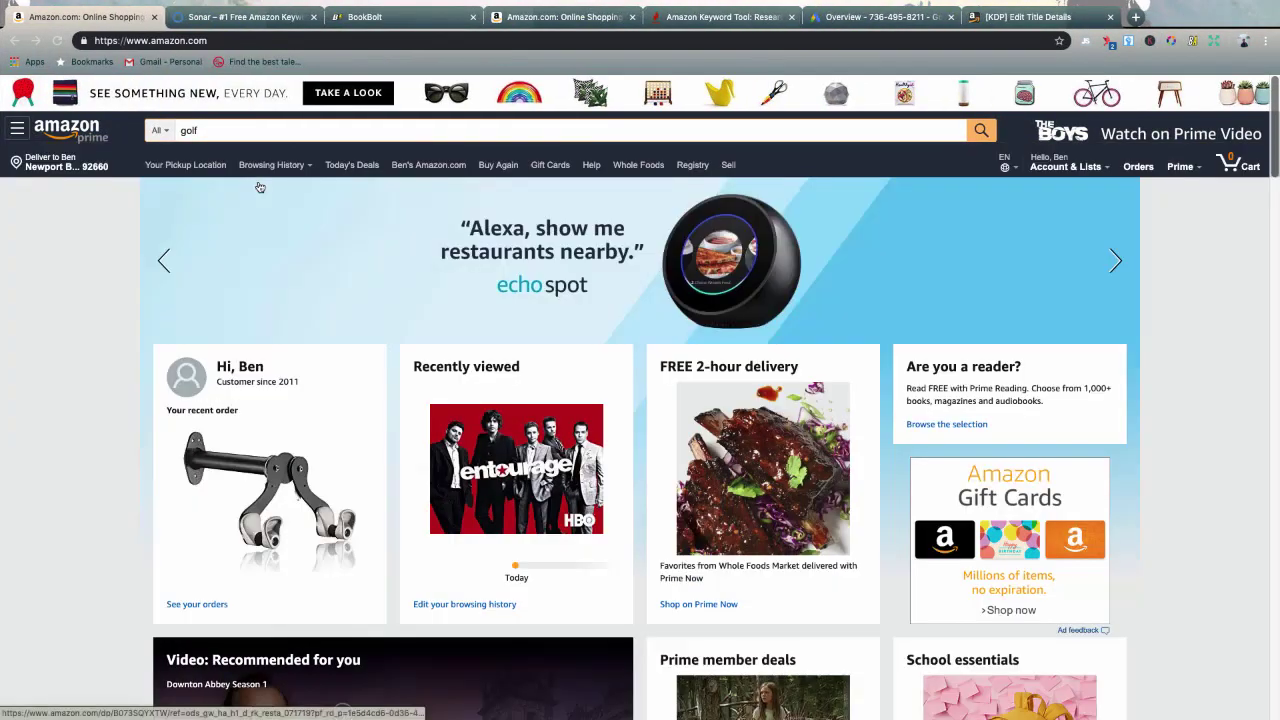
mouse_move(238, 166)
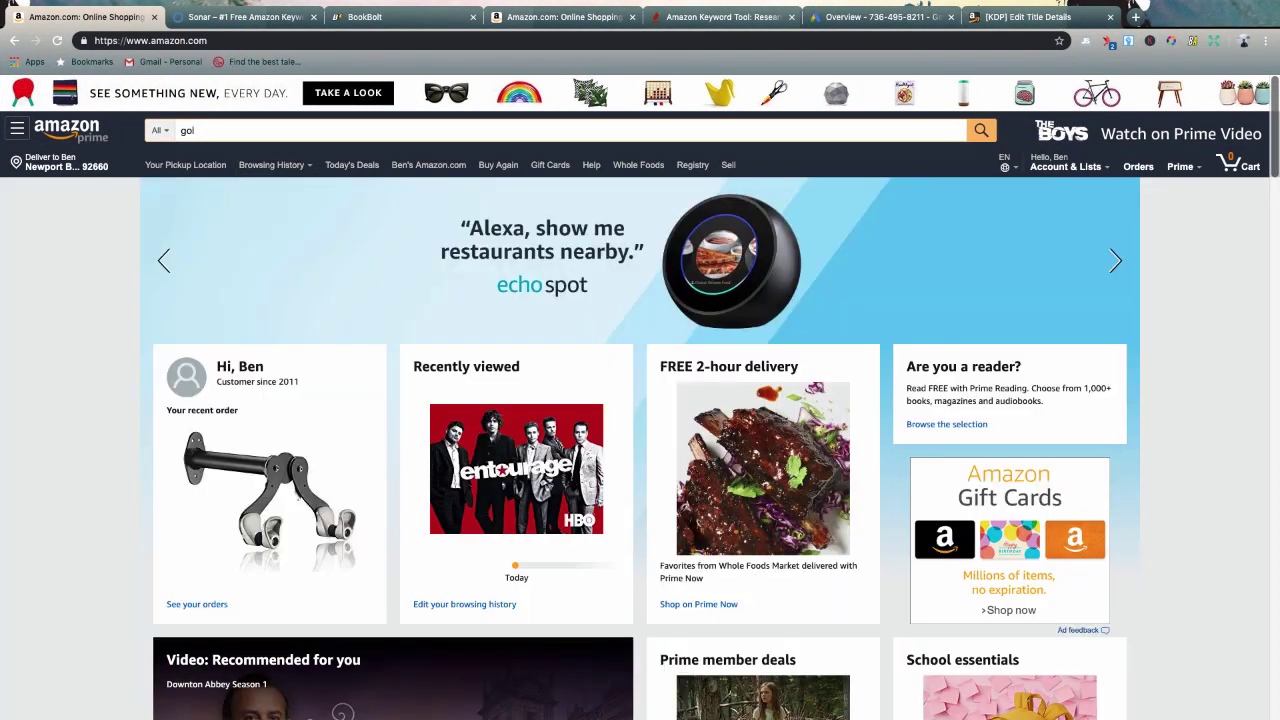
left_click(200, 131)
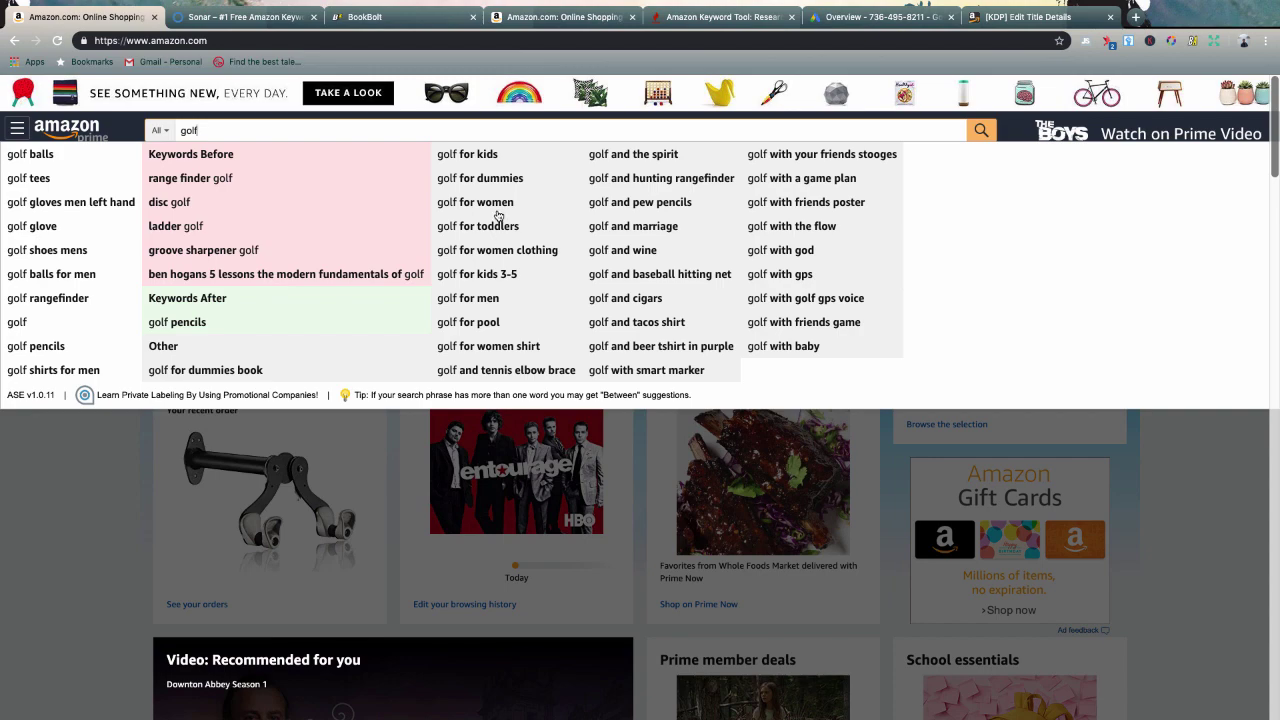
Step: Add bullets Golf for kids, Golf for women, Golf for men and Golf for toddlers
key("ctrl+Left")
left_click(417, 269)
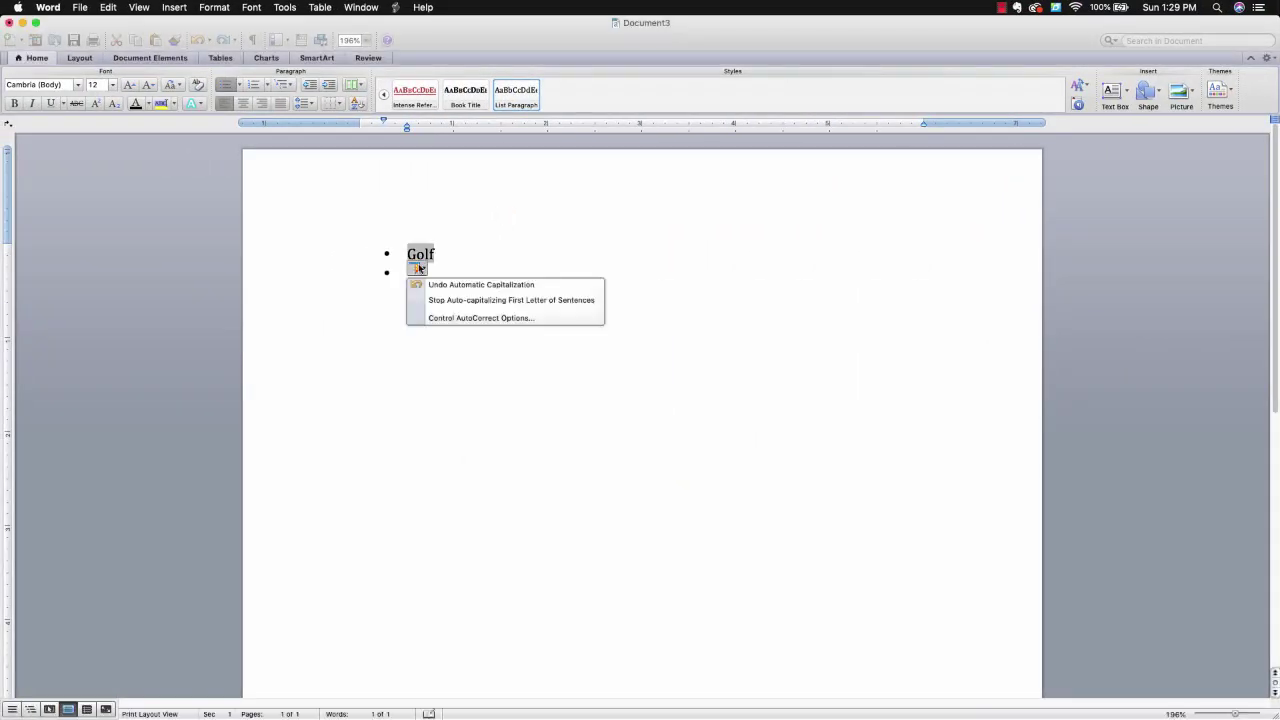
key("Escape")
type("golf ")
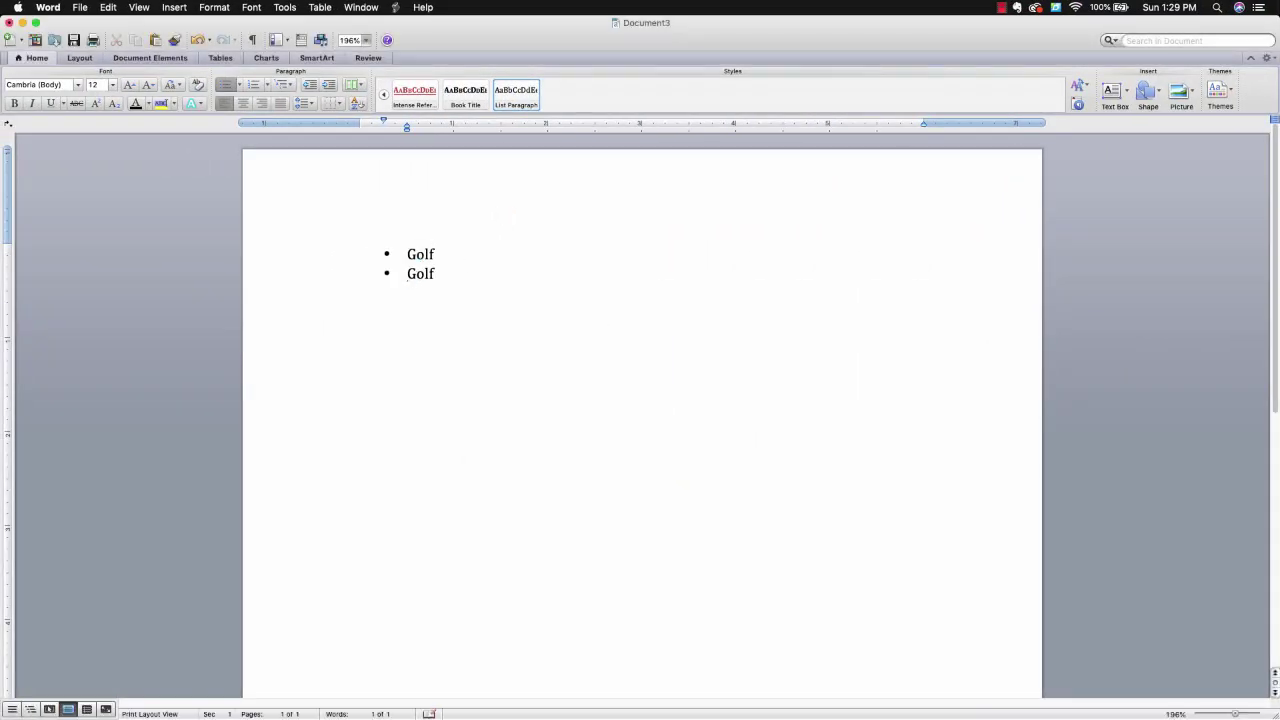
type("for kids")
key("Return")
type("golf for women")
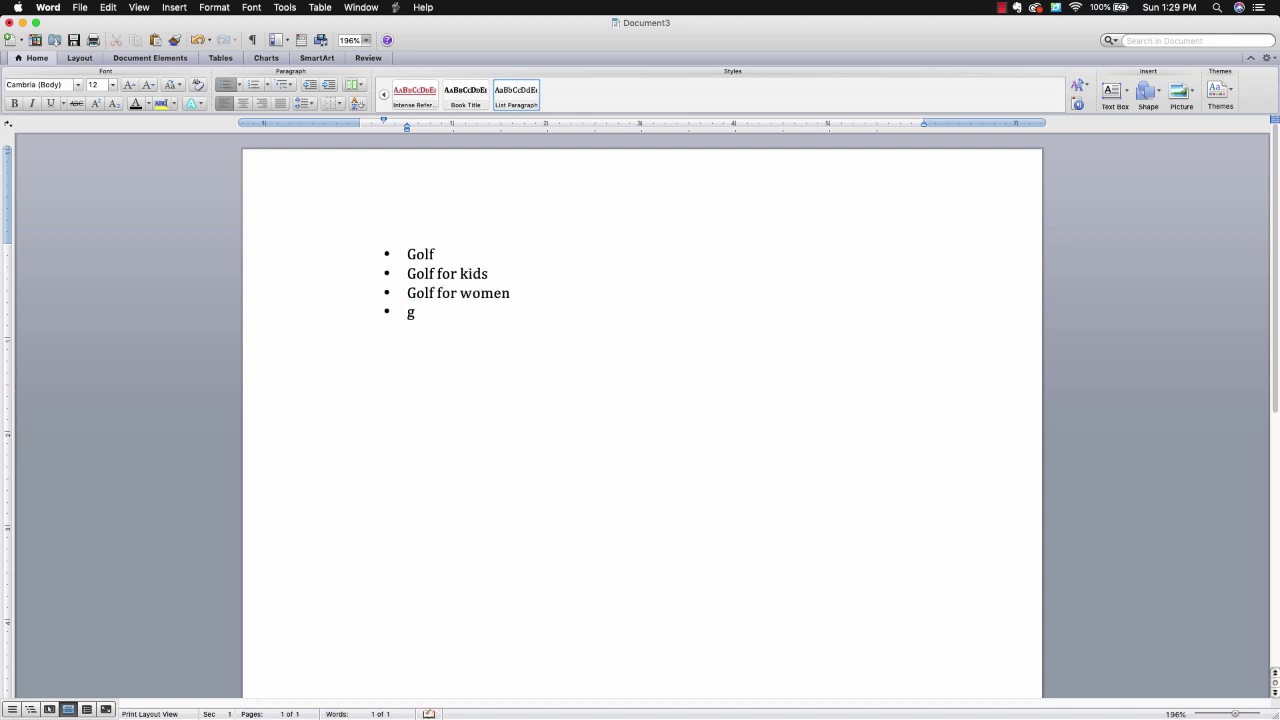
type("olf for men")
key("Return")
type("golf for toddlers")
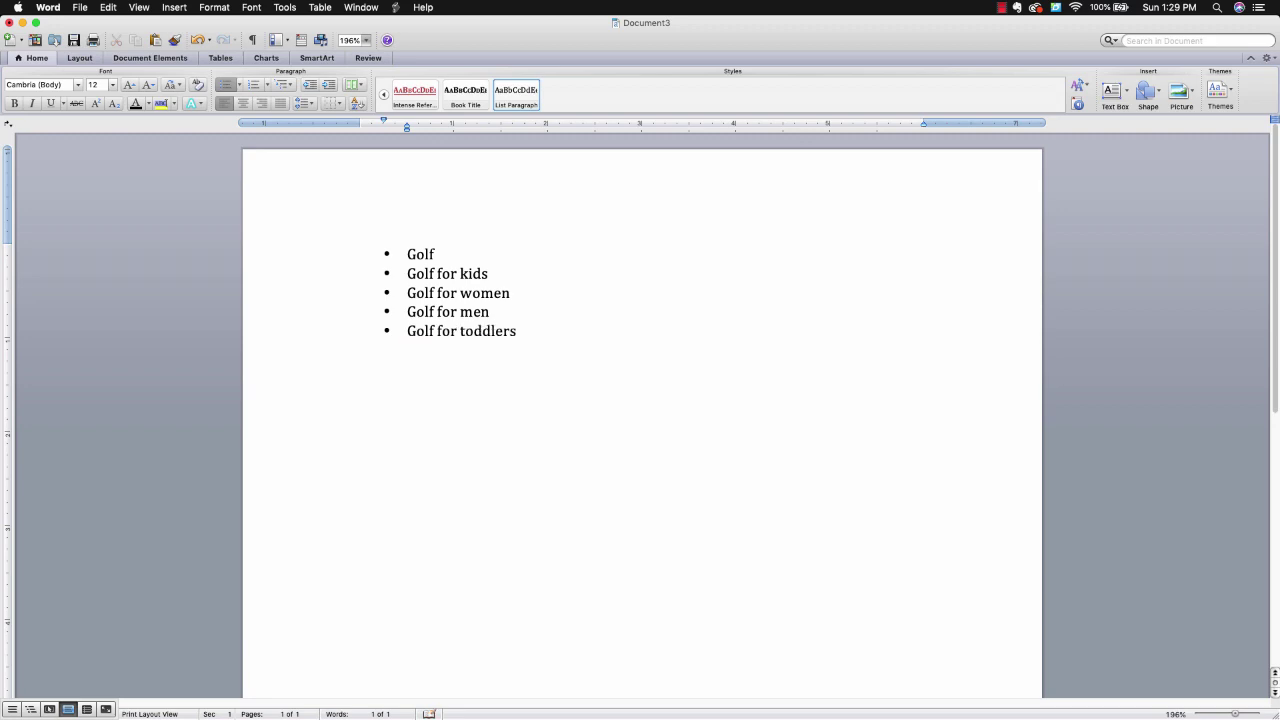
key("ctrl+Right")
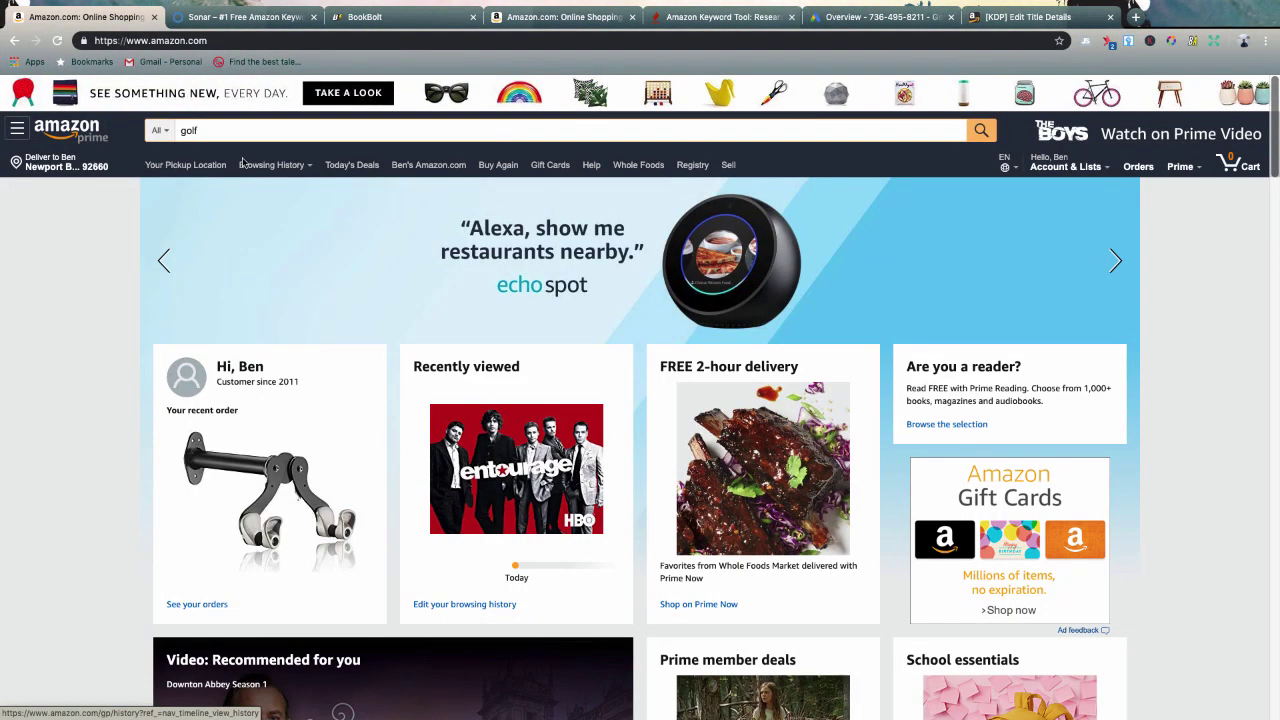
Step: Retype the final 'f' of golf in Amazon's search box to restore the keyword panel
type("f")
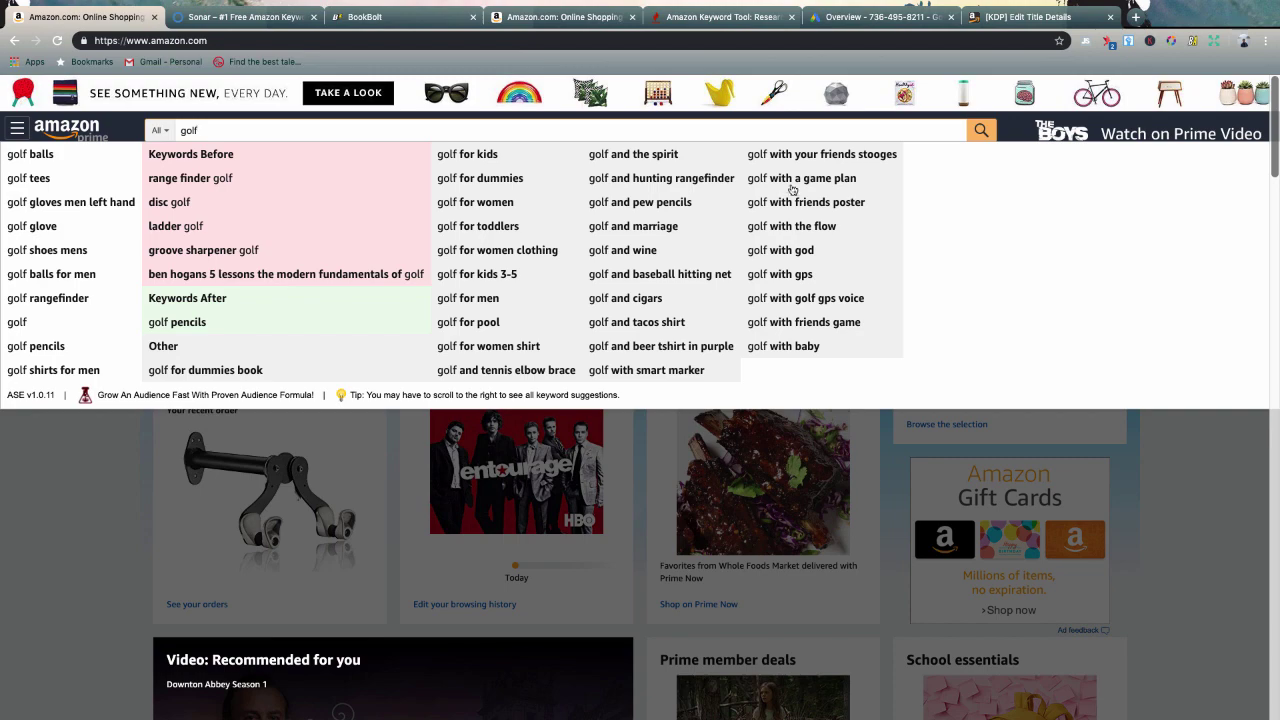
Step: Add Golf game plan and Golf game planner to the Word list
key("ctrl+Right")
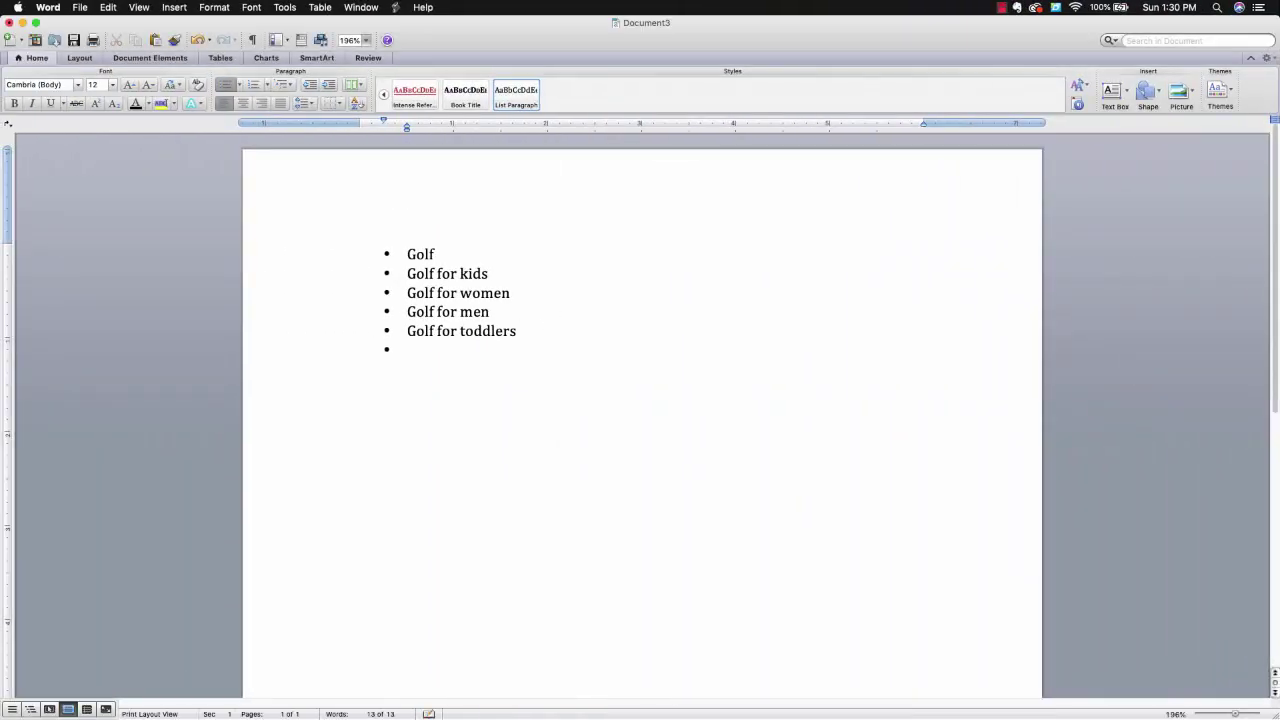
type("lf game plangolf game pla")
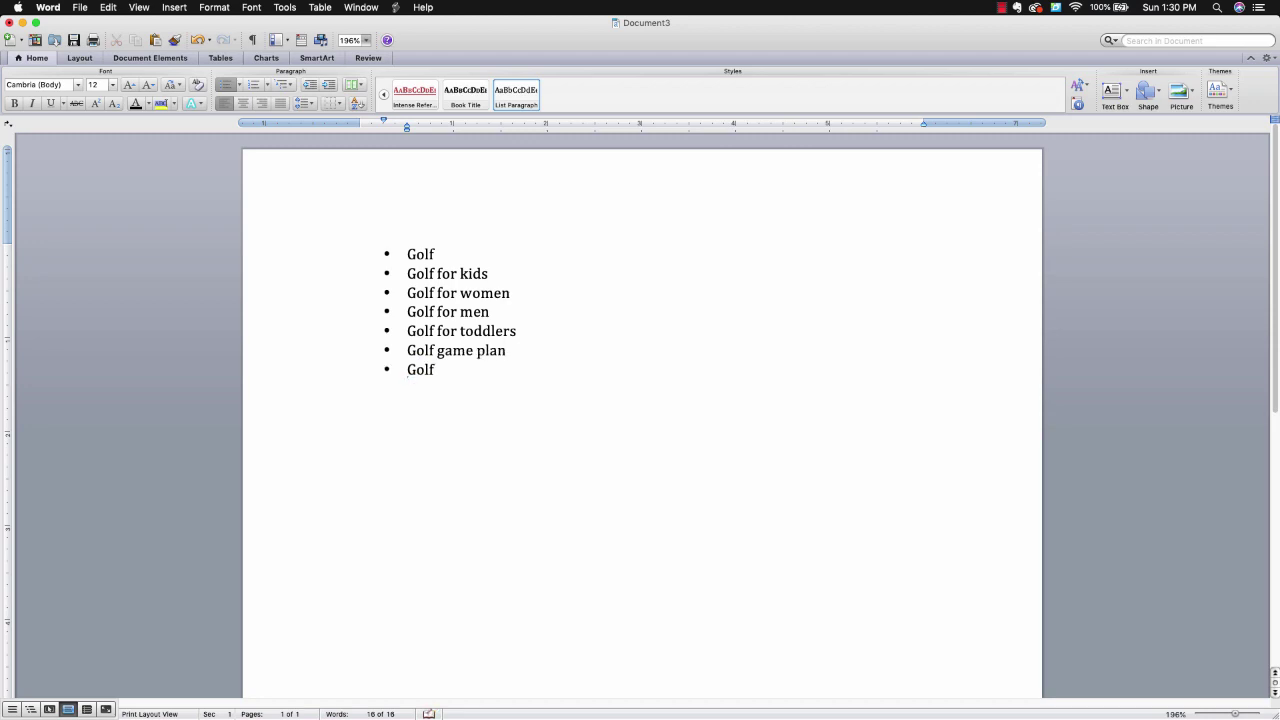
type("nner")
key("ctrl+Right")
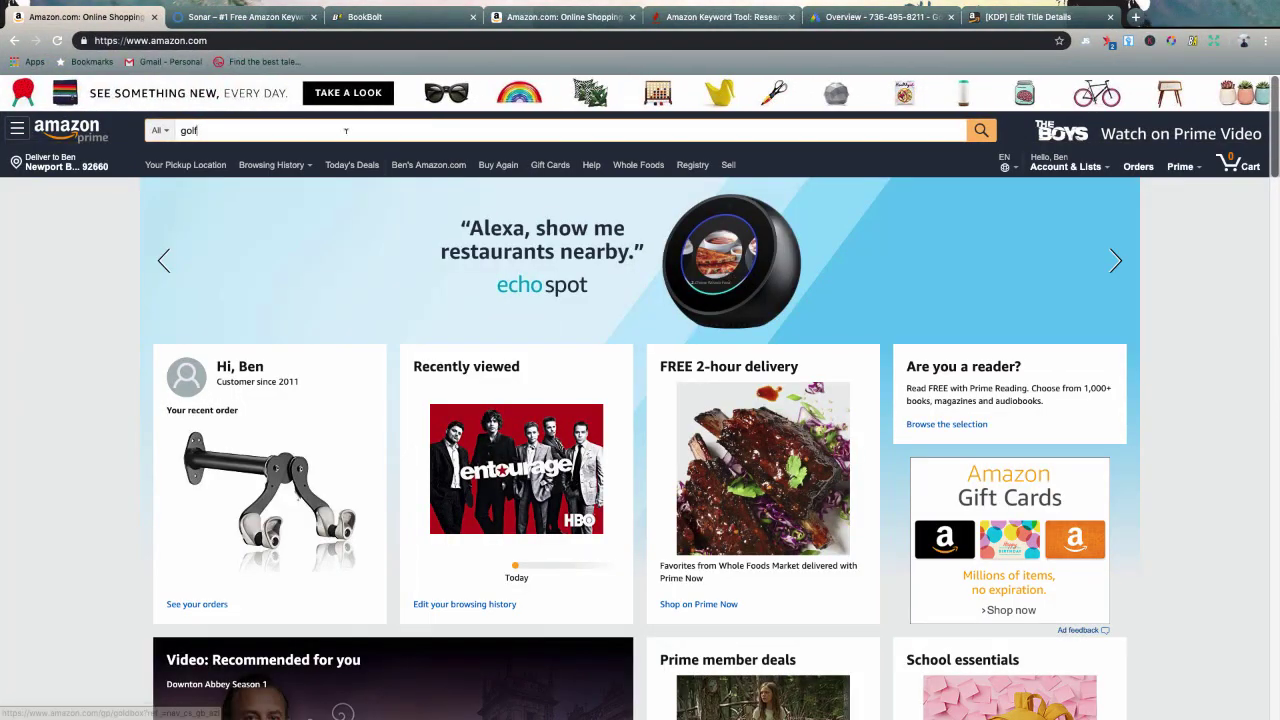
Step: Search Amazon for 'golf notebook' and add a Golf notebook for coaches bullet
key("BackSpace")
type("f")
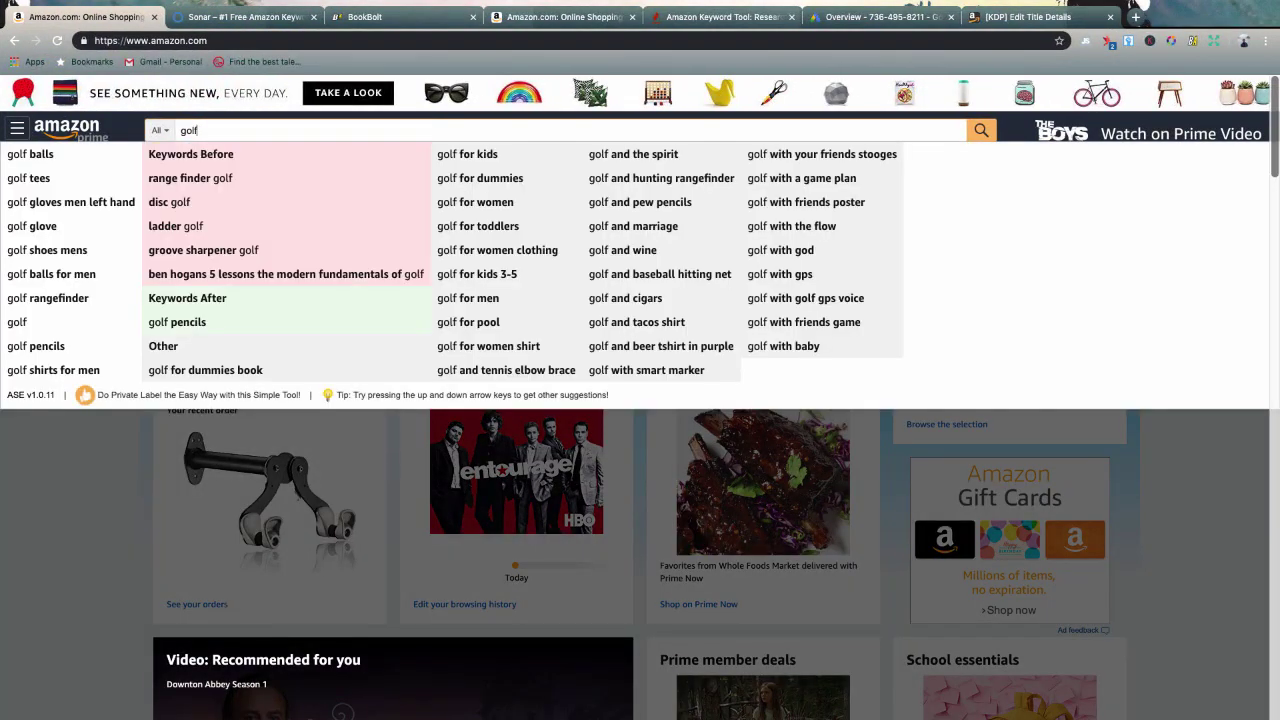
type(" notebook")
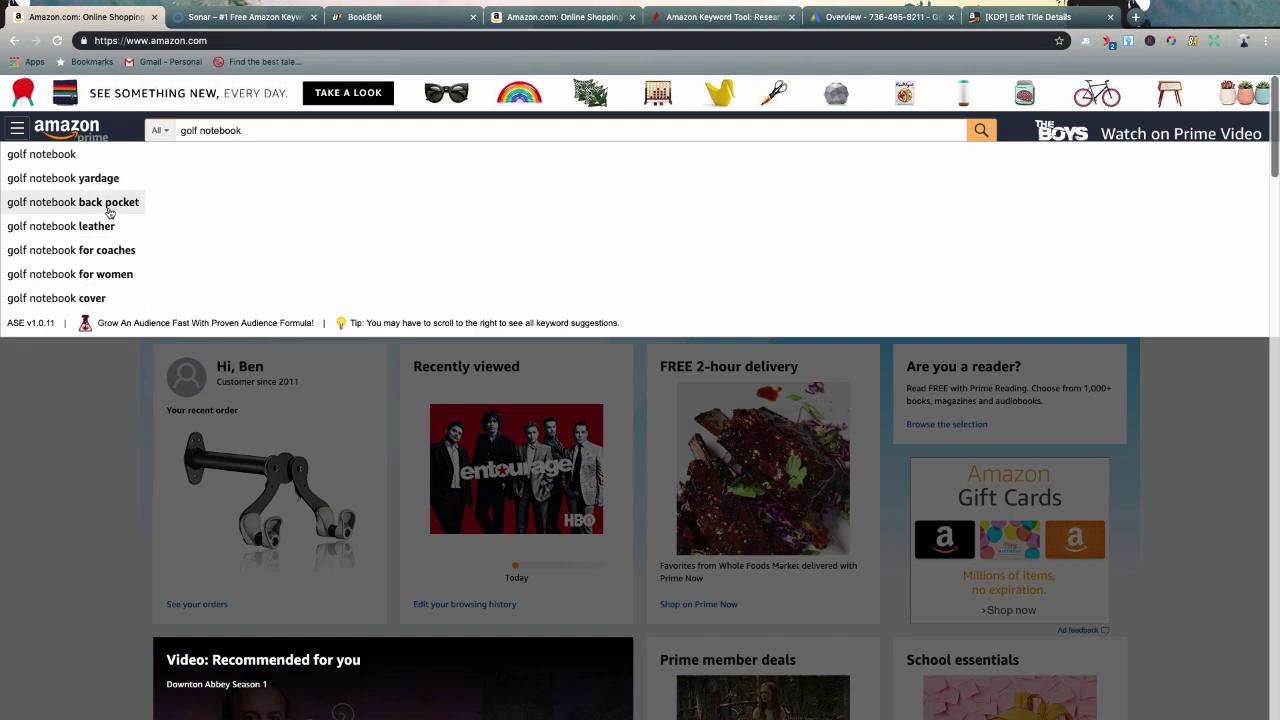
key("ctrl+Left")
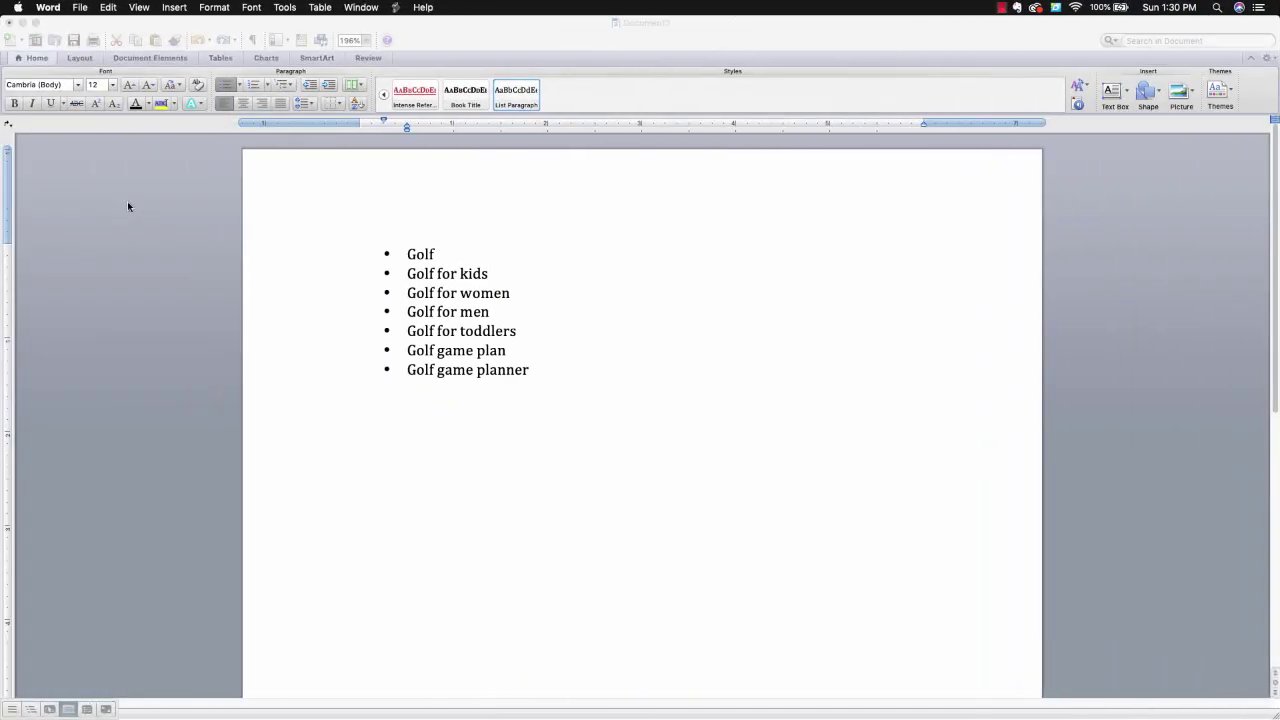
left_click(543, 363)
key("Return")
type("golf notebo")
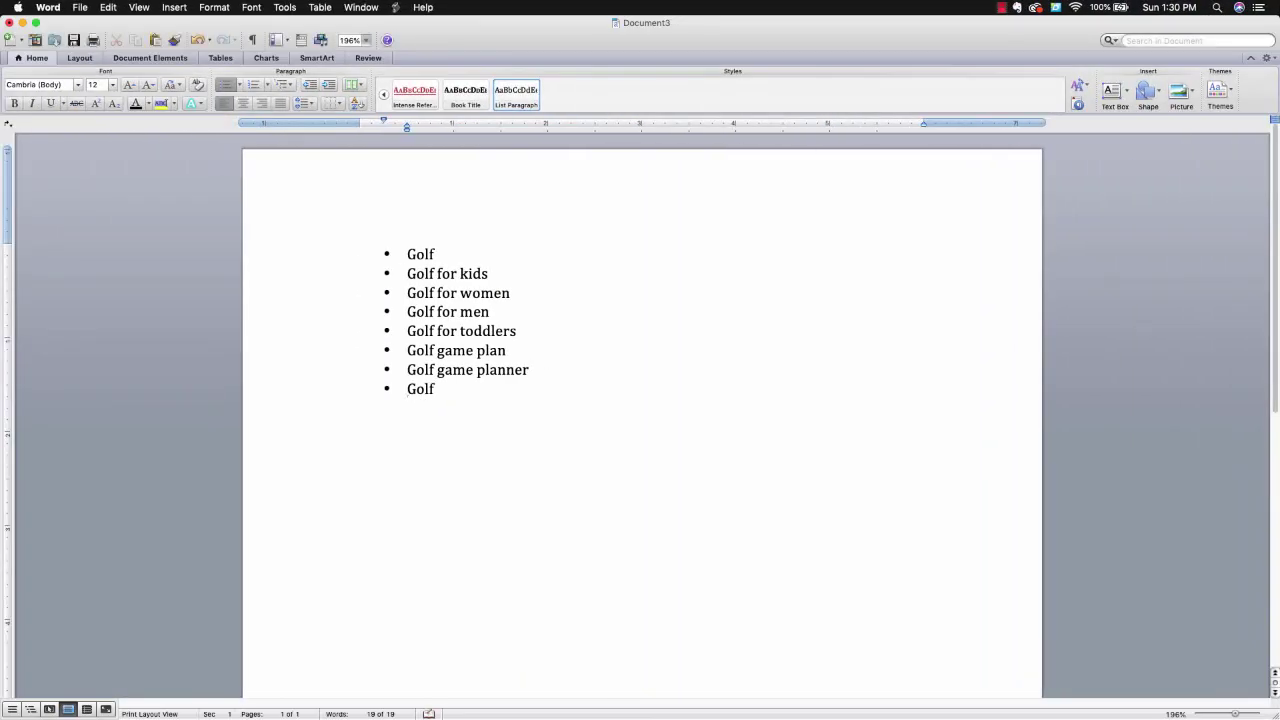
type("ok for coaches")
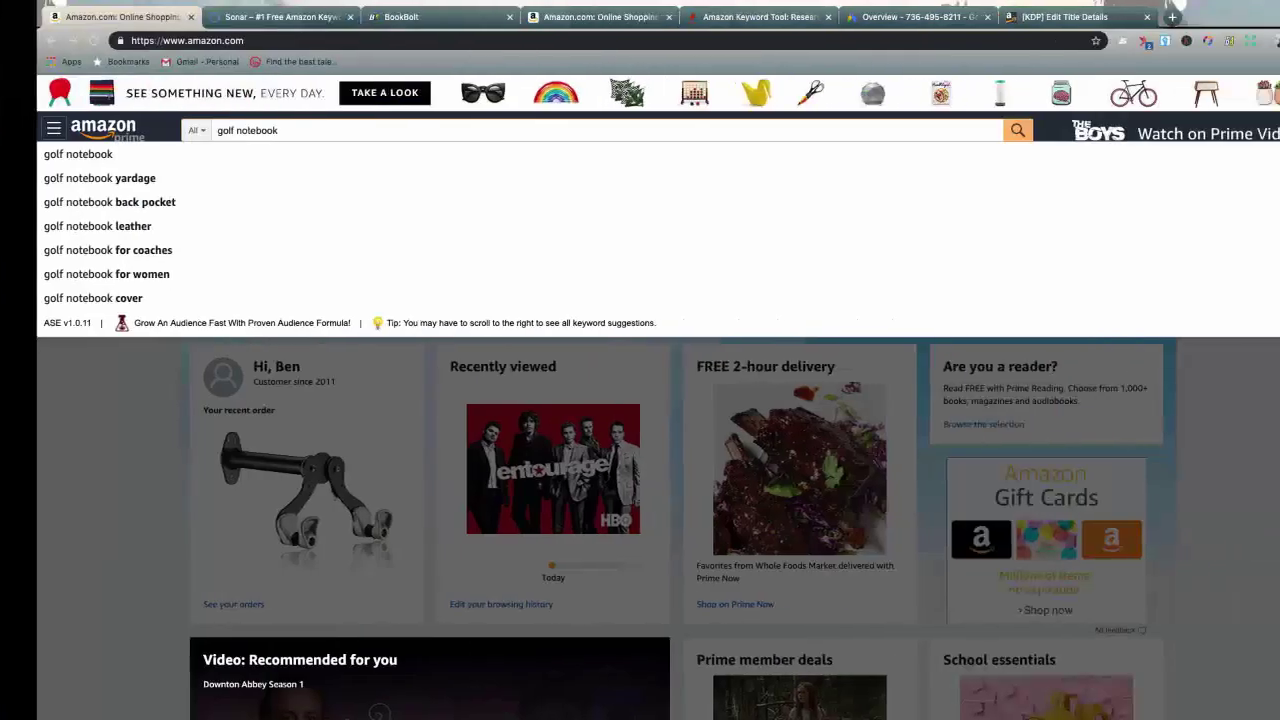
Step: Change the Amazon search to 'golf journal'
key("Escape")
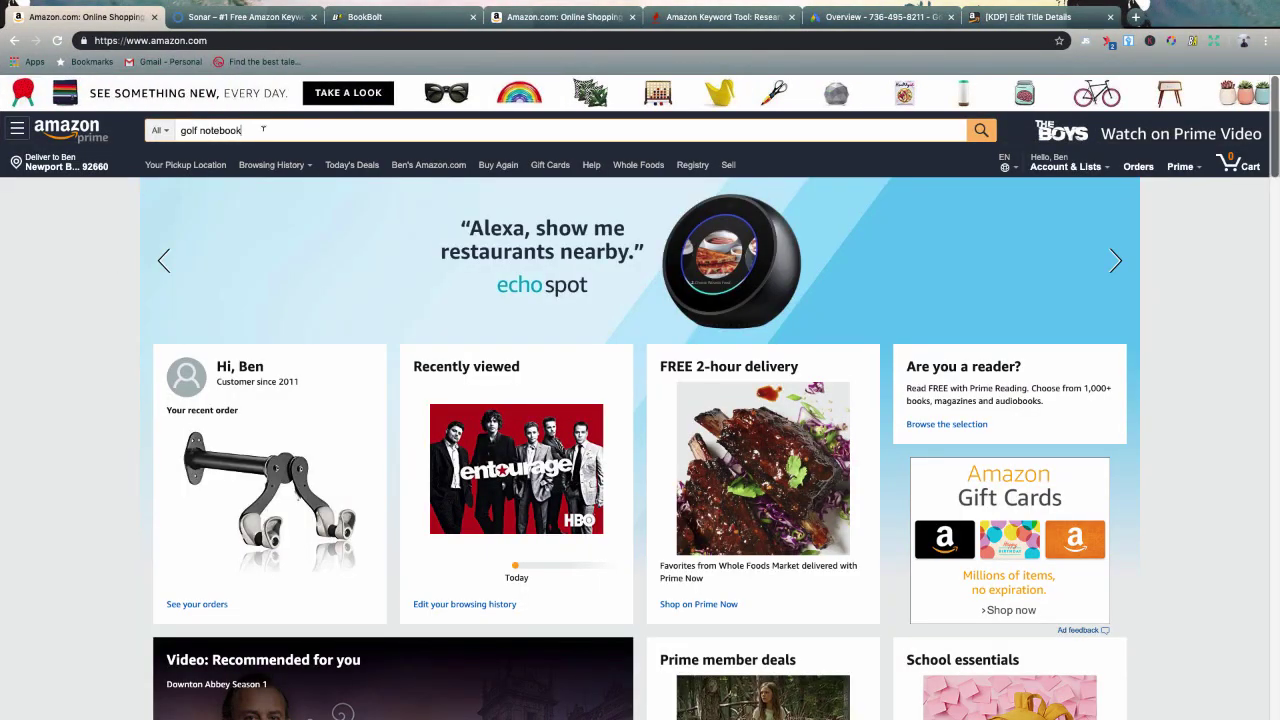
key("BackSpace")
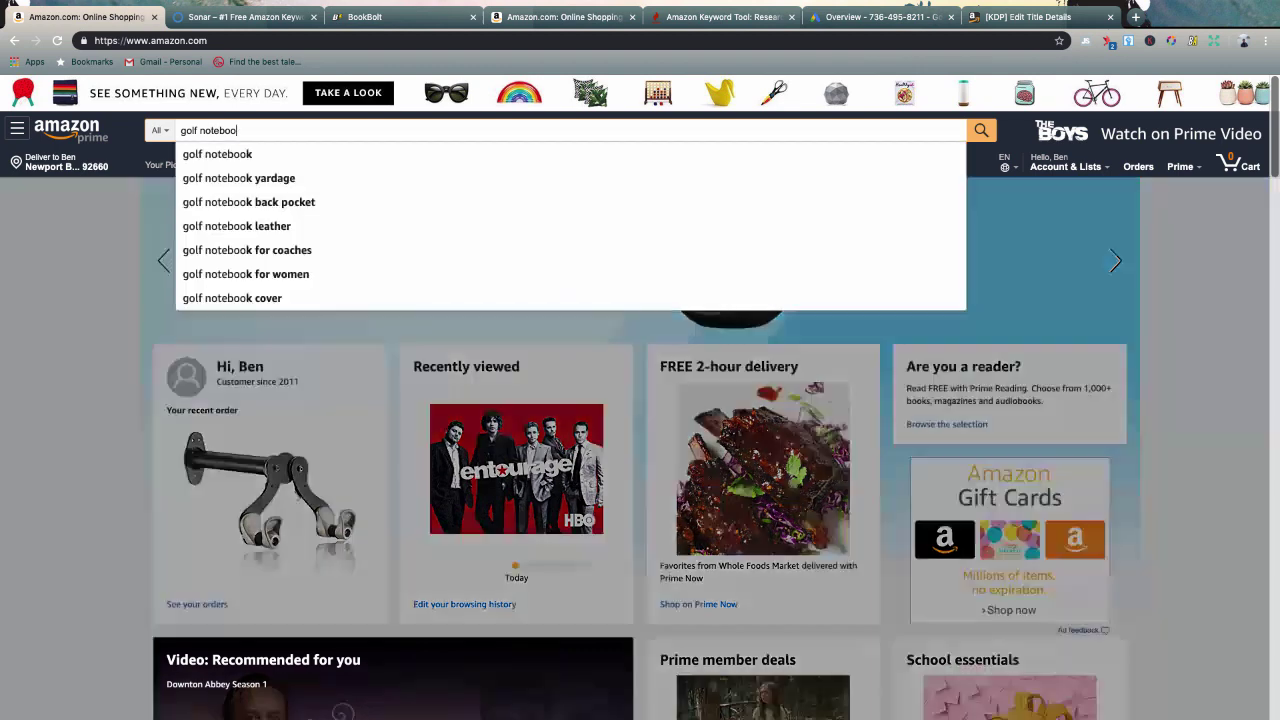
key("BackSpace")
key("BackSpace")
key("BackSpace")
key("BackSpace")
key("BackSpace")
key("BackSpace")
key("BackSpace")
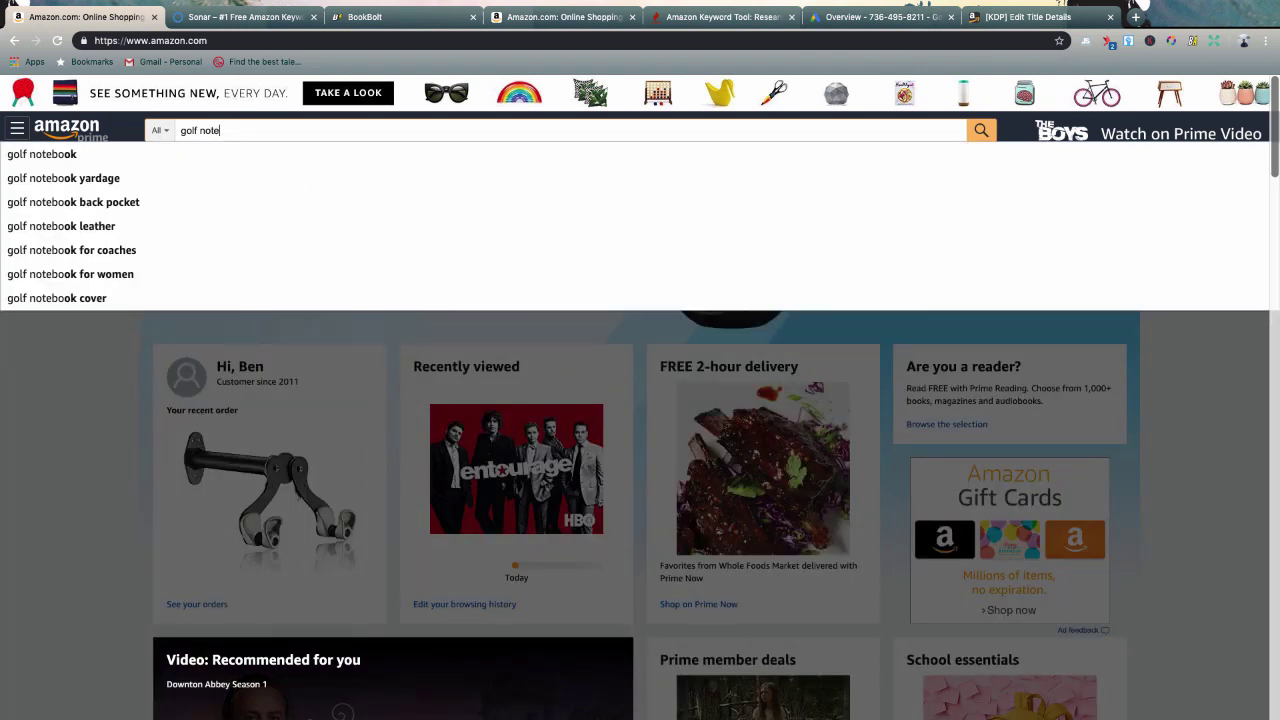
type("journal")
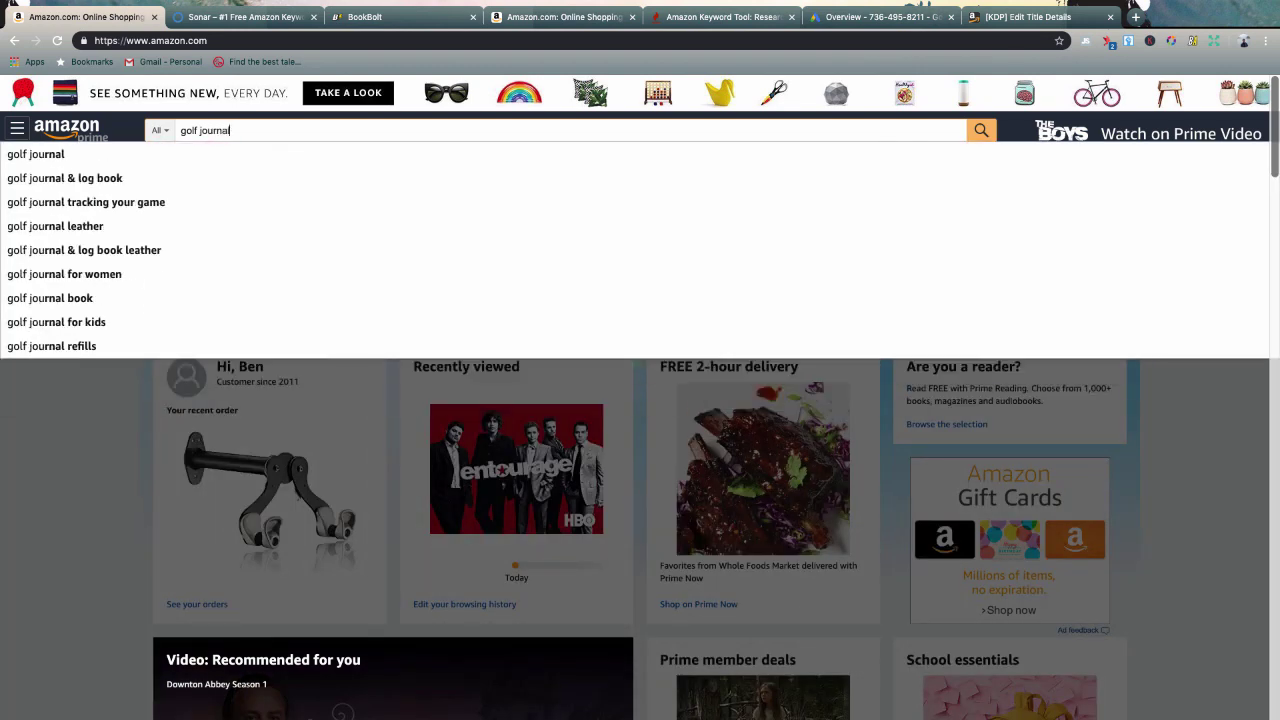
Step: Add Golf log book and Golf journal for women bullets to the Word list
key("ctrl+Left")
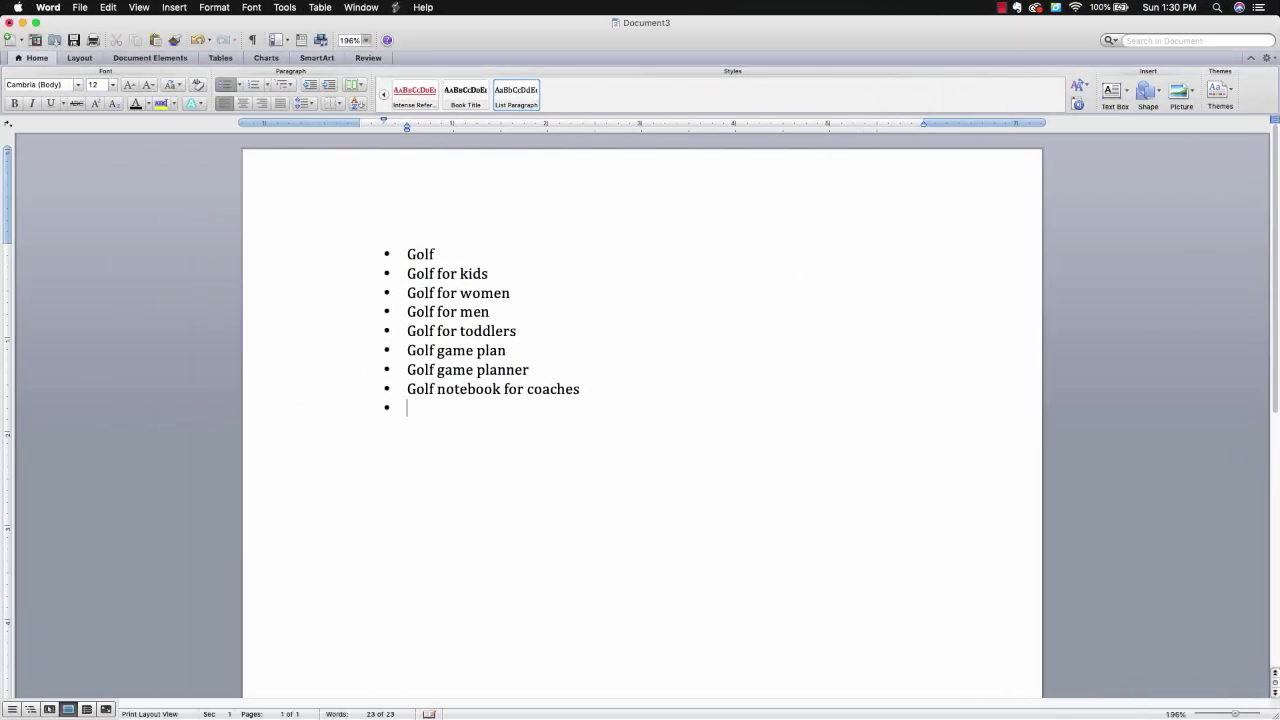
type("golf log book")
key("ctrl+Right")
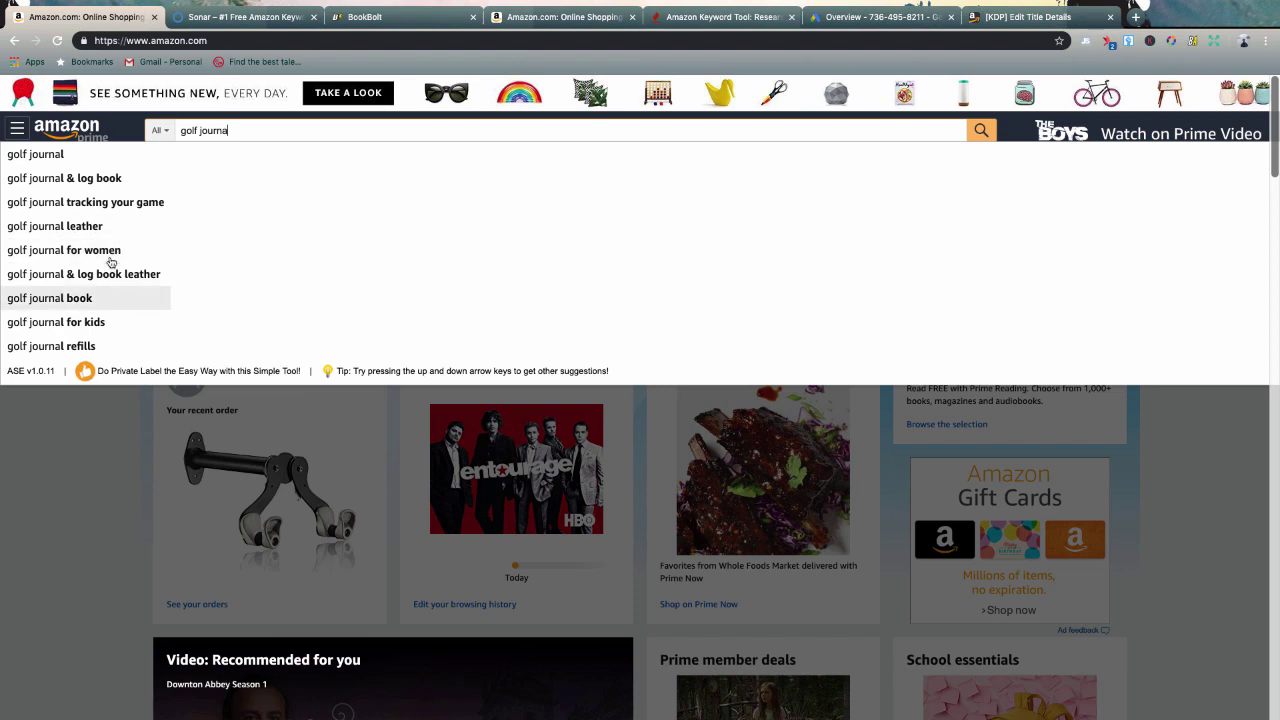
type("lf log book")
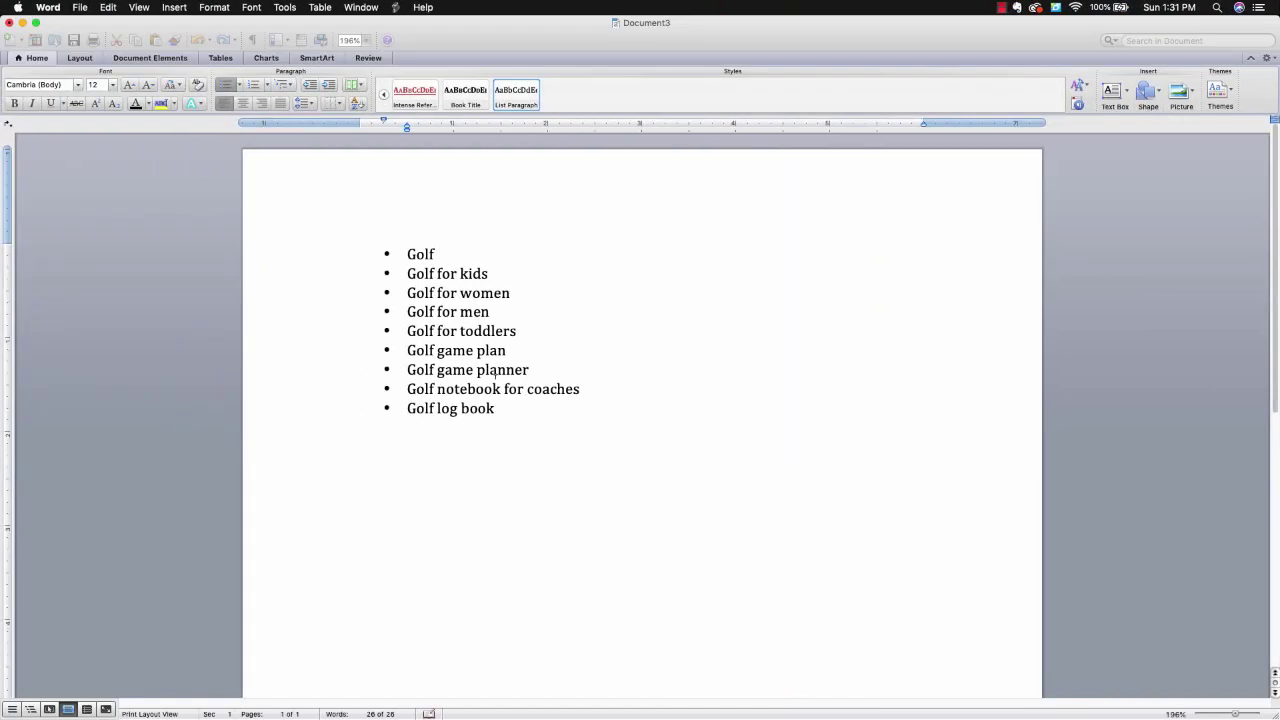
key("Return")
type("golf journ")
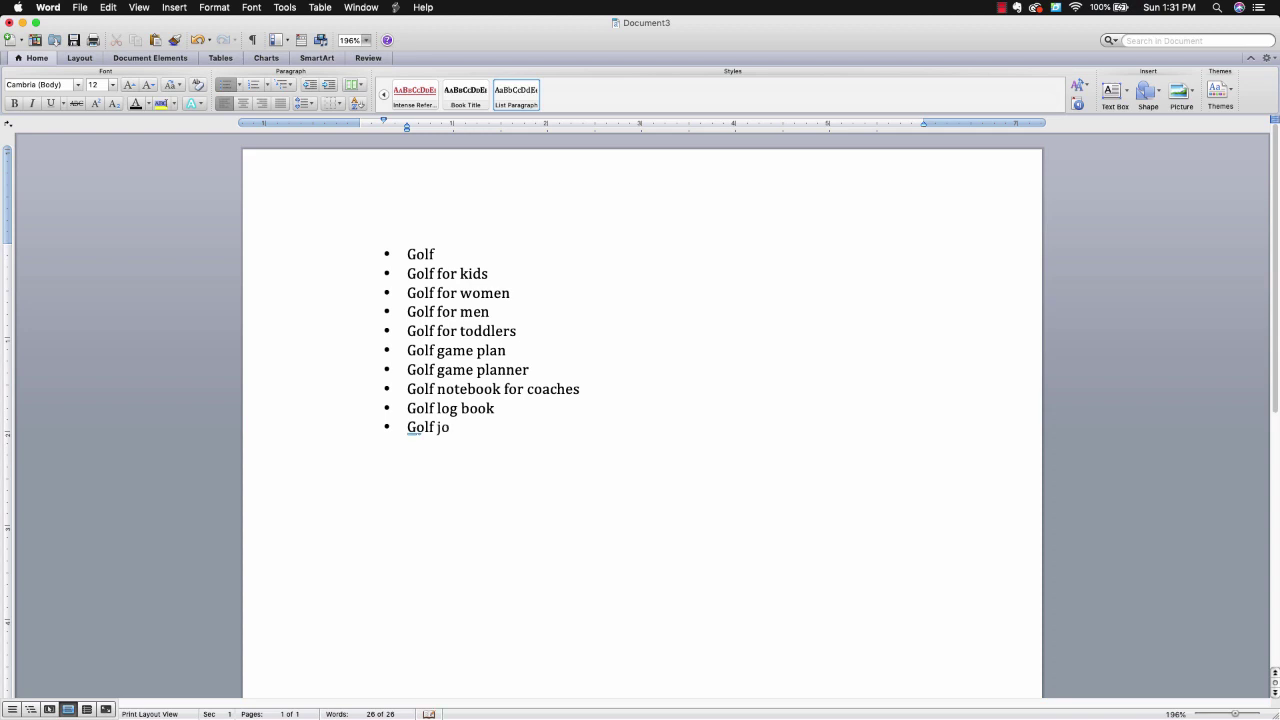
type("al for women")
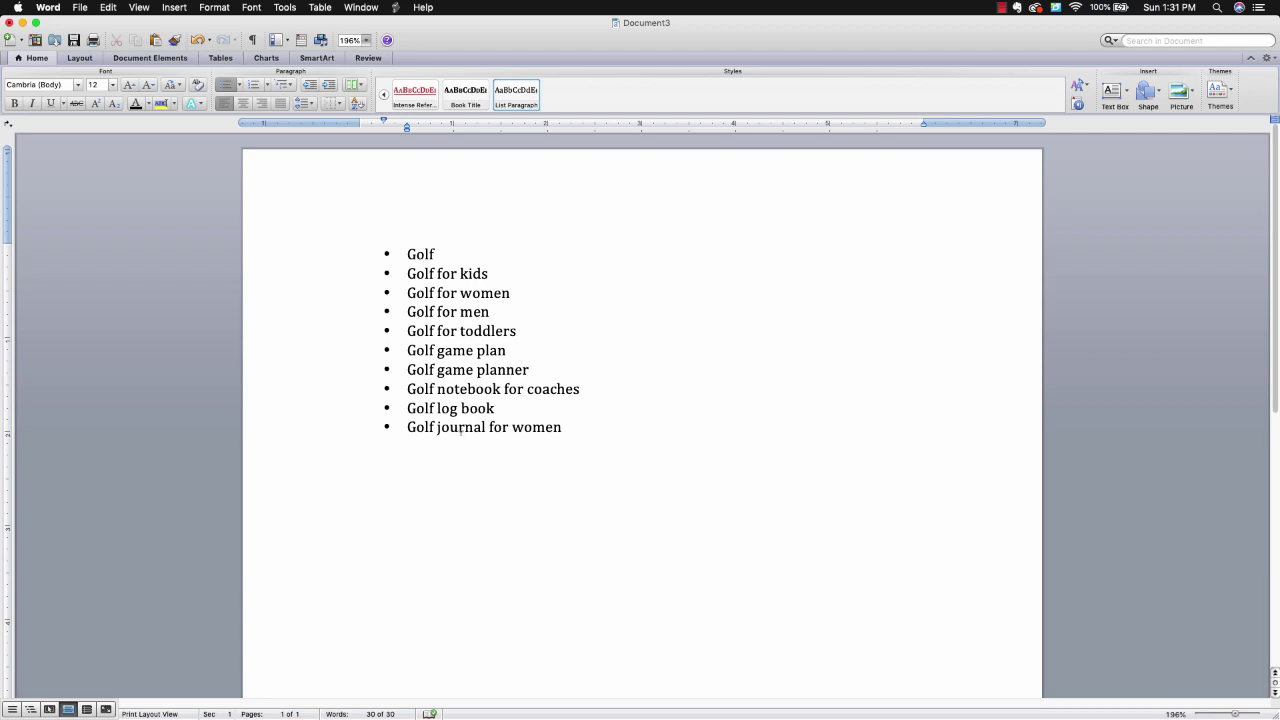
Step: Replace the Amazon search with 'putting greens journal'
key("ctrl+Right")
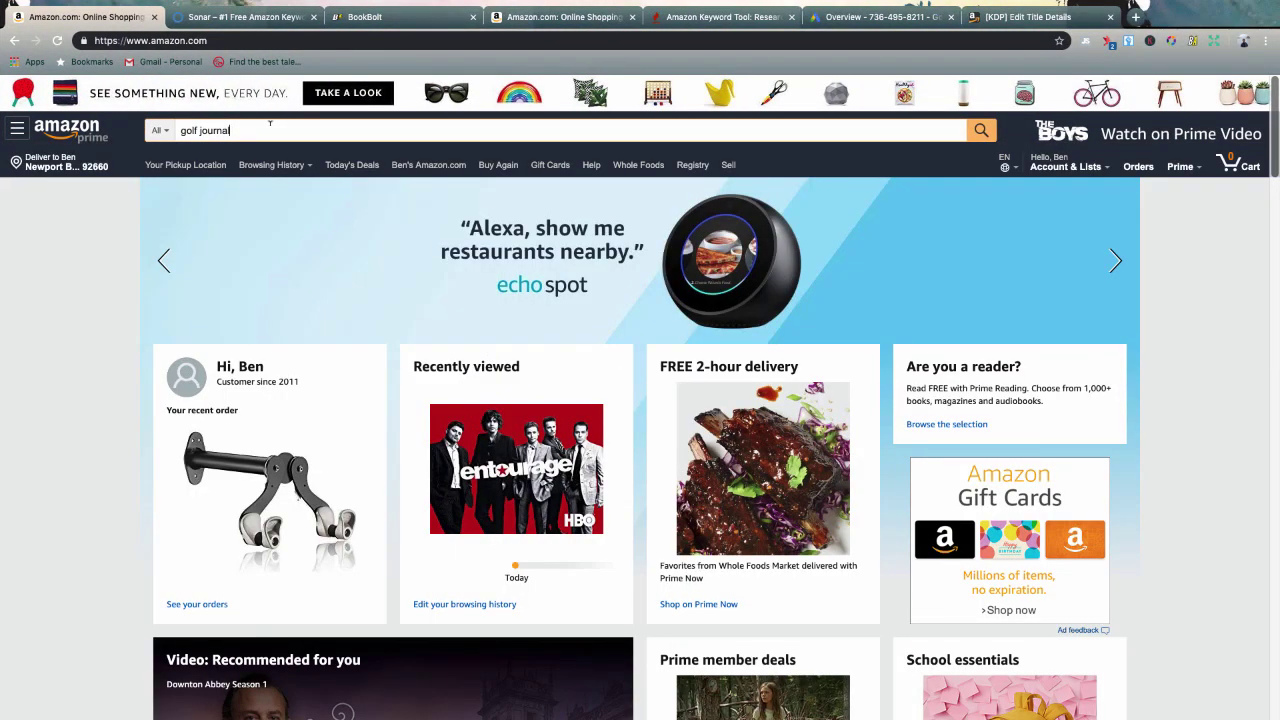
left_click_drag(270, 124, 178, 130)
type("putting greens journal")
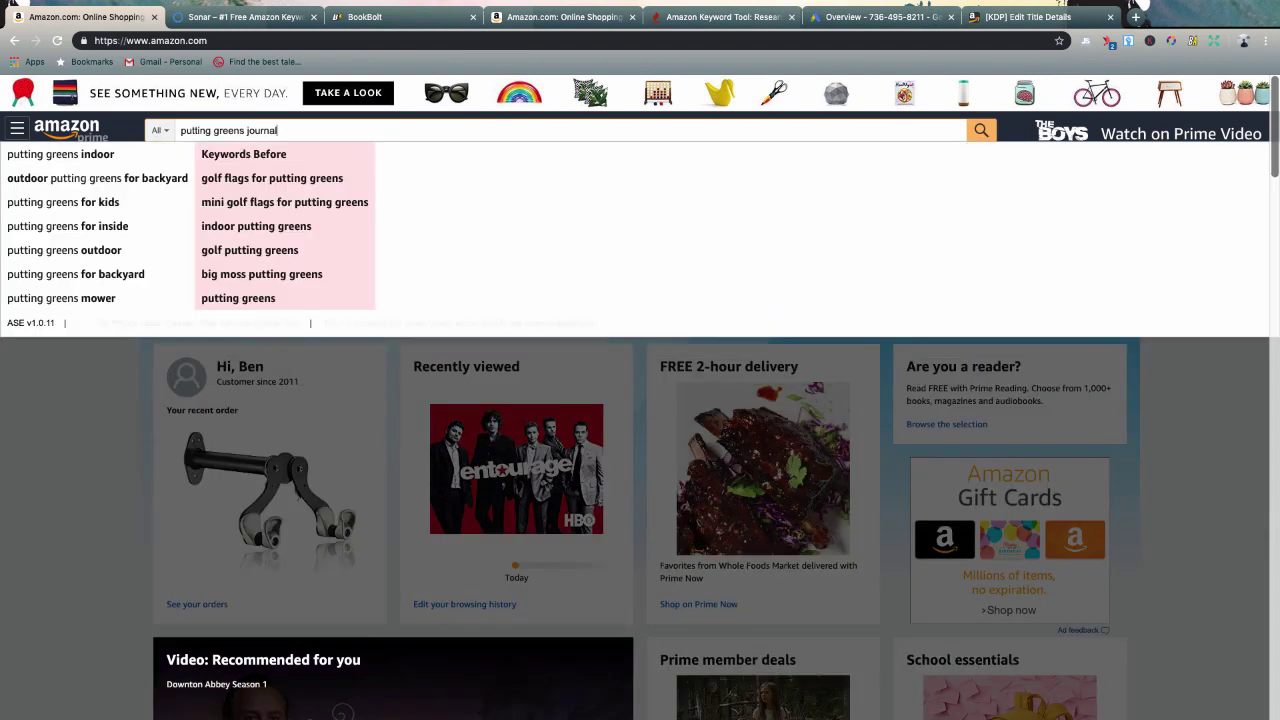
key("Return")
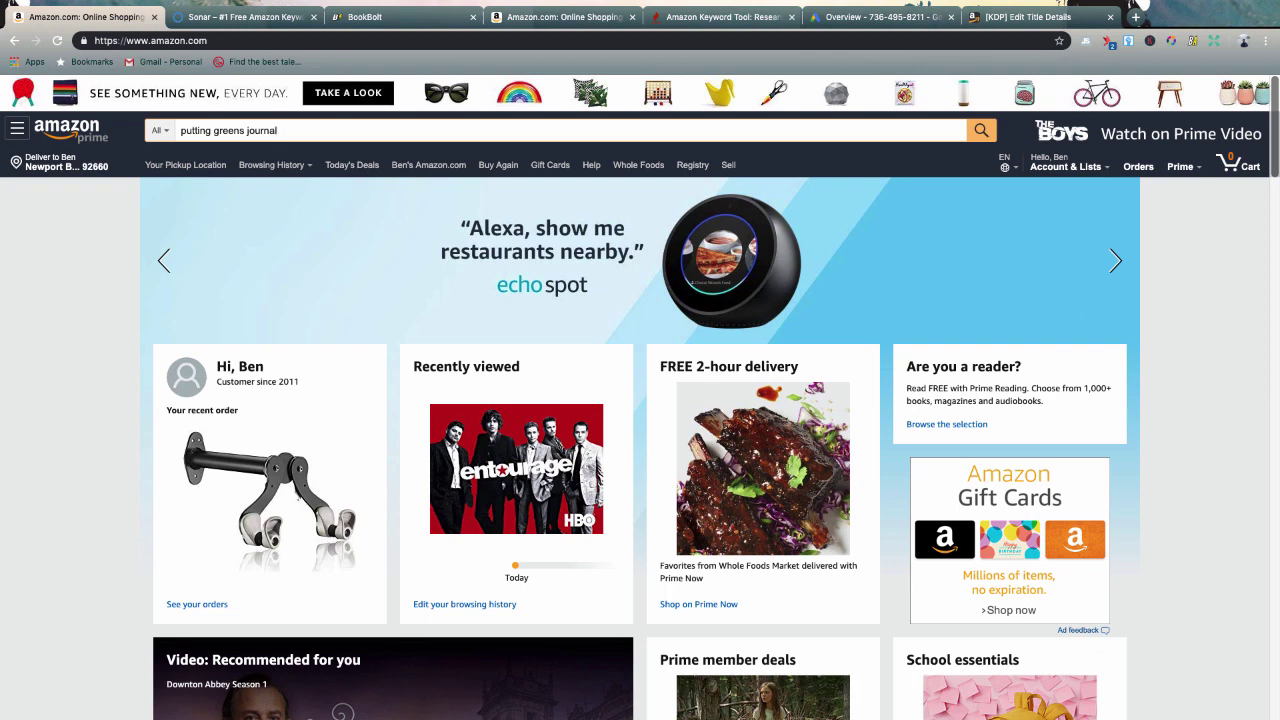
key("BackSpace")
key("BackSpace")
key("BackSpace")
key("BackSpace")
key("BackSpace")
key("BackSpace")
key("BackSpace")
key("BackSpace")
key("BackSpace")
key("BackSpace")
key("BackSpace")
key("BackSpace")
key("BackSpace")
key("BackSpace")
key("BackSpace")
key("BackSpace")
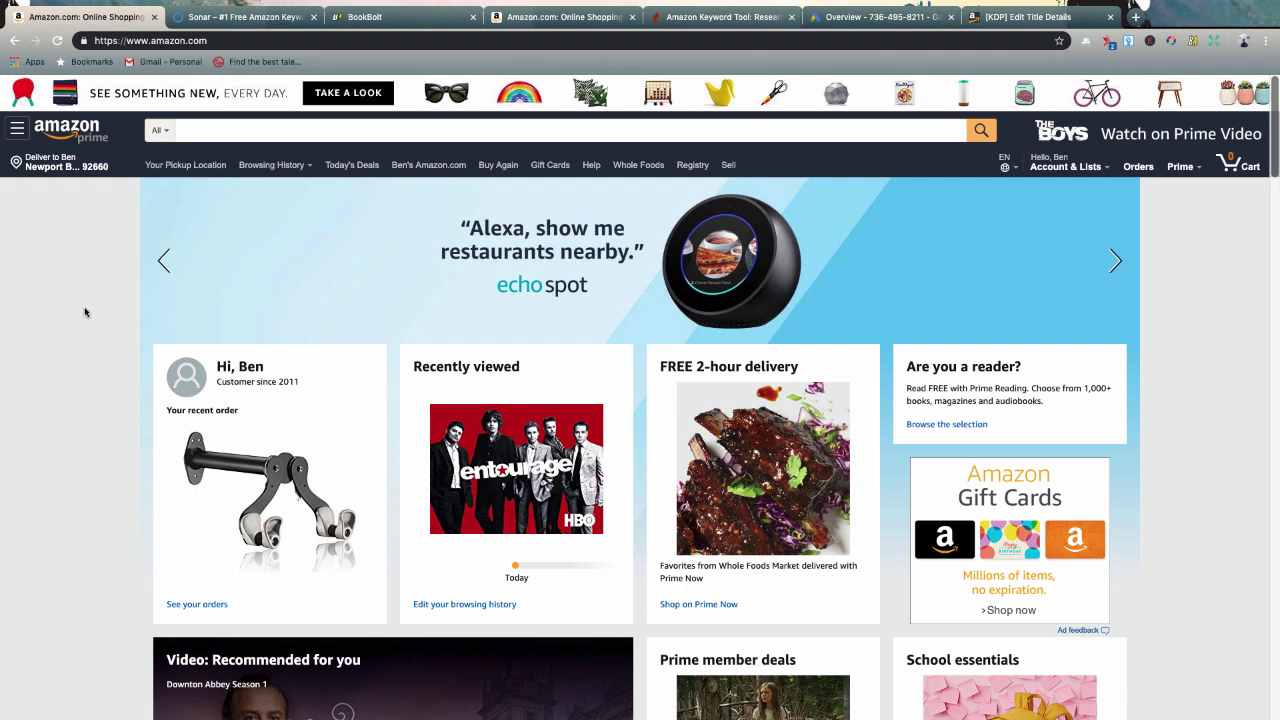
Step: Run a Sonar keyword search for 'golf'
left_click(227, 22)
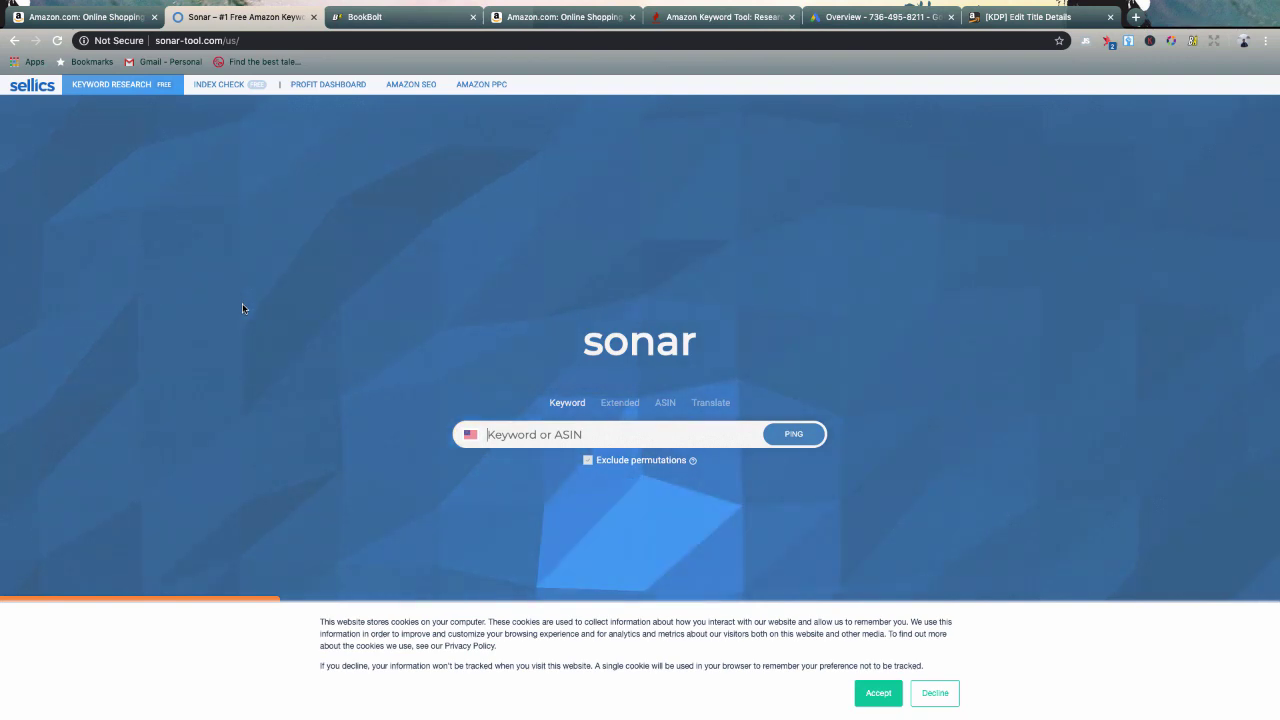
left_click(536, 432)
type("golf")
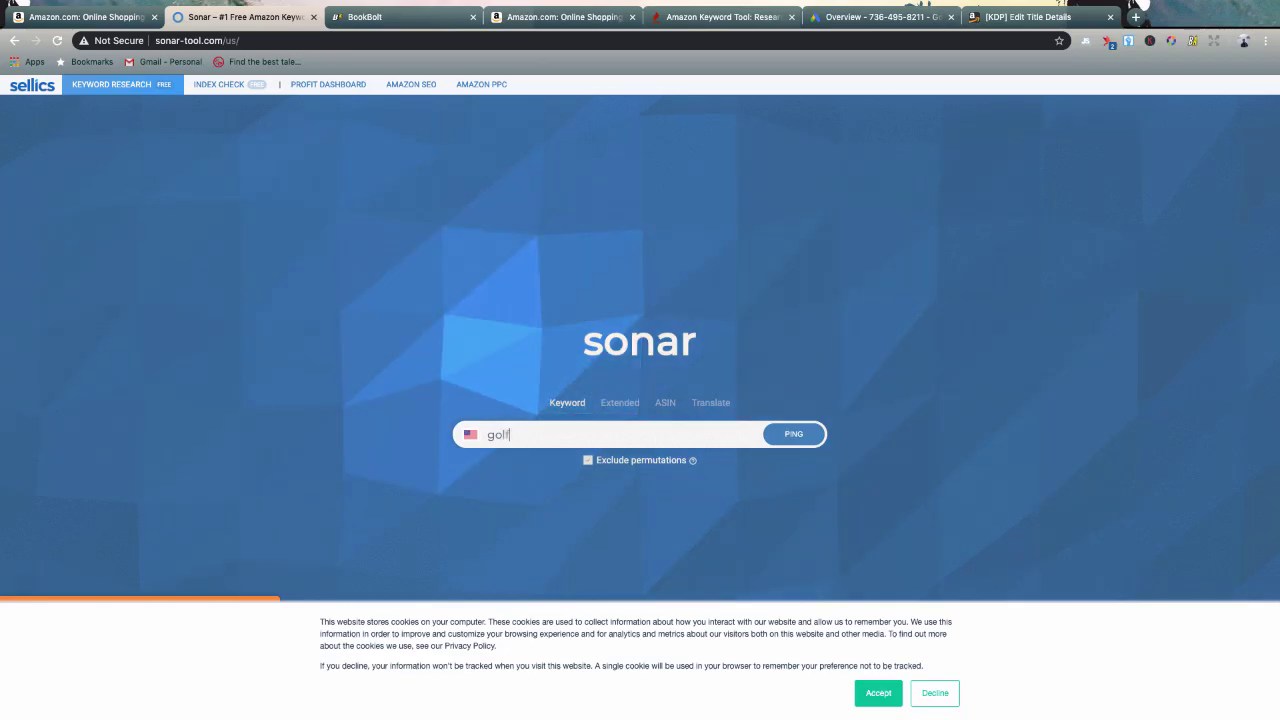
key("Return")
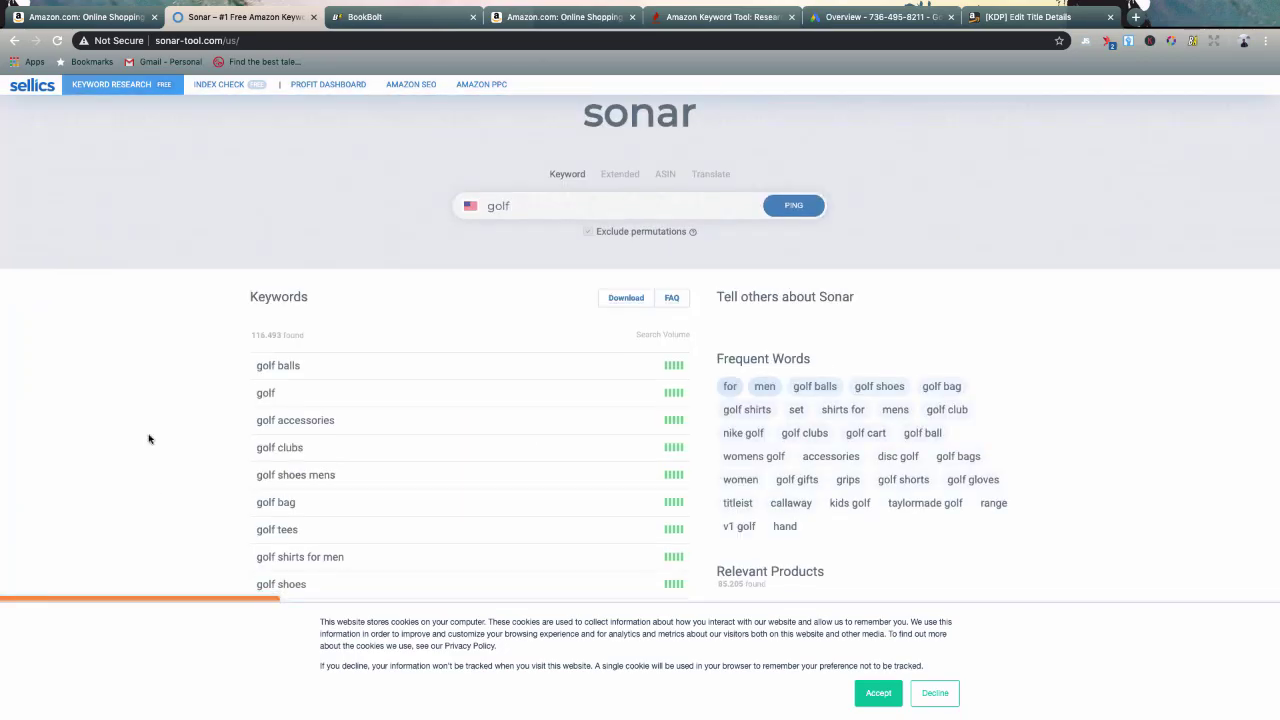
Step: Complete the Golf accessories bullet while browsing Sonar's golf results
scroll(149, 437, "down", 1)
key("ctrl+Left")
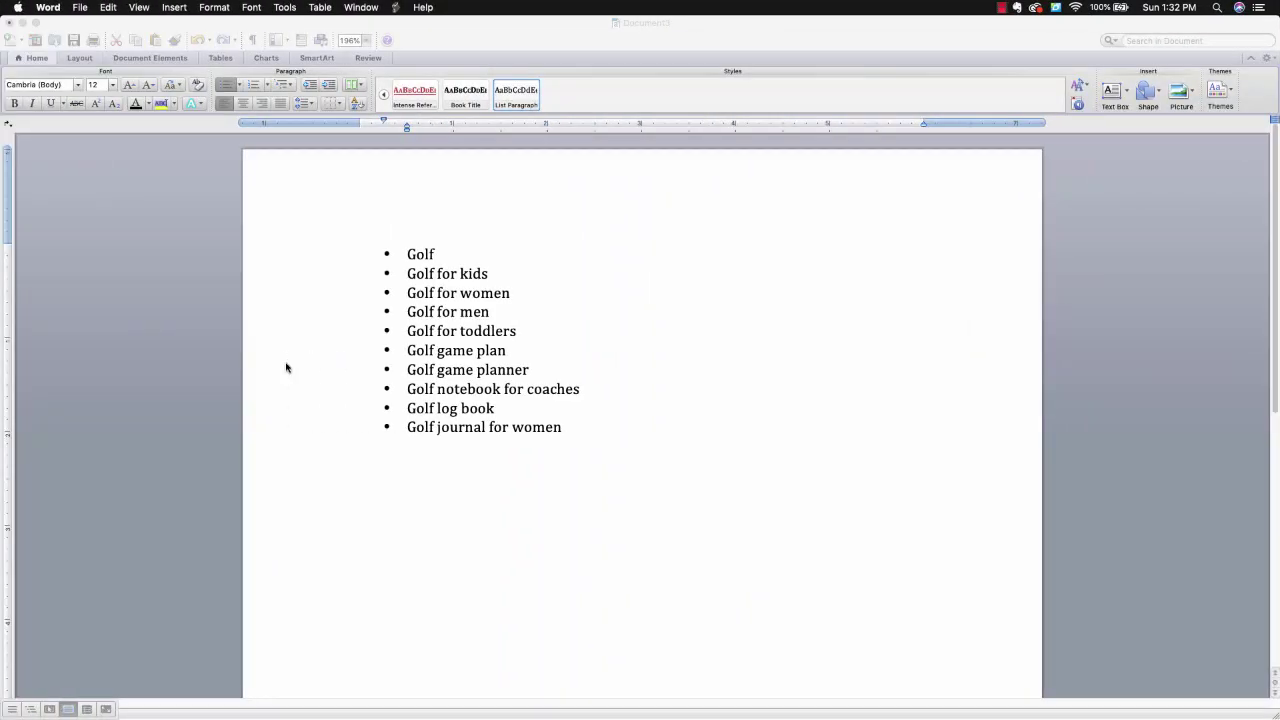
type("f accessories")
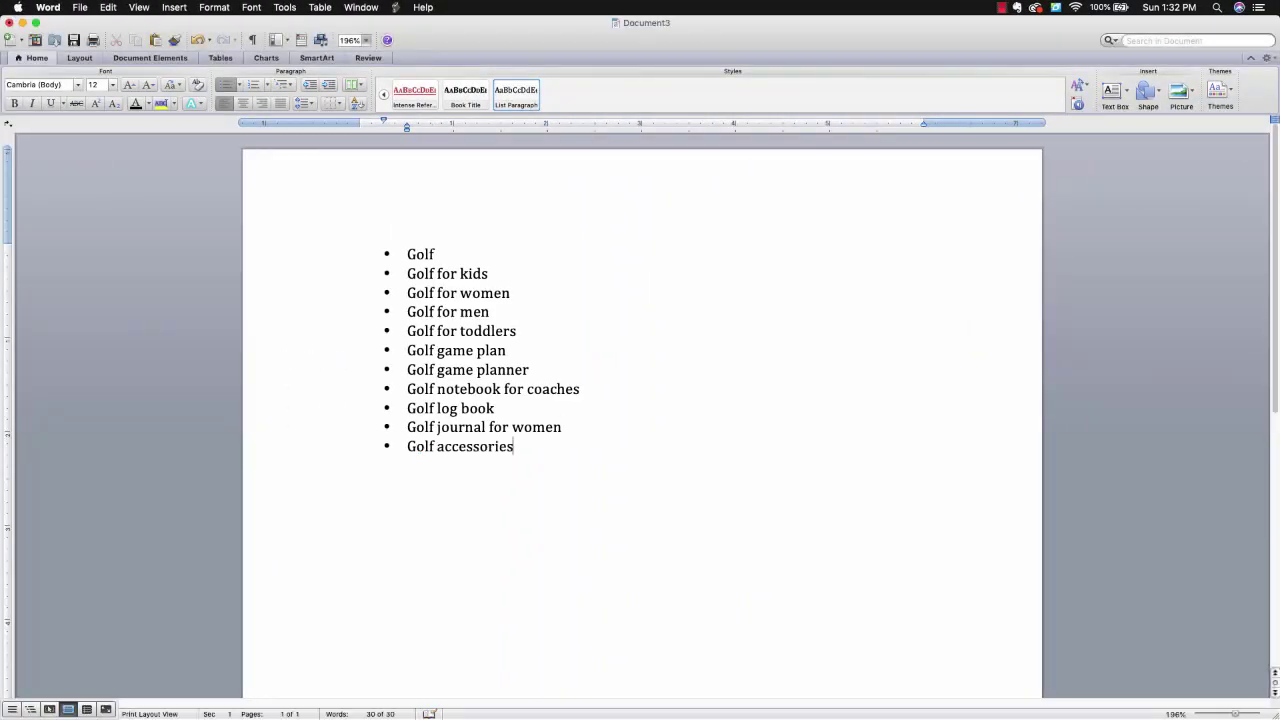
key("ctrl+Right")
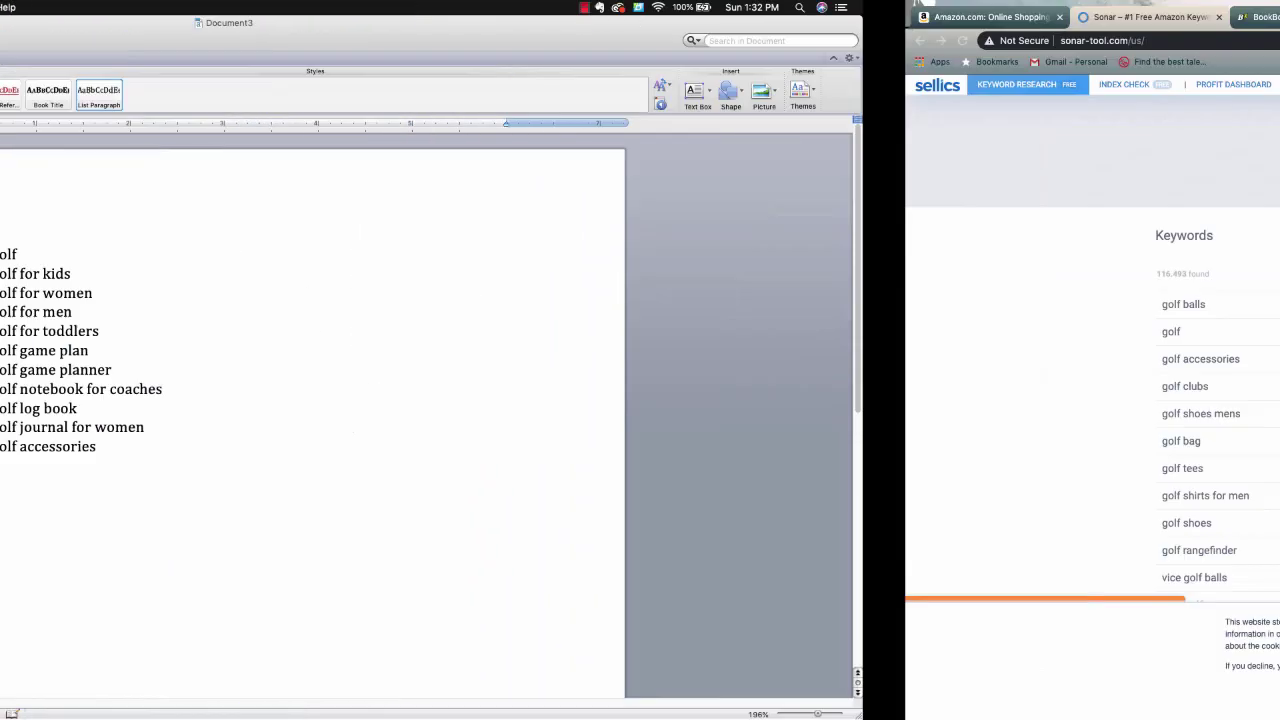
scroll(421, 381, "down", 1)
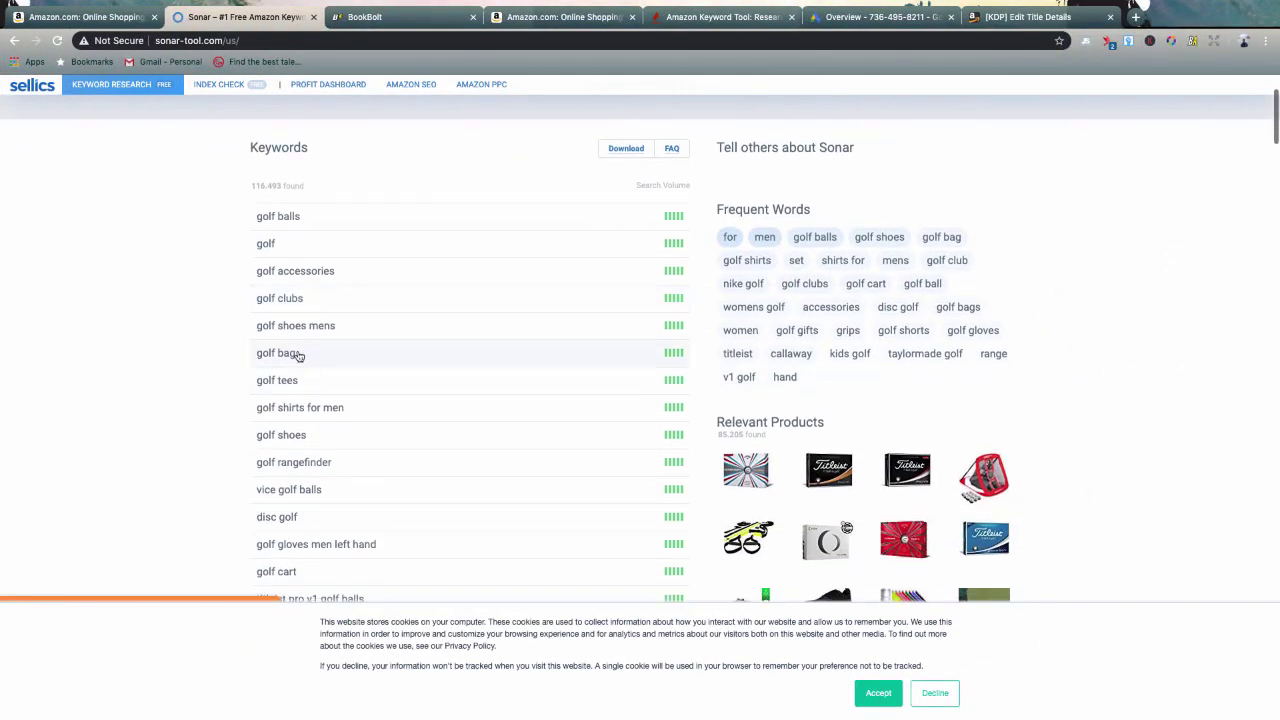
scroll(297, 404, "down", 2)
scroll(300, 395, "down", 1)
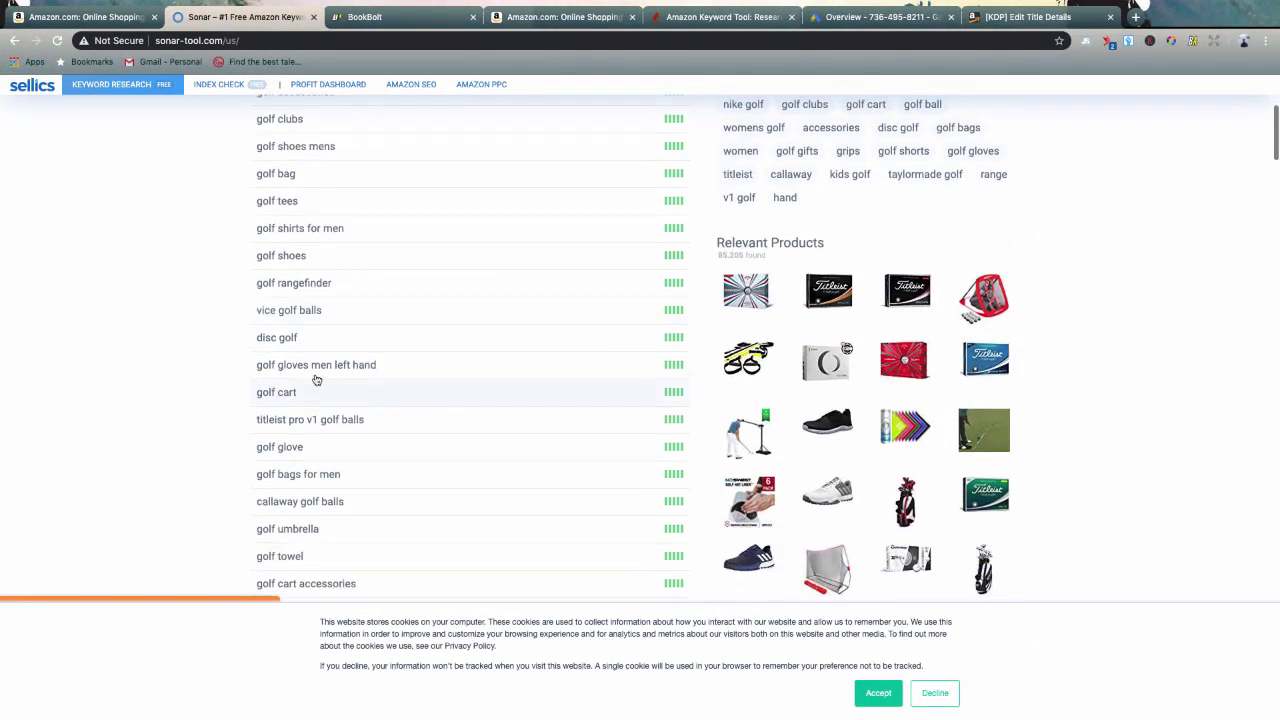
scroll(331, 340, "down", 1)
Step: Add Golf cart, Golf instructor and Golf team bullets to the Word list
key("ctrl+Left")
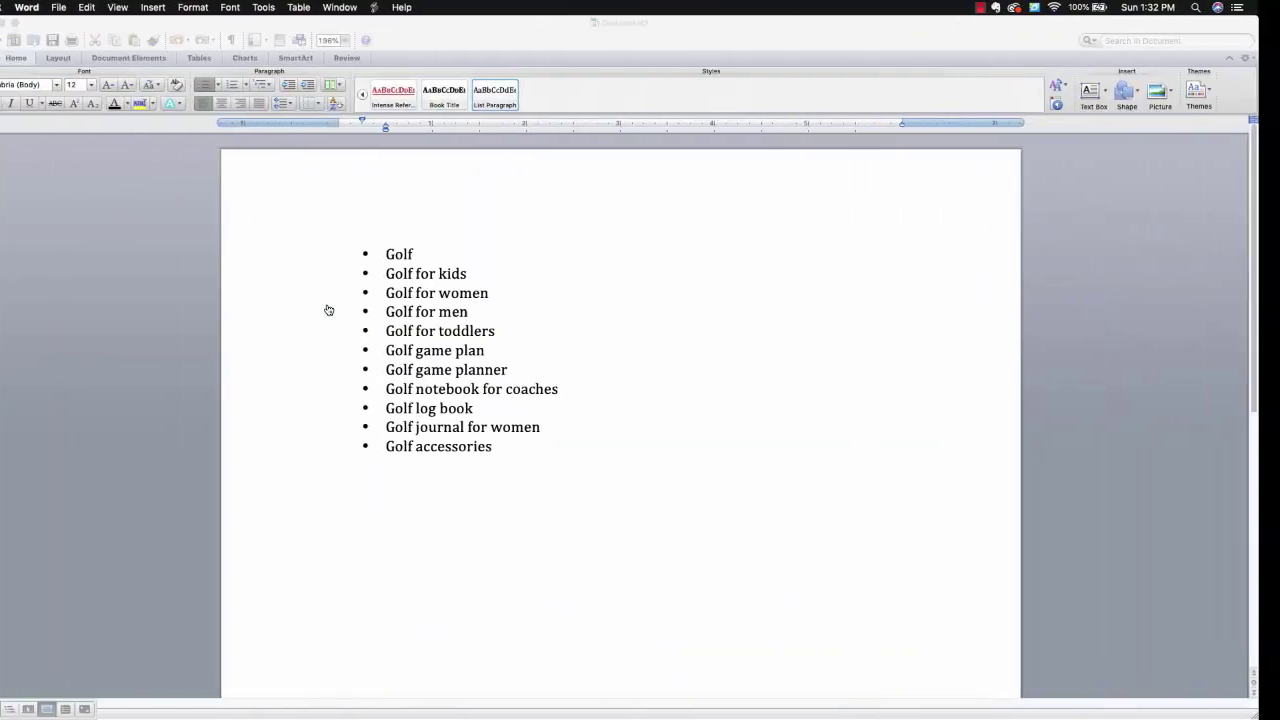
key("Return")
type("golf cart")
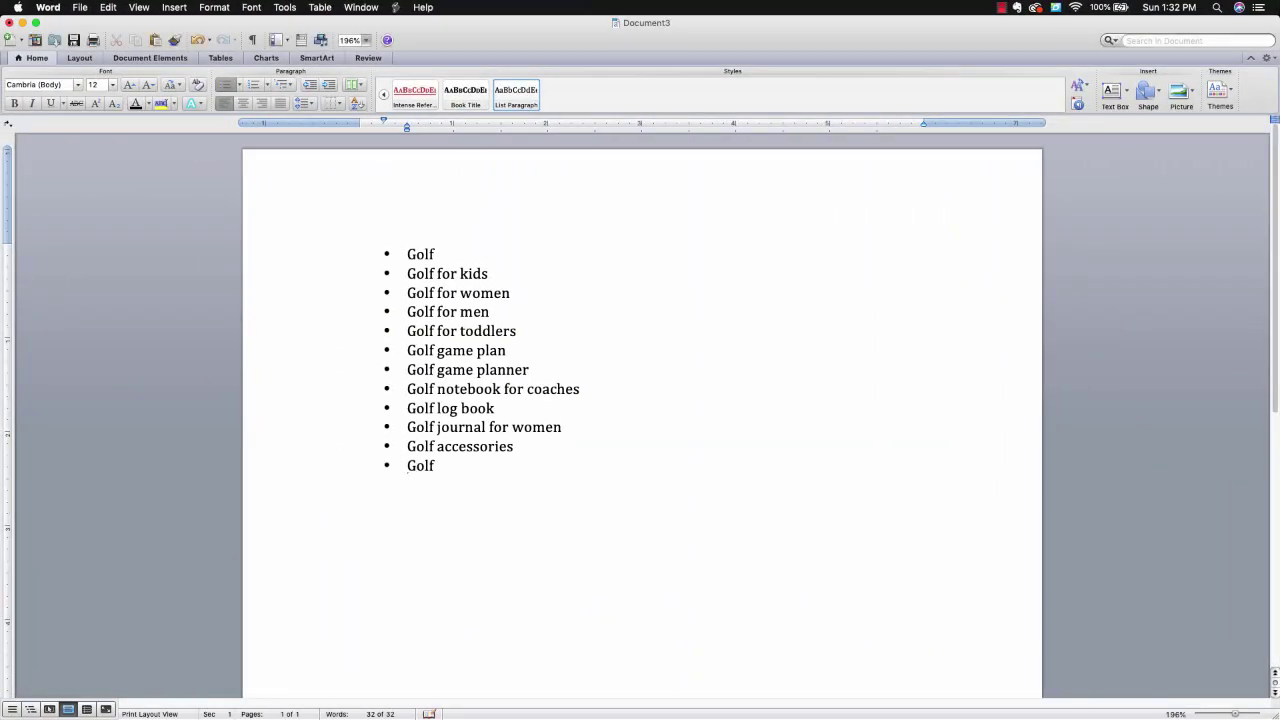
key("ctrl+Right")
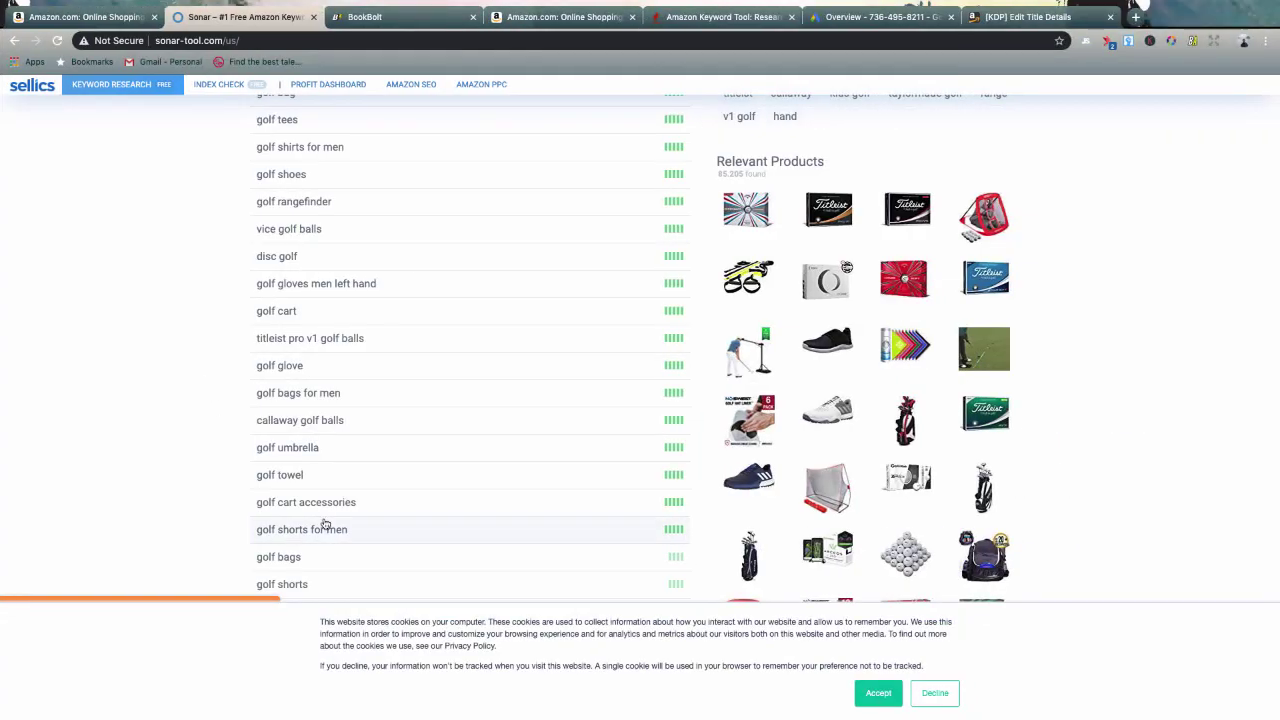
key("ctrl+Left")
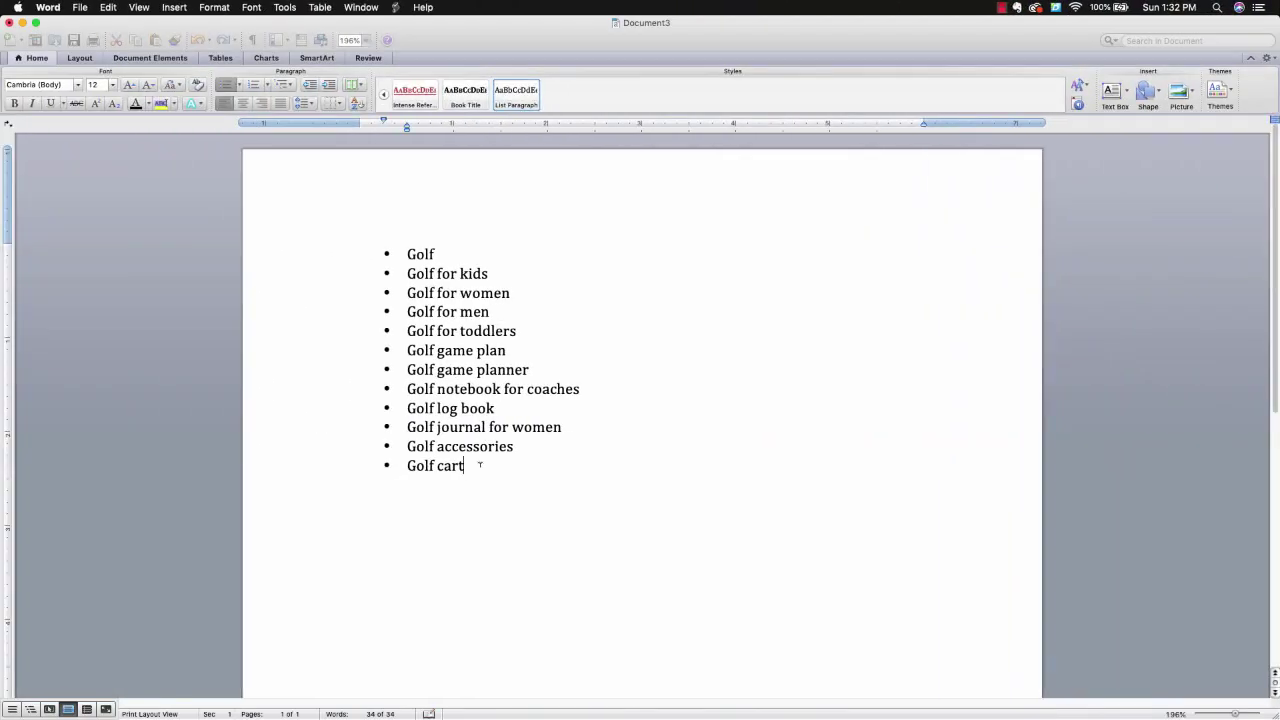
key("Return")
type("golf instr")
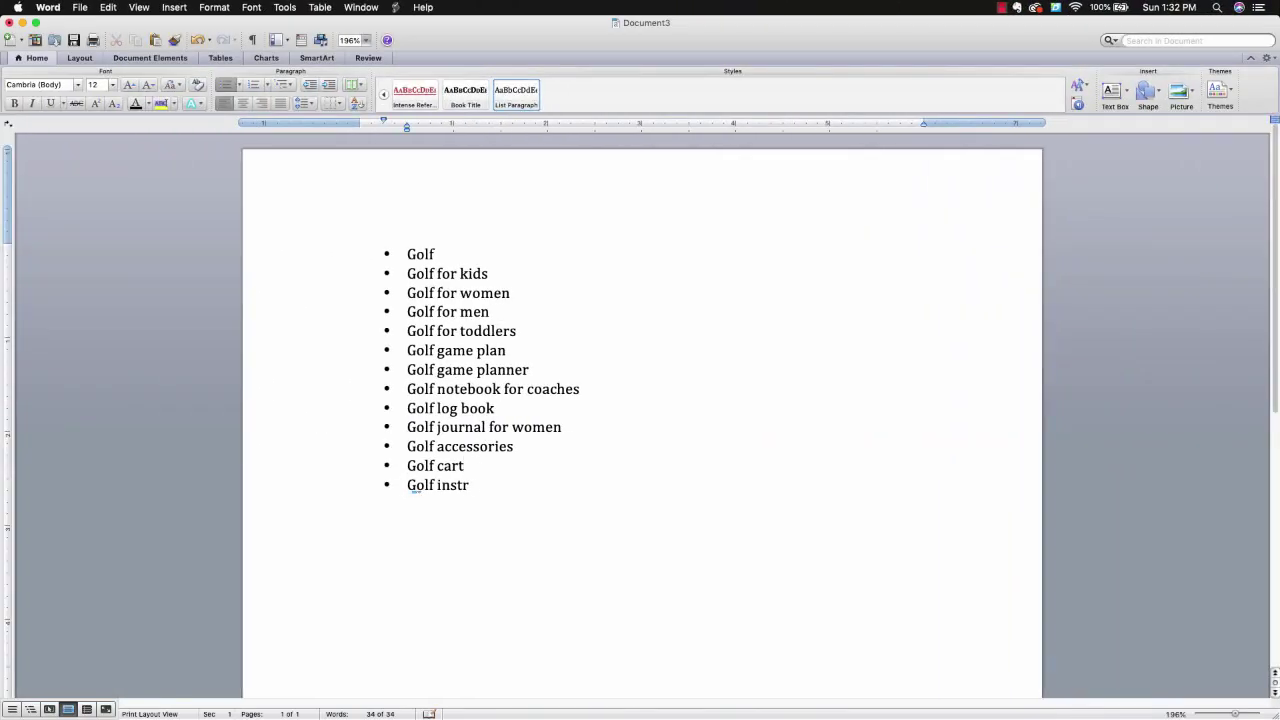
type("uctor")
type("f team")
key("ctrl+Right")
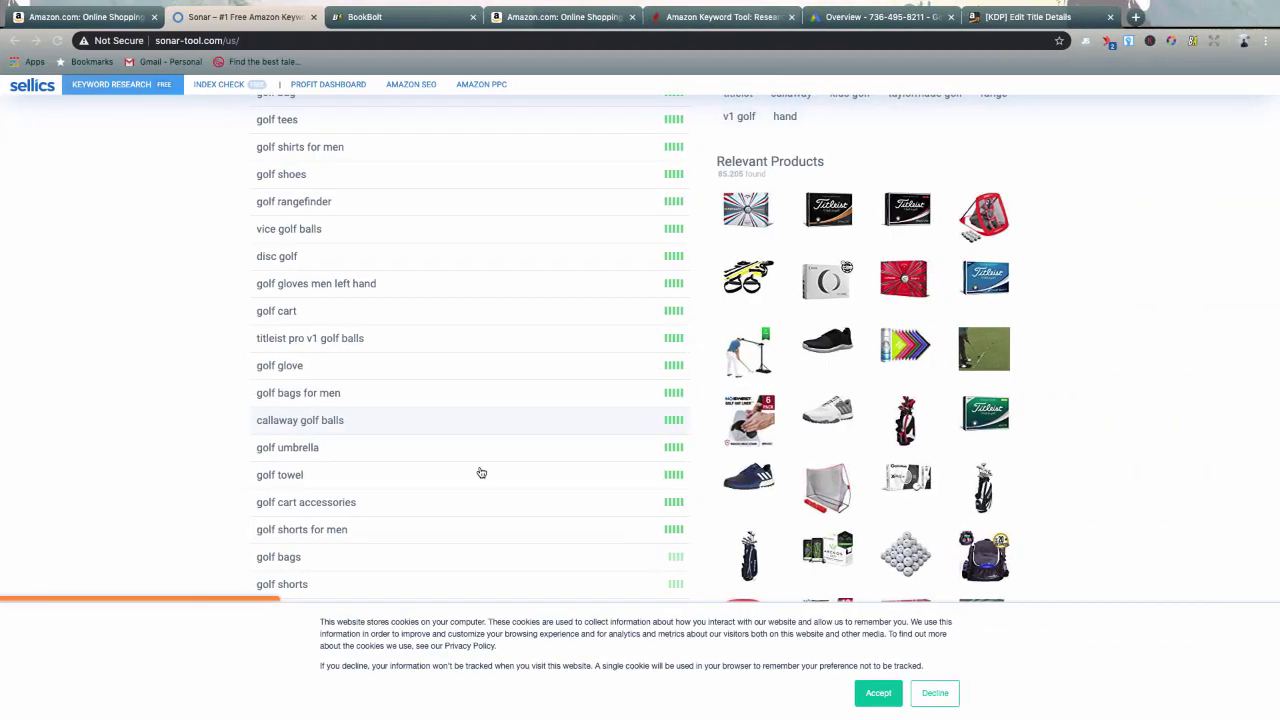
Step: Add Golf cart accessories, then scan further down Sonar's golf keyword results
scroll(450, 450, "down", 2)
key("ctrl+Left")
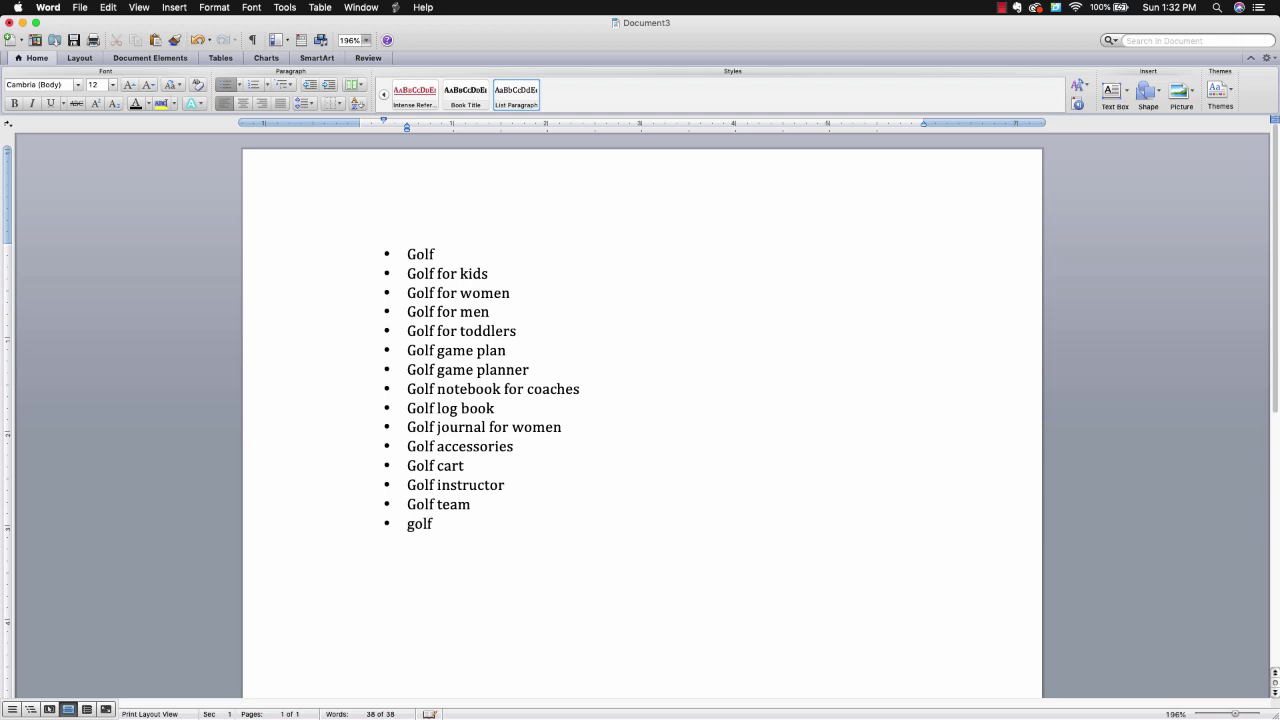
type("cart accessories")
key("super+Tab")
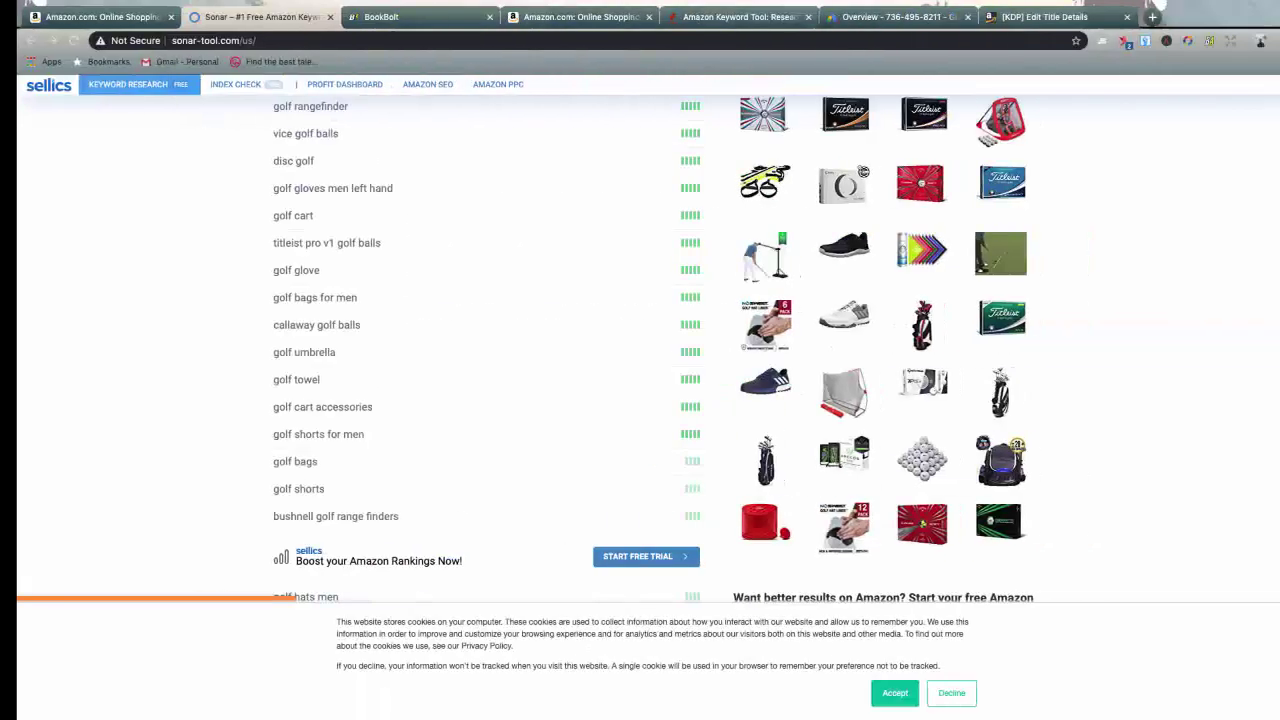
scroll(351, 420, "down", 2)
scroll(352, 423, "down", 2)
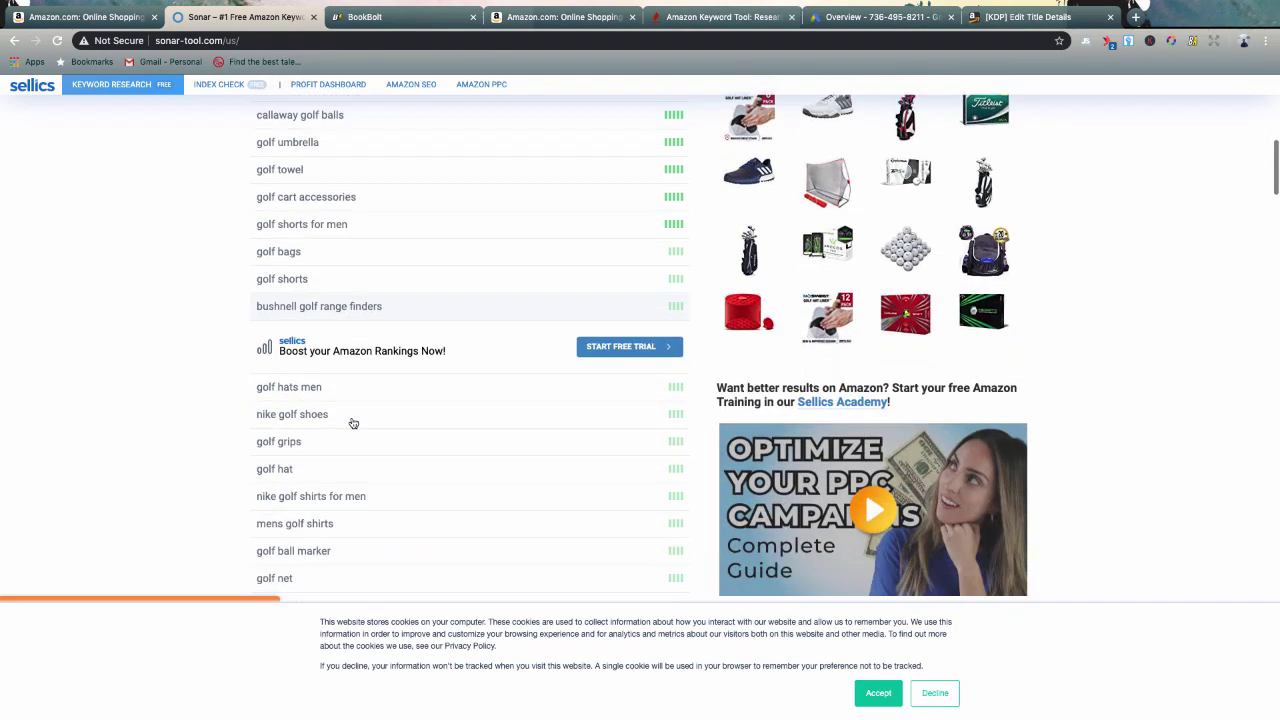
scroll(353, 423, "down", 2)
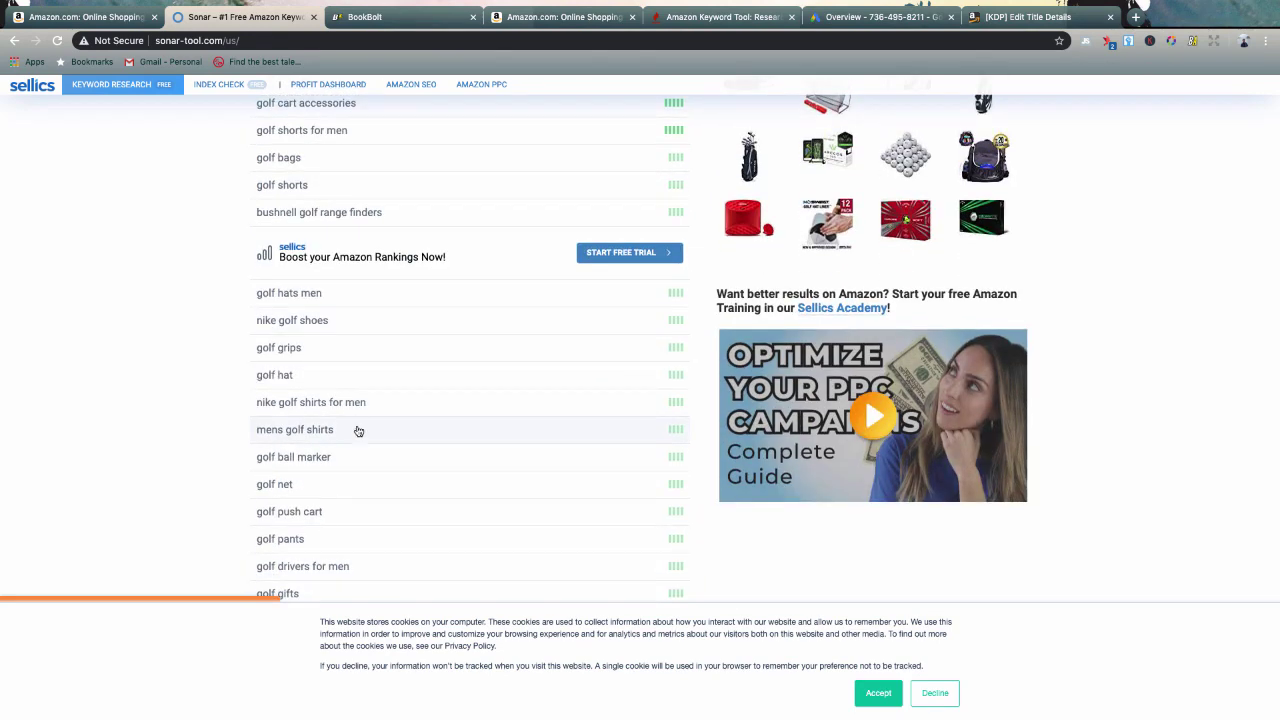
scroll(358, 430, "down", 1)
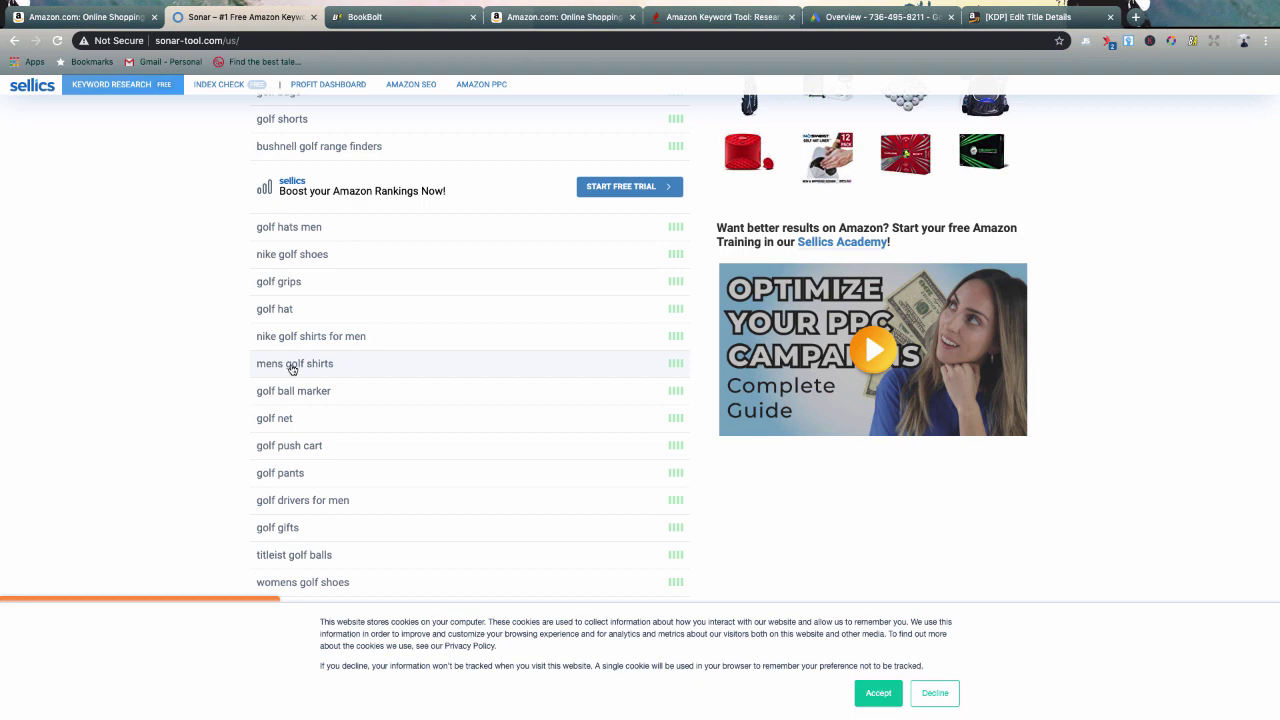
key("ctrl+Left")
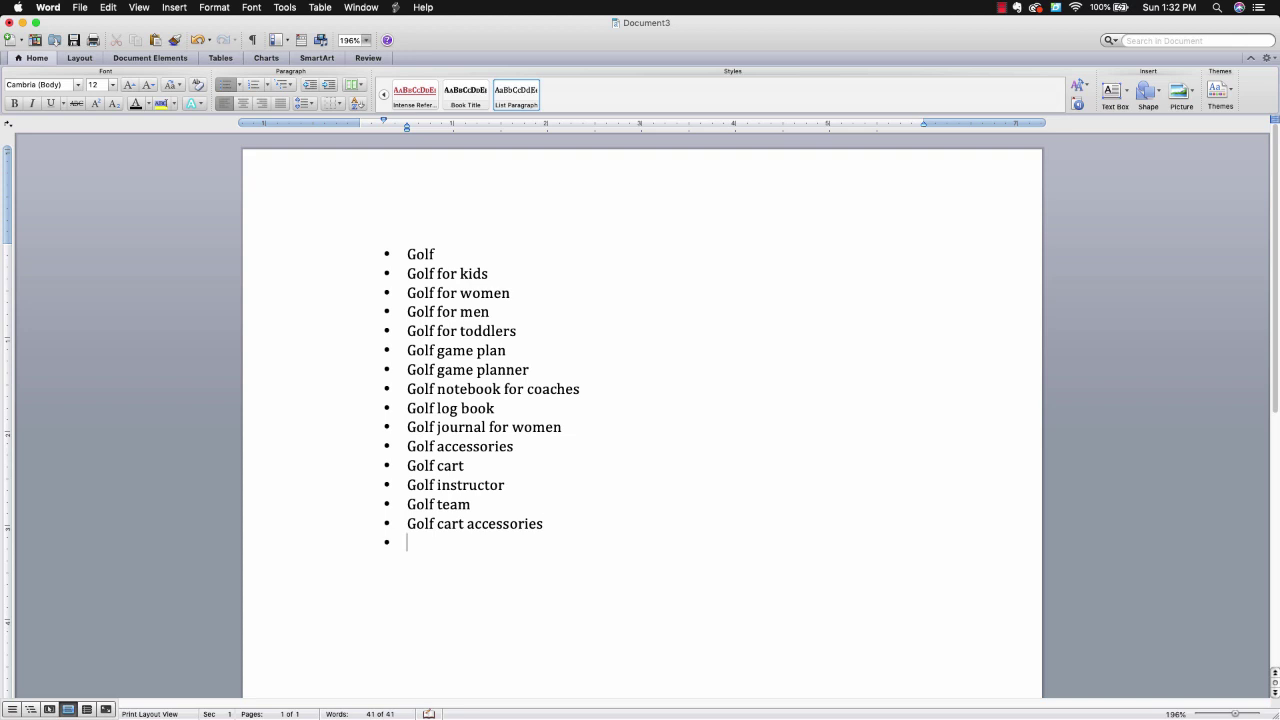
Step: Add Mens golf notebook and Womens golf notebook bullets to the Word list
type("golf note")
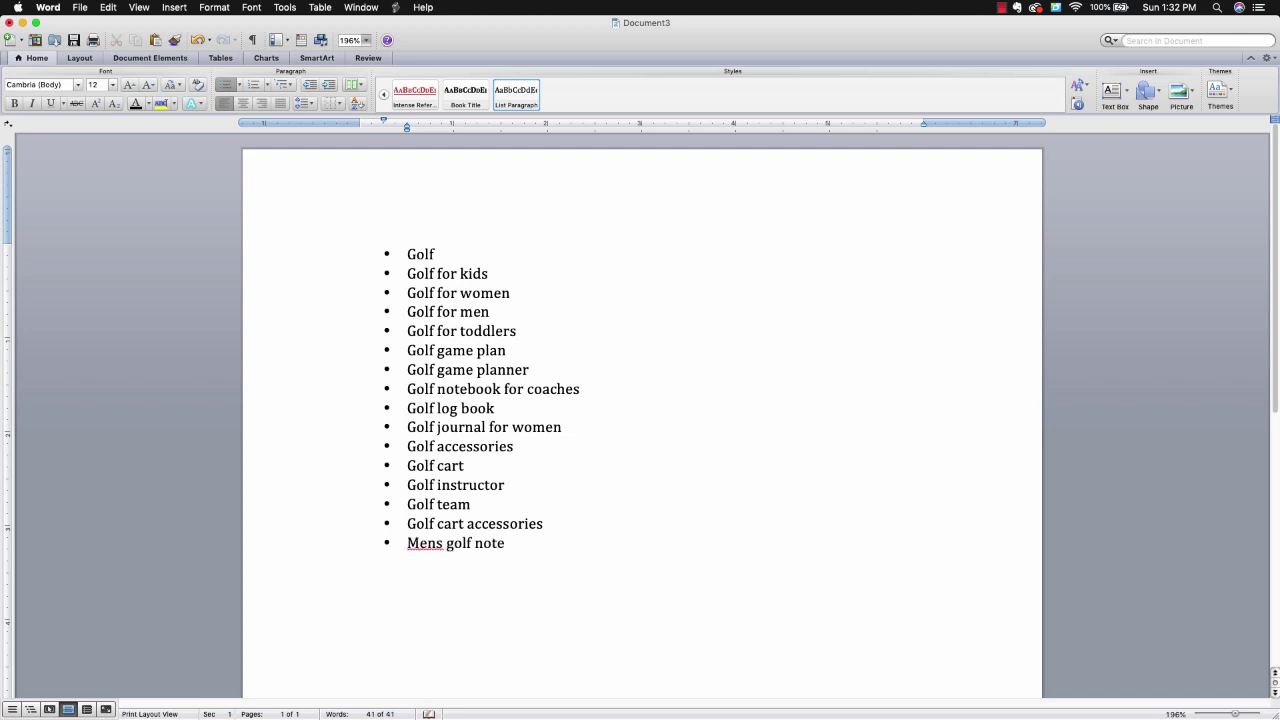
type("oment")
key("BackSpace")
type("s golf notebook")
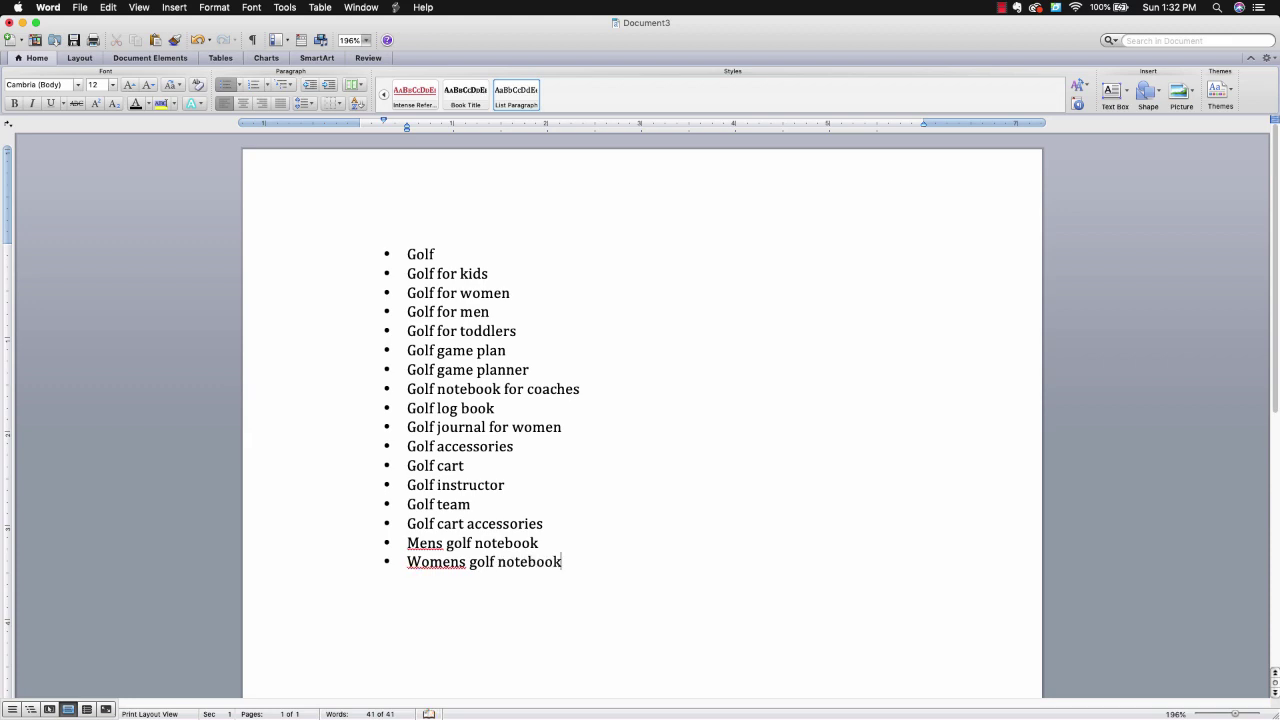
key("super+Tab")
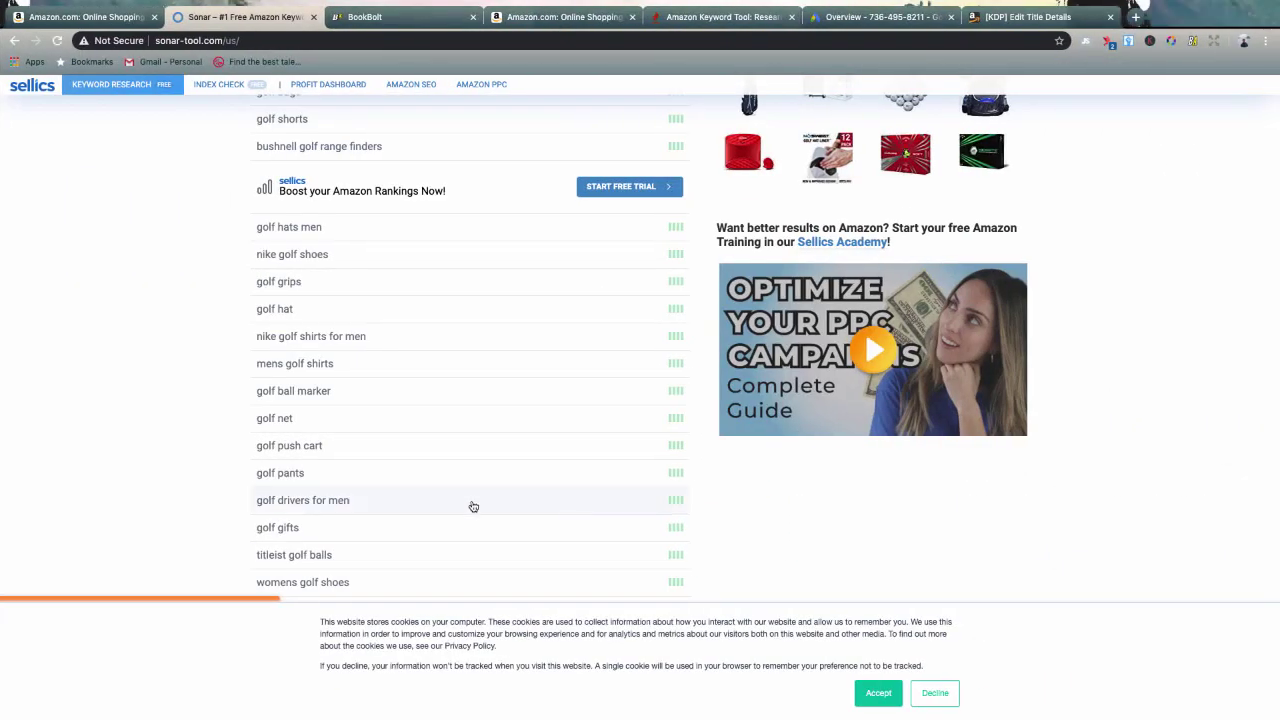
scroll(471, 506, "down", 3)
key("super+Tab")
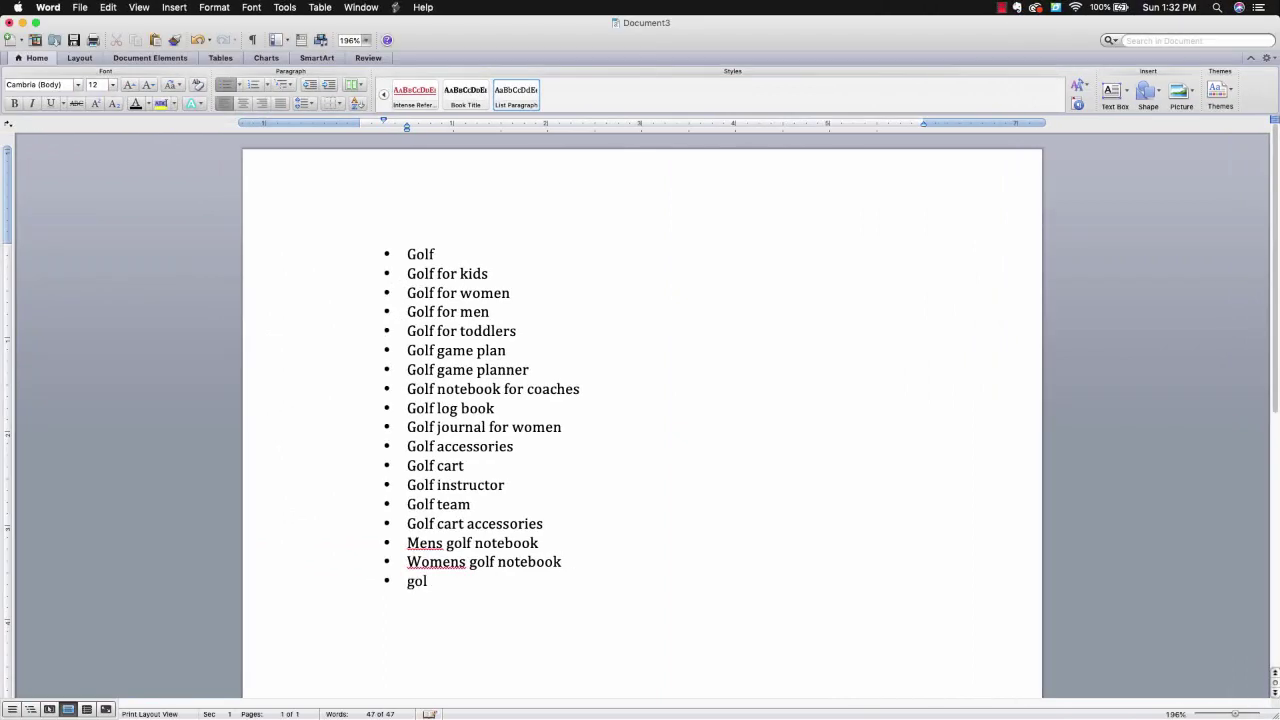
Step: Add Golf gifts to the list while scanning Sonar's golf keyword results
type("f gifts")
key("super+Tab")
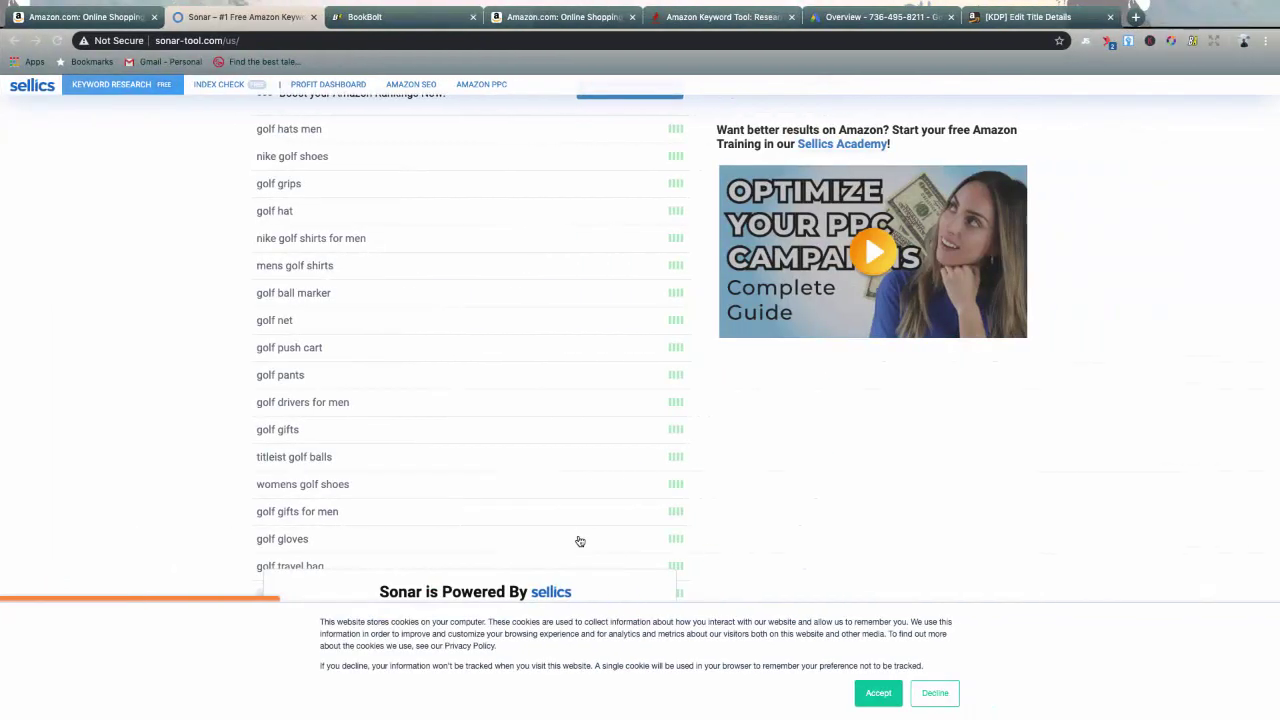
scroll(183, 421, "down", 1)
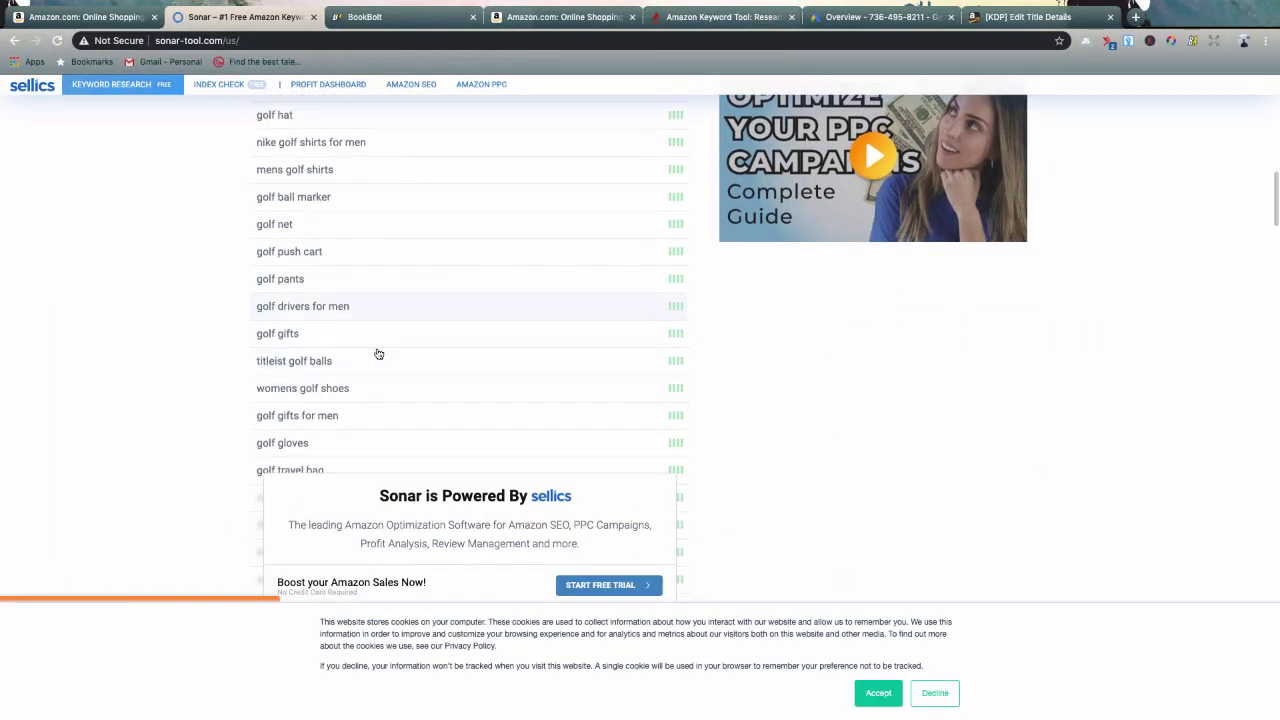
scroll(357, 246, "up", 2)
scroll(360, 245, "down", 2)
scroll(360, 245, "down", 1)
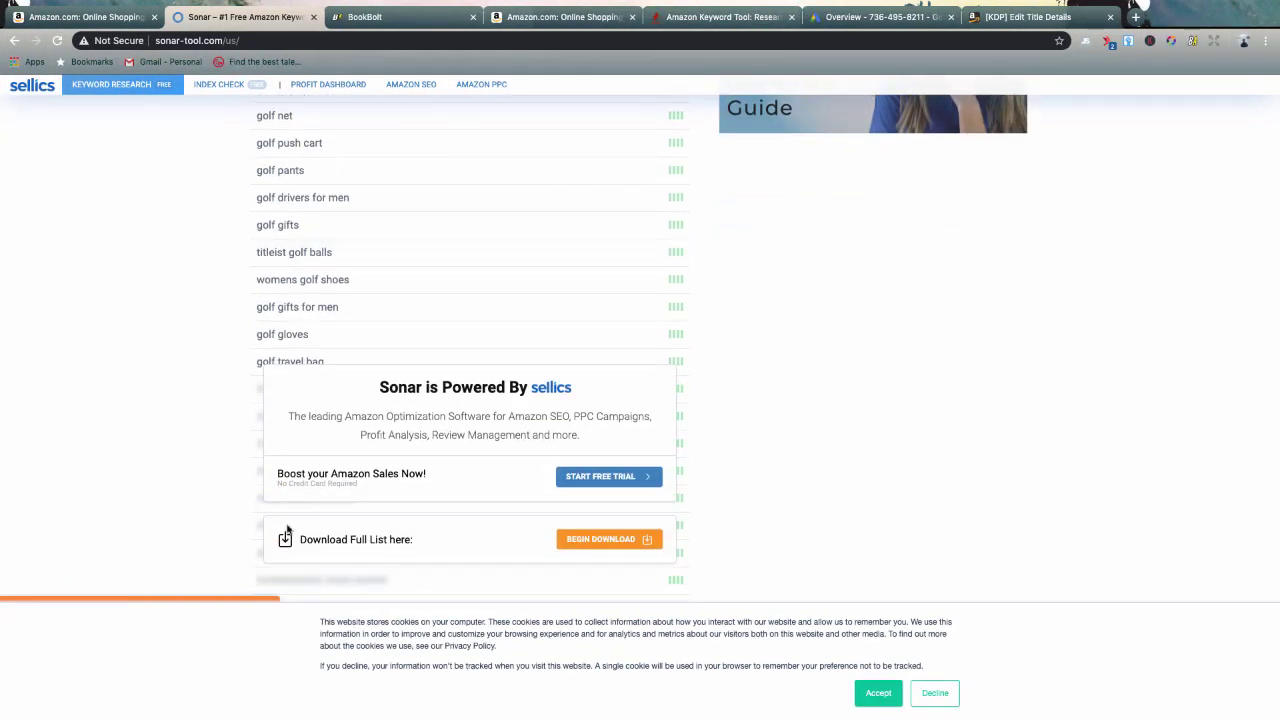
scroll(442, 417, "up", 8)
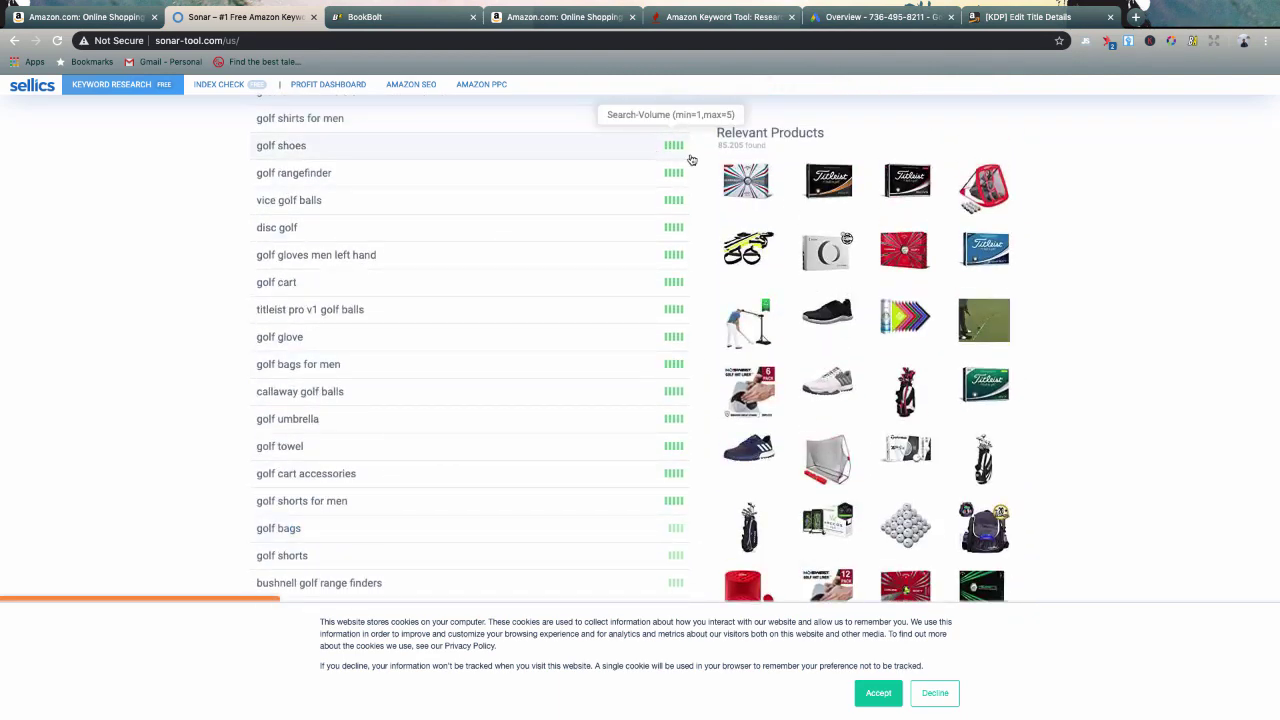
scroll(660, 234, "up", 5)
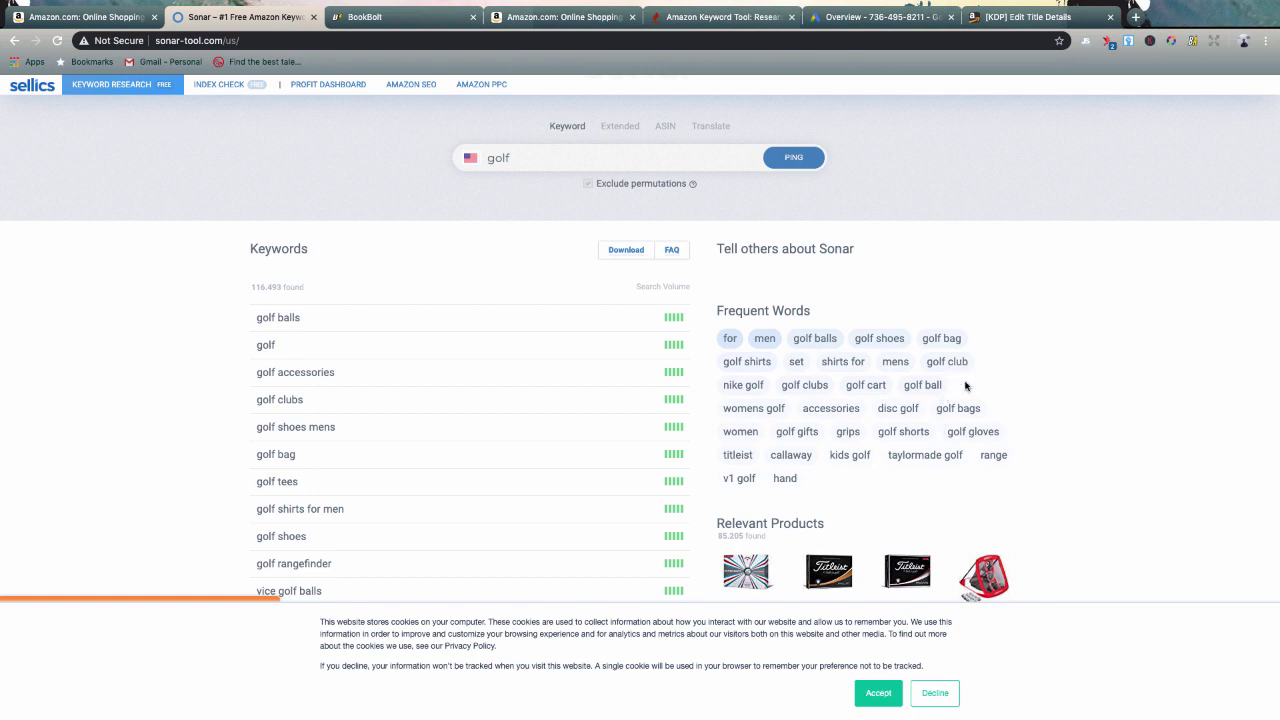
Step: Start a new Golf bullet after Golf gifts and return to the Sonar results
key("ctrl+Left")
key("Return")
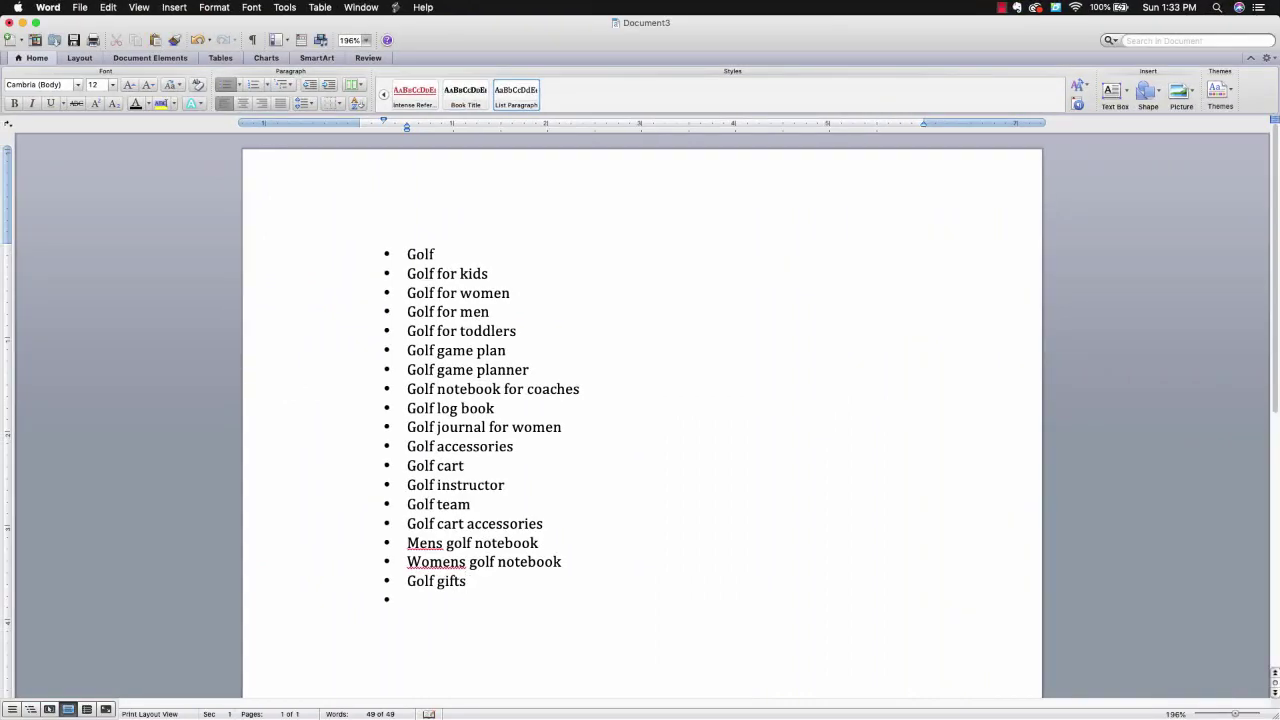
type("golf")
key("ctrl+Right")
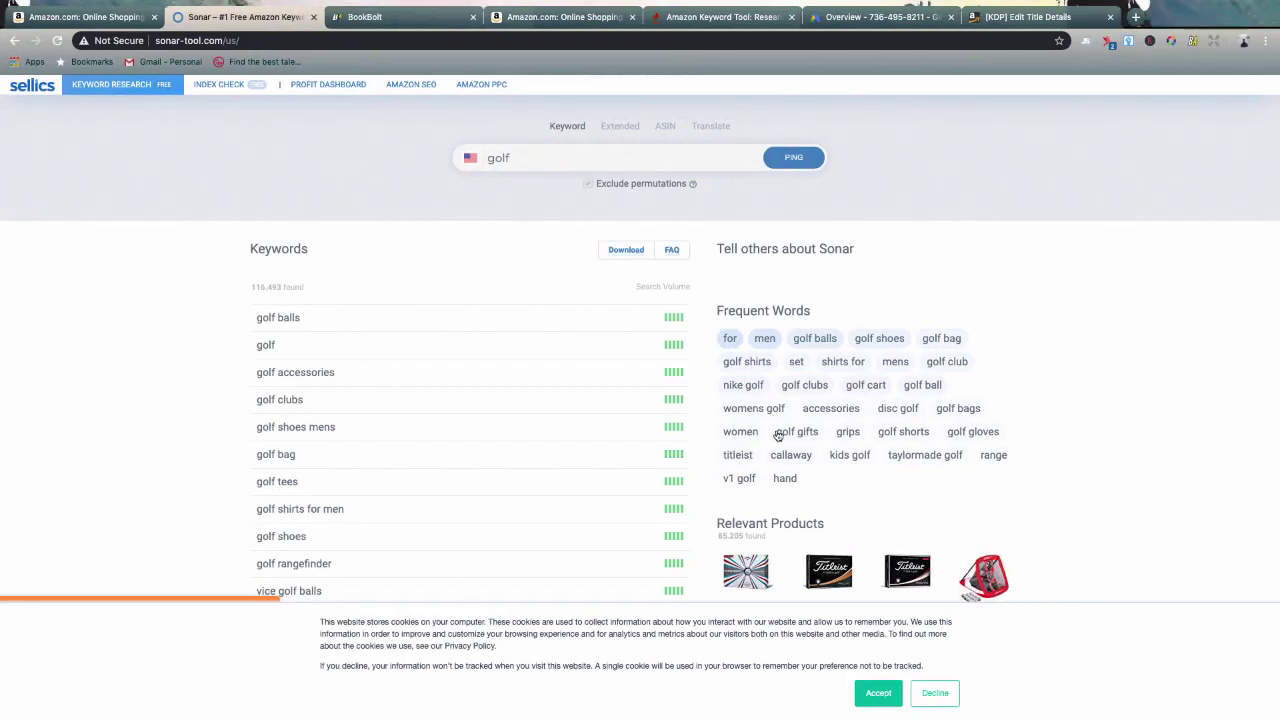
Step: Show Sonar's Extended keyword results and dismiss the cookie notice and SEO checklist popup
left_click(611, 127)
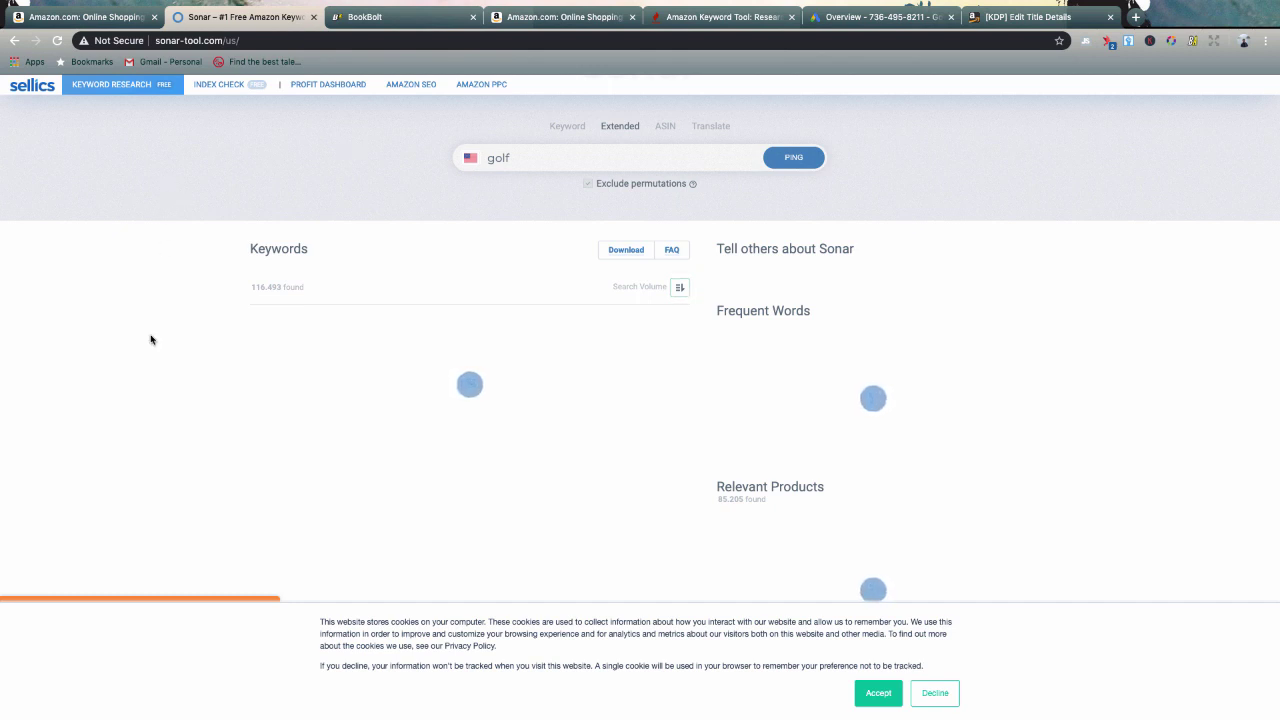
left_click(865, 694)
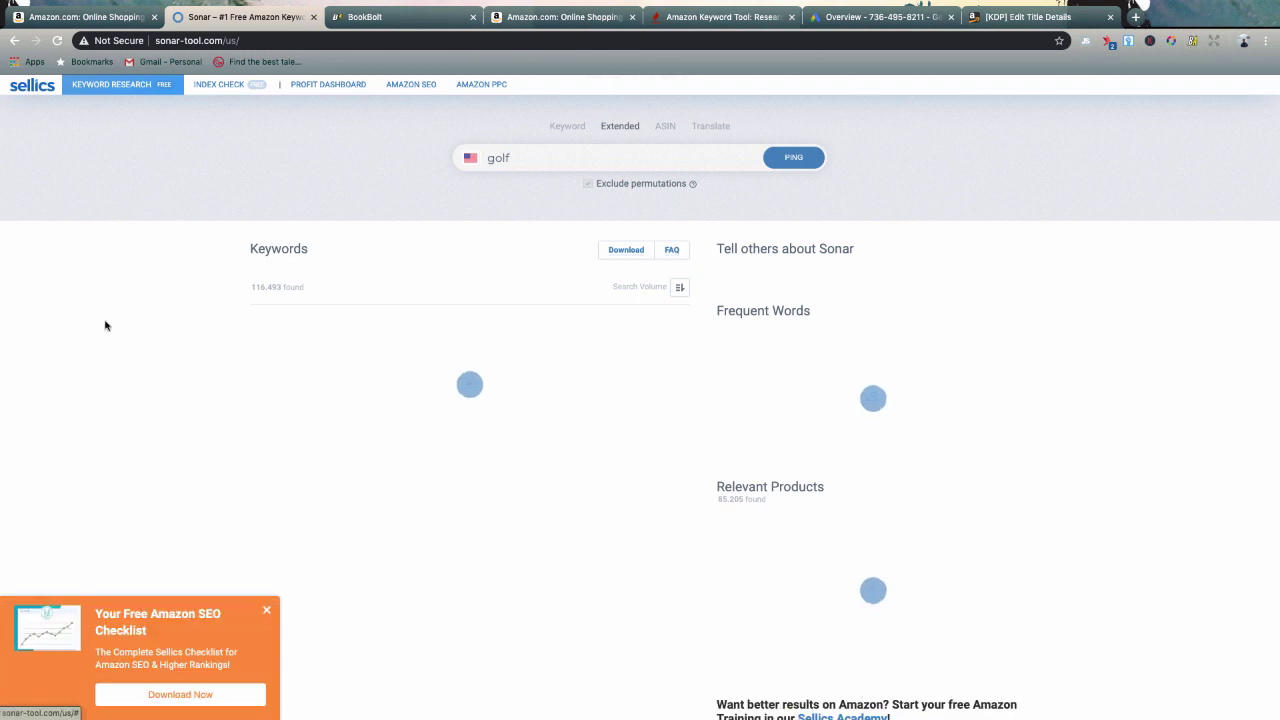
left_click(265, 611)
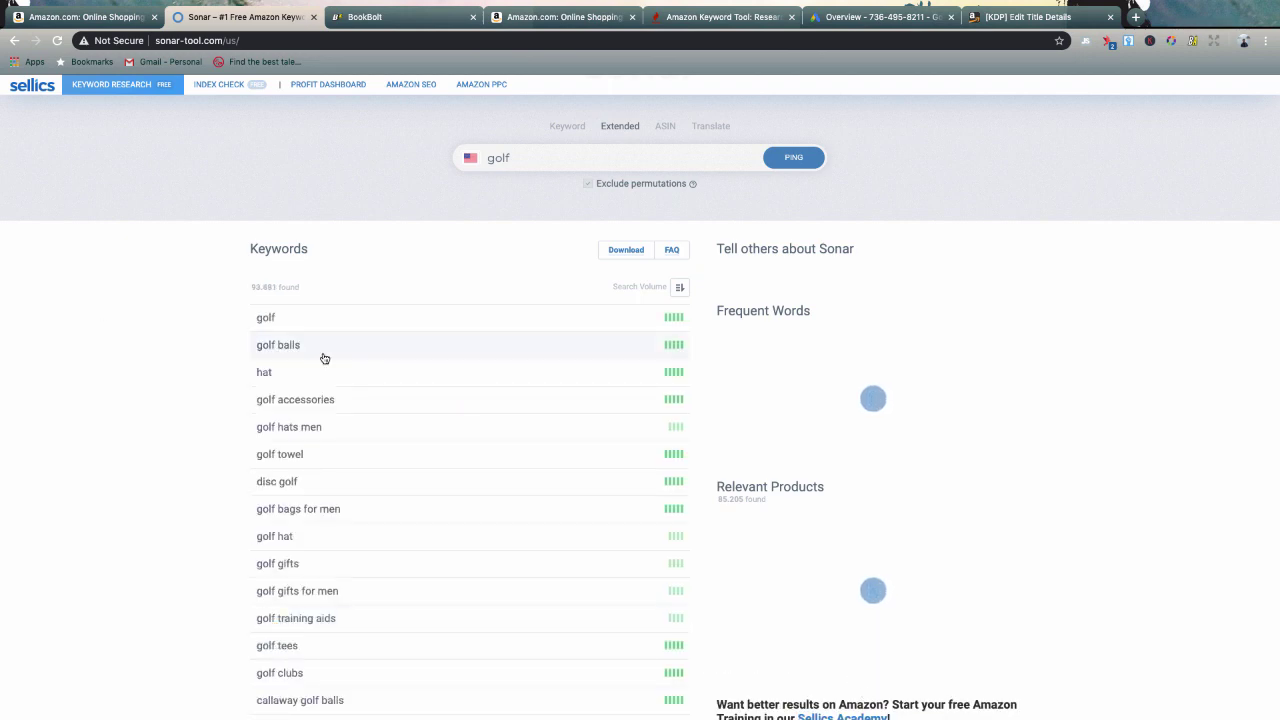
Step: Add Golf club, Golf balls, Golf gifts for men and Golf gifts for women to the Word list
key("super+Tab")
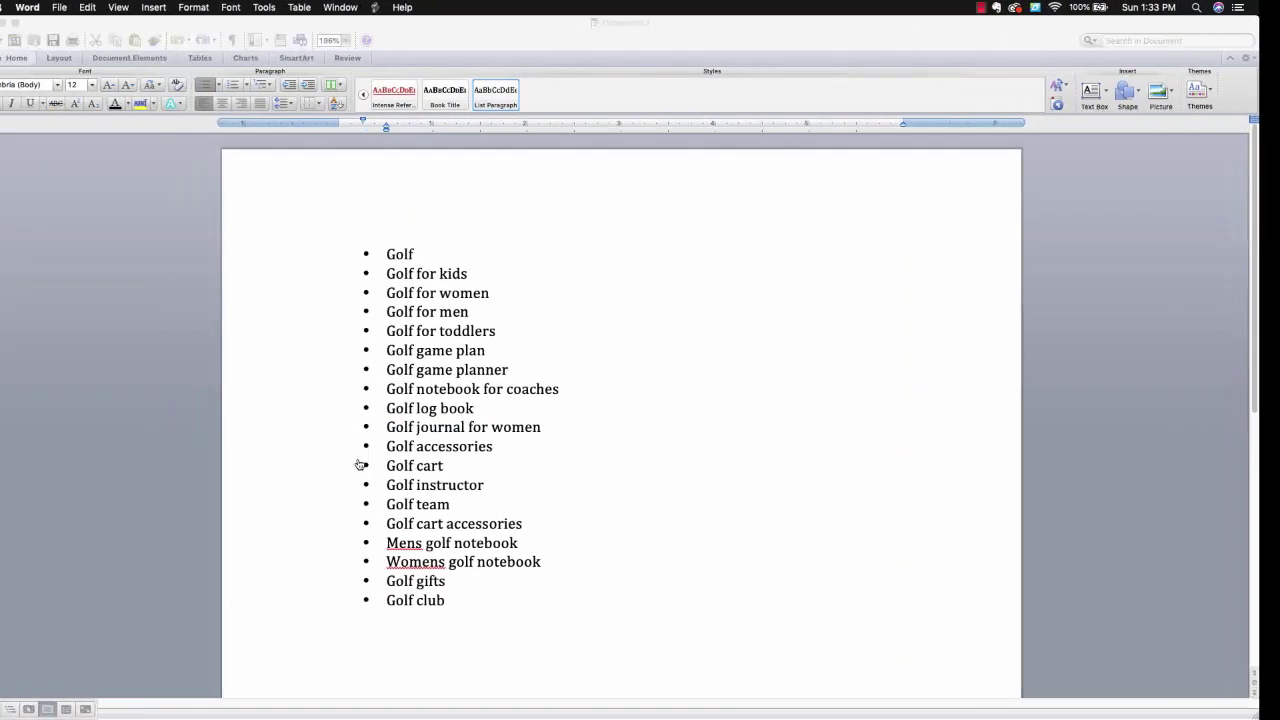
type("olf balls")
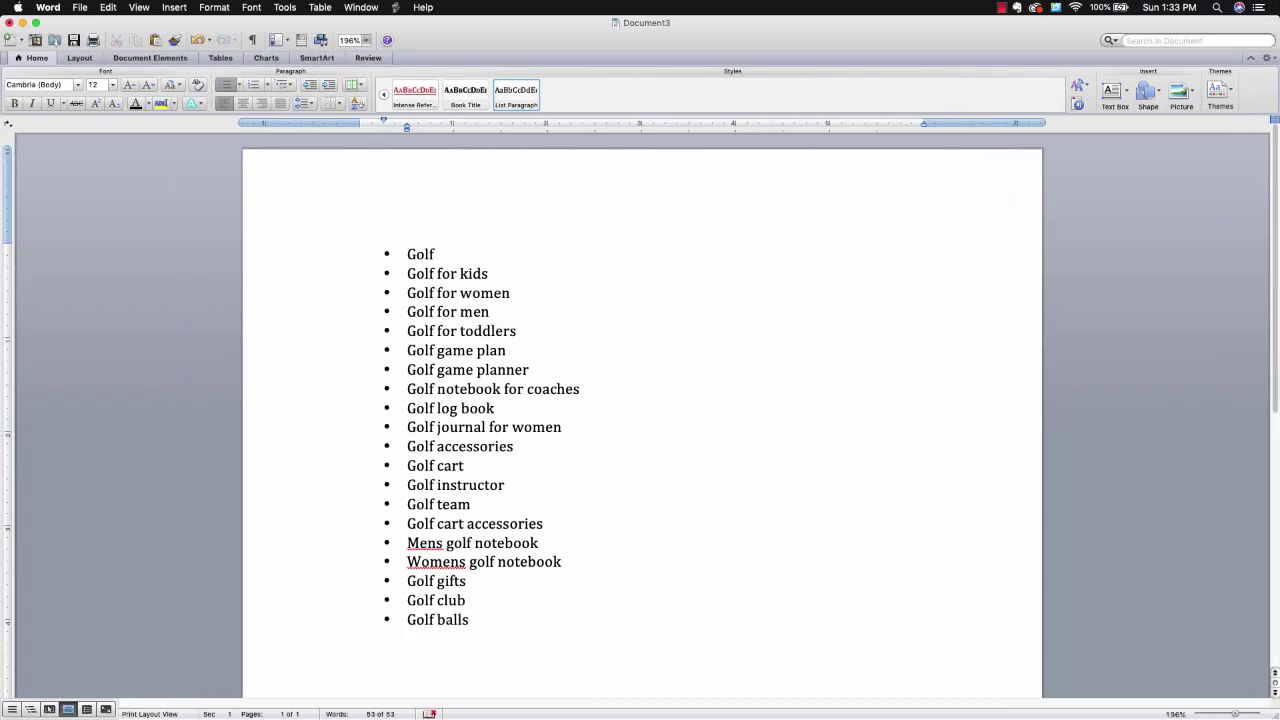
key("super+Tab")
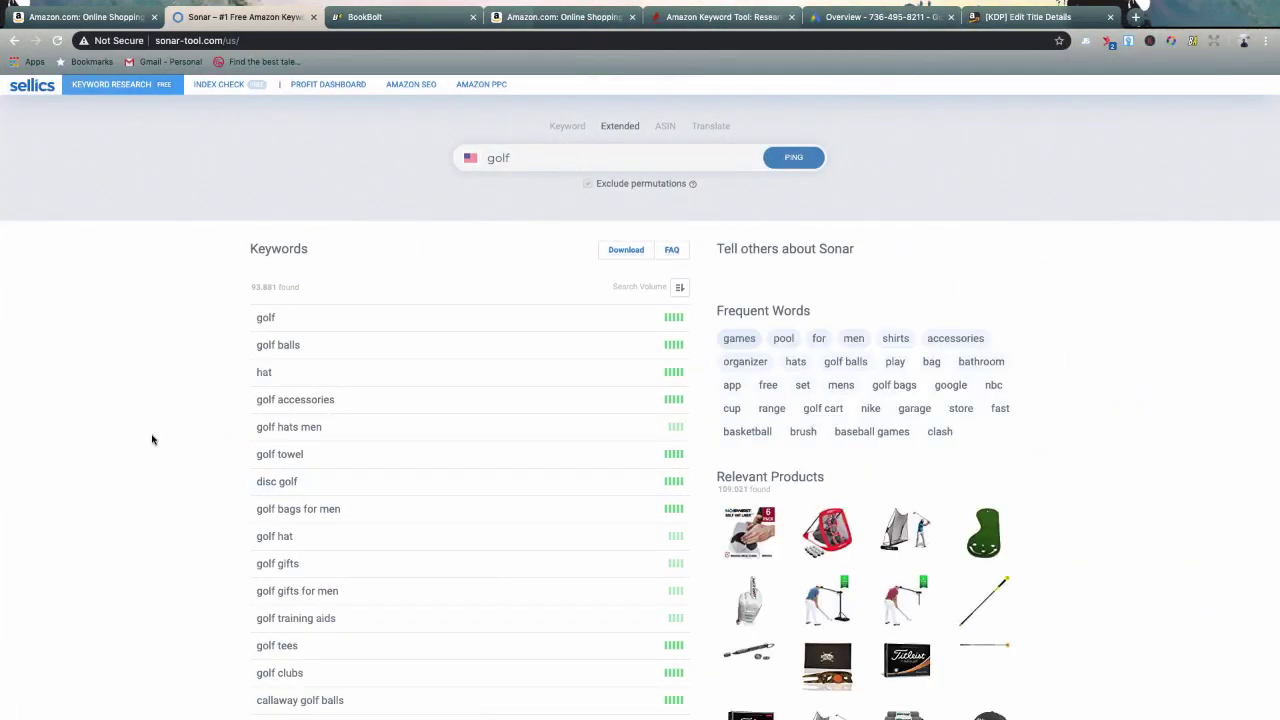
key("super+Tab")
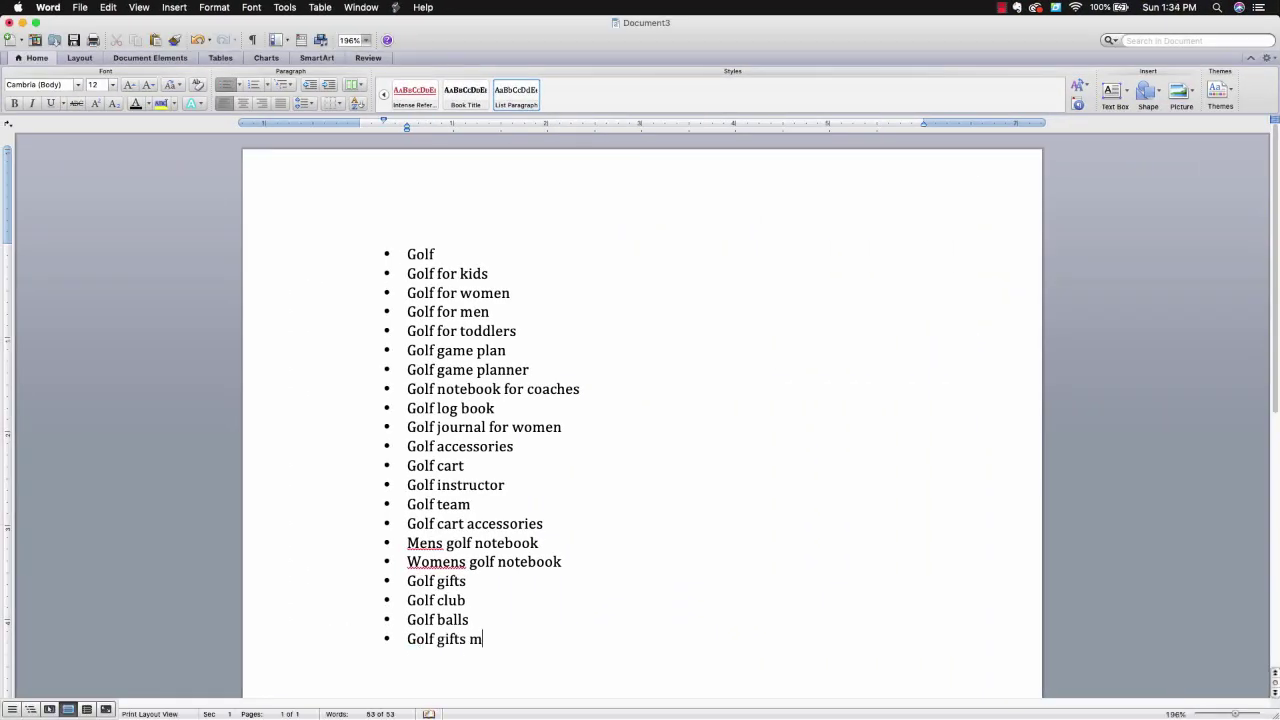
type("lf gifts for women")
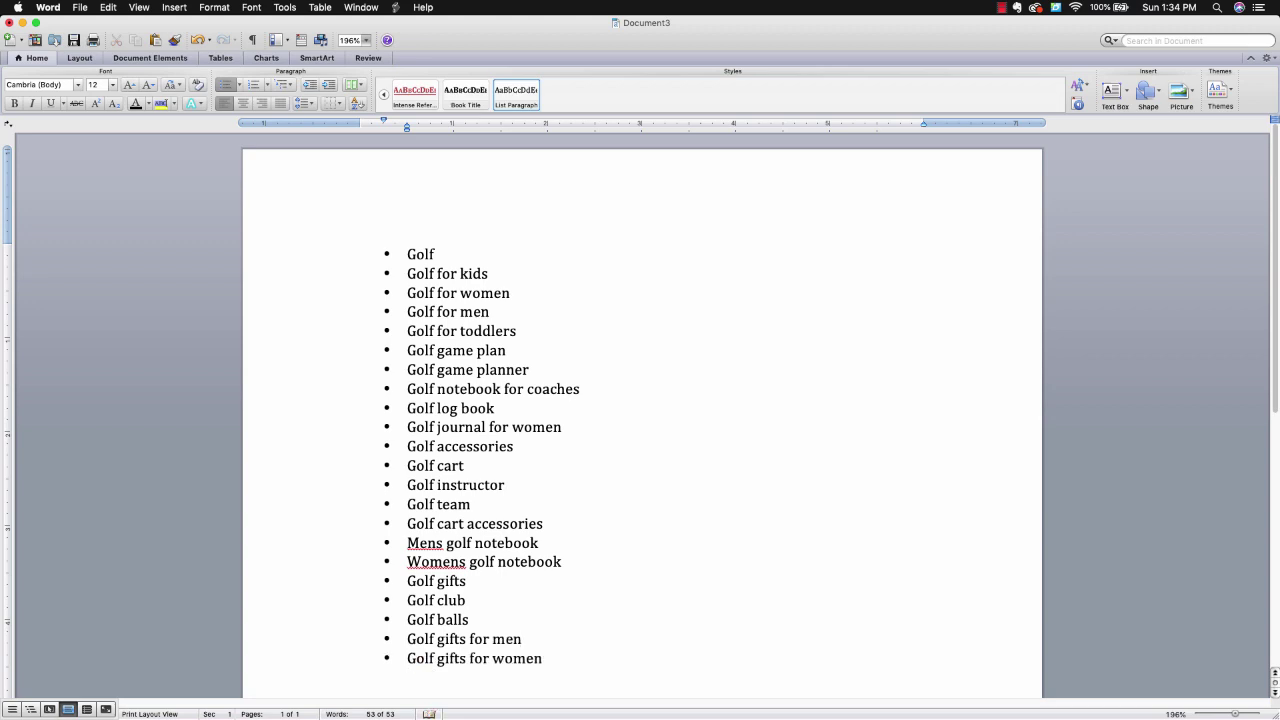
key("super+Tab")
scroll(484, 628, "down", 3)
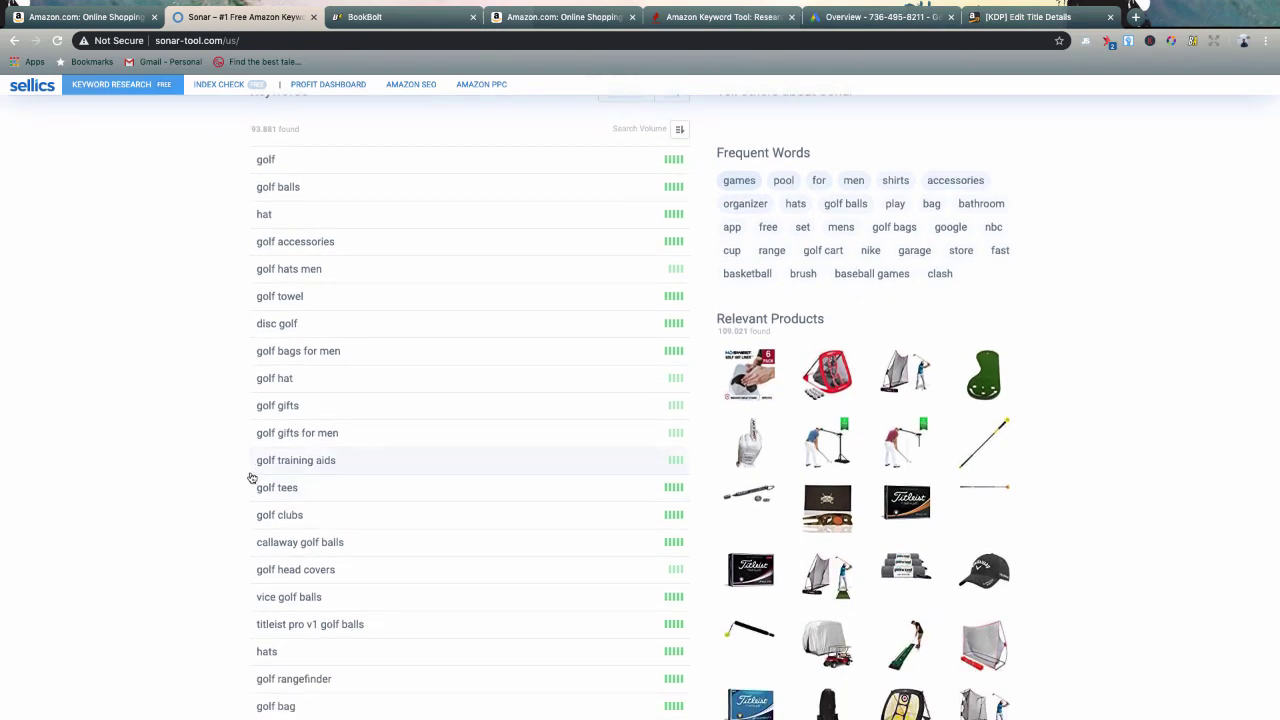
scroll(255, 485, "down", 3)
scroll(197, 492, "down", 2)
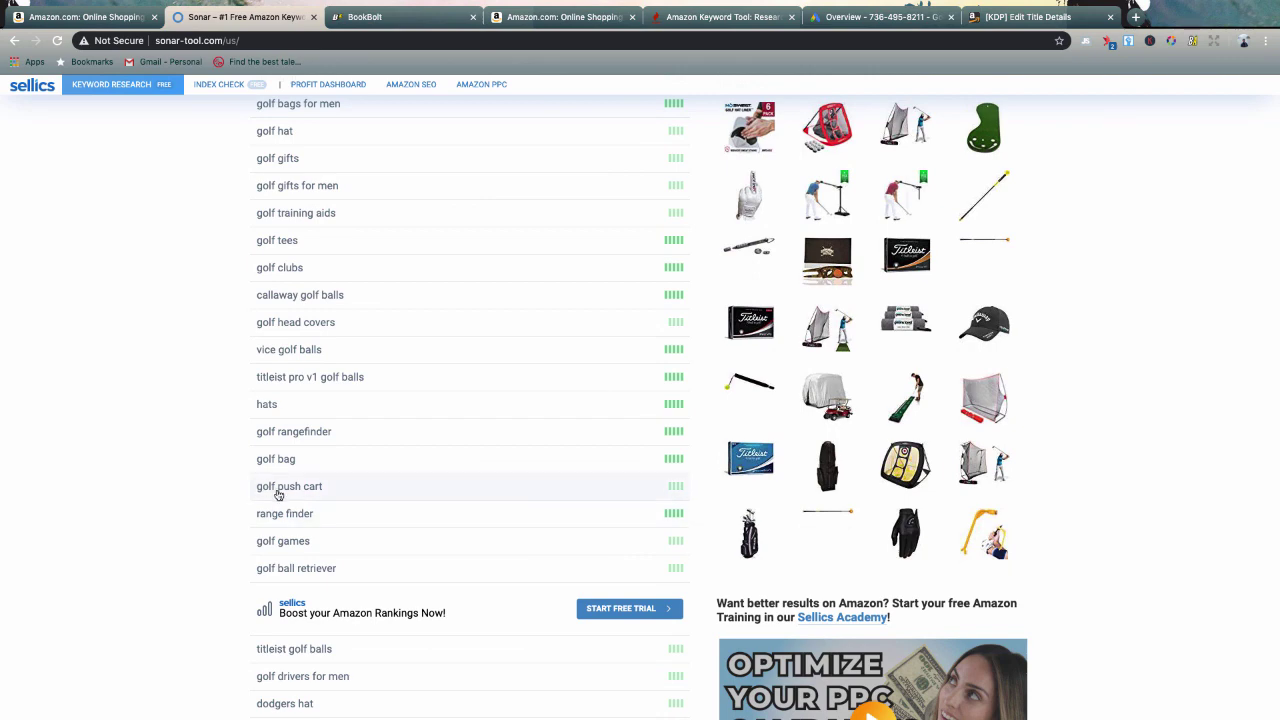
Step: Remove the Golf push cart entry from the Word keyword list
key("ctrl+Left")
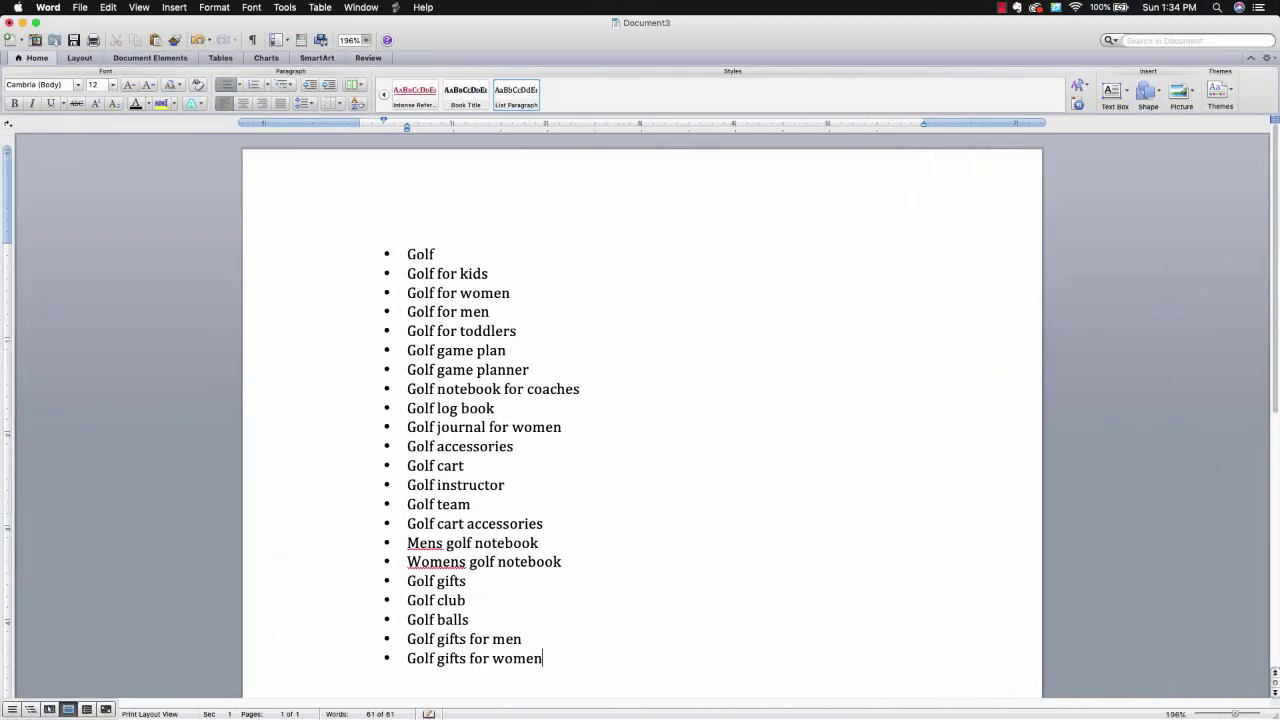
type("lf push cart")
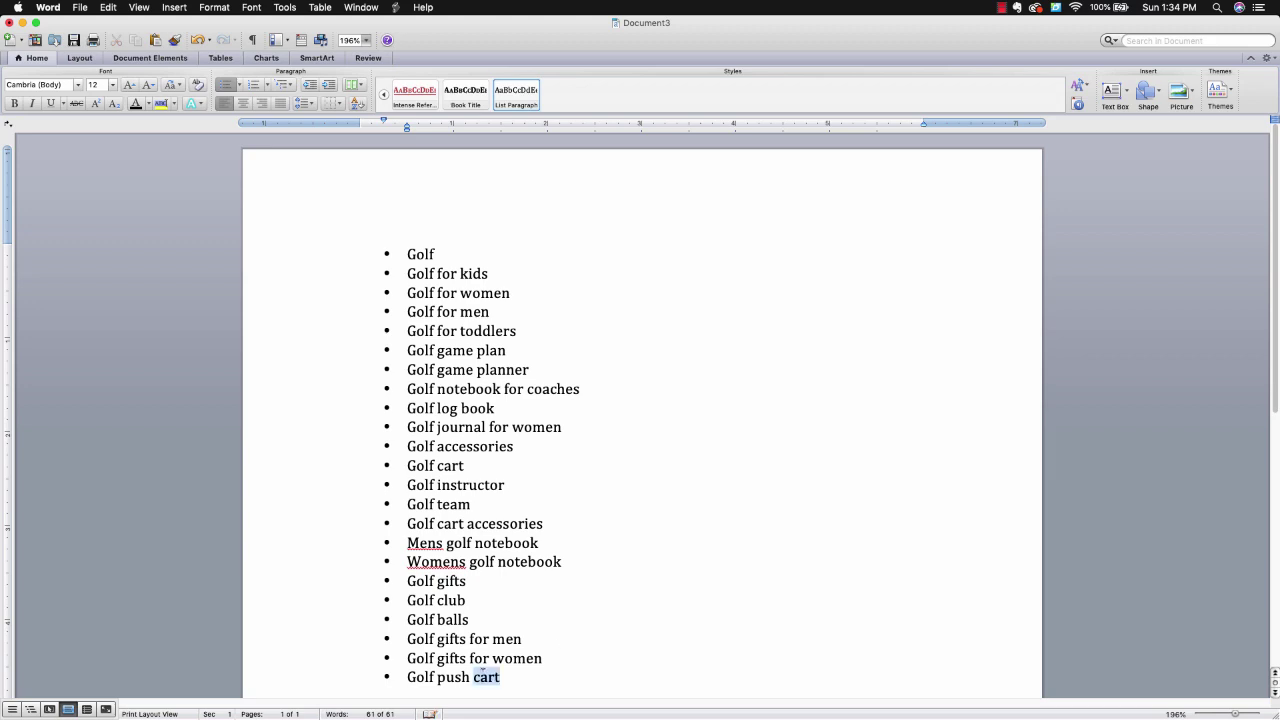
triple_click(484, 677)
key("BackSpace")
key("ctrl+Right")
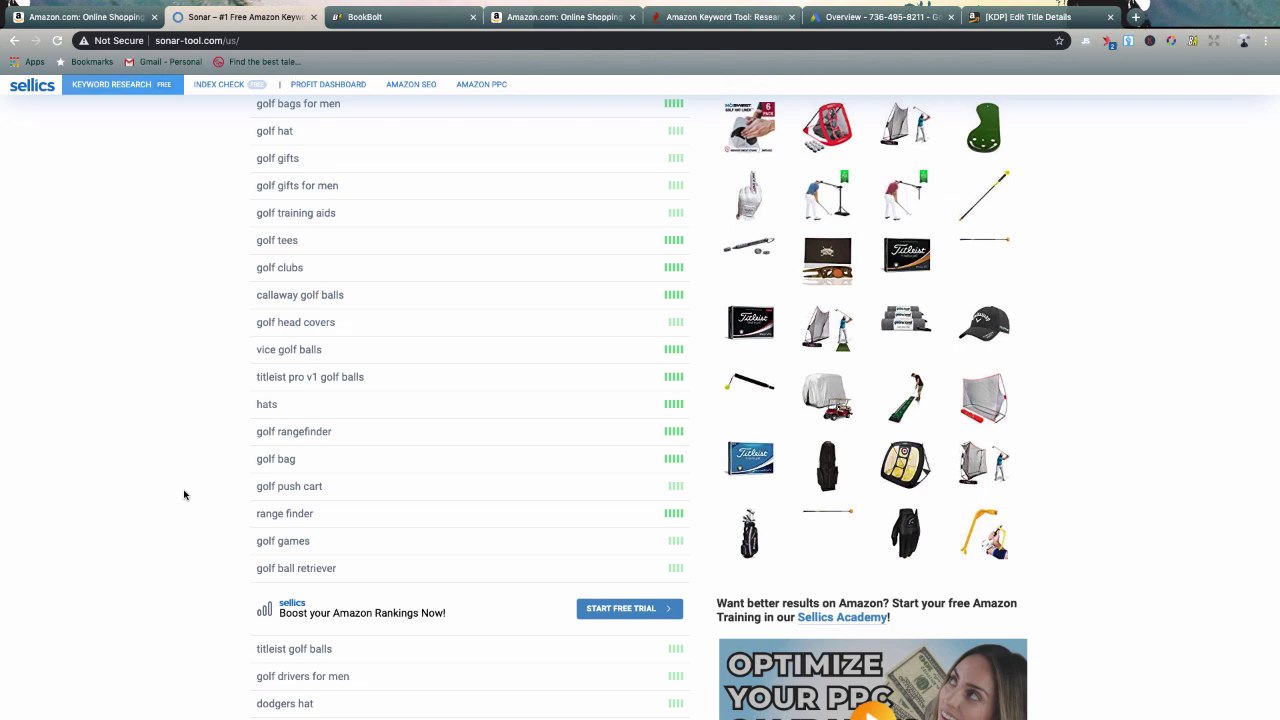
scroll(133, 567, "down", 3)
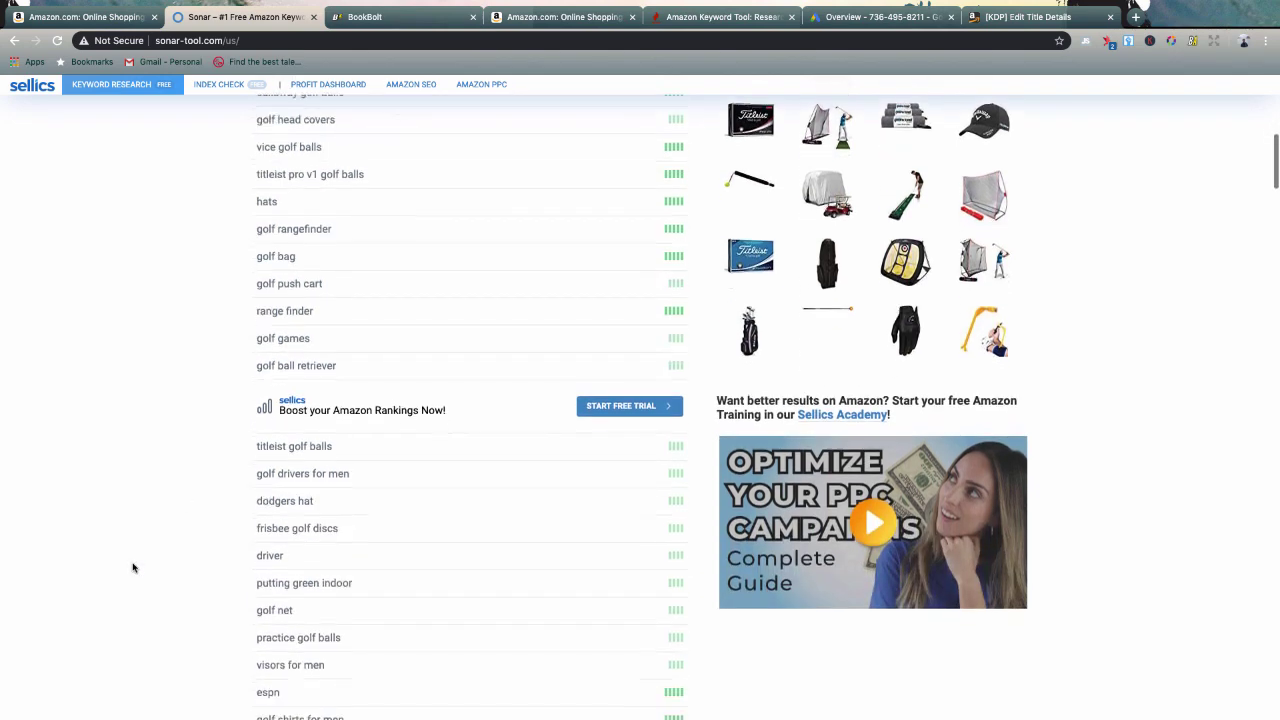
scroll(133, 567, "down", 2)
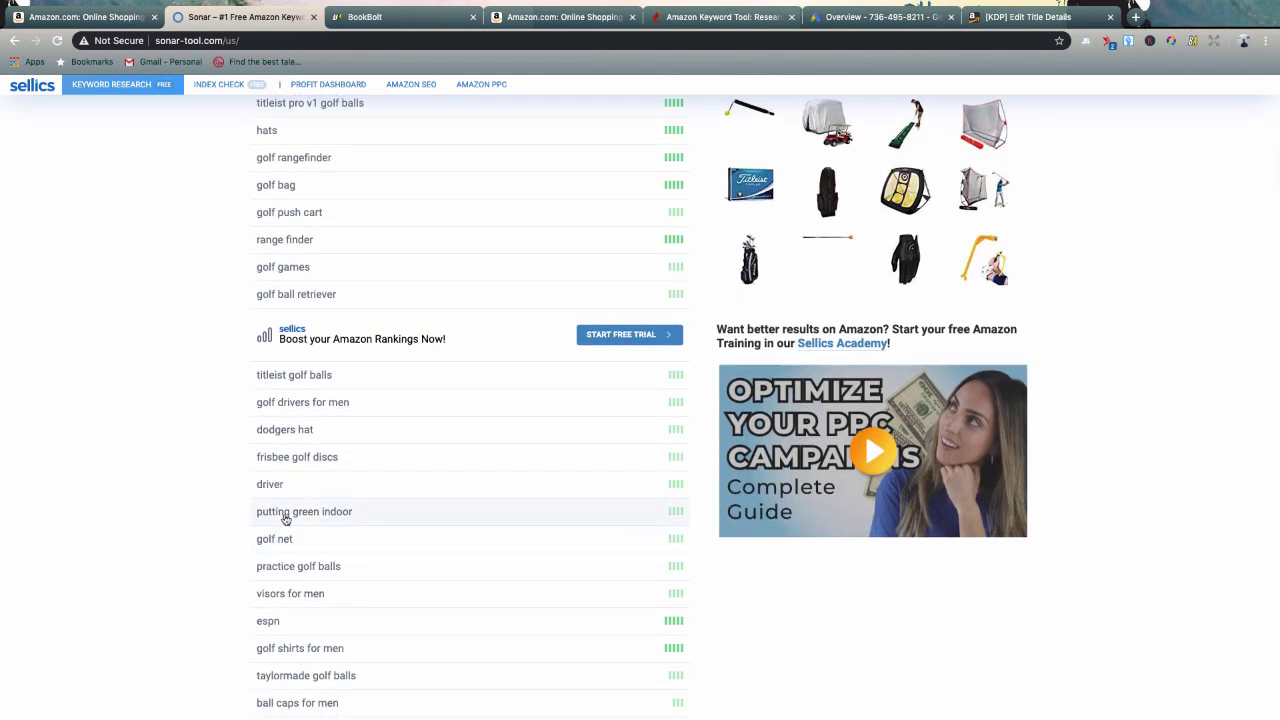
Step: Add Putting green to the list and clear 'golf' from Sonar's search box
key("ctrl+Left")
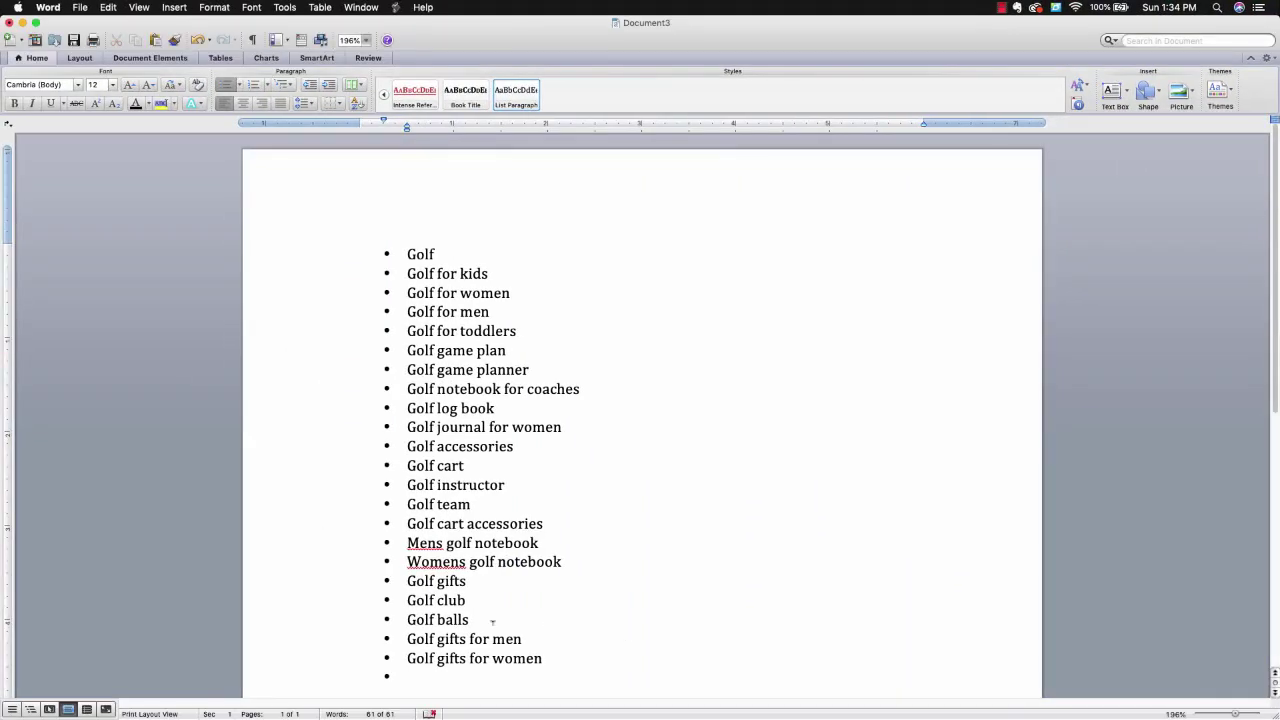
type("green")
key("ctrl+Right")
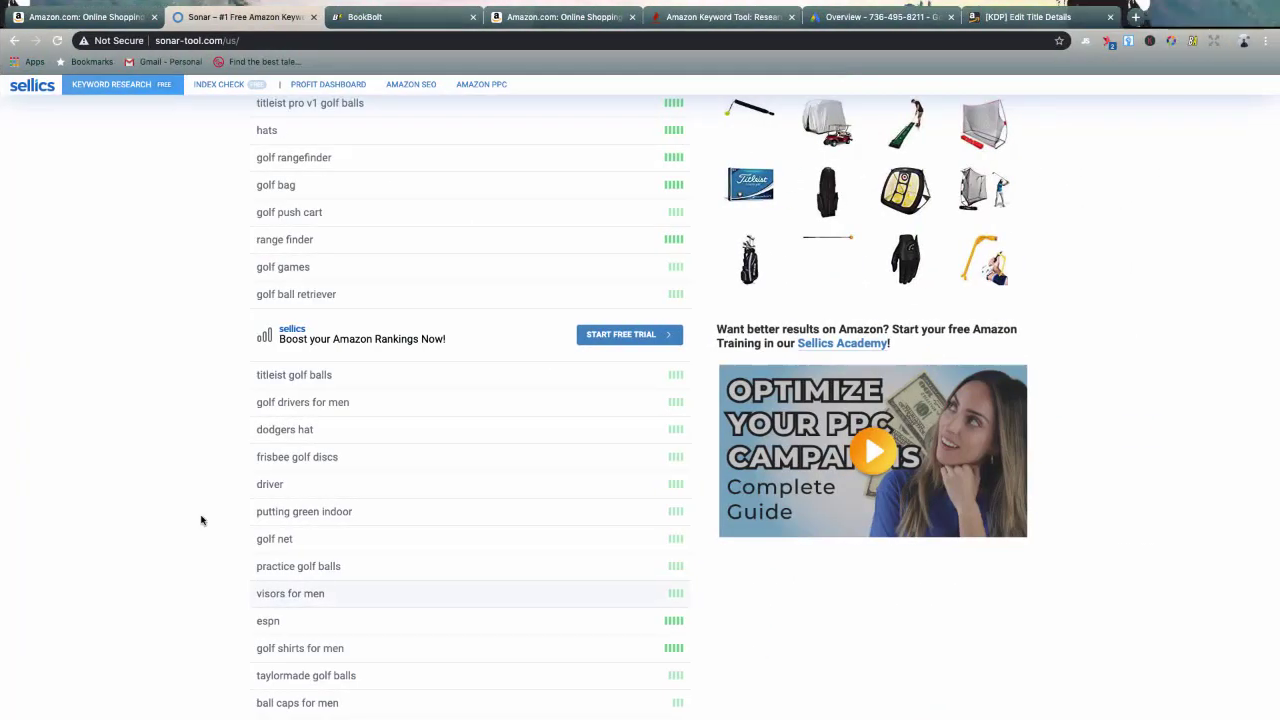
scroll(201, 520, "down", 3)
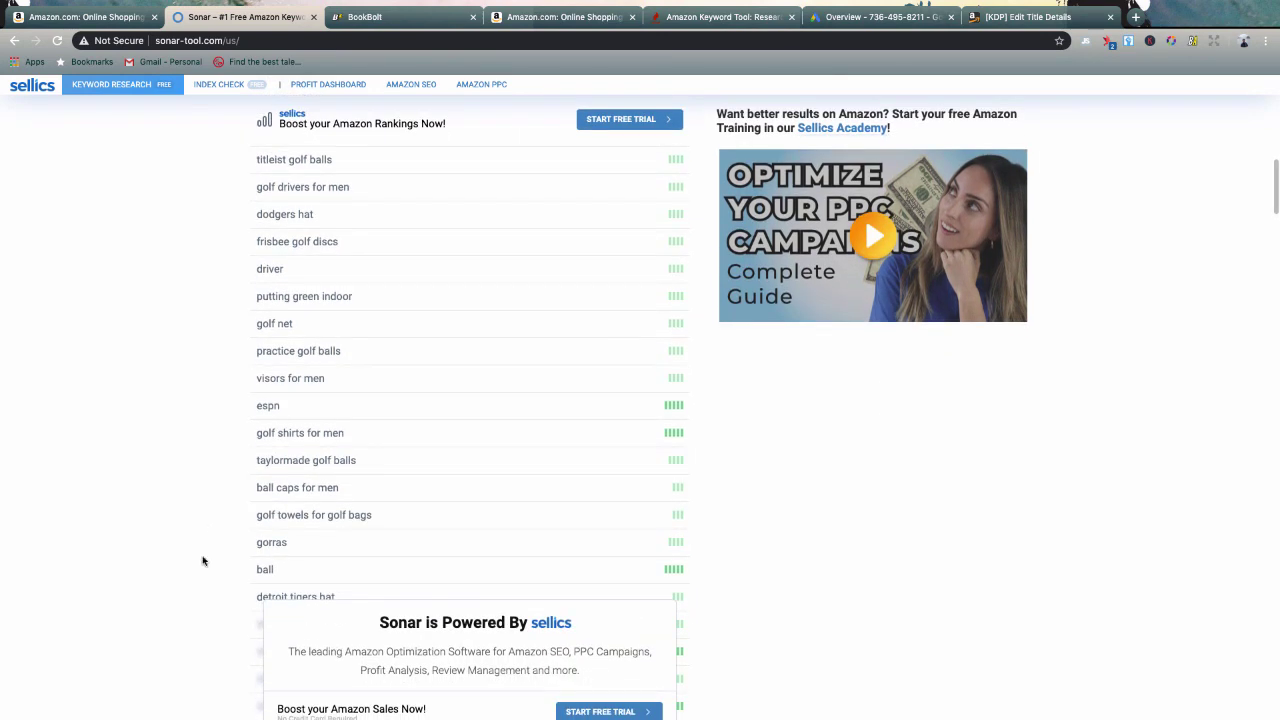
scroll(200, 557, "up", 8)
scroll(209, 460, "up", 4)
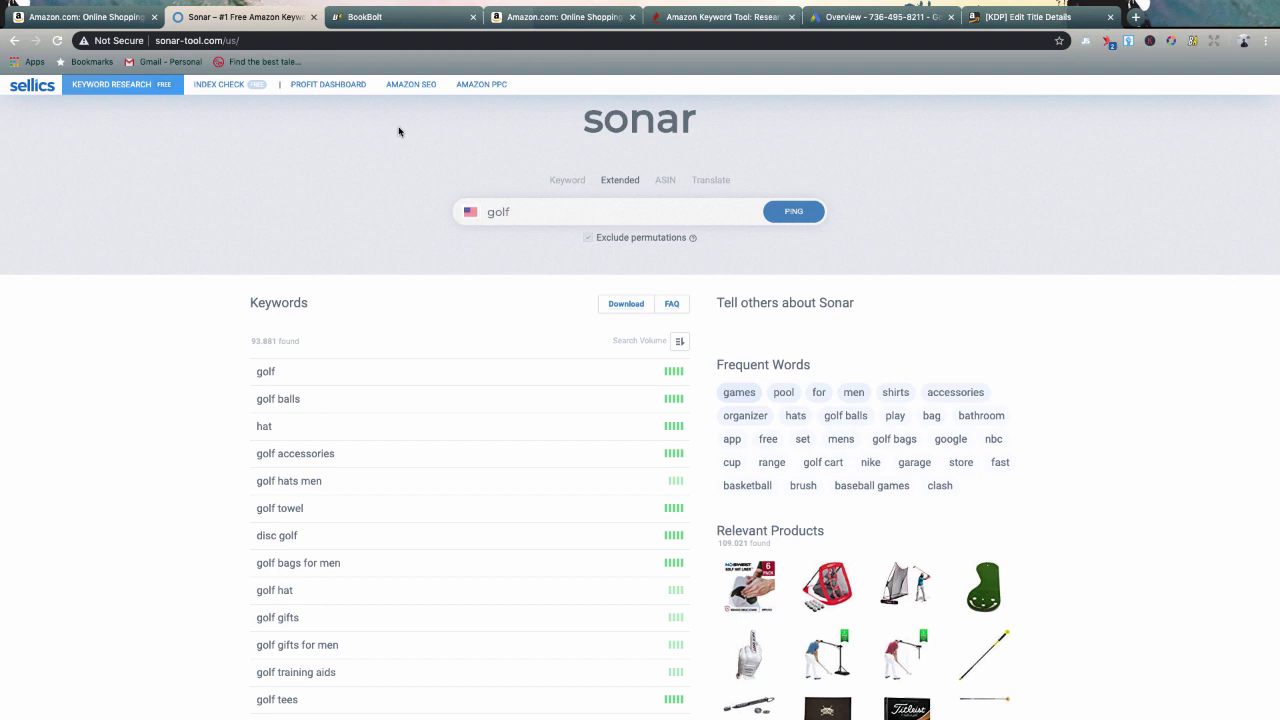
double_click(508, 212)
key("BackSpace")
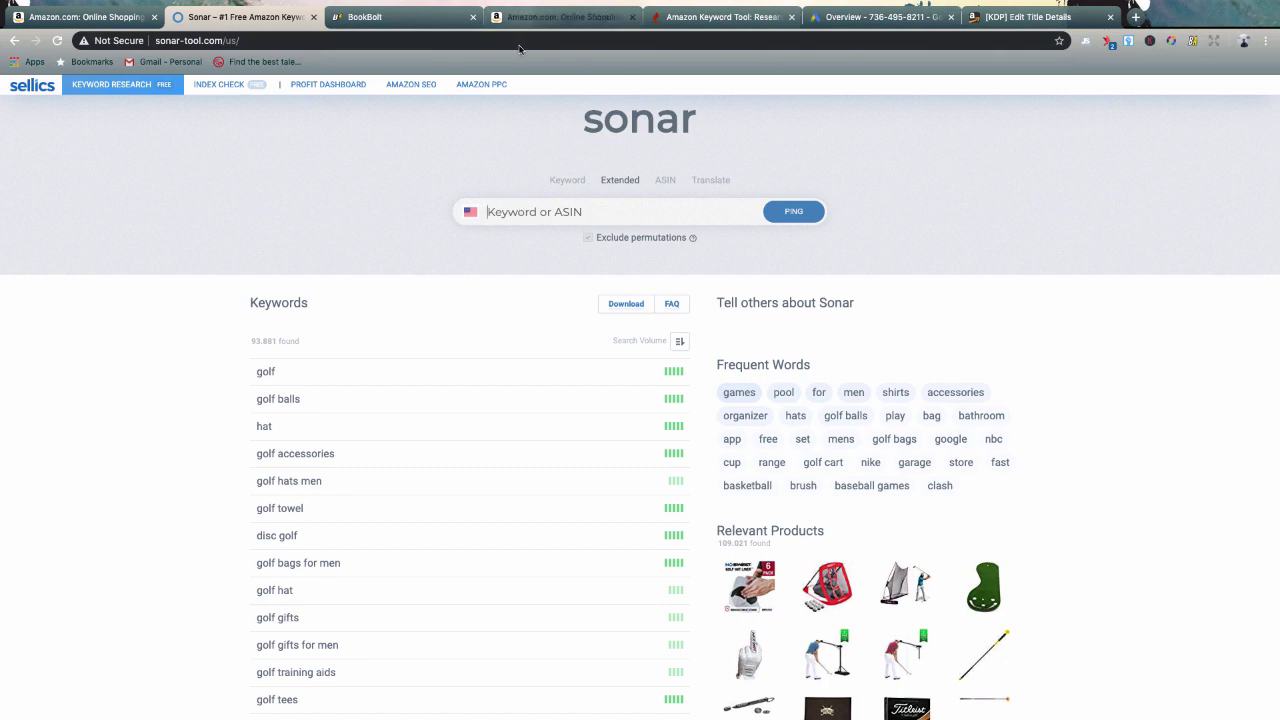
Step: Search Amazon for 'golf notebook' and scroll through the notebook and logbook results
left_click(560, 17)
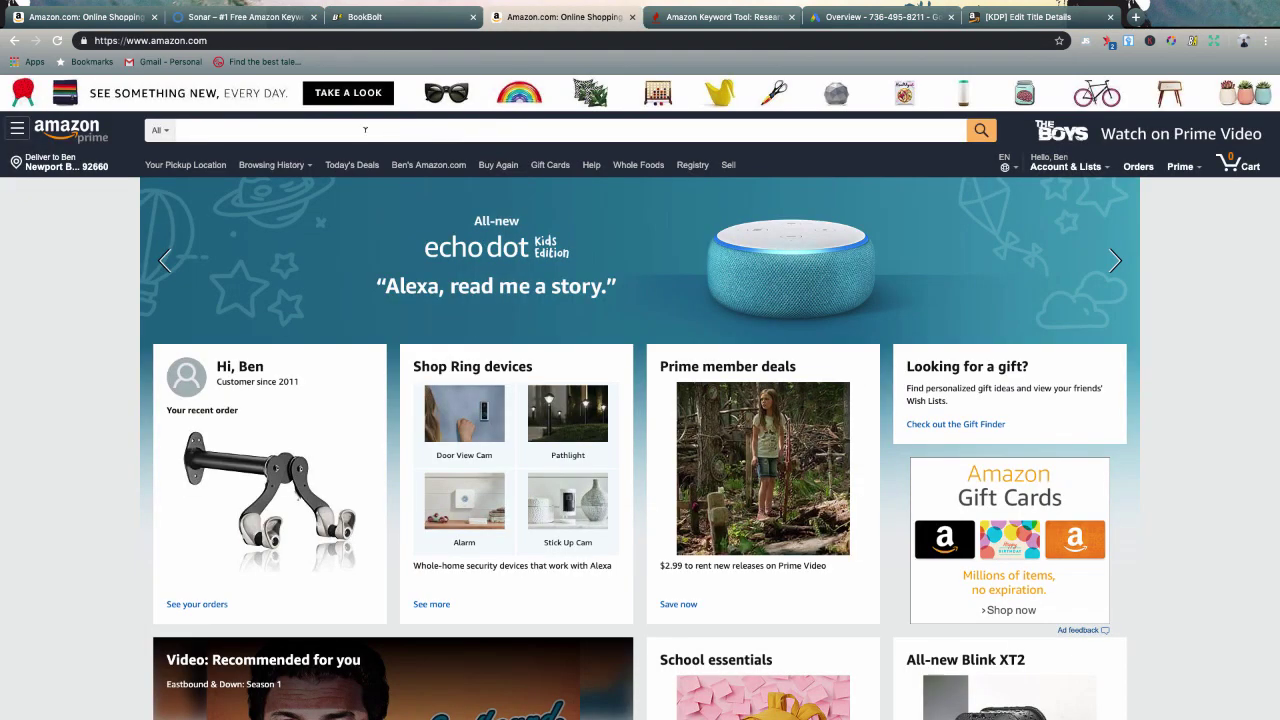
left_click(365, 129)
type("golf")
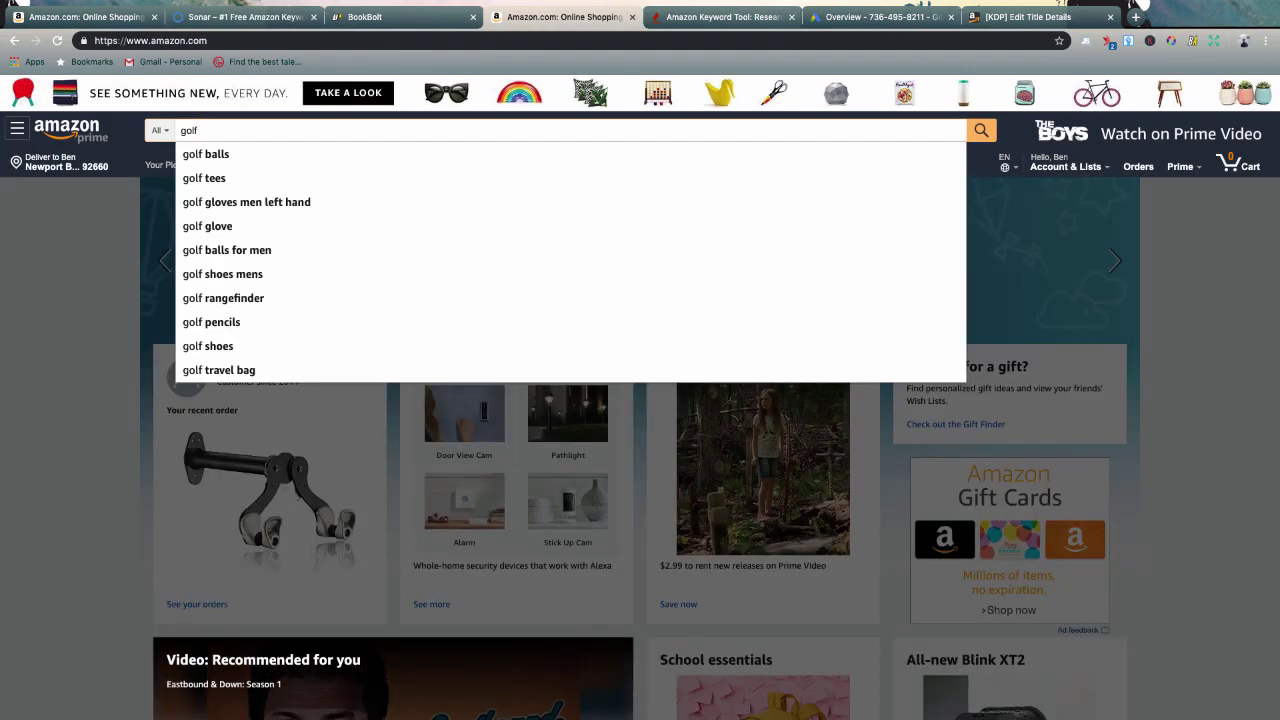
type(" notebook")
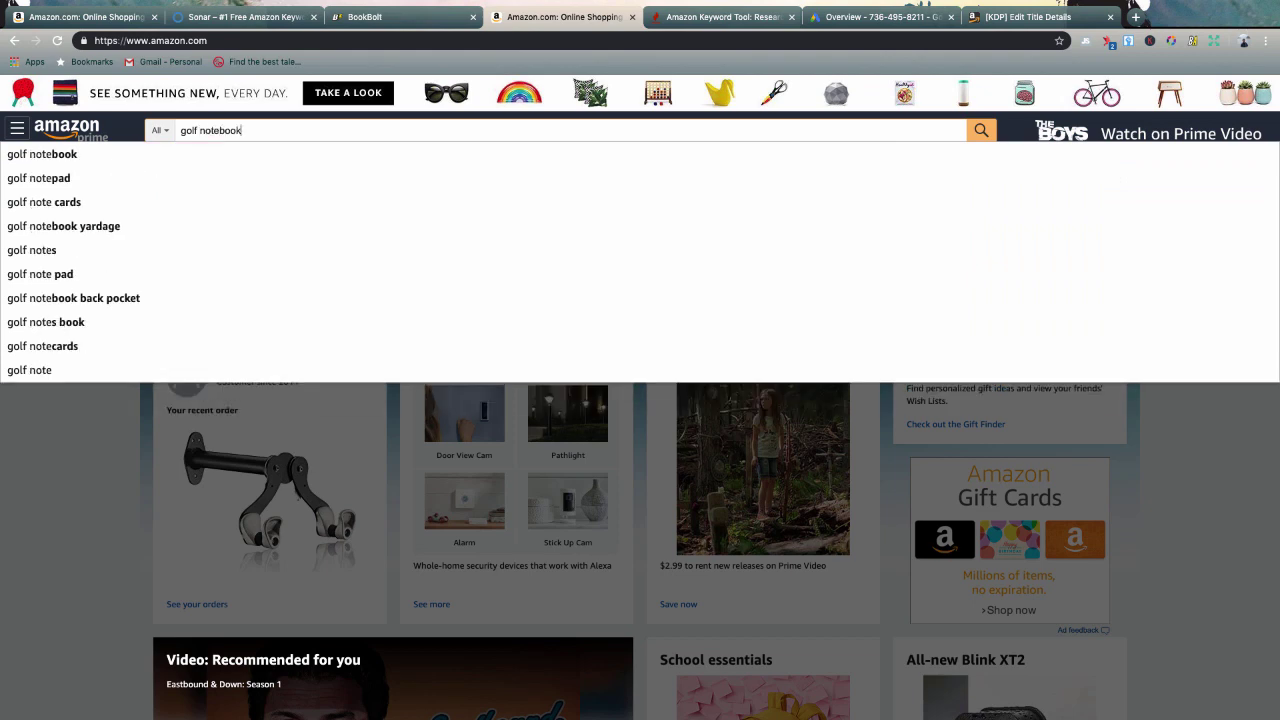
key("Return")
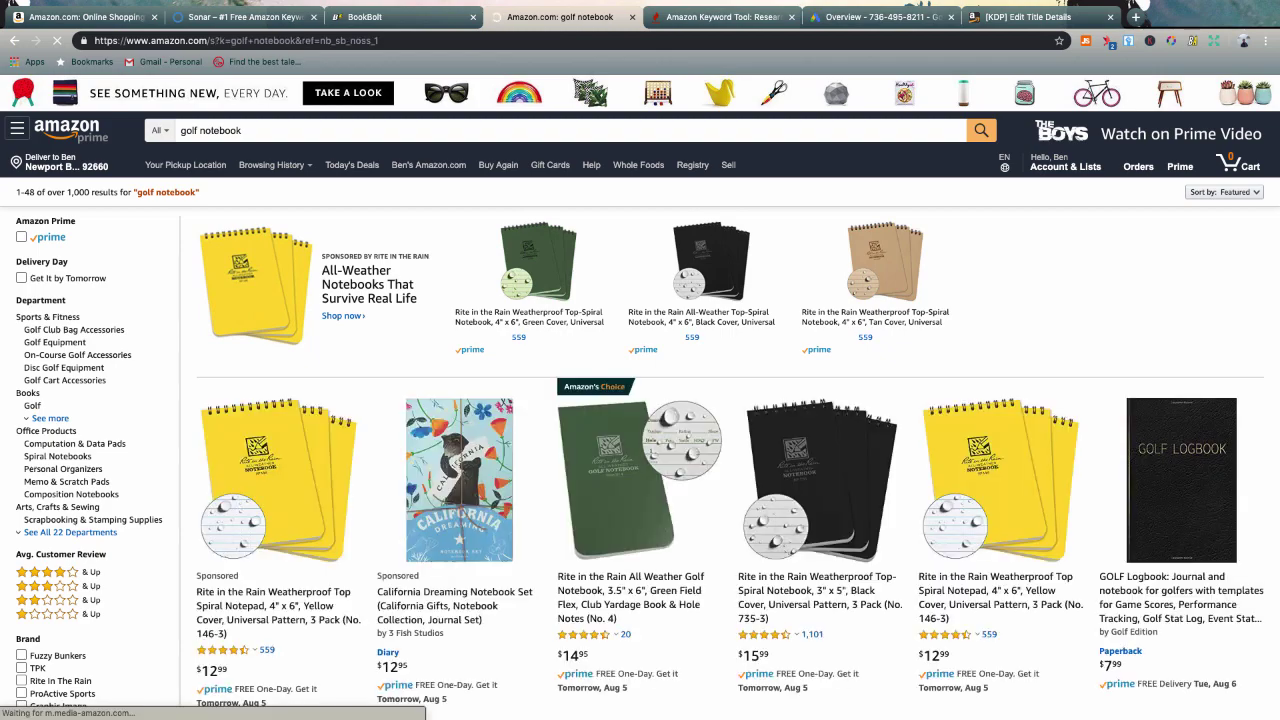
scroll(557, 357, "down", 3)
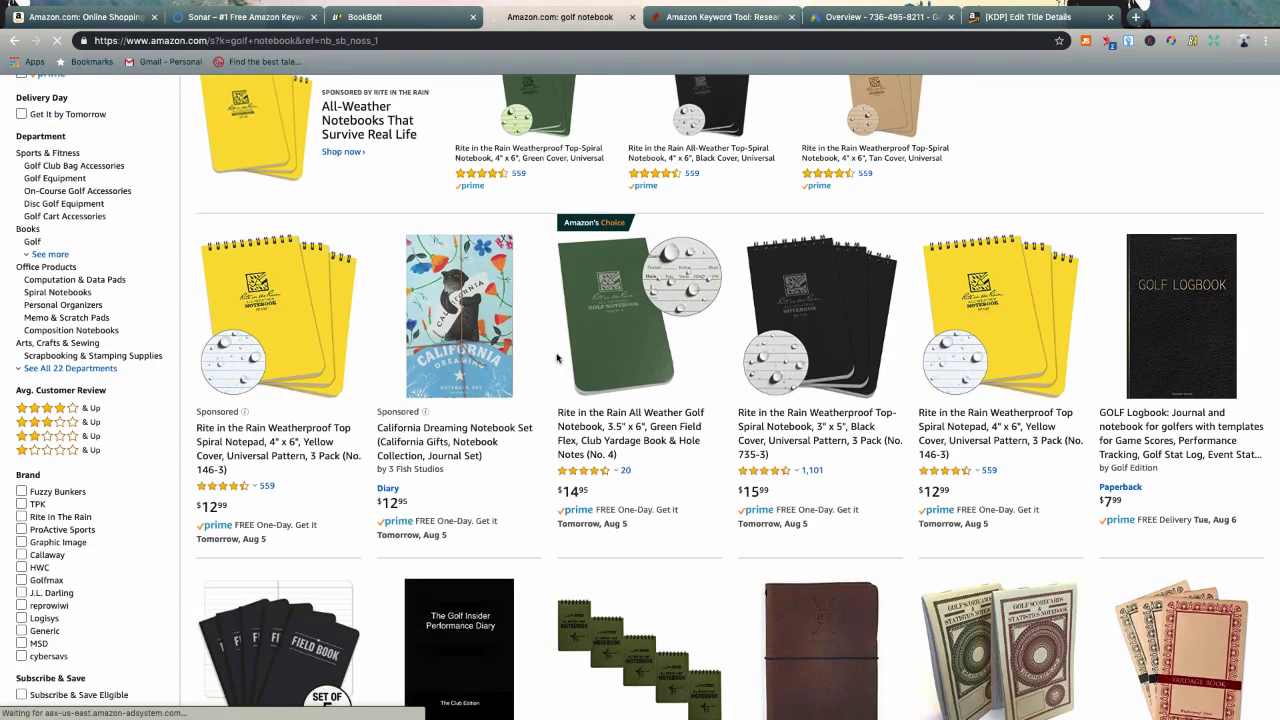
scroll(557, 357, "down", 1)
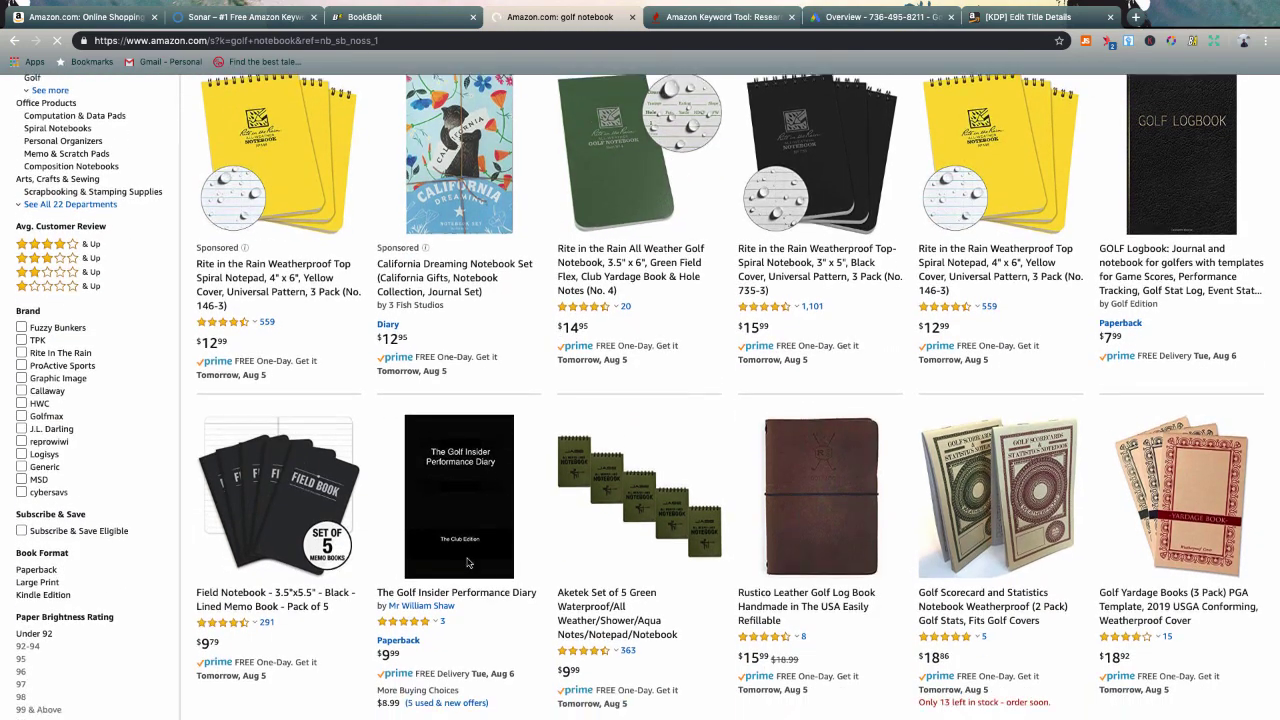
scroll(467, 563, "down", 2)
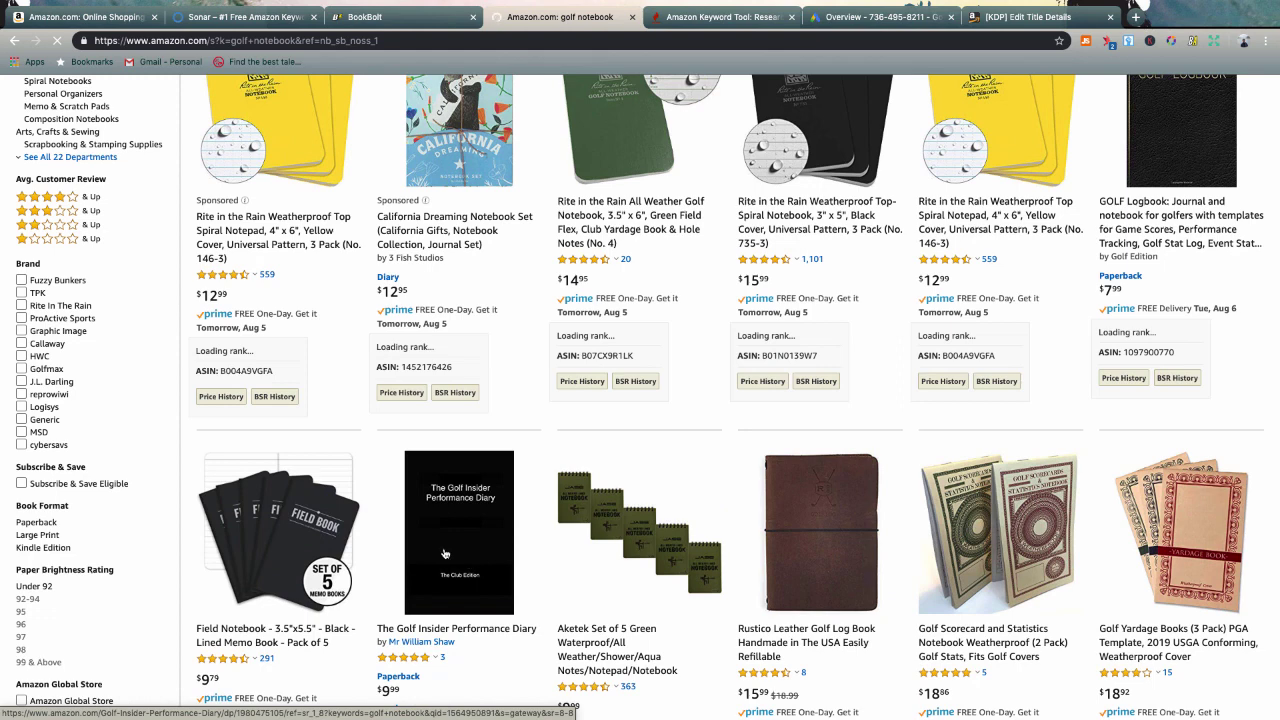
Step: Open The Golf Insider Performance Diary product page and browse its listing
left_click(445, 553)
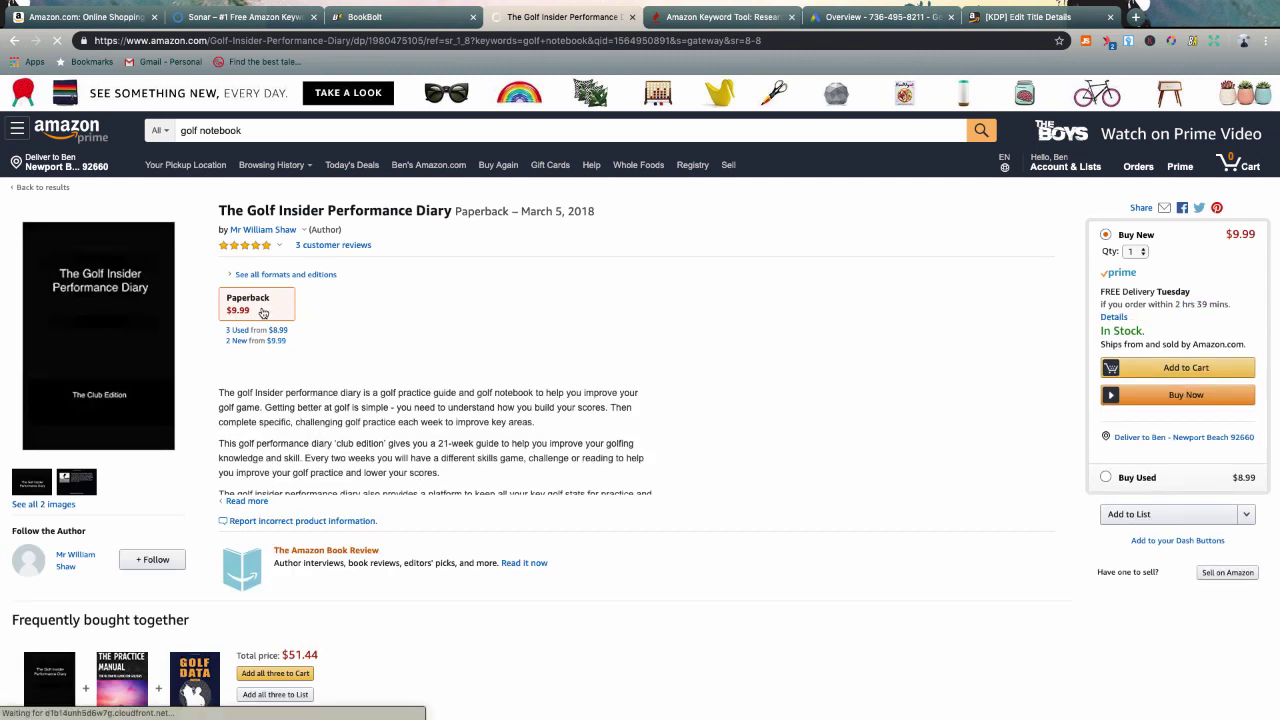
scroll(250, 300, "down", 3)
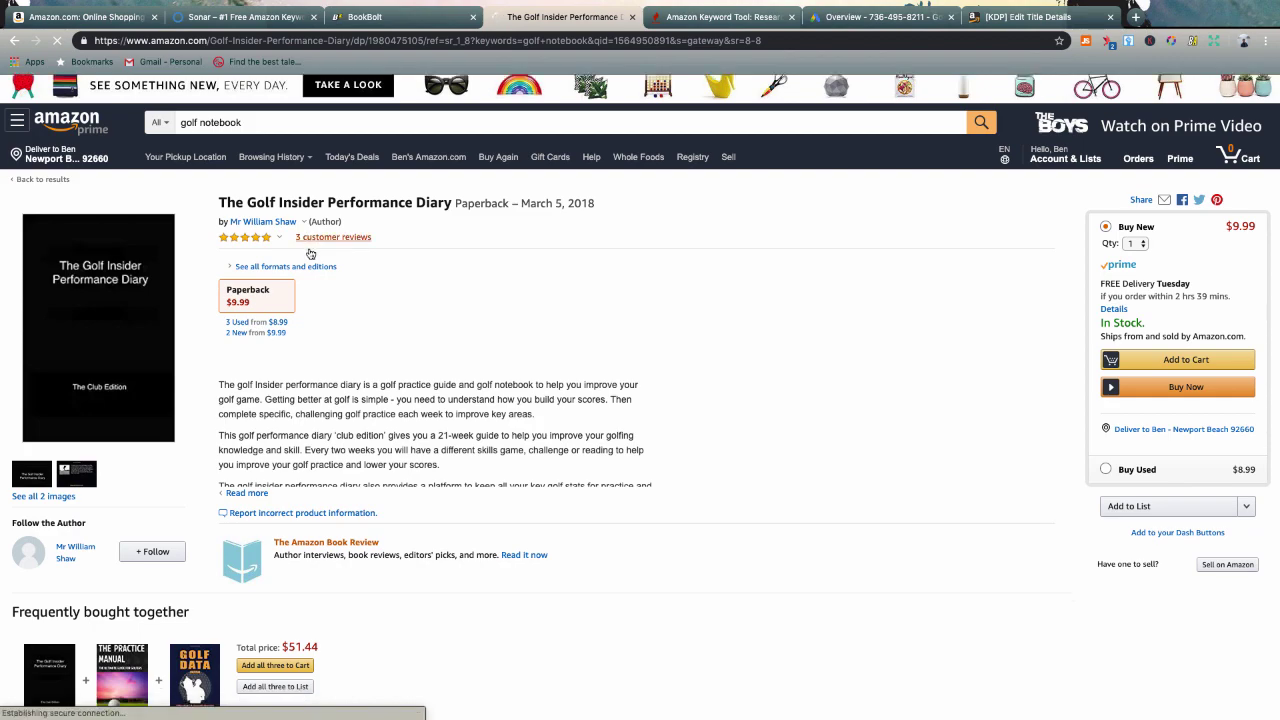
scroll(198, 345, "down", 10)
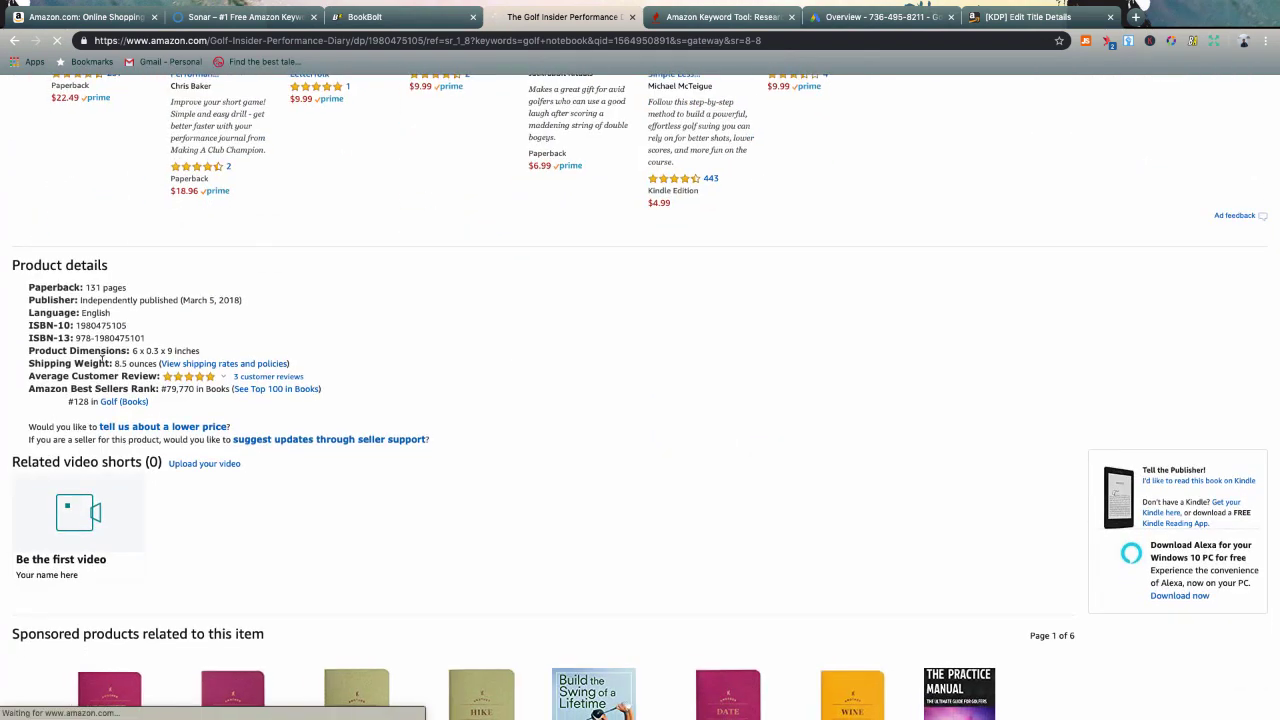
scroll(104, 366, "down", 15)
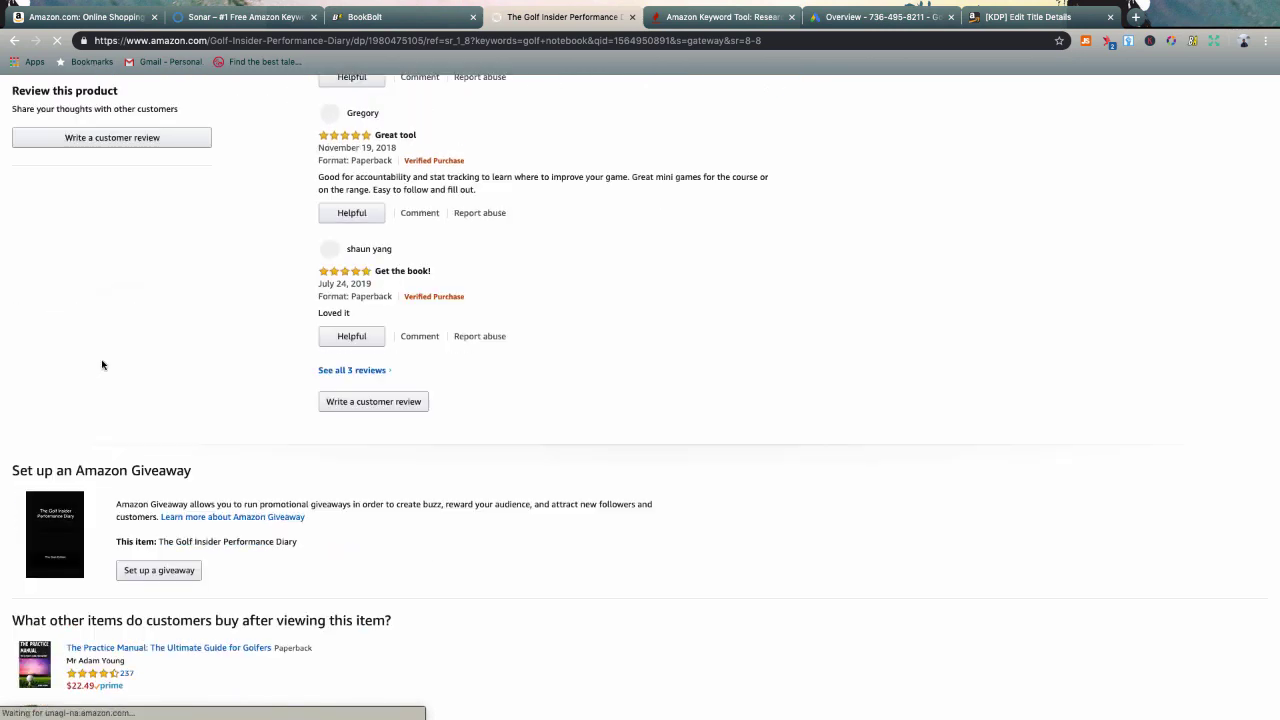
scroll(371, 318, "up", 12)
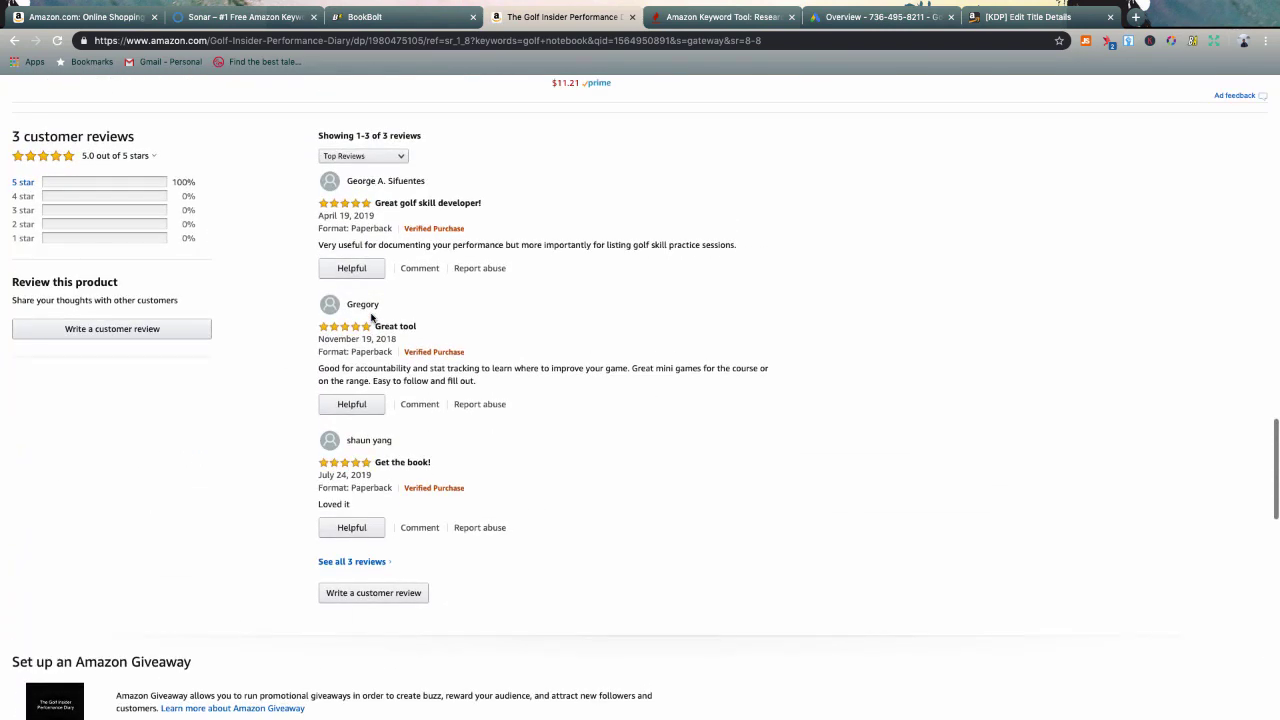
scroll(371, 318, "up", 3)
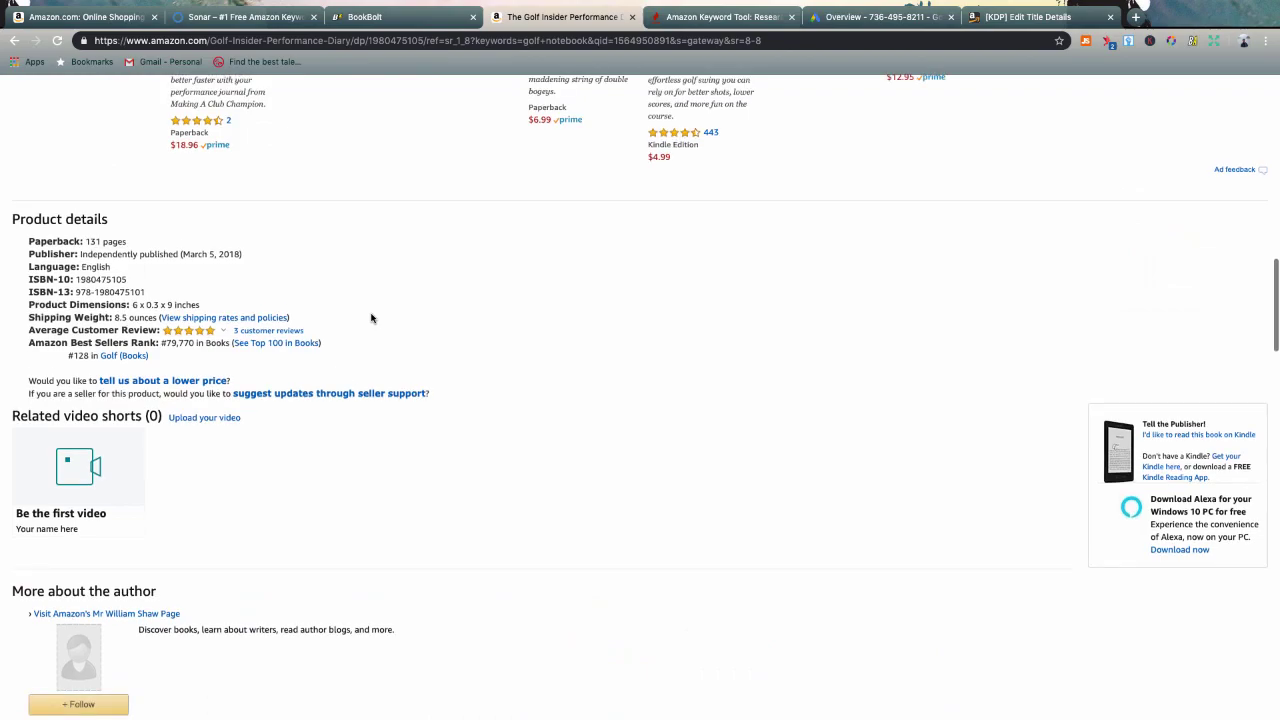
scroll(371, 318, "up", 1)
scroll(371, 318, "up", 5)
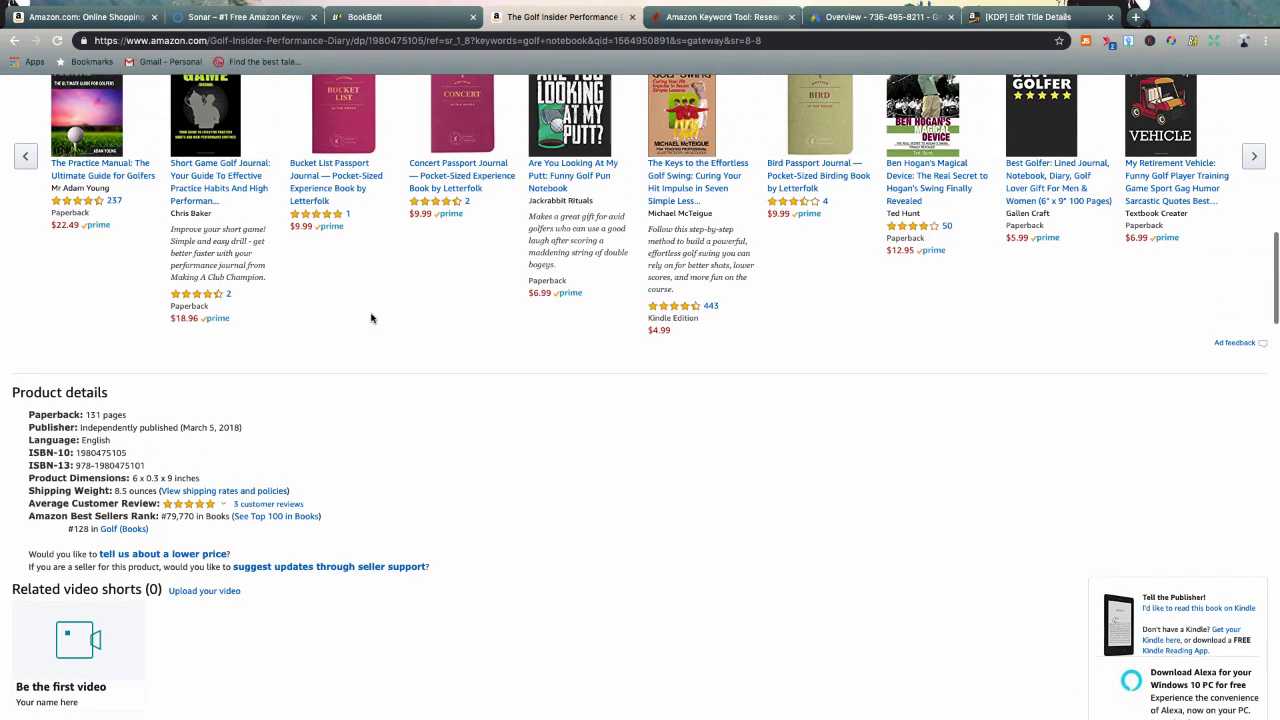
scroll(371, 318, "up", 5)
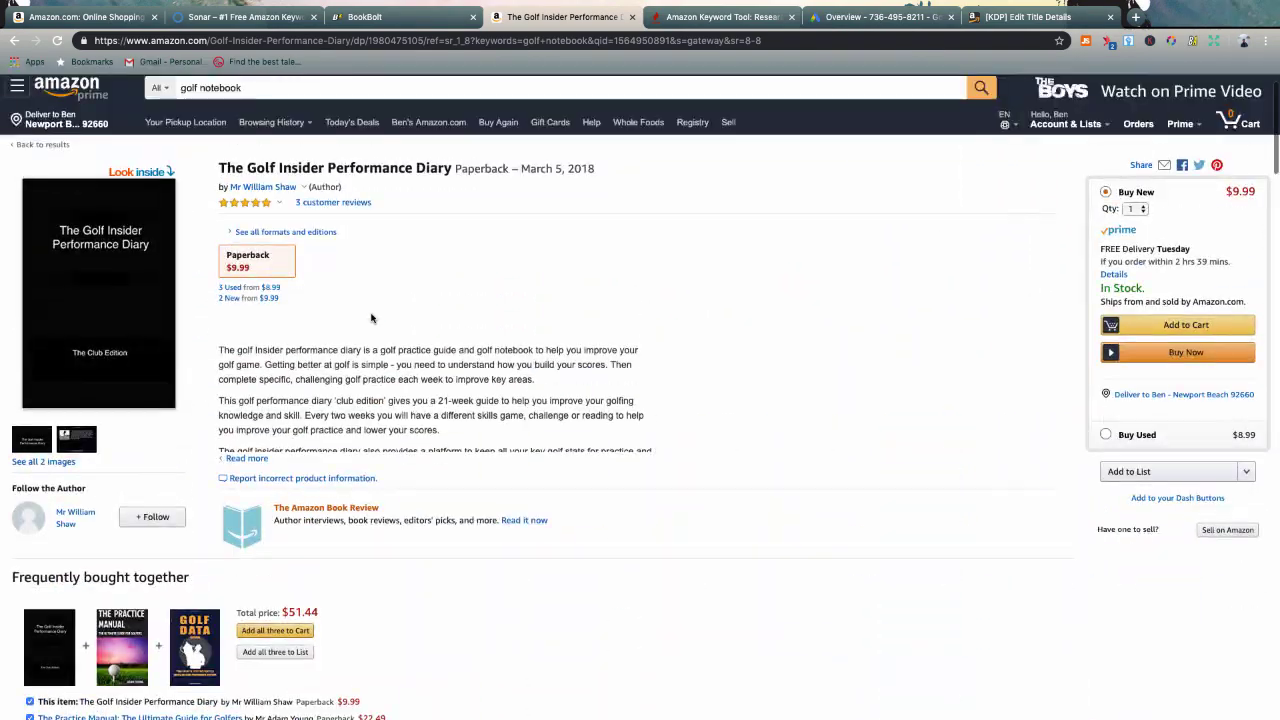
scroll(552, 389, "down", 8)
scroll(549, 183, "down", 1)
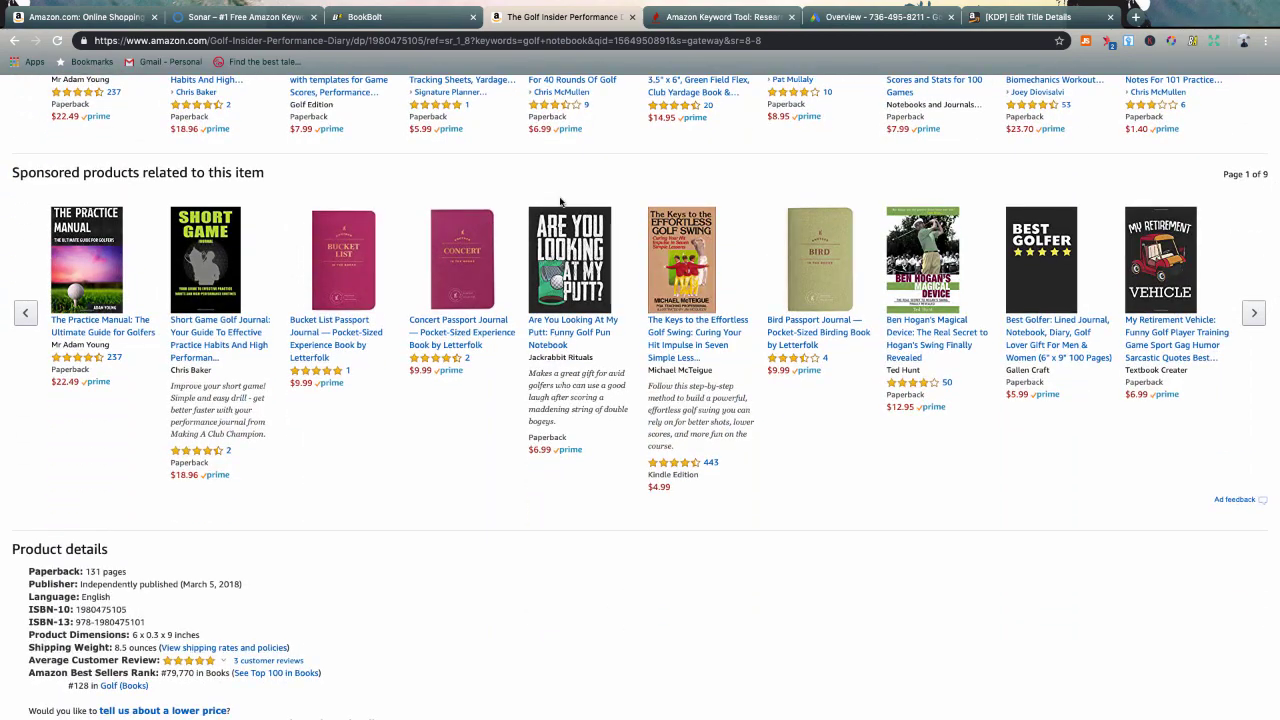
scroll(560, 210, "down", 3)
scroll(560, 203, "down", 2)
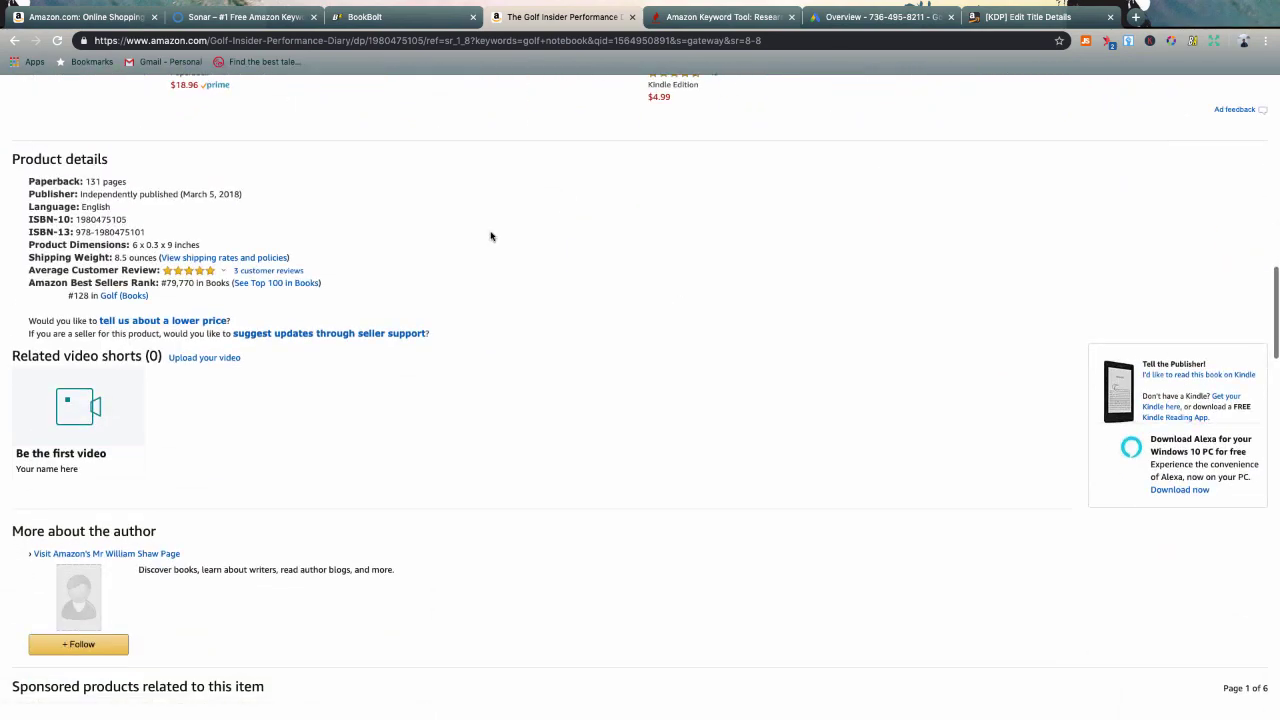
scroll(491, 237, "down", 4)
scroll(491, 237, "up", 7)
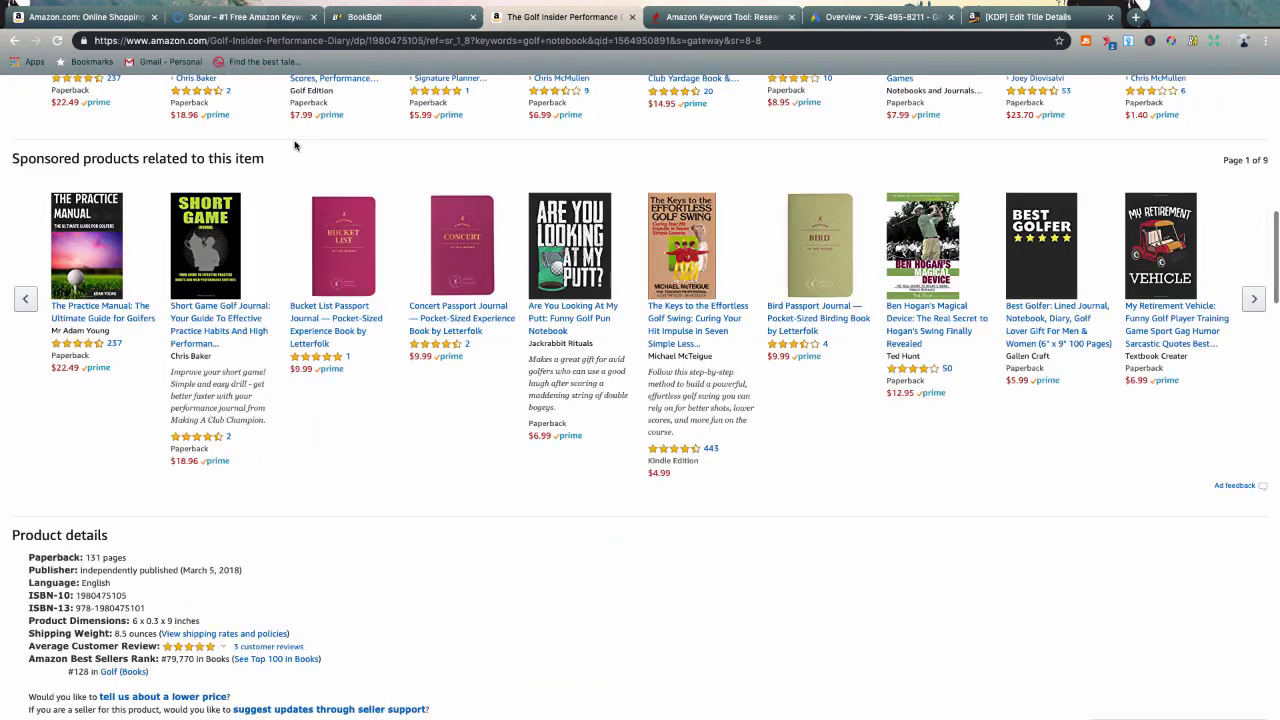
scroll(400, 300, "up", 3)
scroll(272, 364, "down", 4)
double_click(100, 448)
key("ctrl+c")
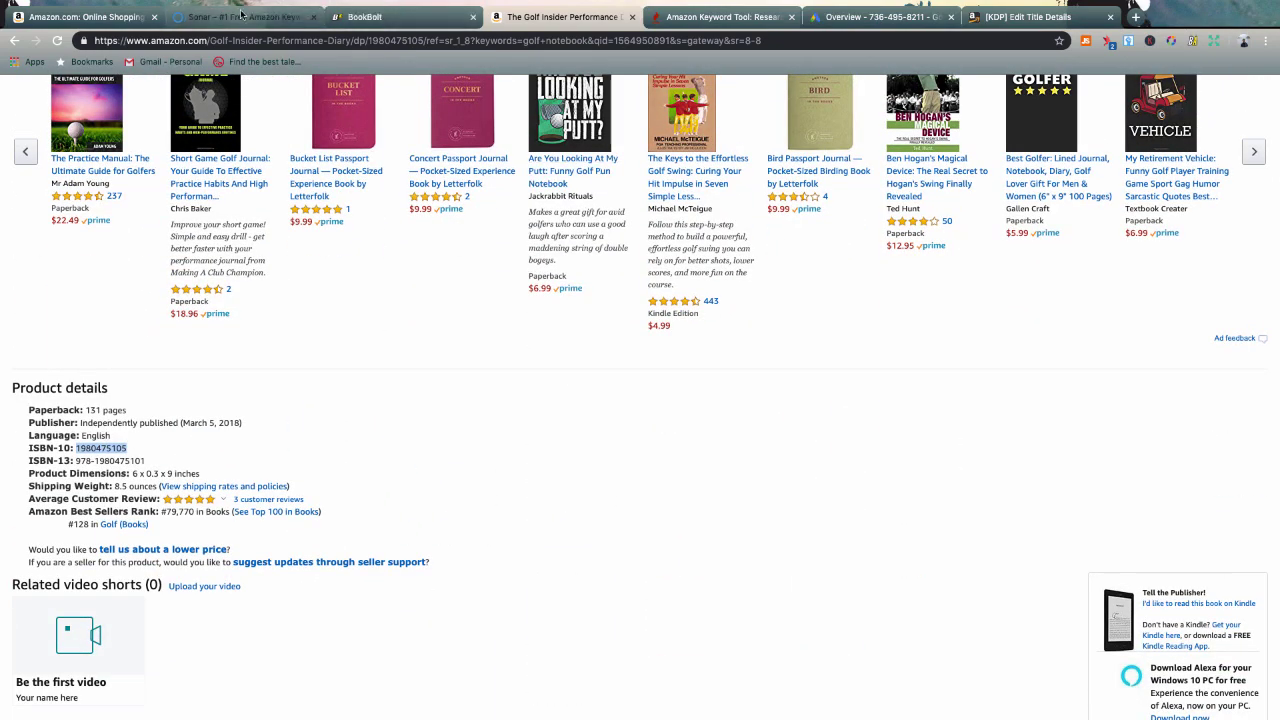
left_click(244, 17)
key("ctrl+v")
left_click(770, 216)
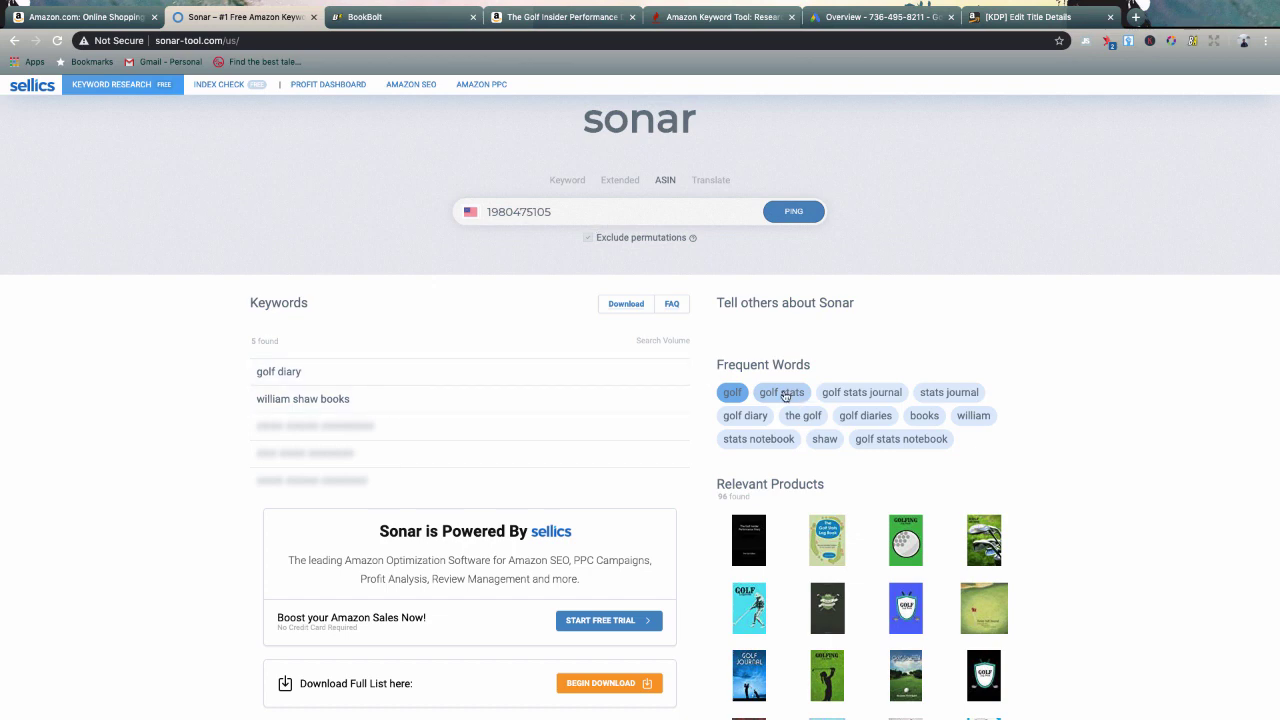
key("ctrl+Left")
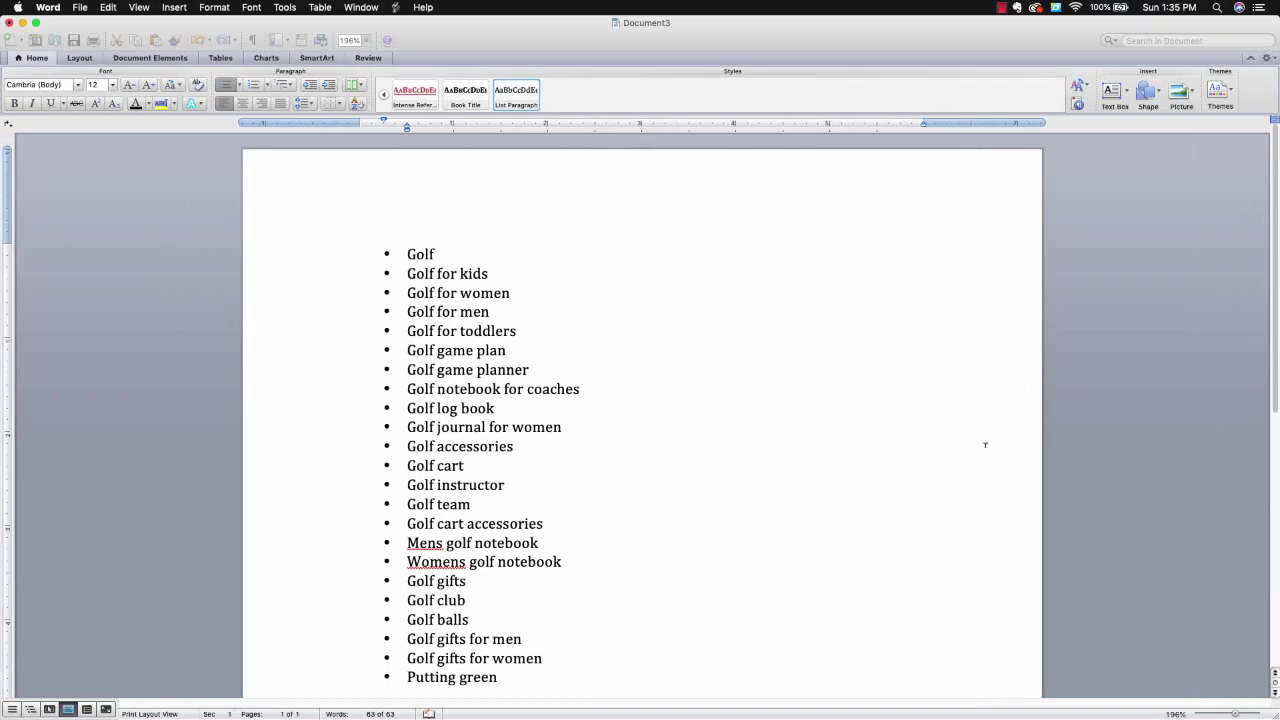
key("Return")
type("Golf s")
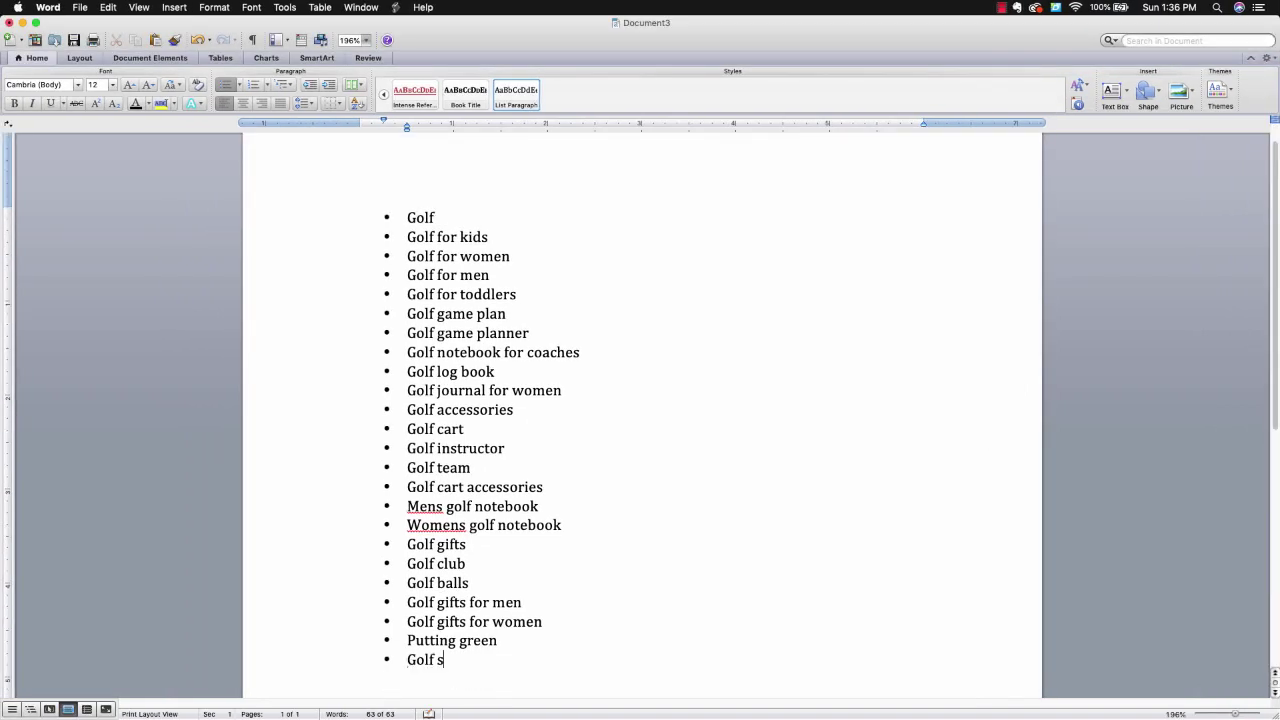
type("f stats journal")
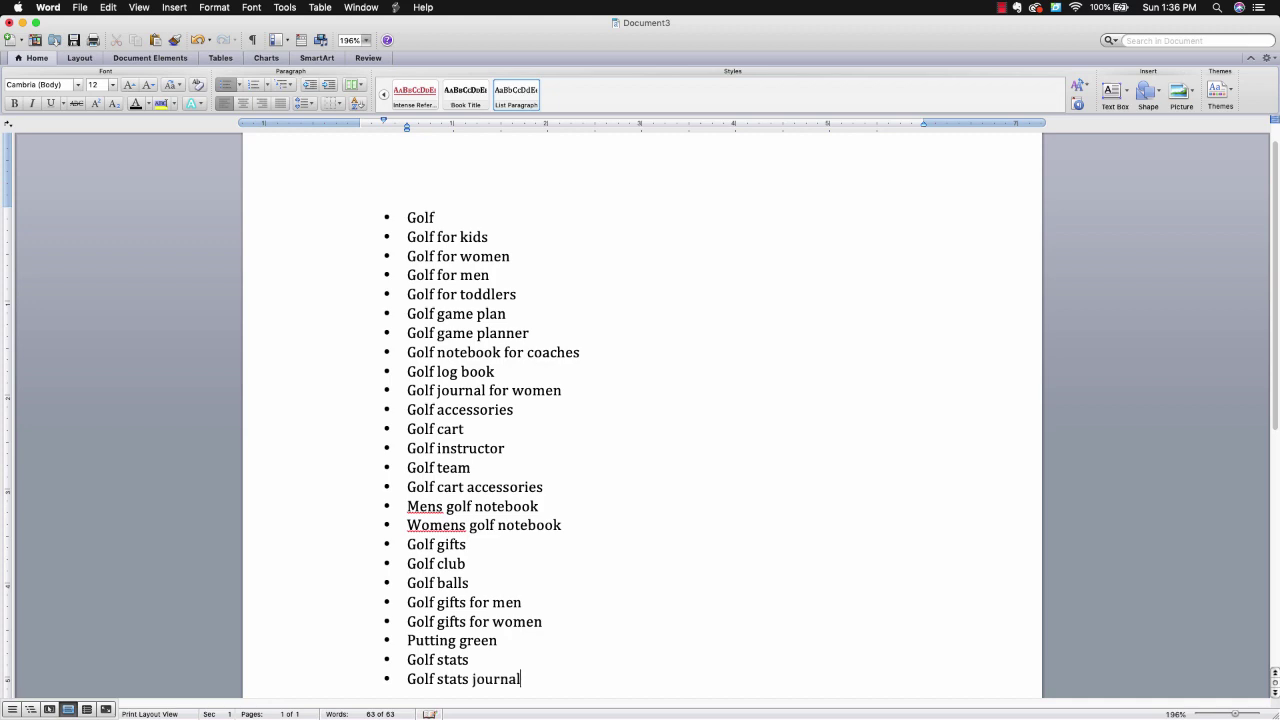
key("ctrl+Right")
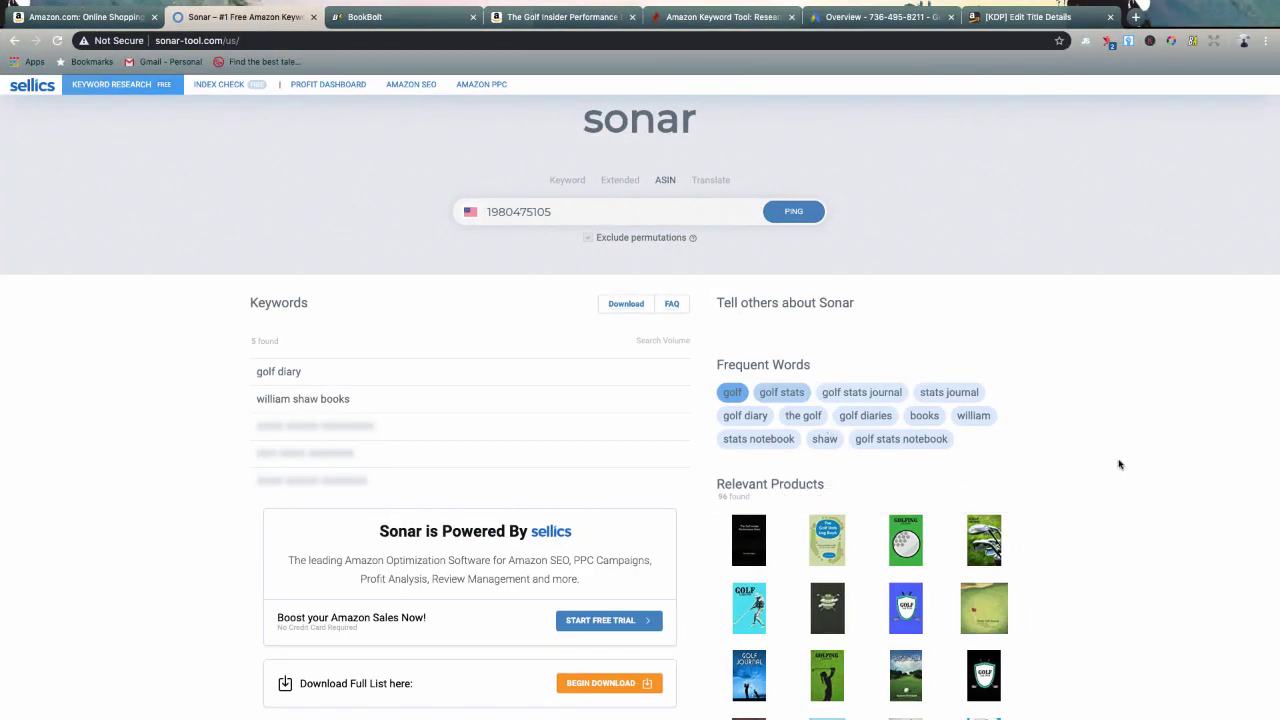
Step: Add a Golf diaries bullet to the end of the Word list
key("ctrl+Left")
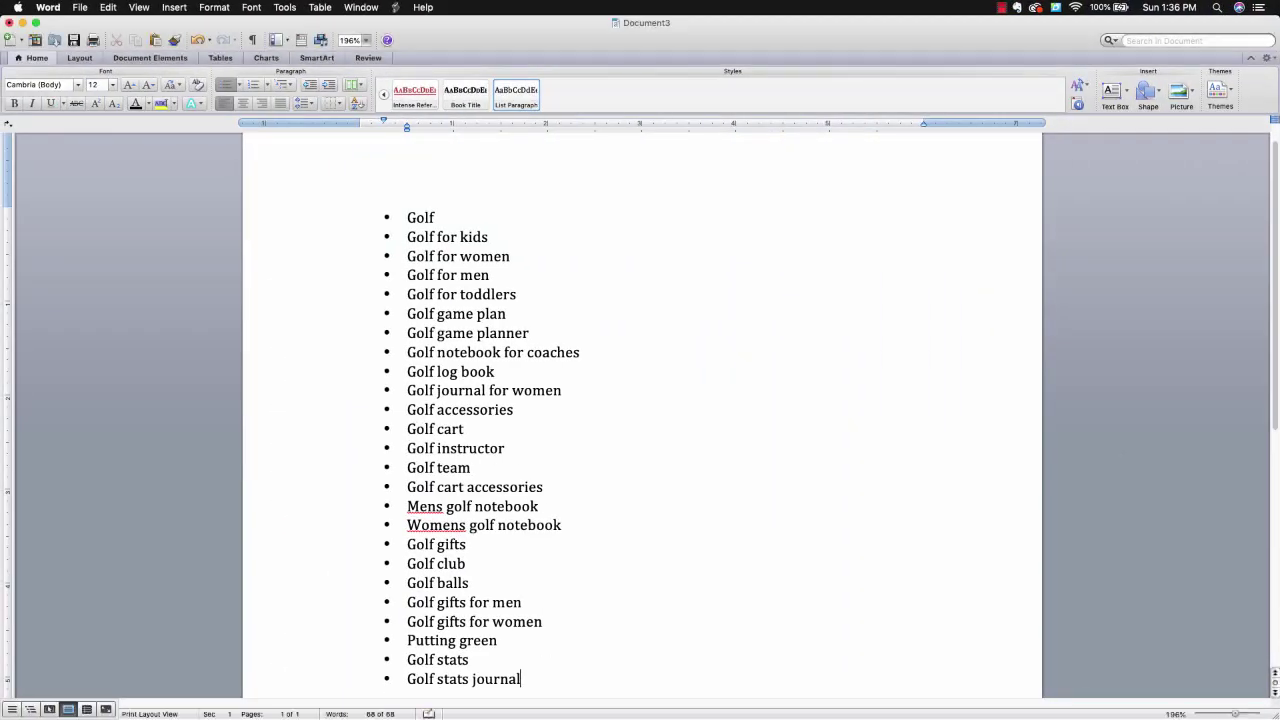
key("Return")
type("golf")
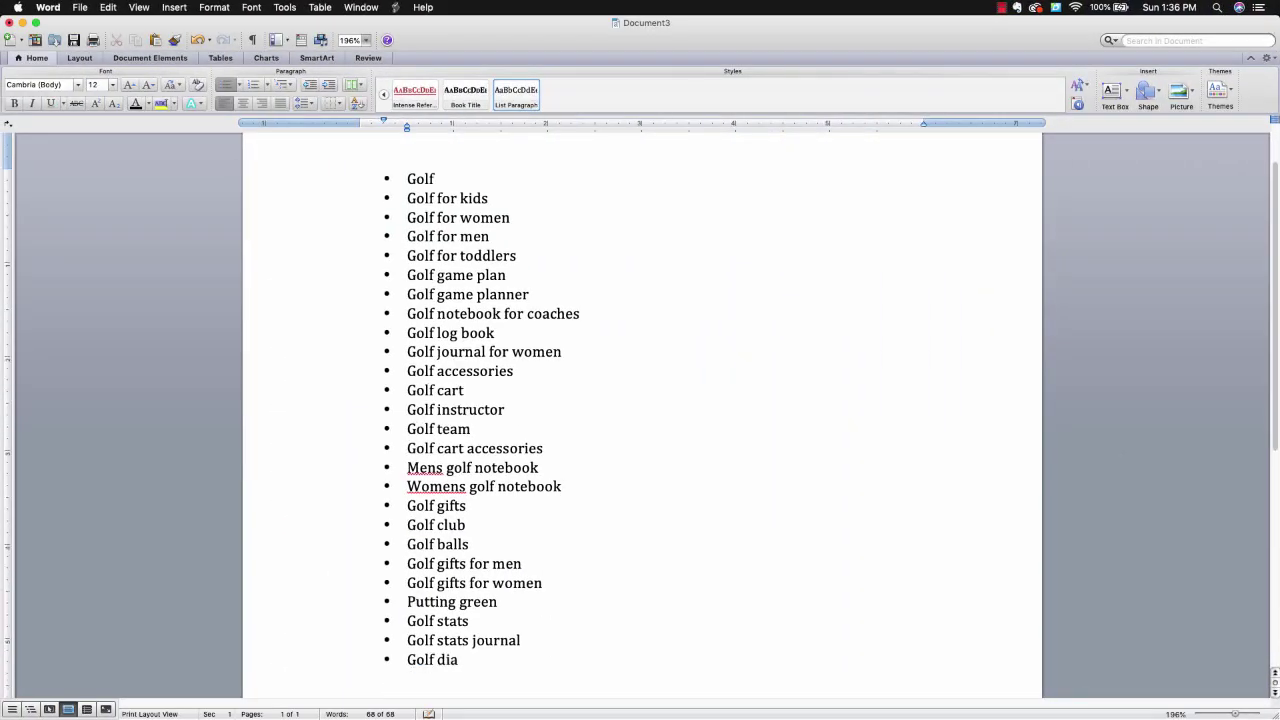
key("ctrl+Right")
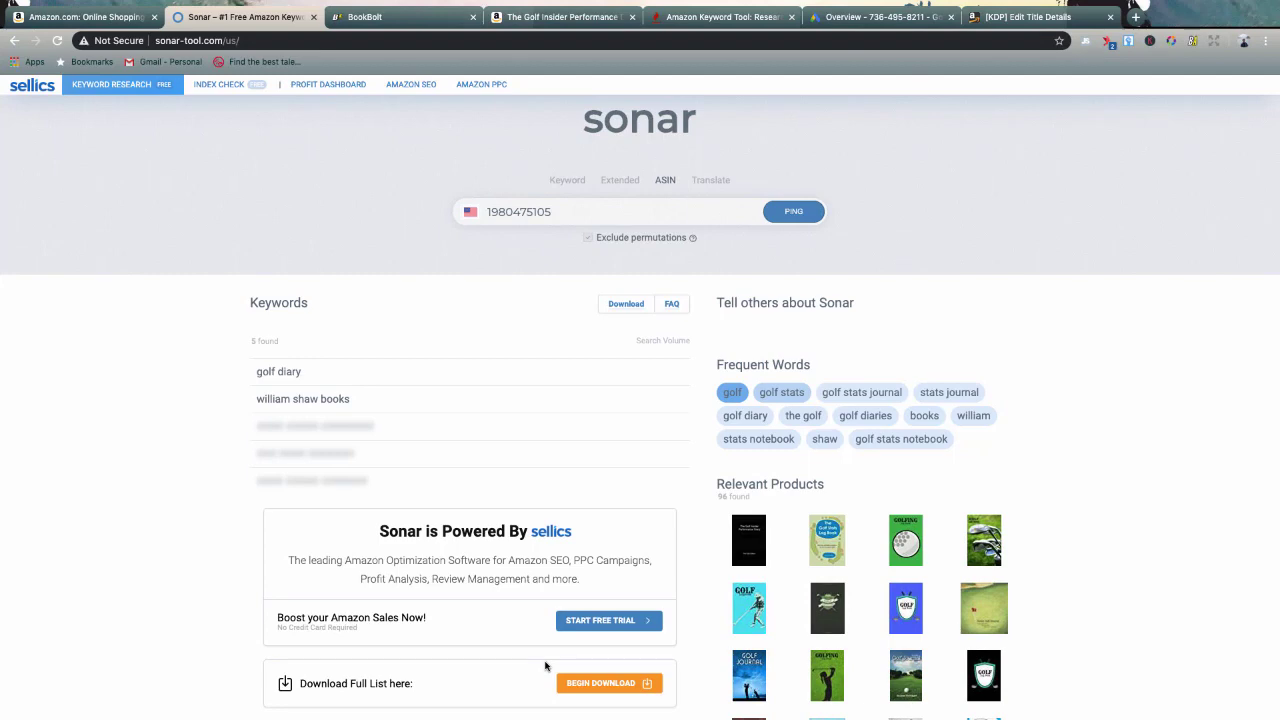
key("ctrl+Left")
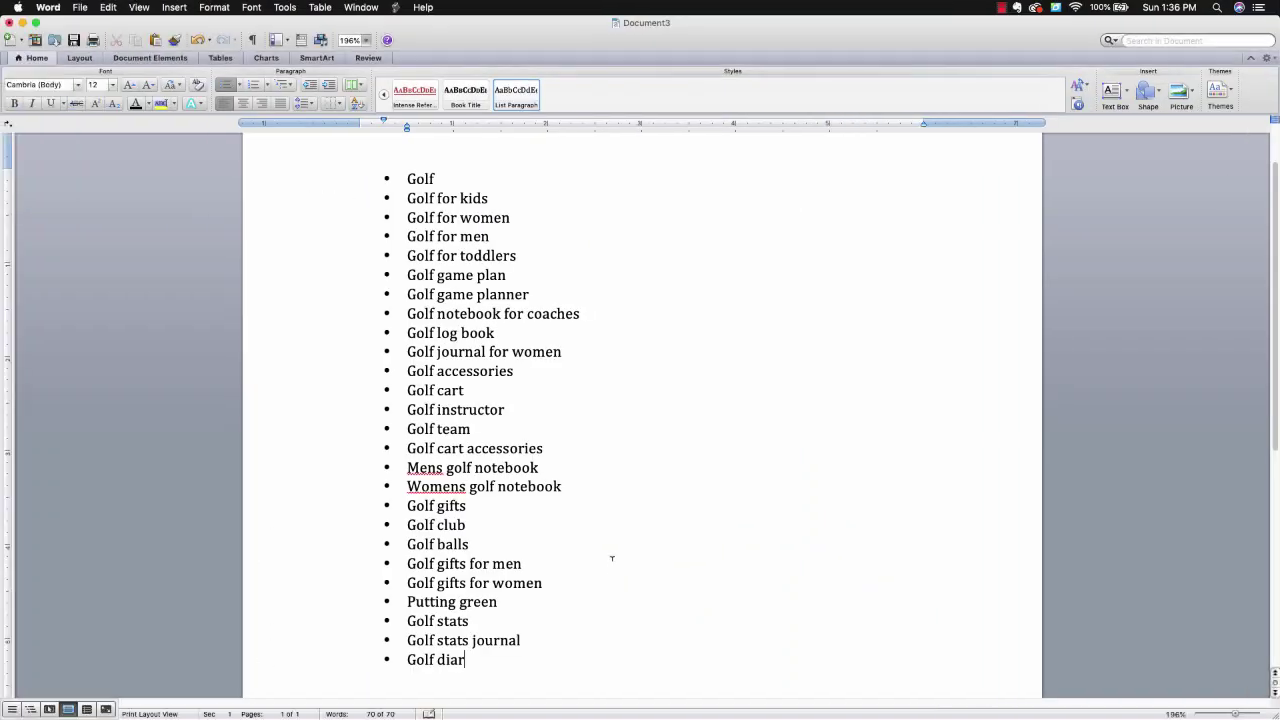
type("ies")
key("ctrl+Right")
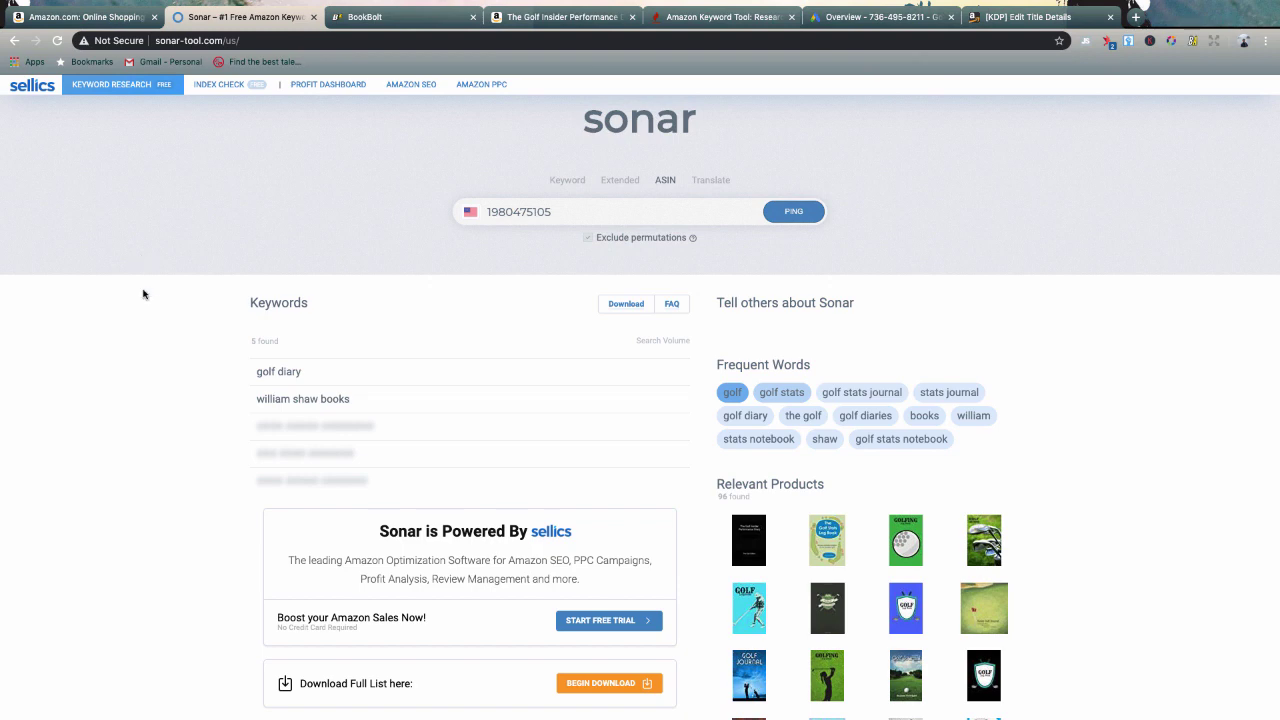
Step: Browse BookBolt's golf keyword finder and add Golfing to the Word list
left_click(419, 18)
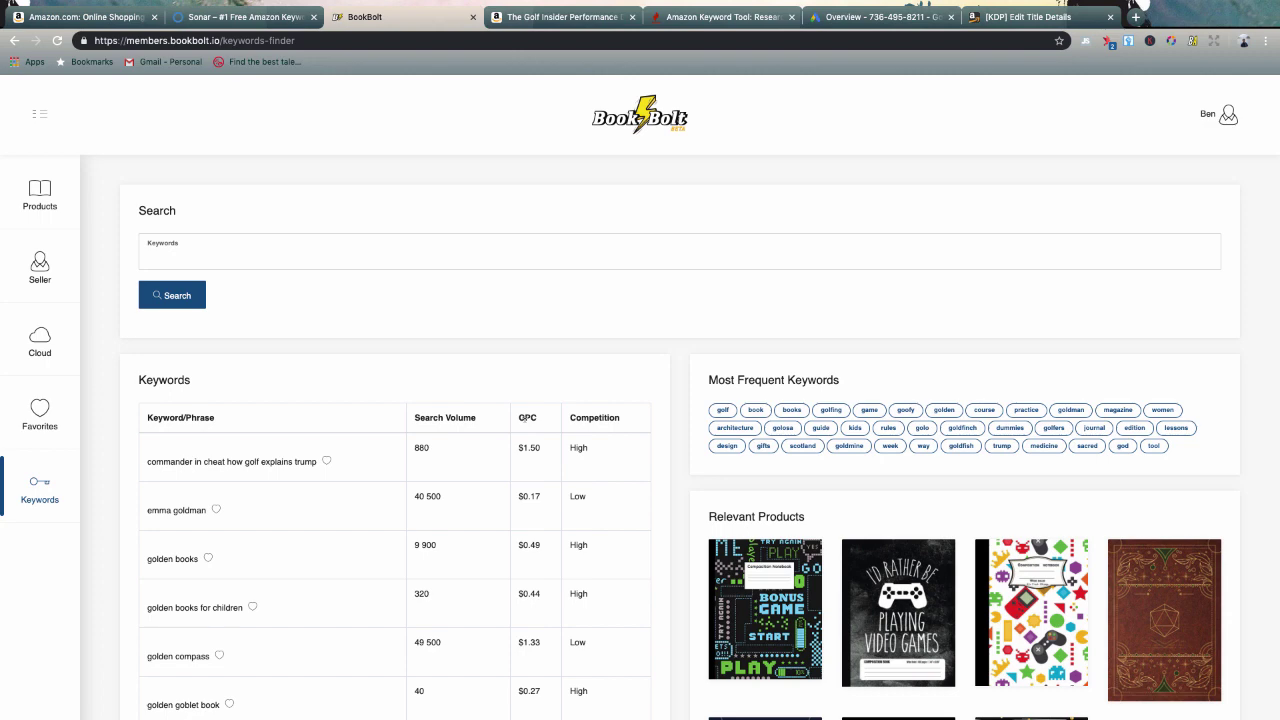
scroll(525, 478, "down", 4)
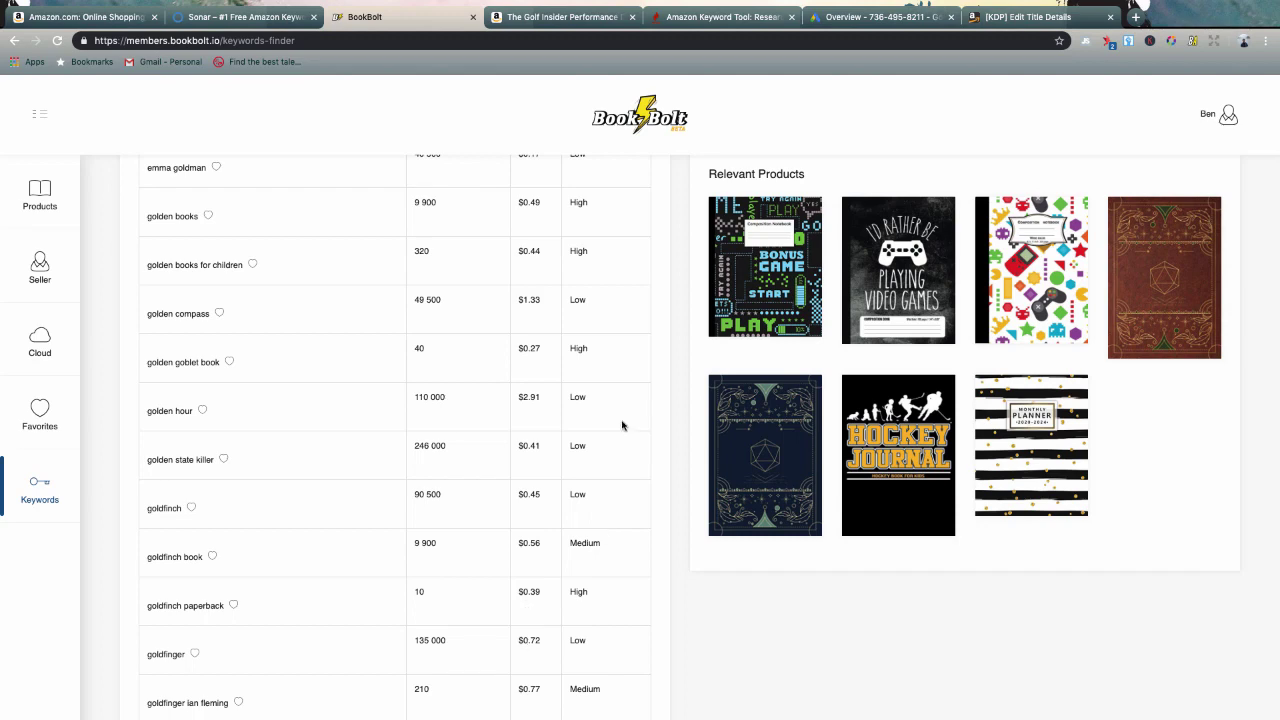
scroll(607, 489, "up", 4)
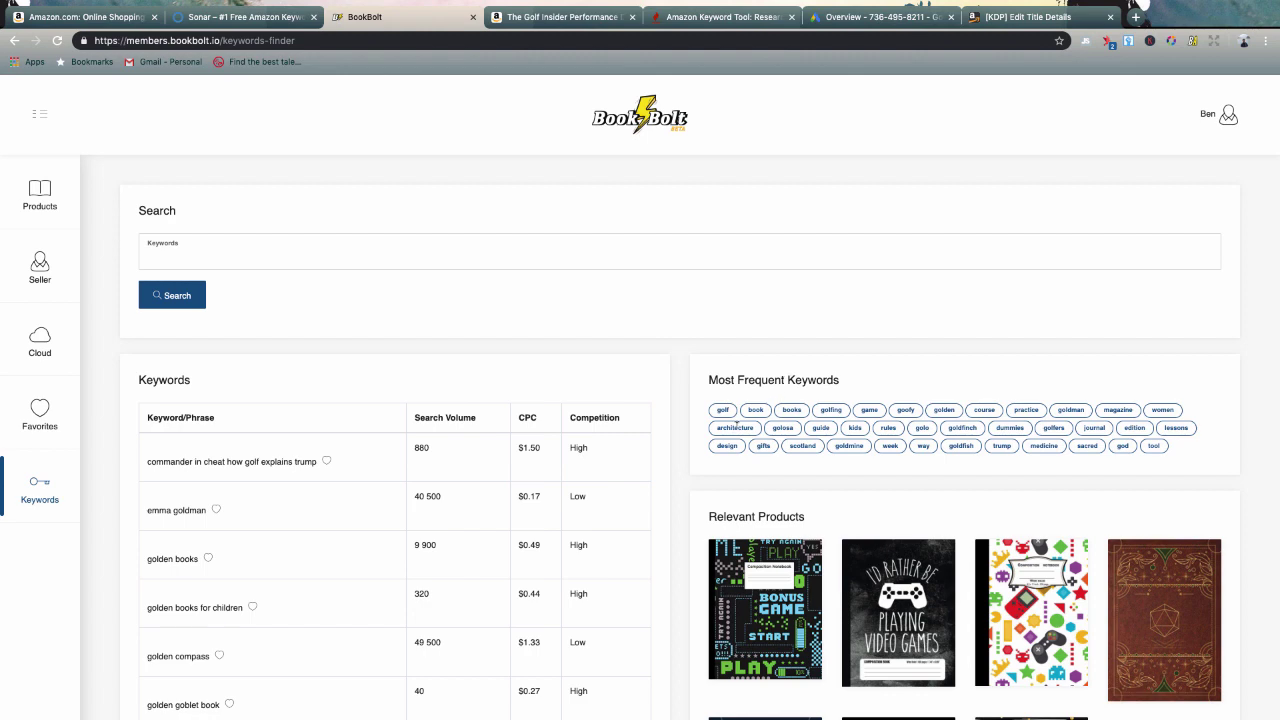
key("ctrl+Left")
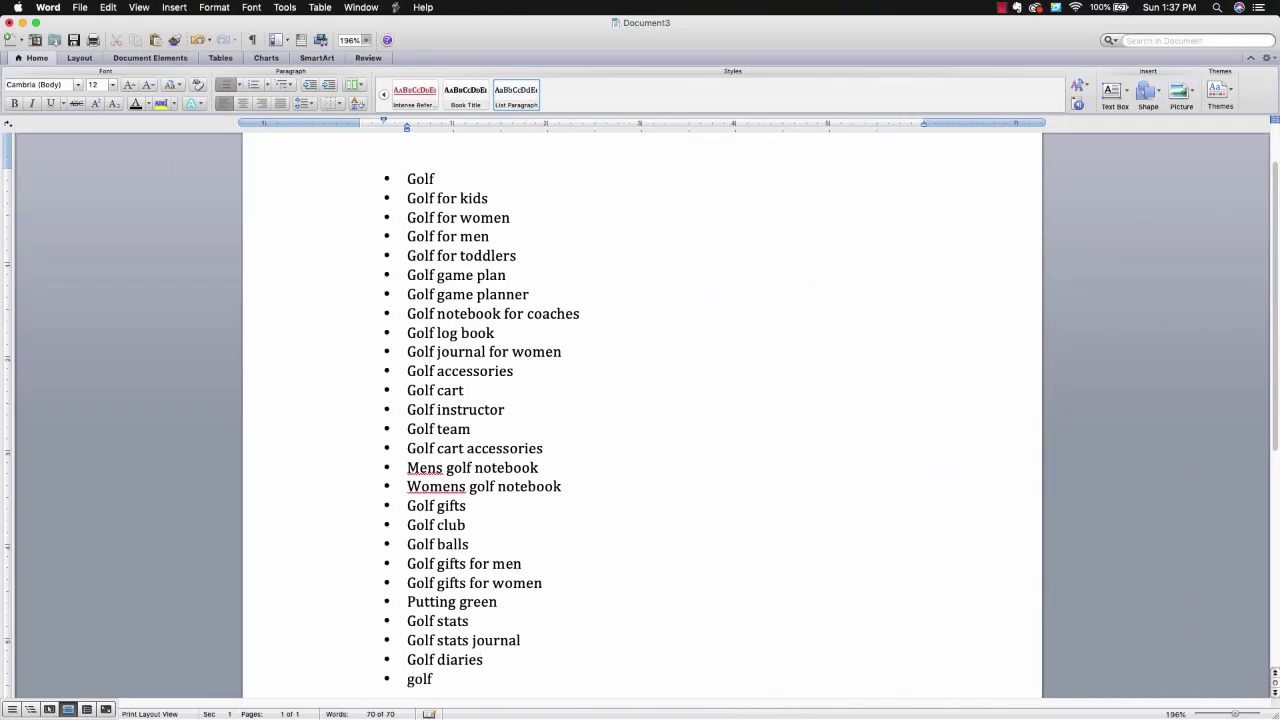
type("ing")
key("ctrl+Right")
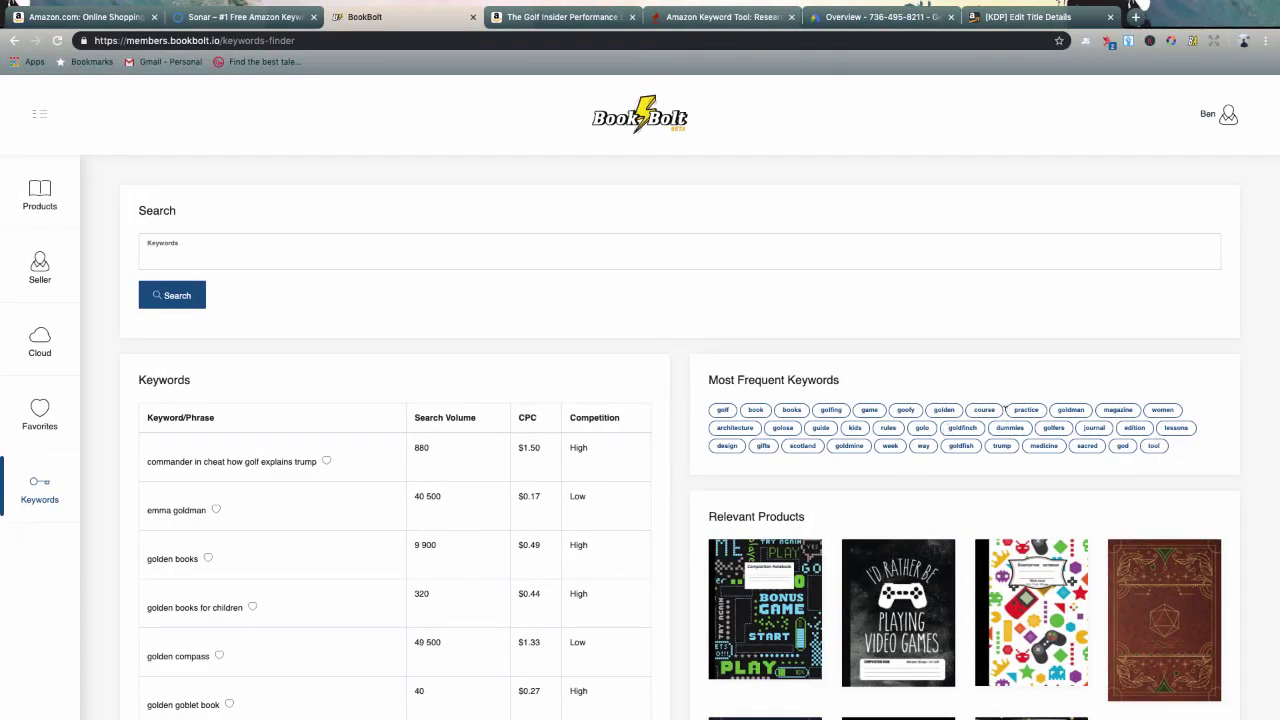
Step: Add Golf course, Golf practice and Golf lessons as new bullets in Word
key("ctrl+Left")
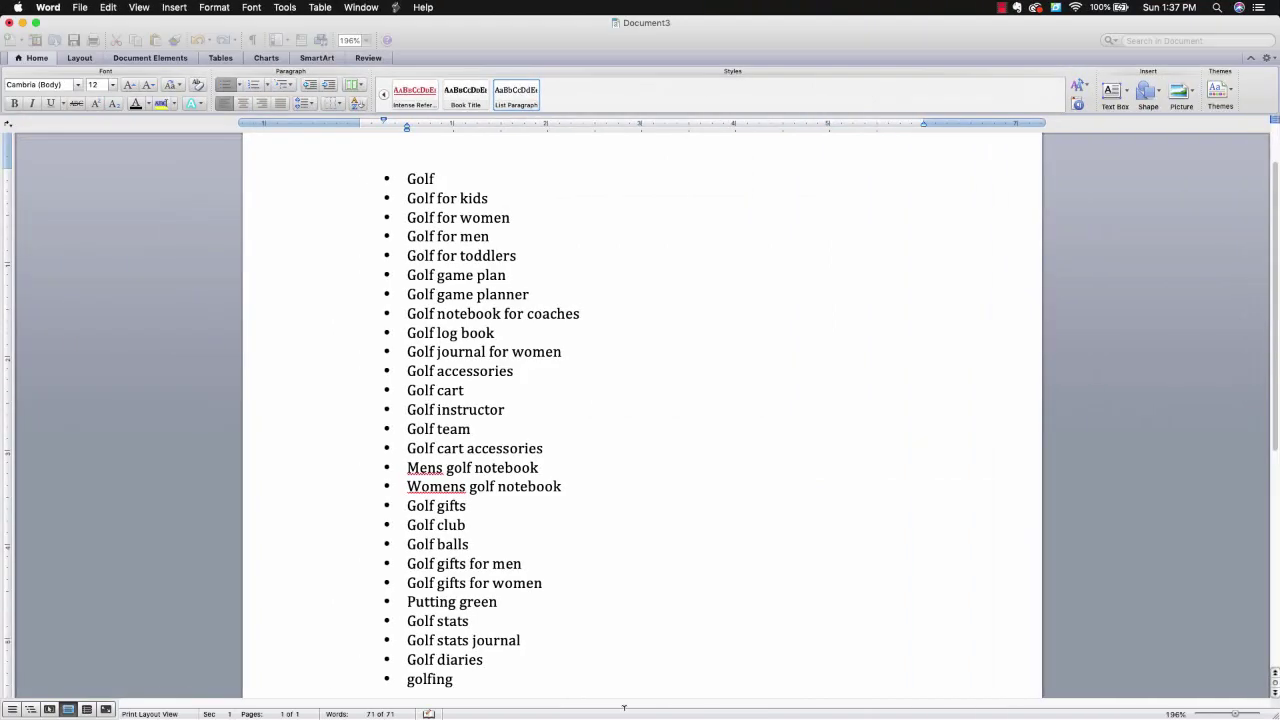
key("Return")
type("golf co")
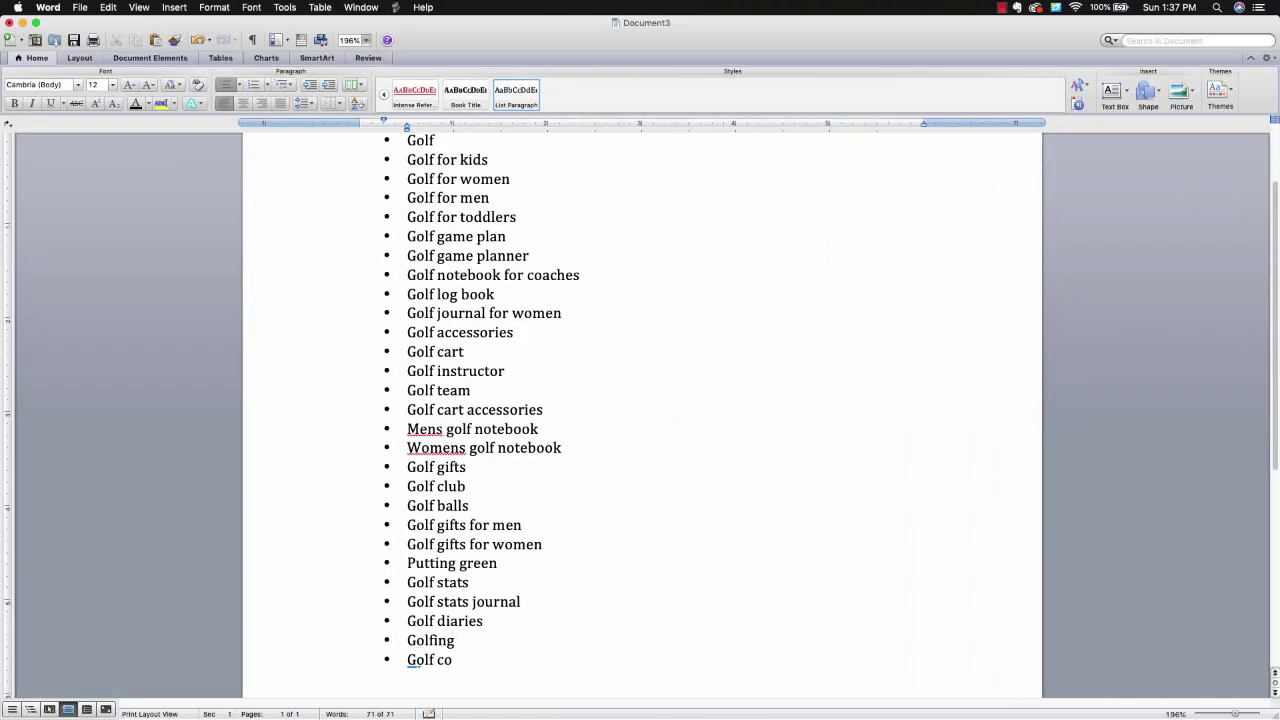
key("ctrl+Right")
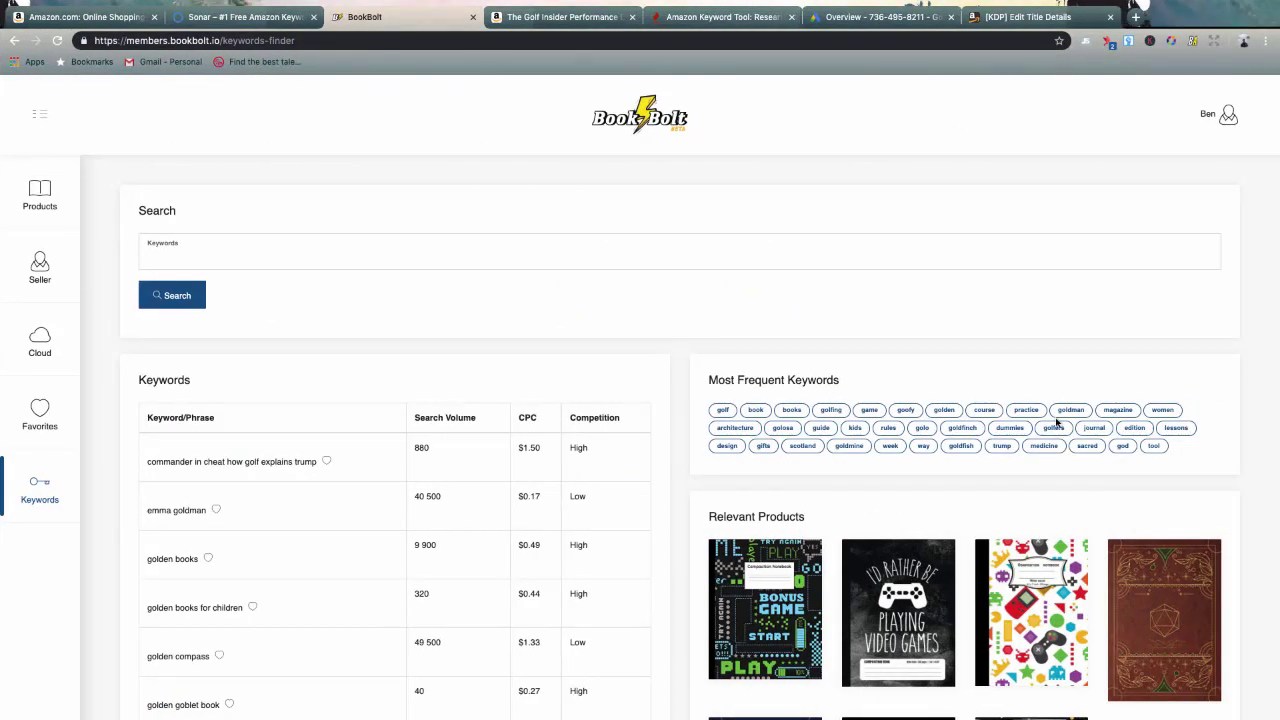
key("ctrl+Left")
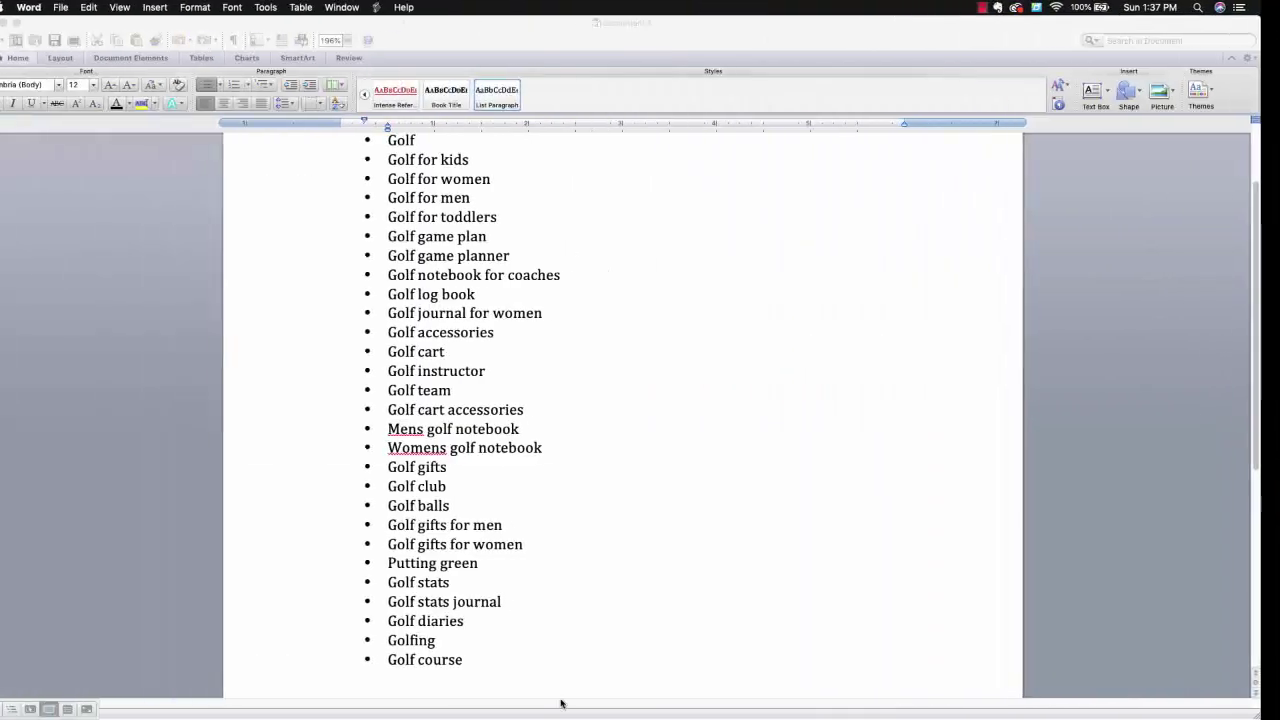
key("Return")
type("go")
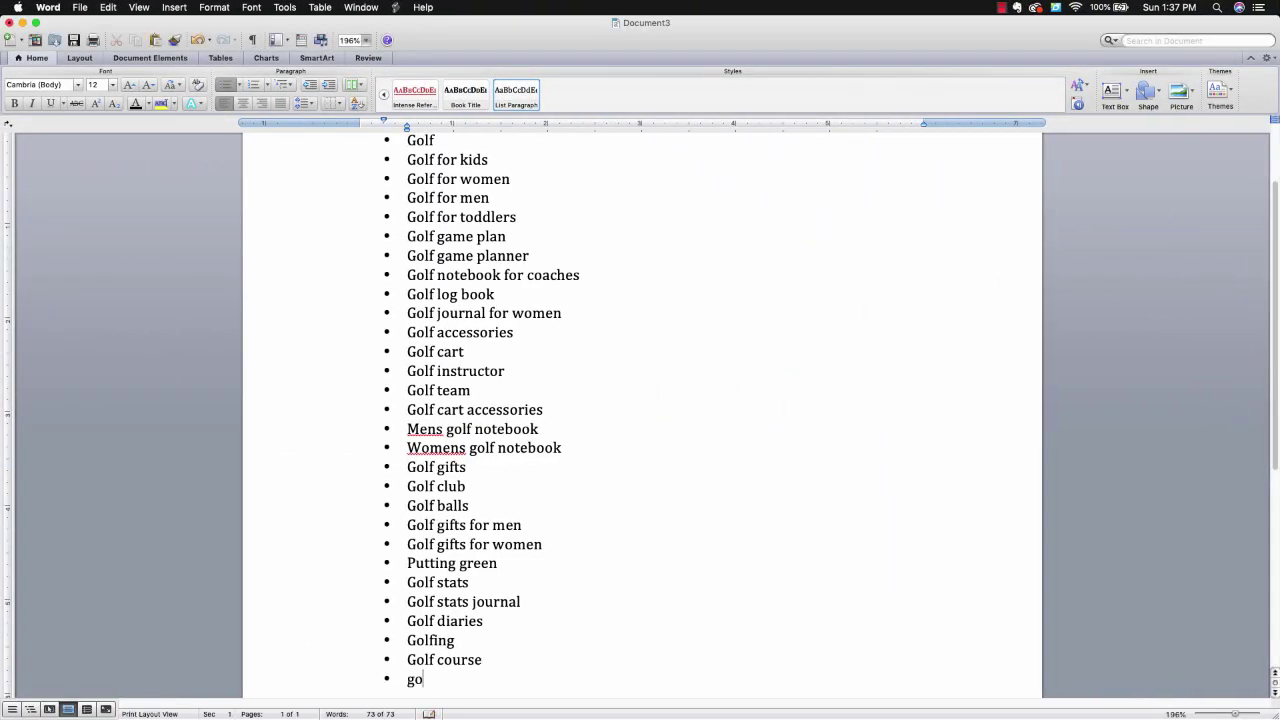
type("lf practice")
key("ctrl+Right")
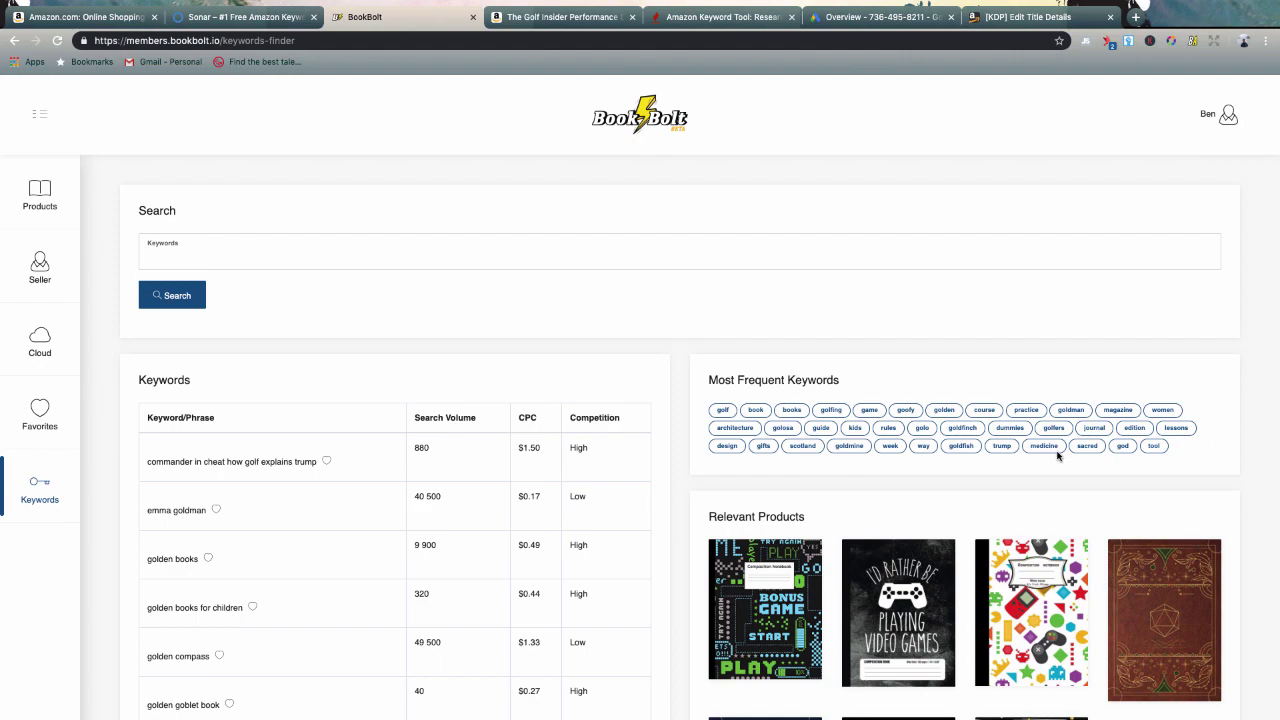
key("ctrl+Left")
key("Return")
type("go")
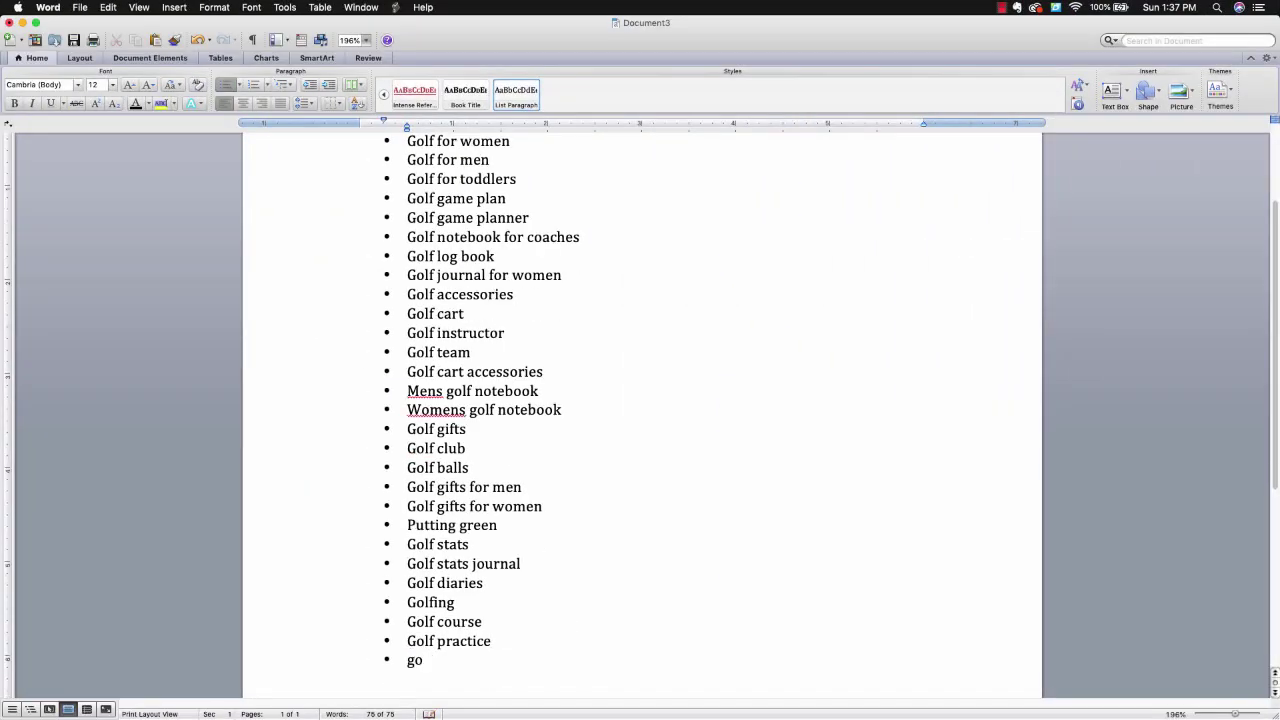
type("lf lessons")
key("ctrl+Right")
Step: Browse BookBolt's golf keyword table and add Golf basics to the Word list
scroll(966, 570, "down", 3)
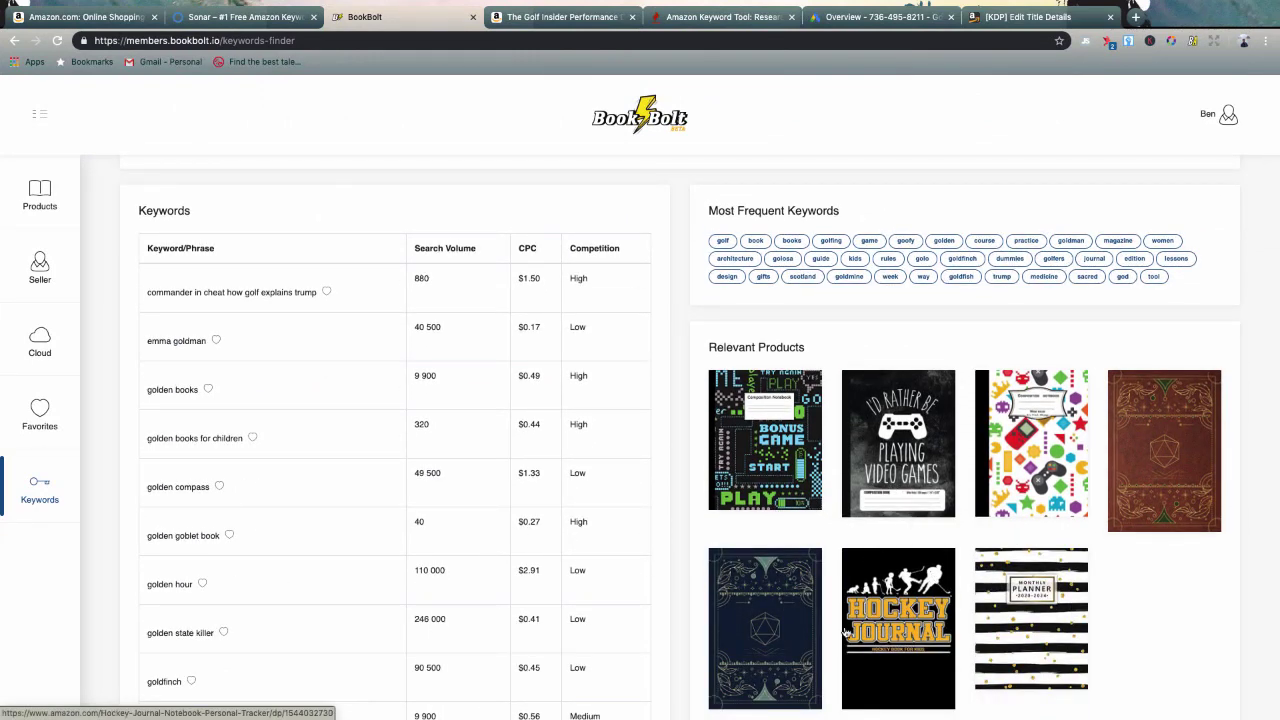
scroll(845, 632, "down", 2)
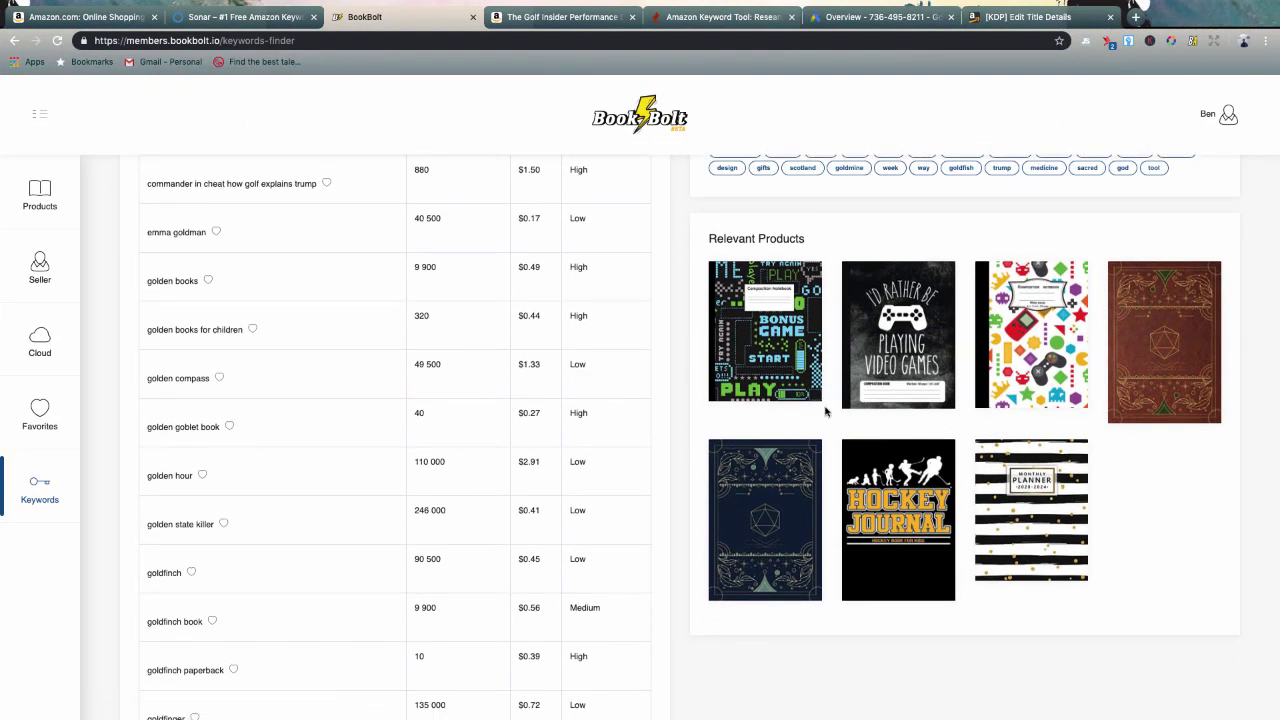
scroll(826, 410, "down", 3)
scroll(469, 351, "up", 6)
scroll(400, 370, "down", 6)
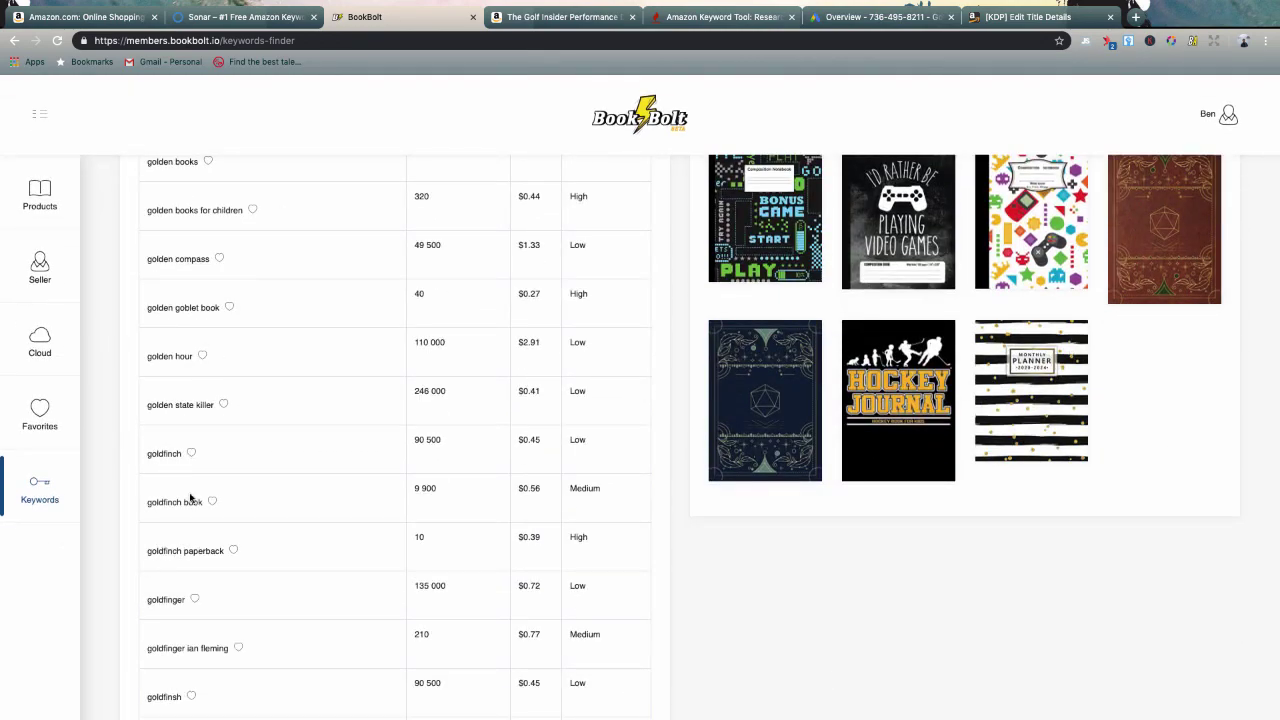
scroll(190, 497, "down", 9)
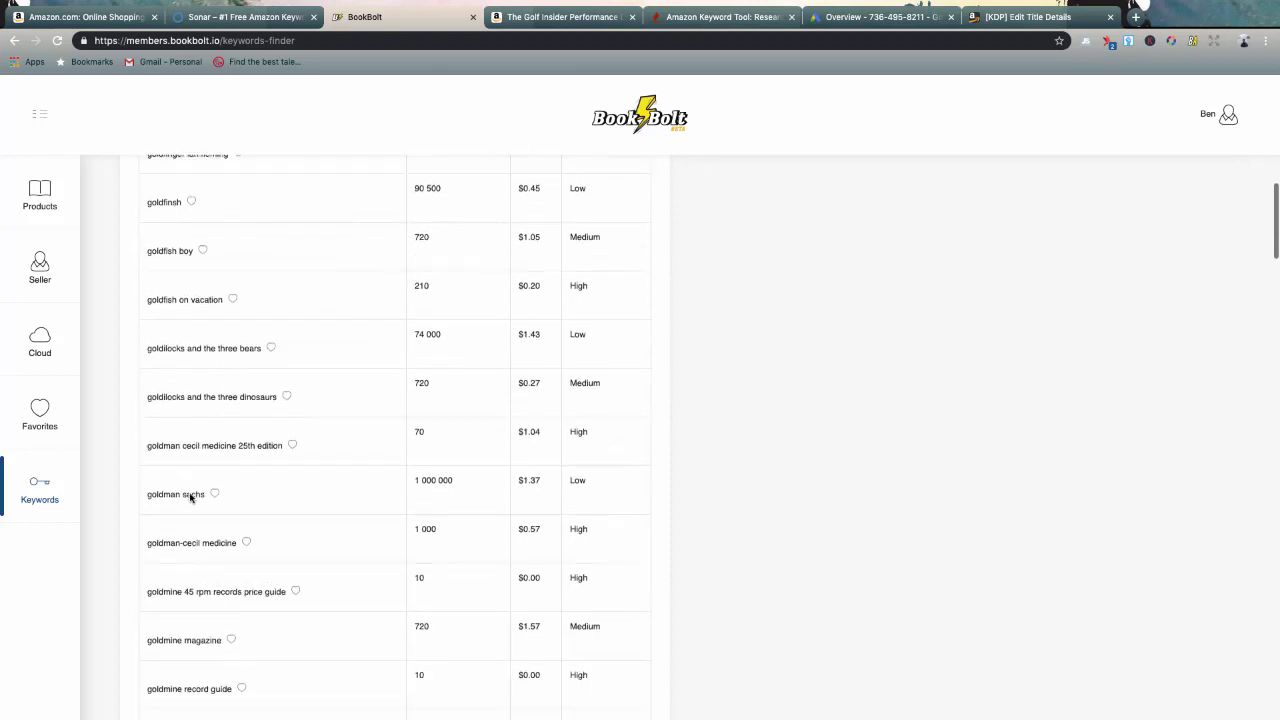
scroll(192, 500, "down", 8)
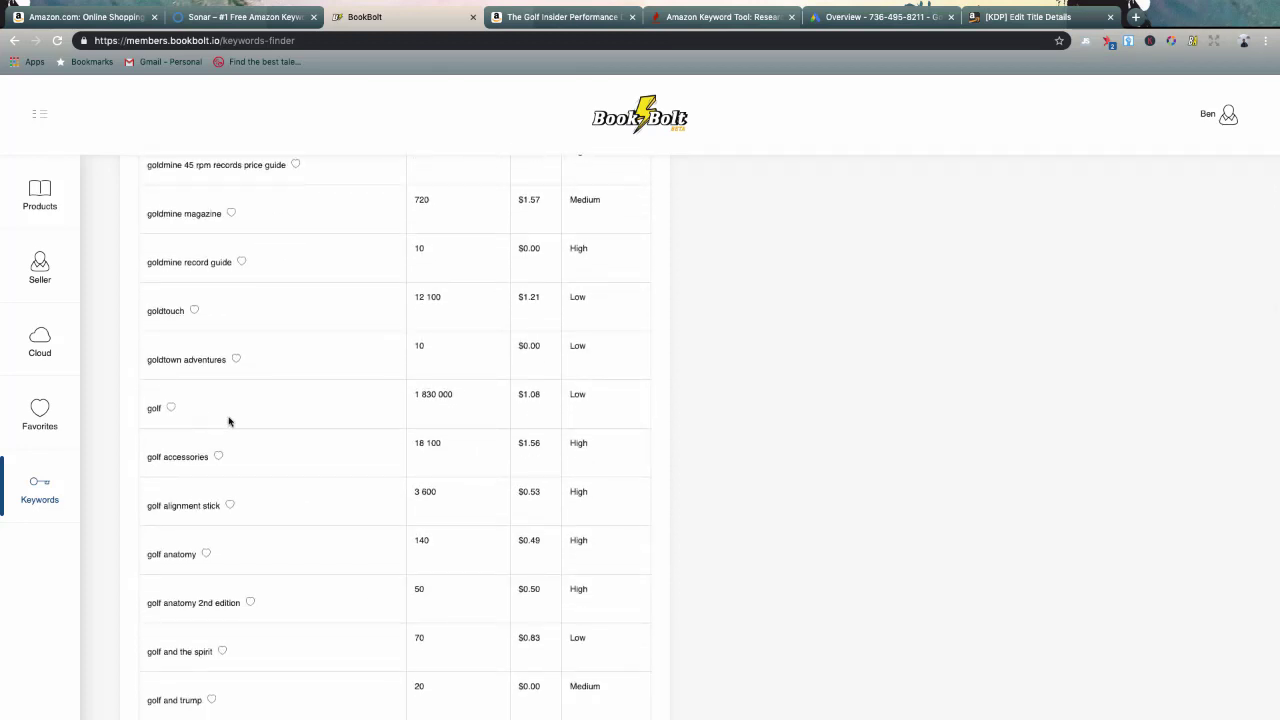
scroll(228, 421, "down", 2)
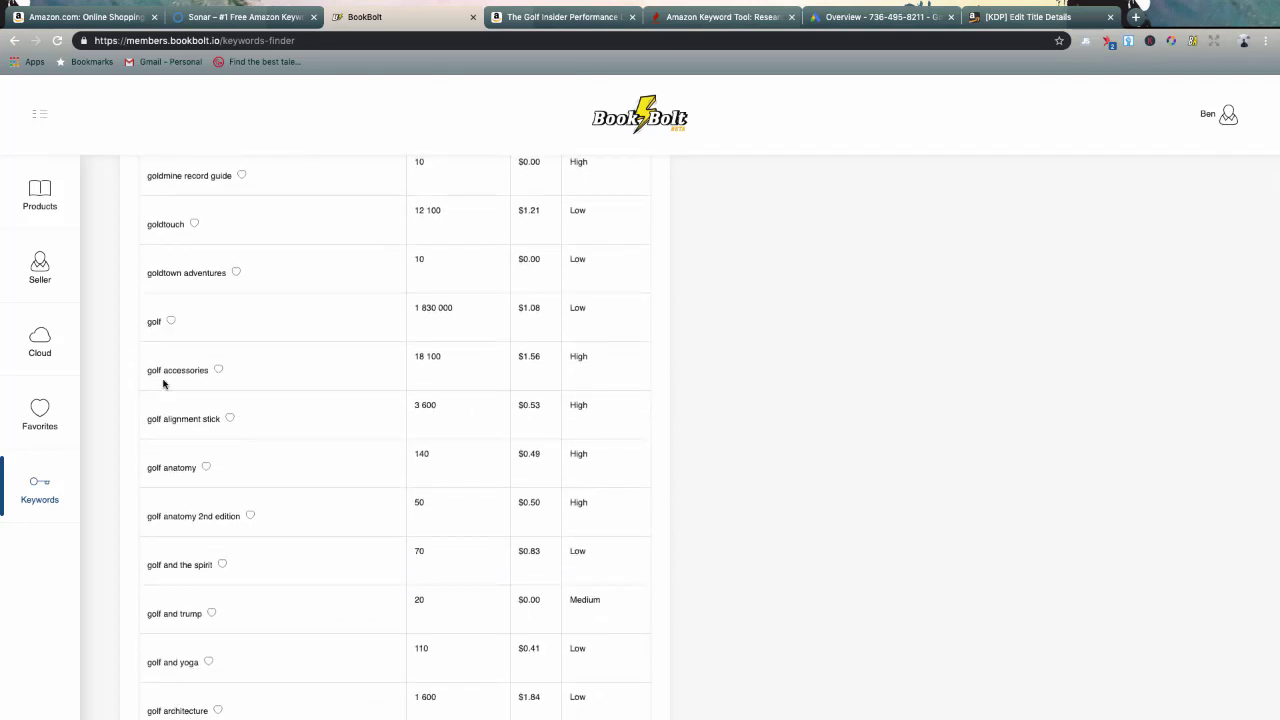
scroll(184, 430, "down", 3)
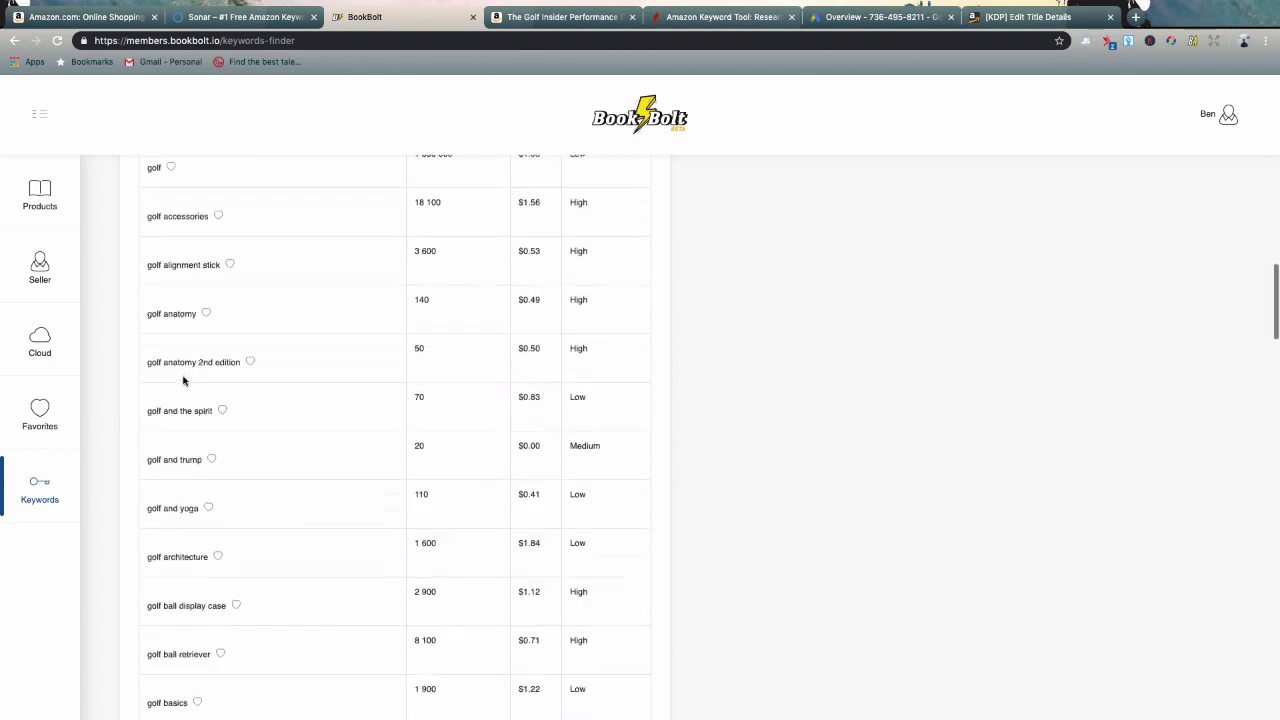
scroll(183, 380, "down", 4)
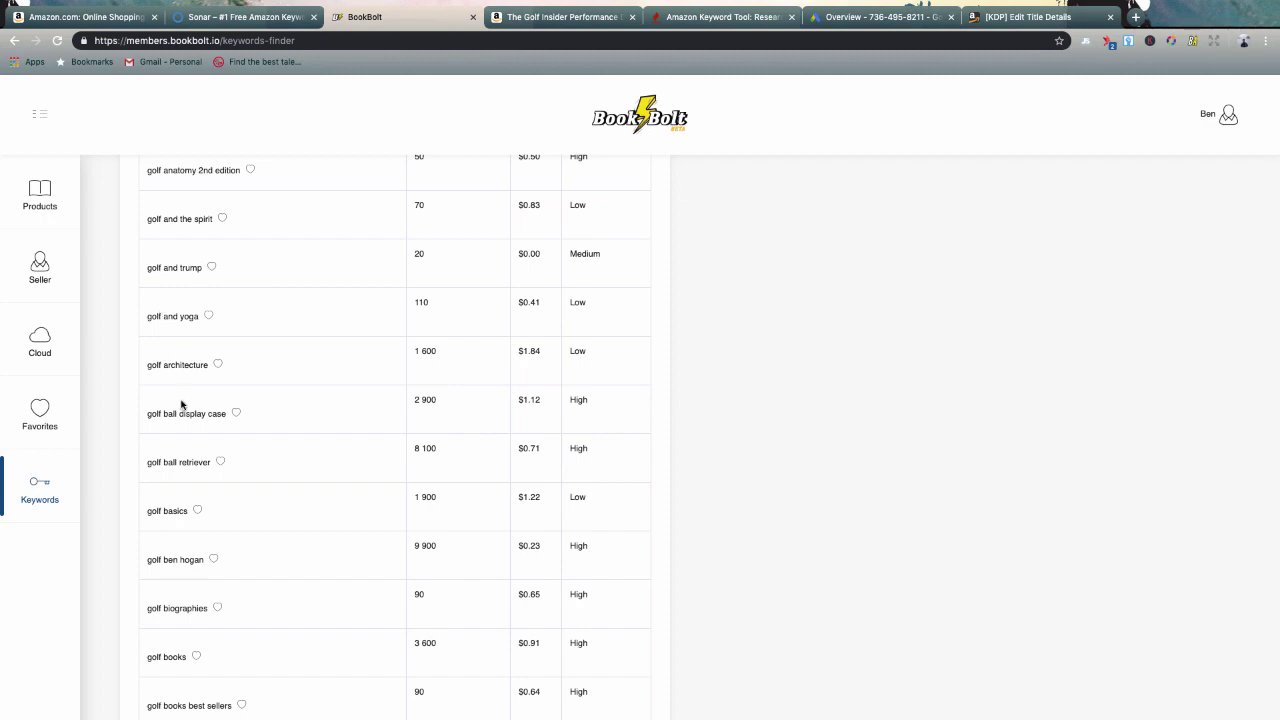
scroll(180, 405, "down", 3)
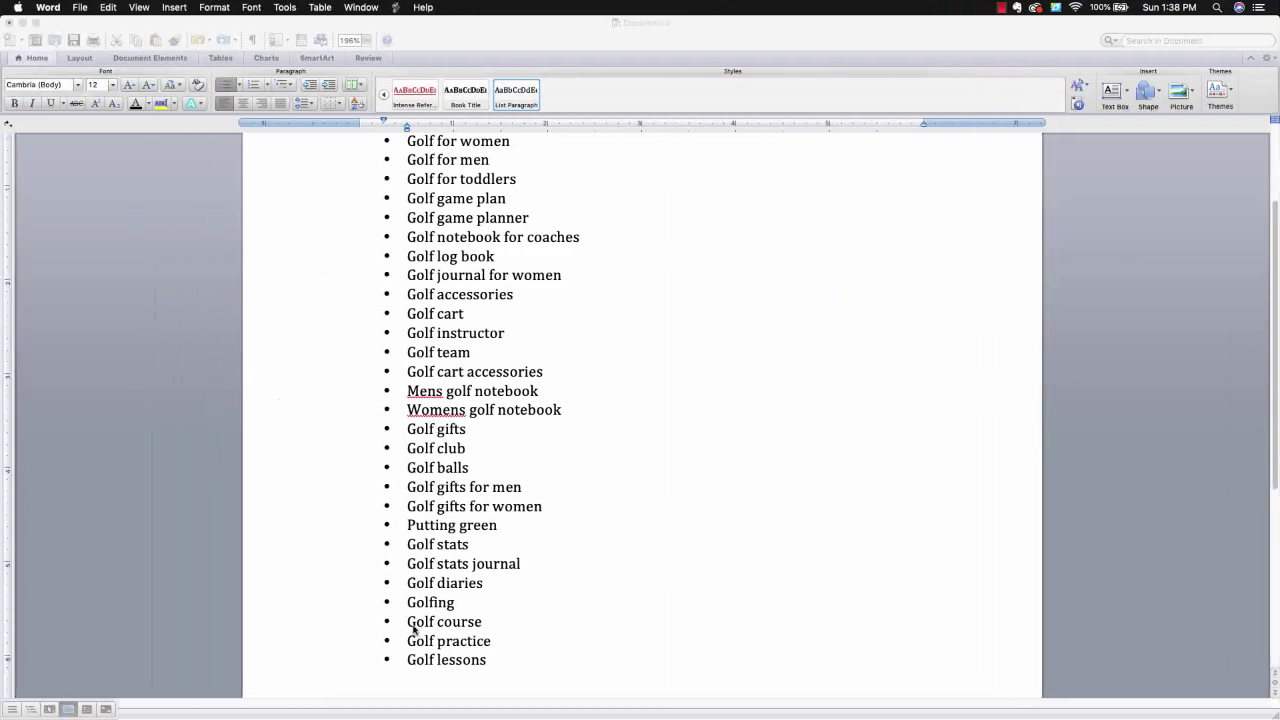
type("olf basis")
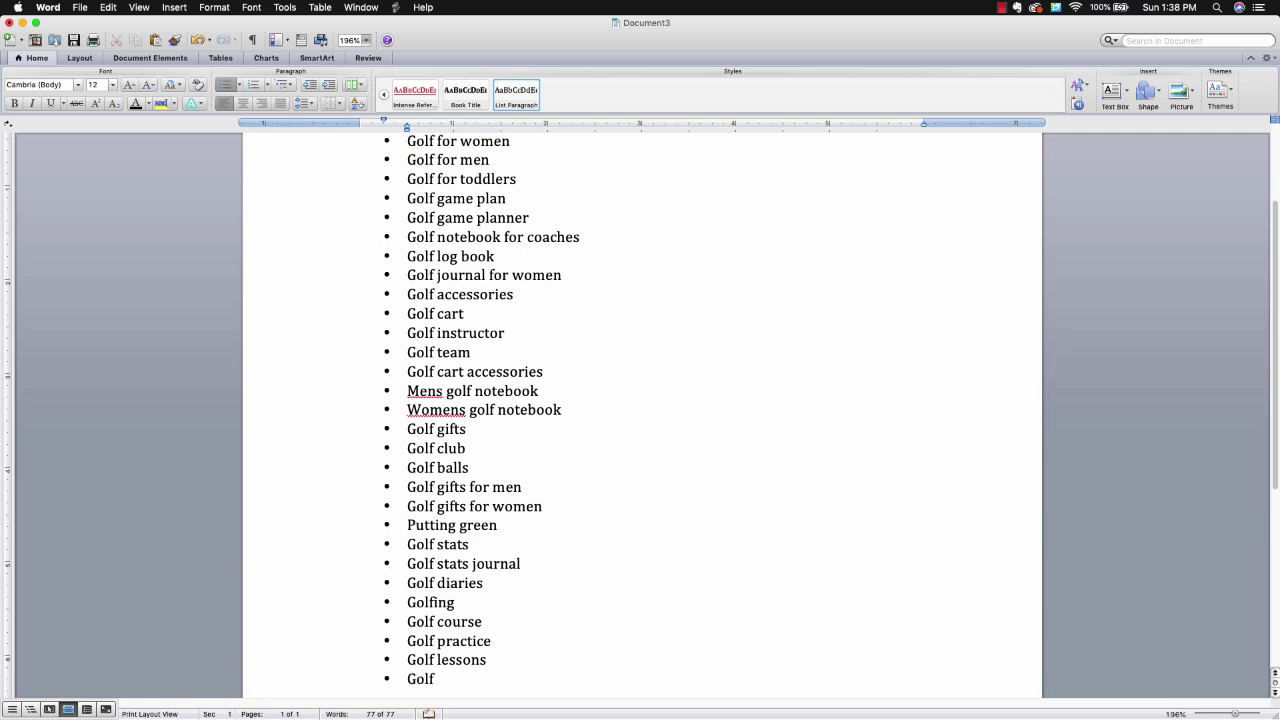
type("sics")
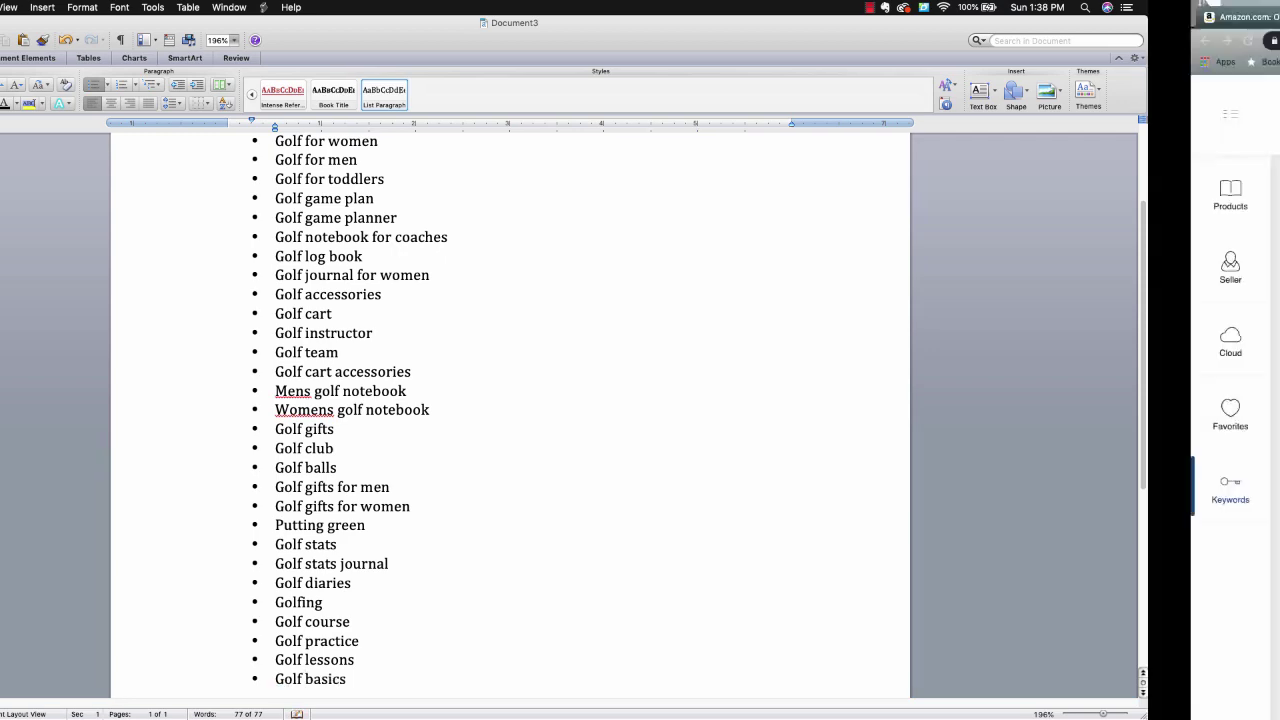
Step: Scroll to BookBolt's golf equipment rows and add a Golf equipment bullet in Word
scroll(335, 579, "down", 2)
scroll(335, 579, "down", 1)
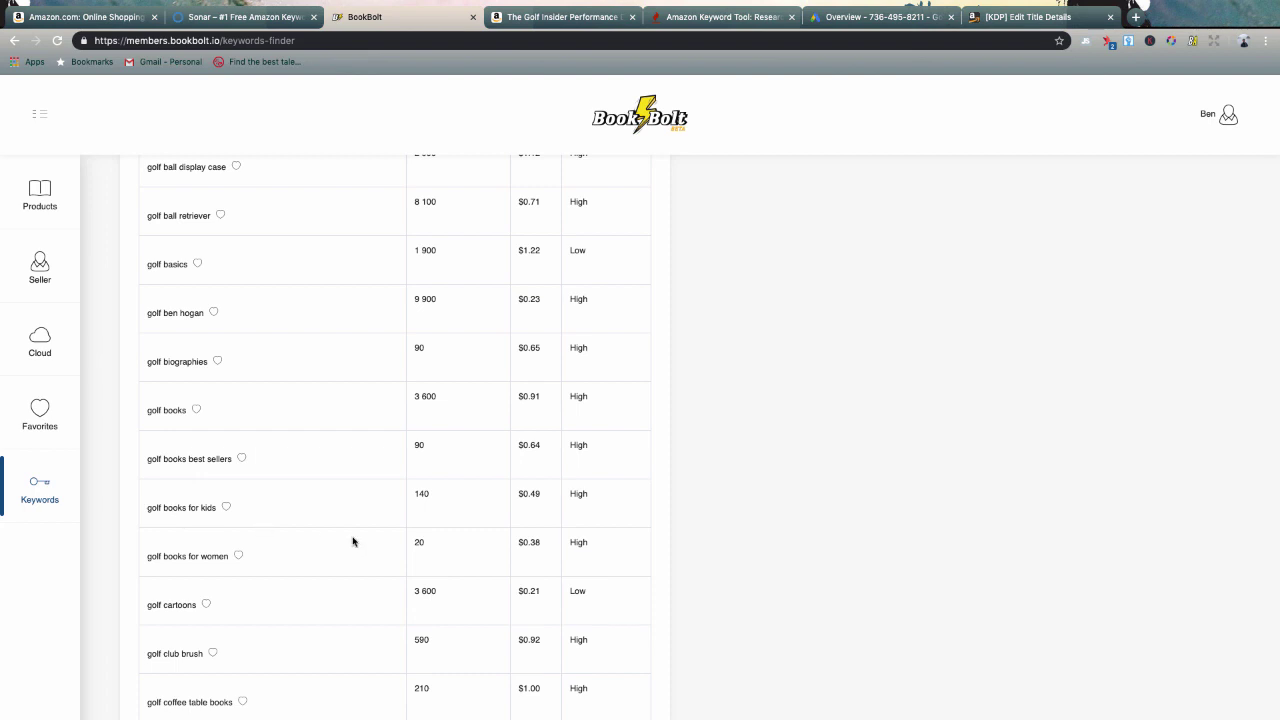
scroll(360, 548, "down", 5)
scroll(364, 552, "down", 2)
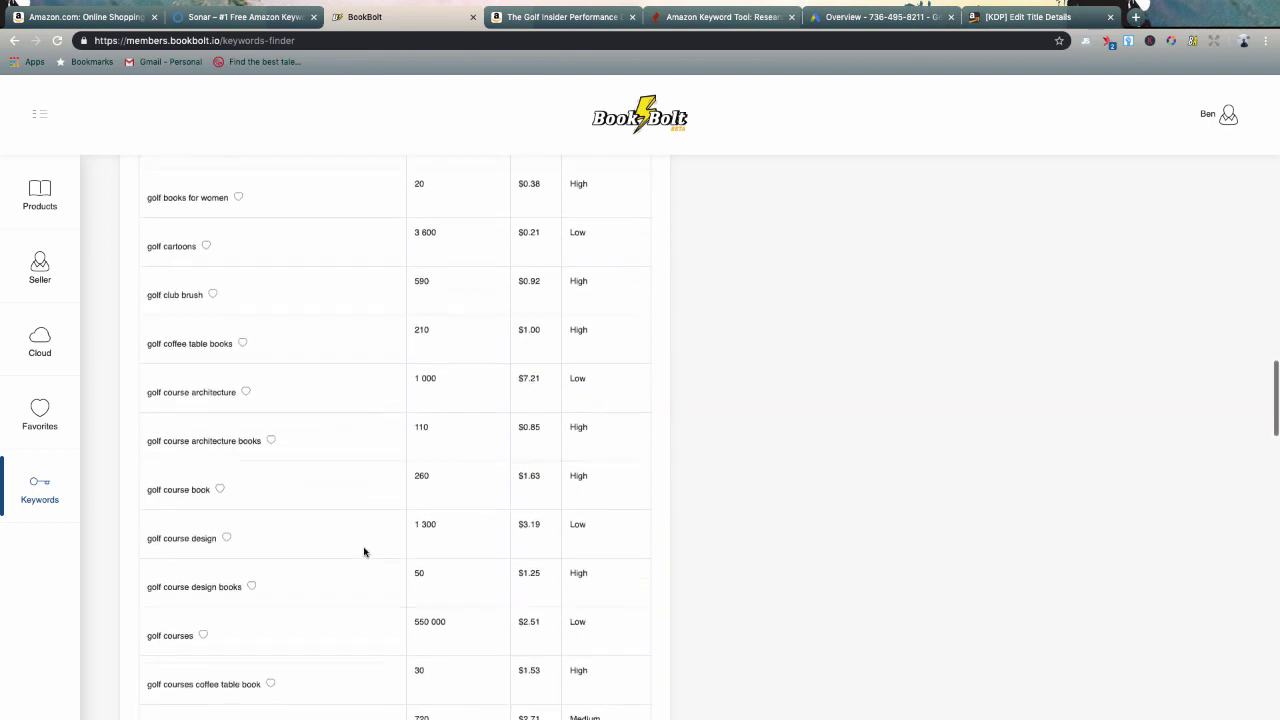
scroll(362, 591, "down", 3)
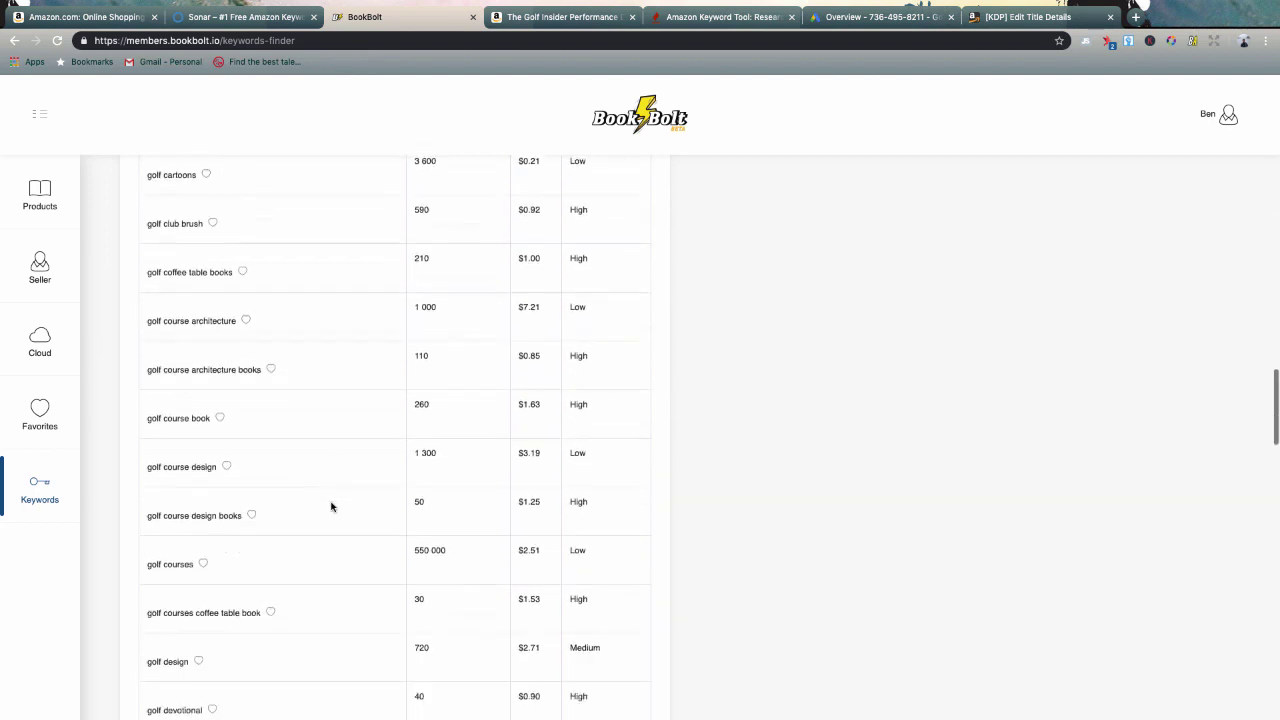
key("ctrl+Left")
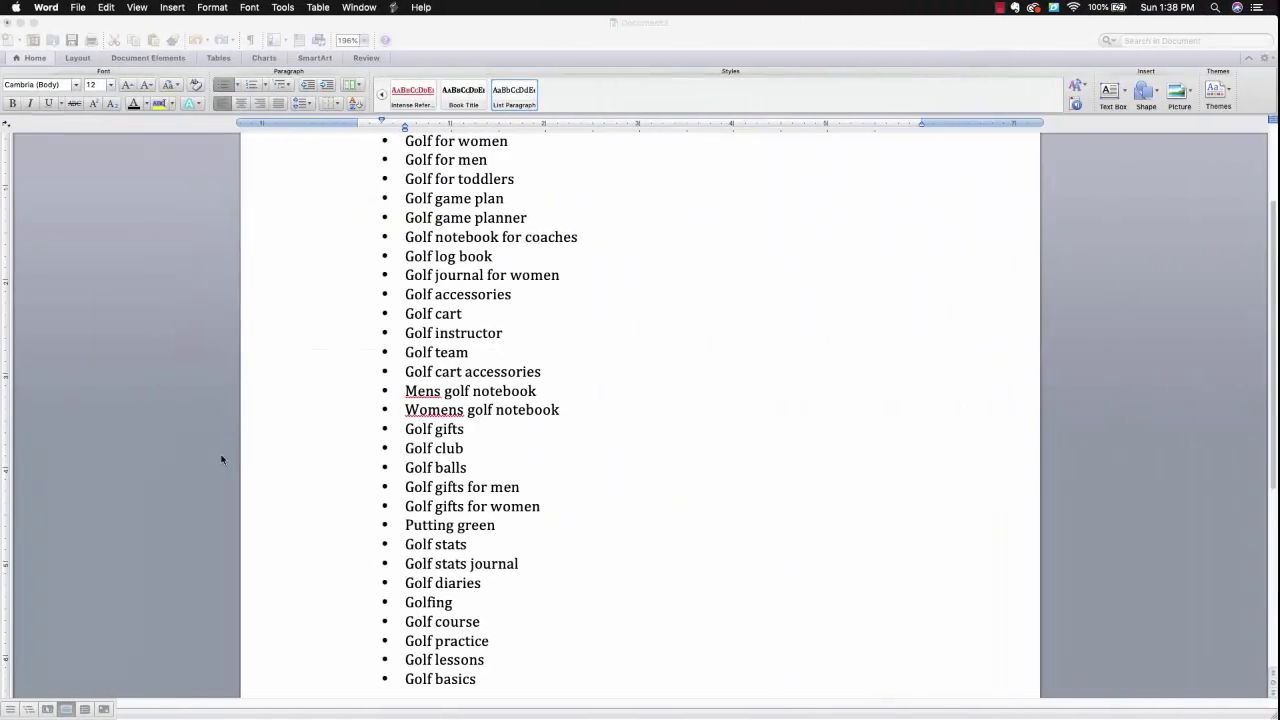
key("ctrl+Right")
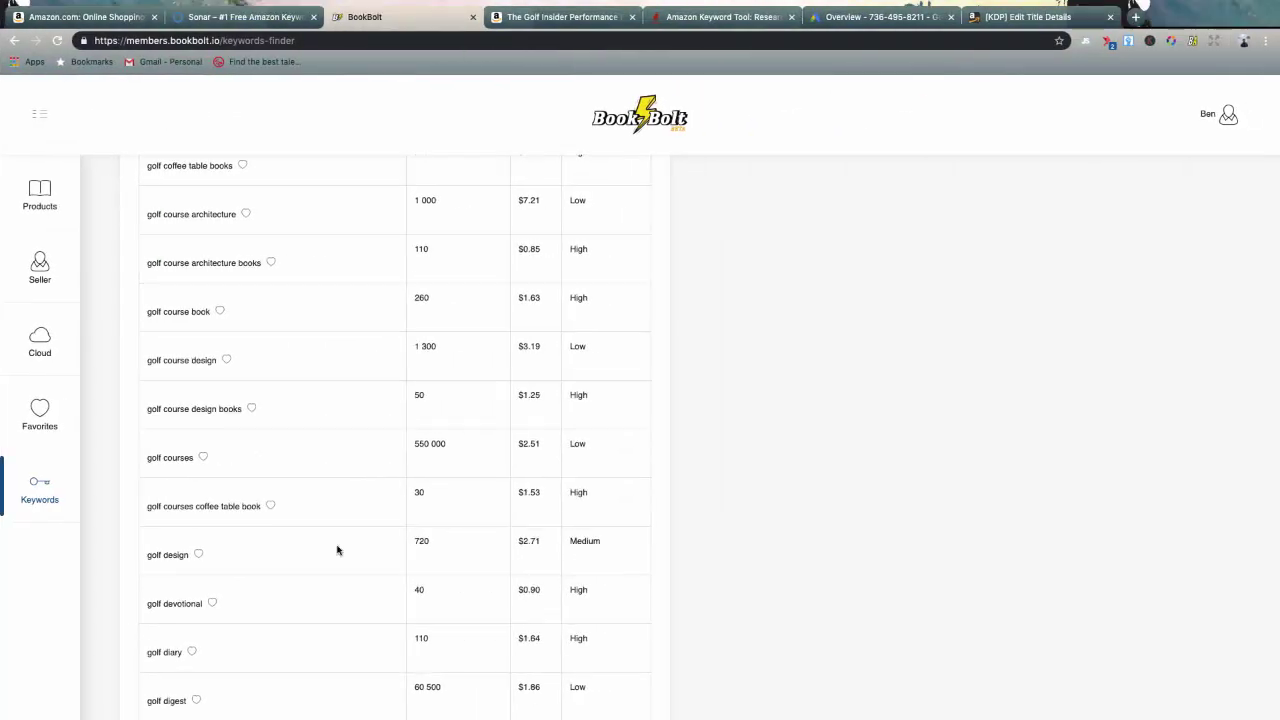
scroll(337, 549, "down", 4)
scroll(337, 549, "down", 2)
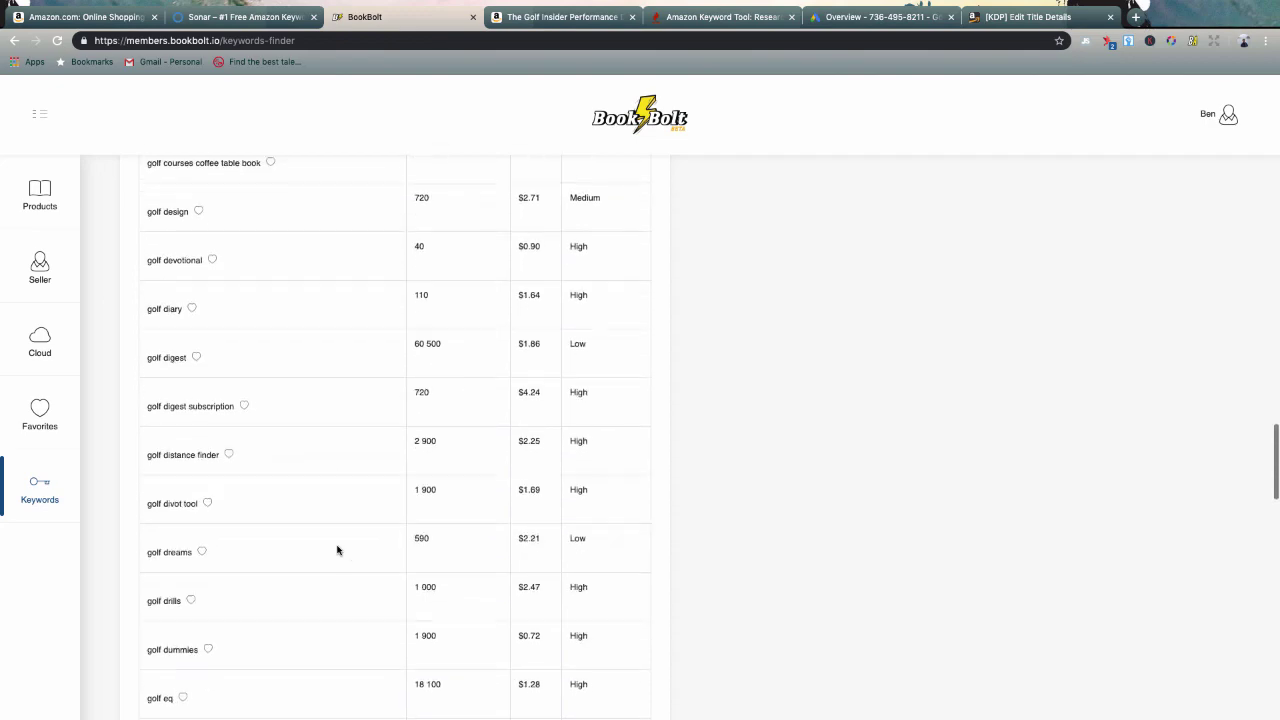
scroll(337, 549, "down", 2)
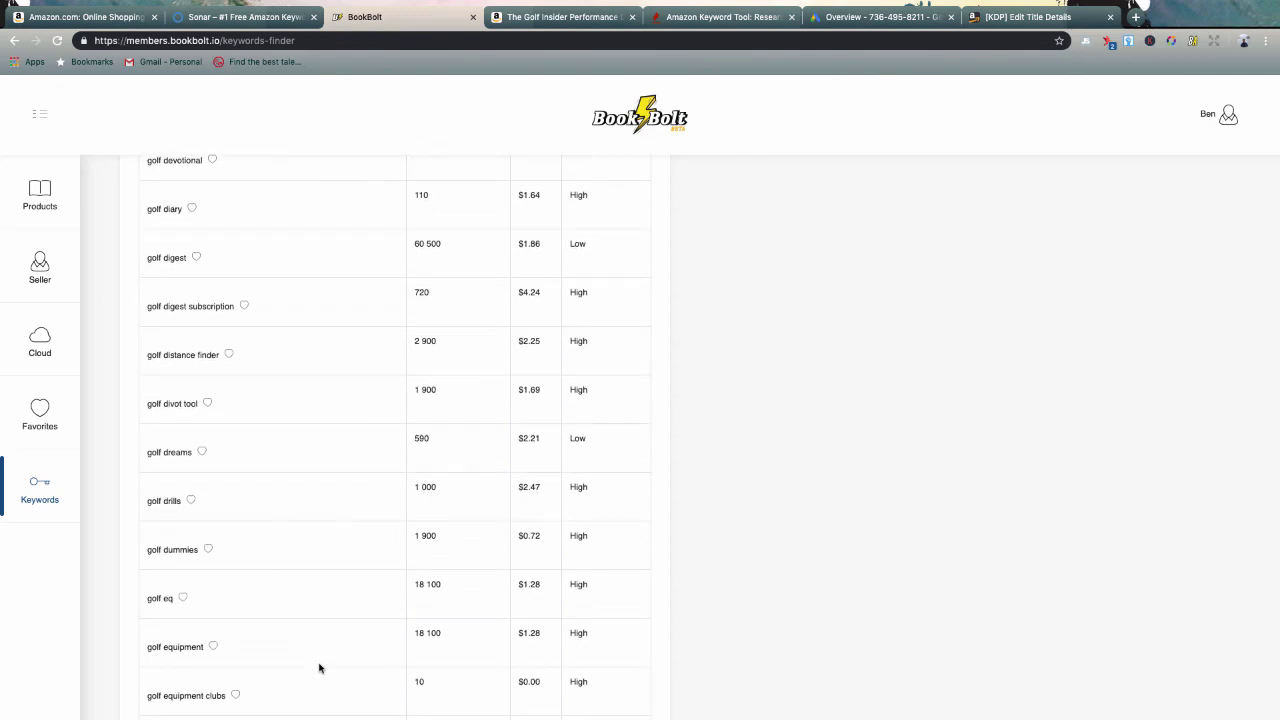
scroll(335, 540, "down", 3)
key("ctrl+Left")
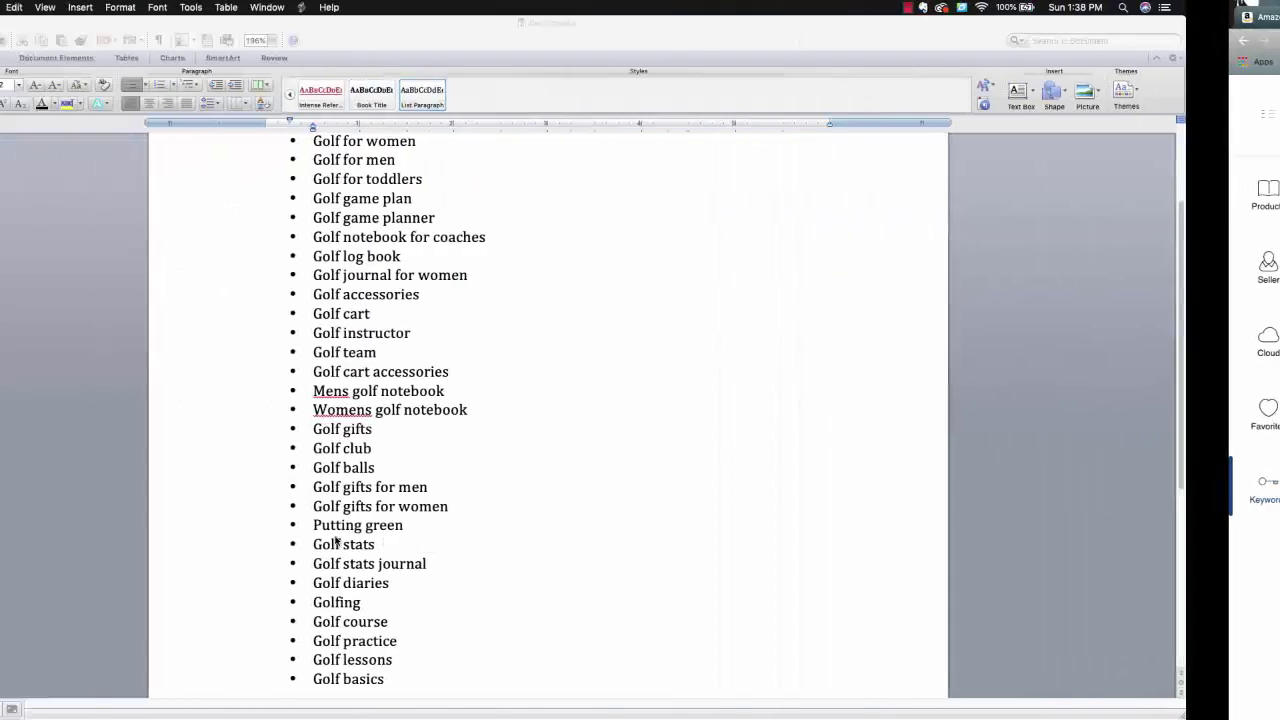
key("Return")
type("Golf")
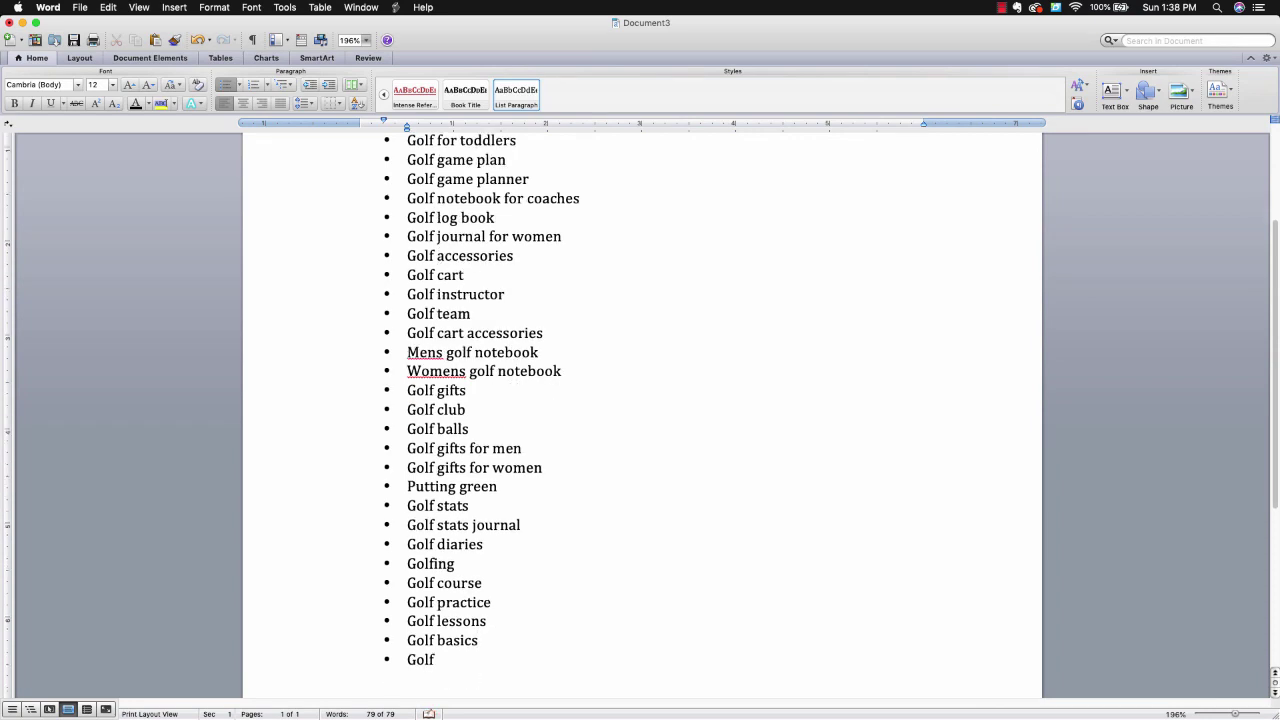
type(" equipment")
key("ctrl+Right")
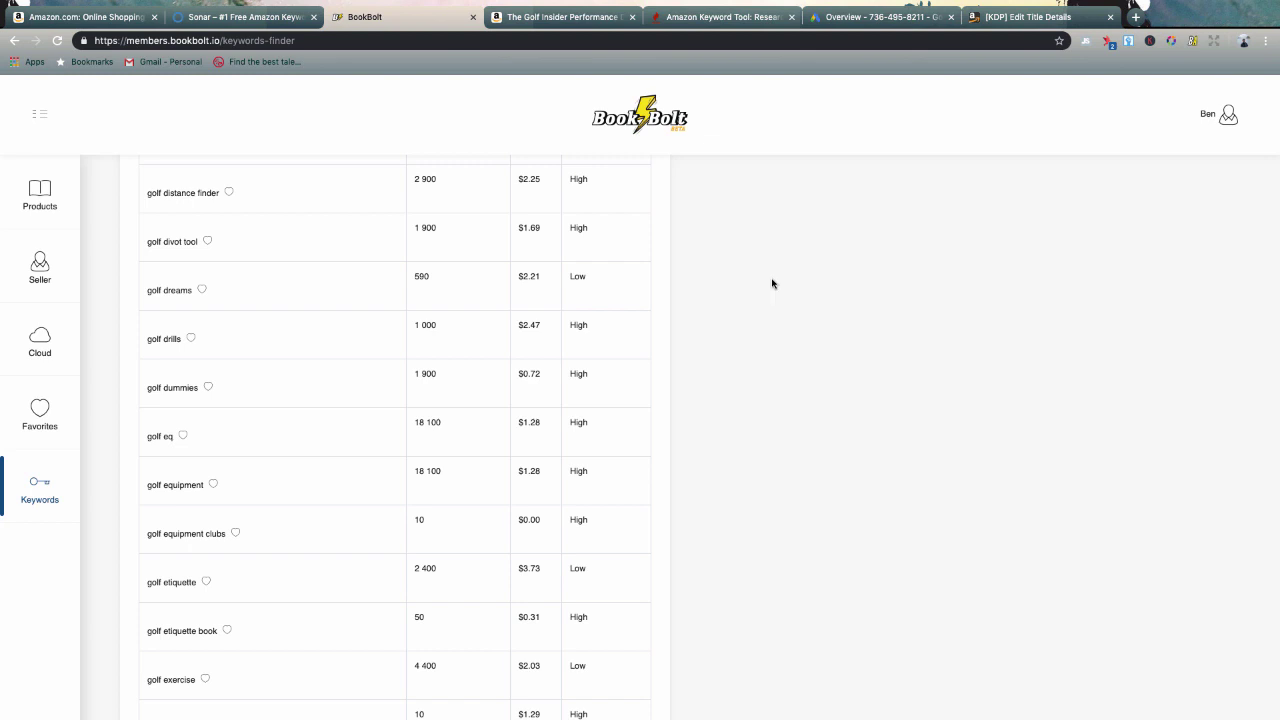
Step: Return to Amazon's golf notebook results, review them, and add Golf stats to Word
left_click(546, 17)
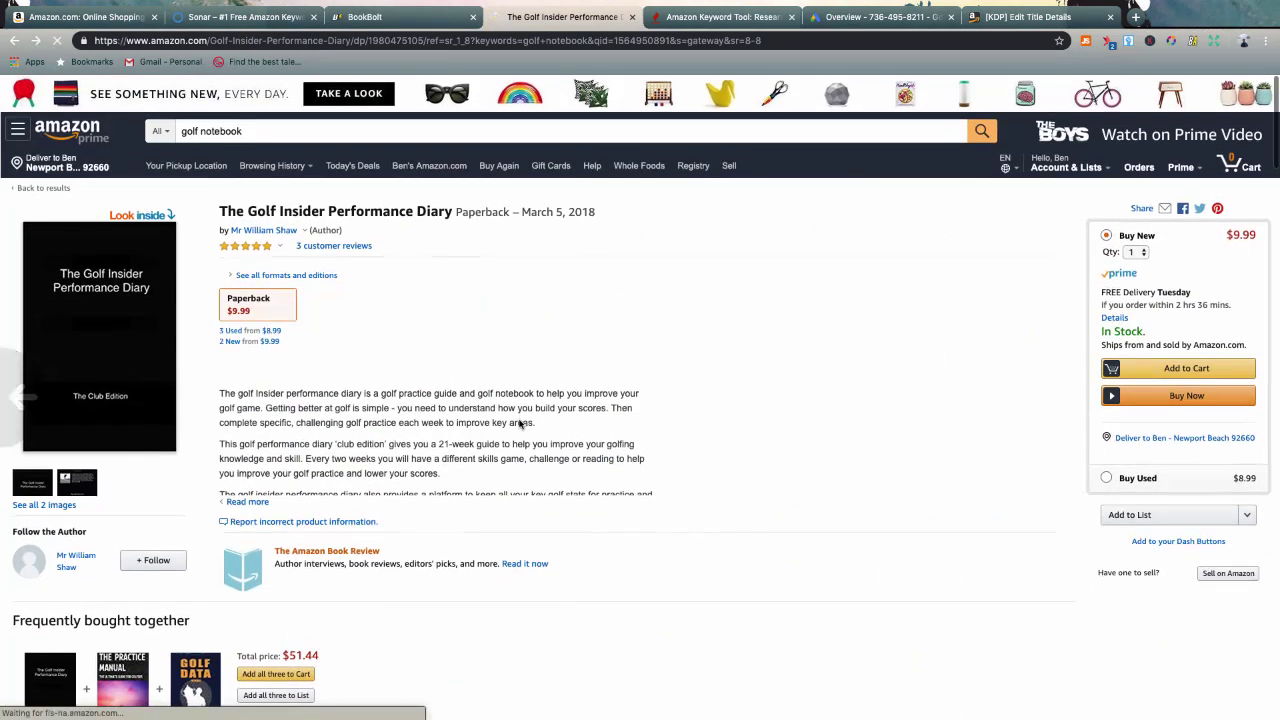
key("super+bracketleft")
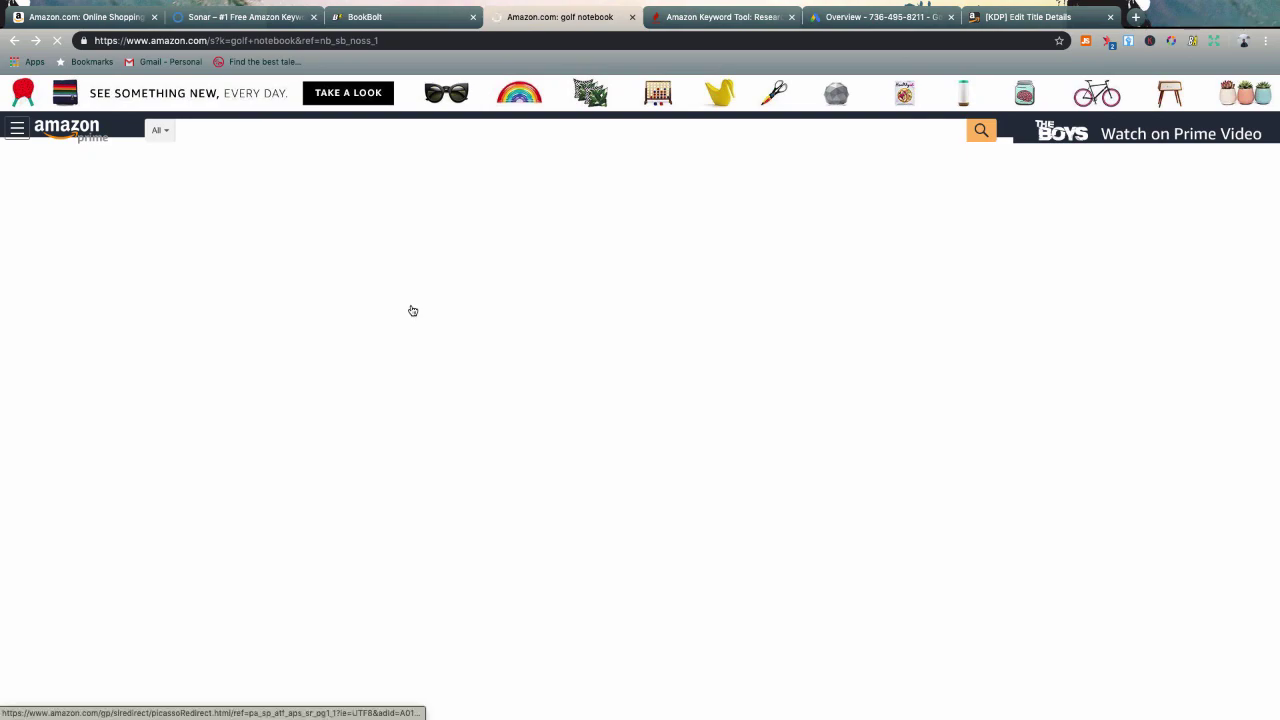
scroll(350, 290, "up", 5)
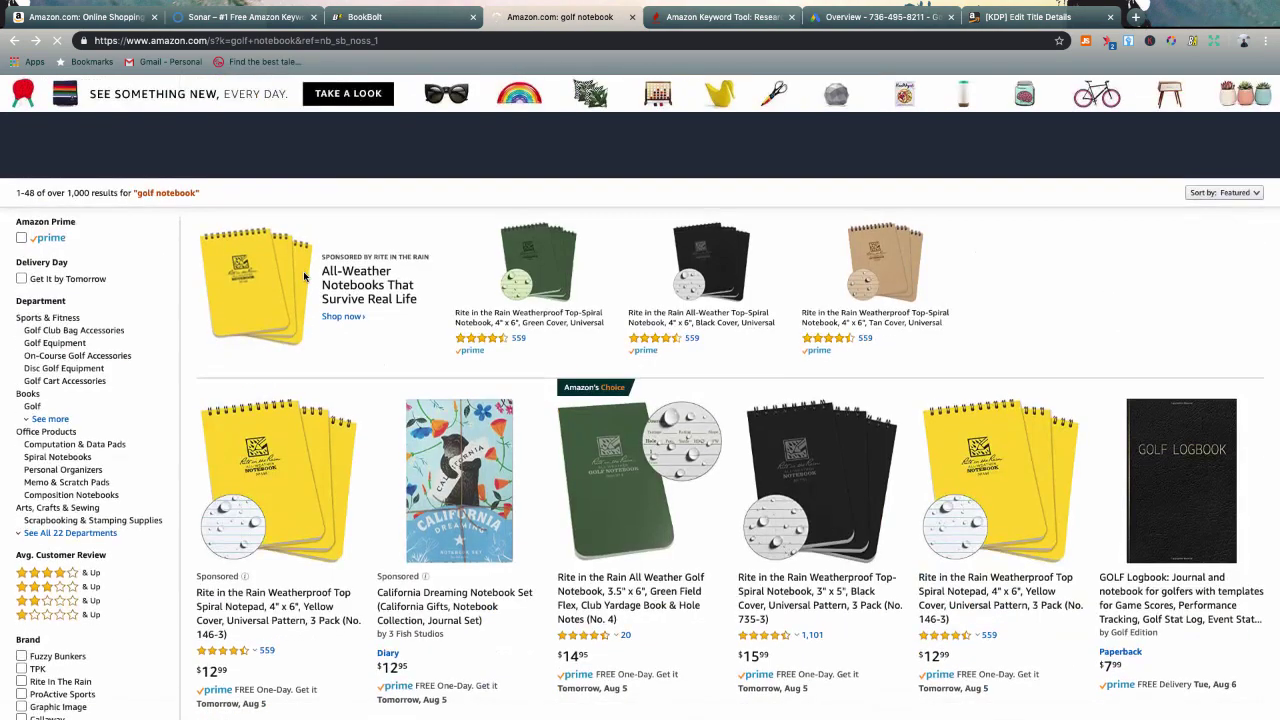
scroll(303, 271, "down", 5)
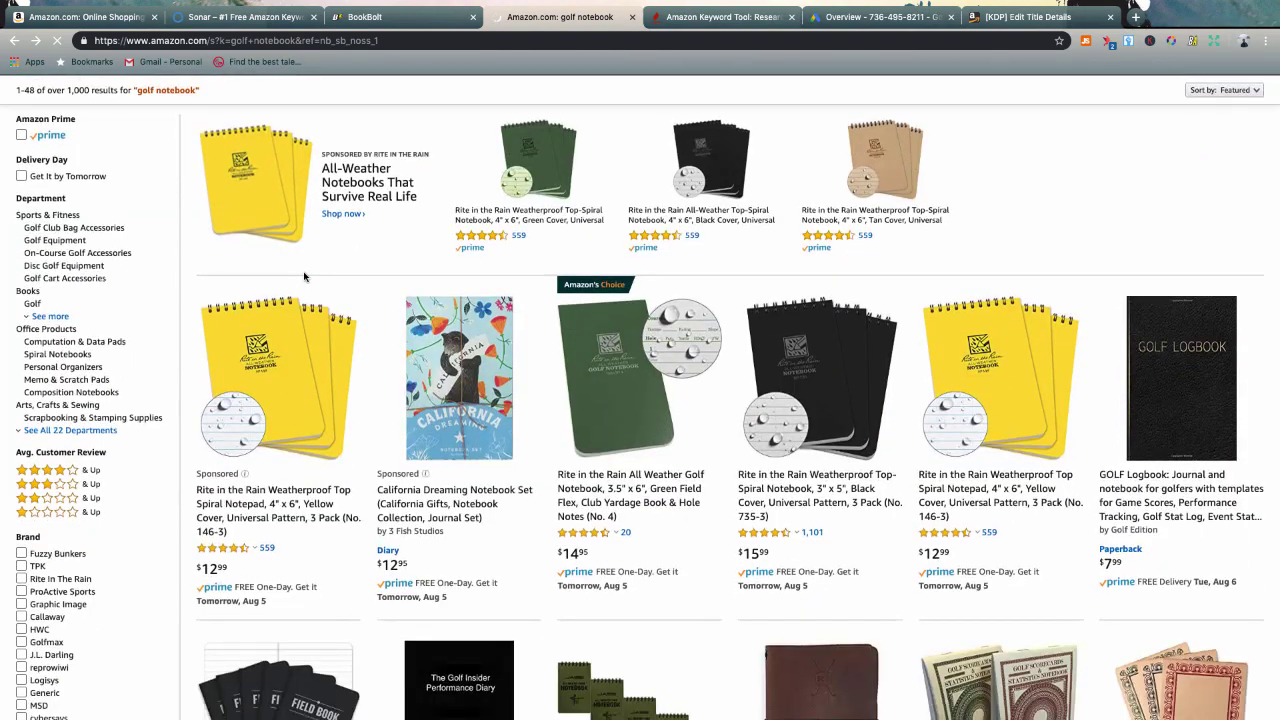
scroll(305, 277, "down", 1)
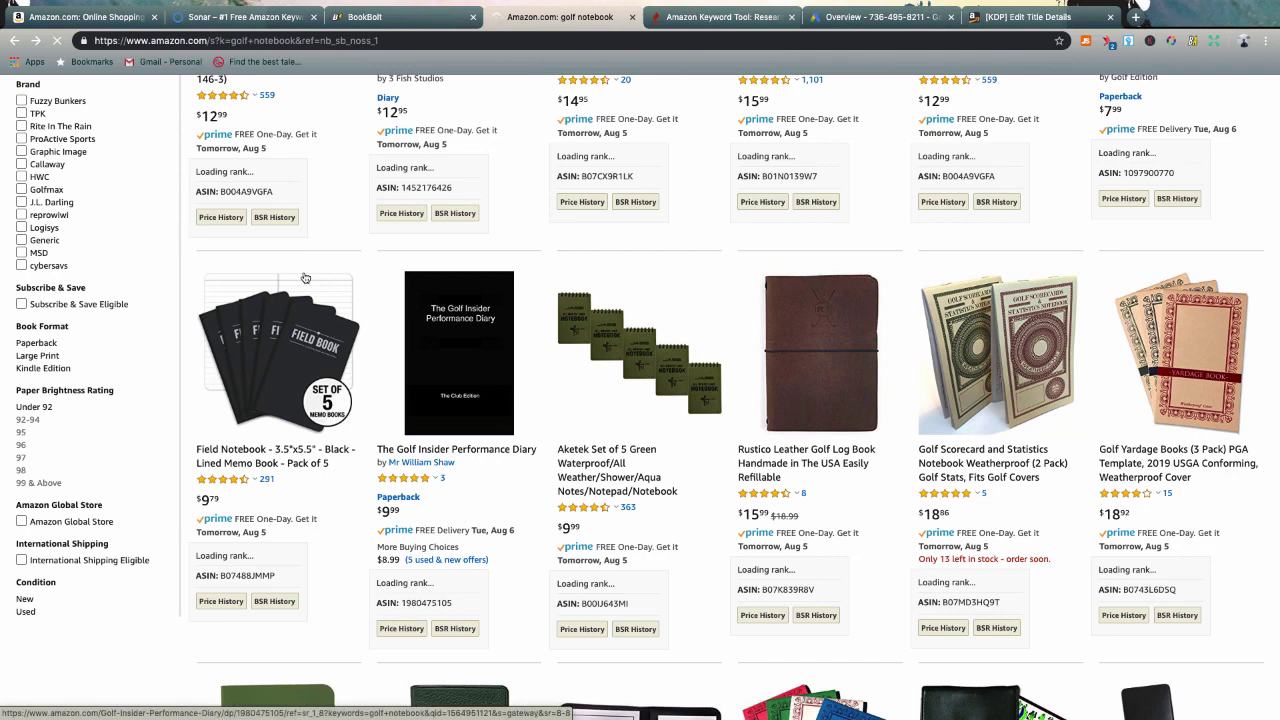
scroll(305, 278, "down", 3)
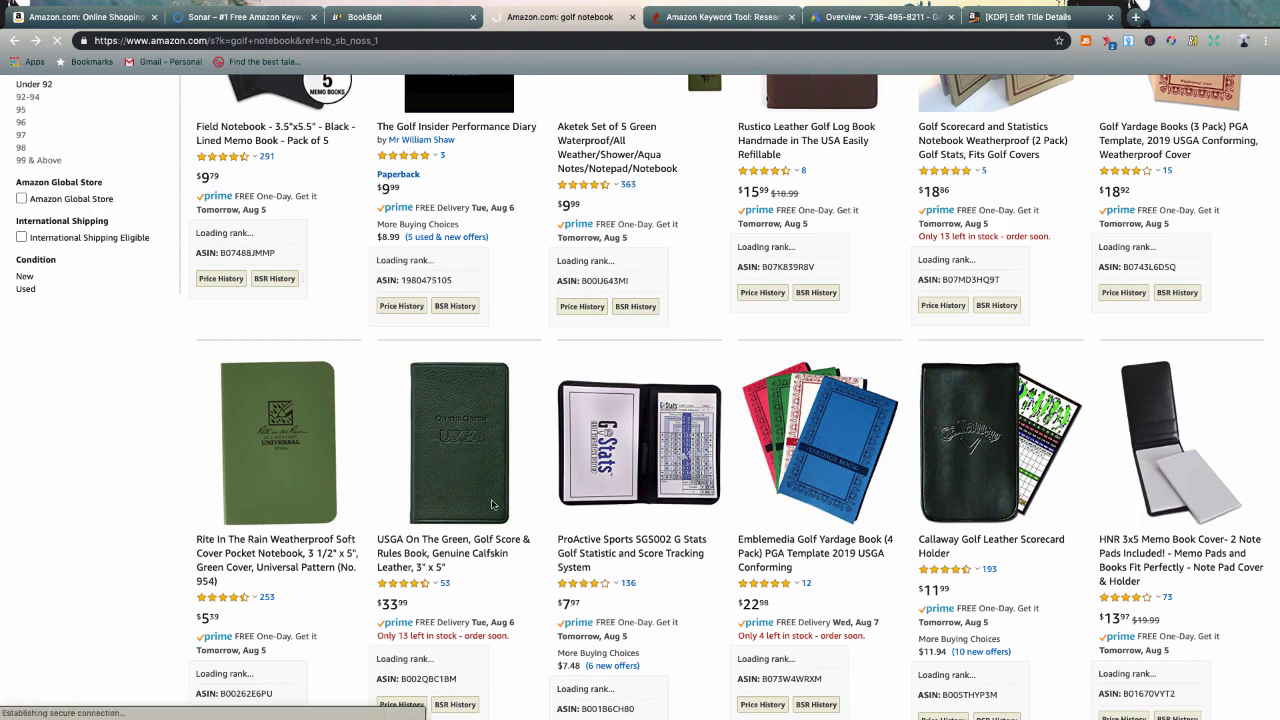
scroll(491, 504, "down", 5)
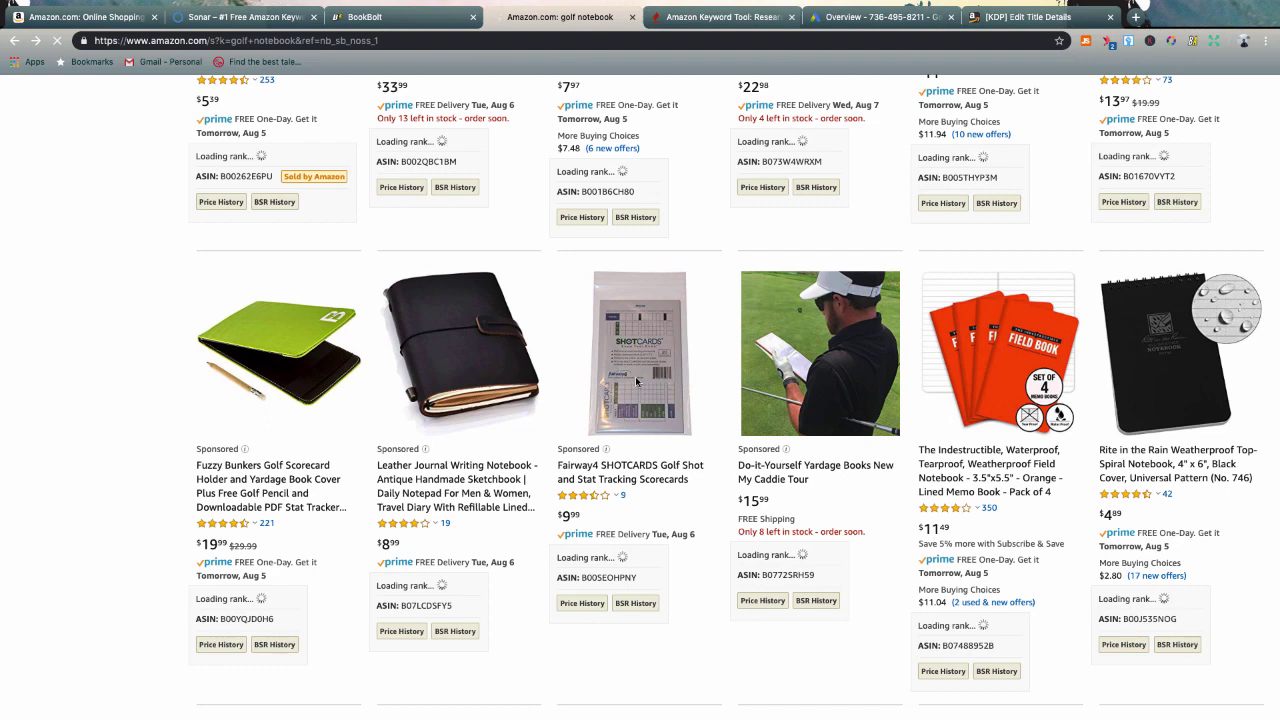
scroll(636, 382, "down", 2)
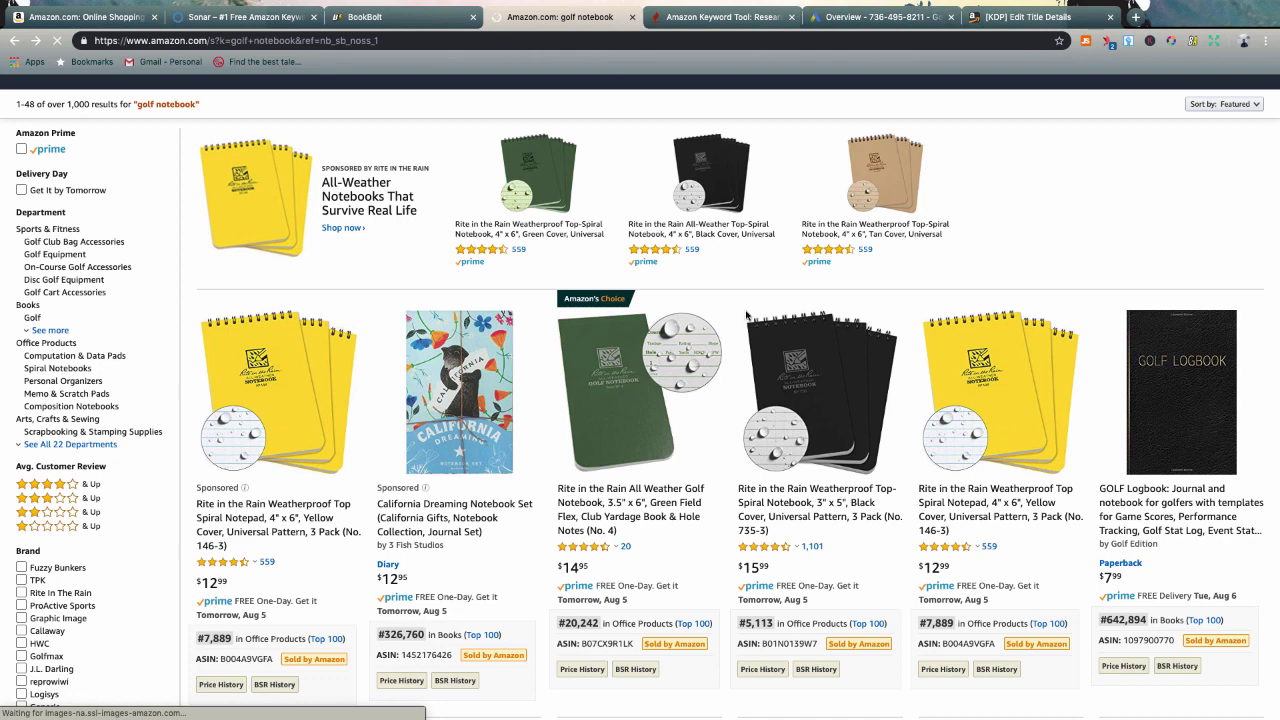
scroll(746, 316, "down", 2)
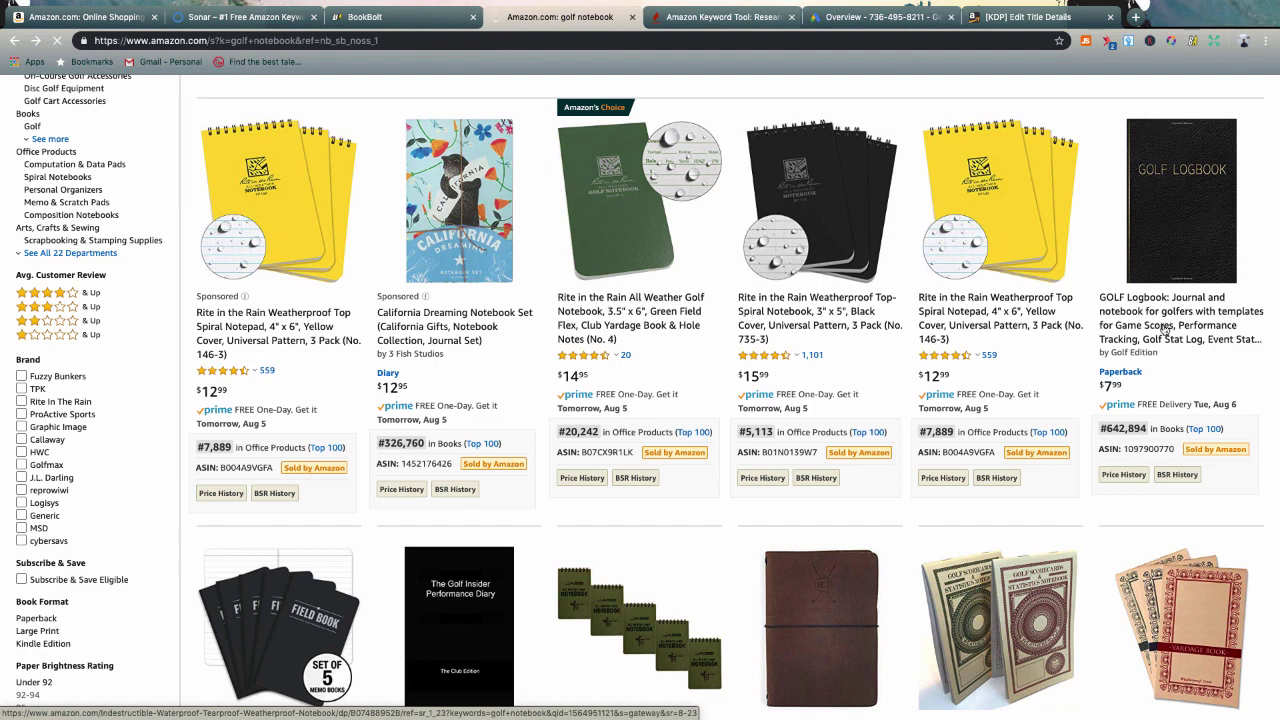
scroll(1146, 318, "down", 1)
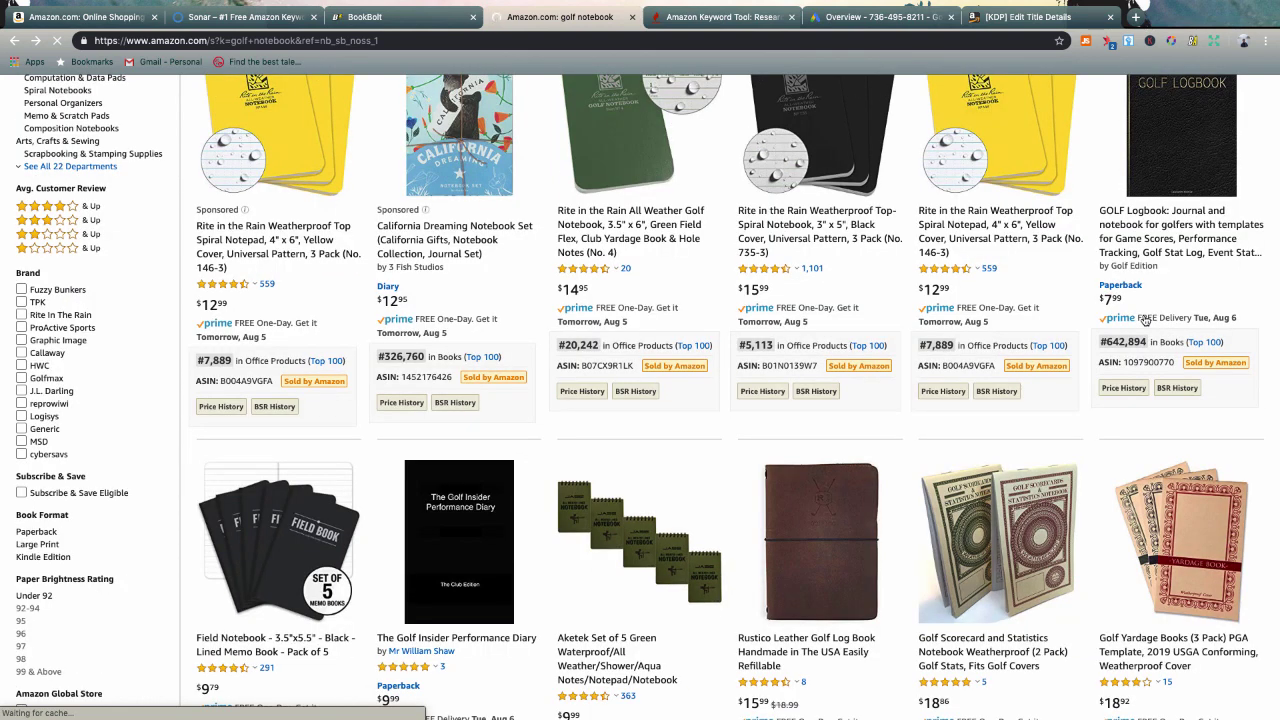
key("super+Tab")
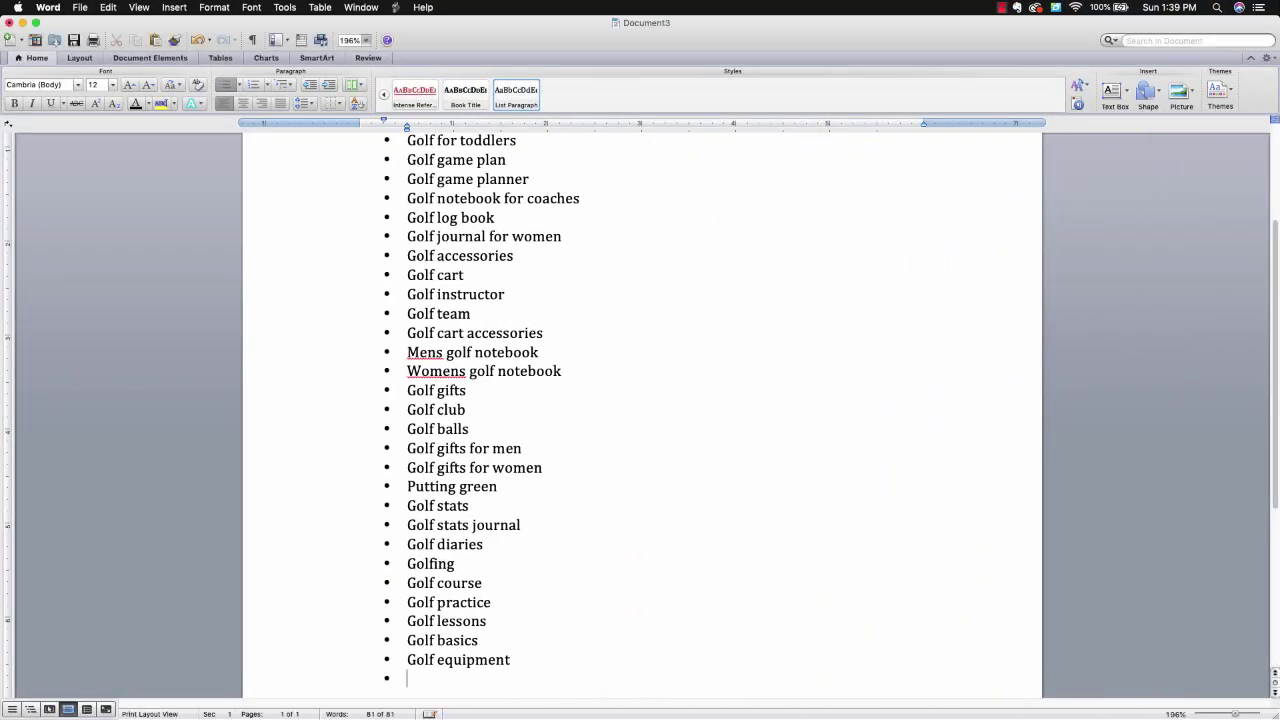
type("golf stat")
key("super+Tab")
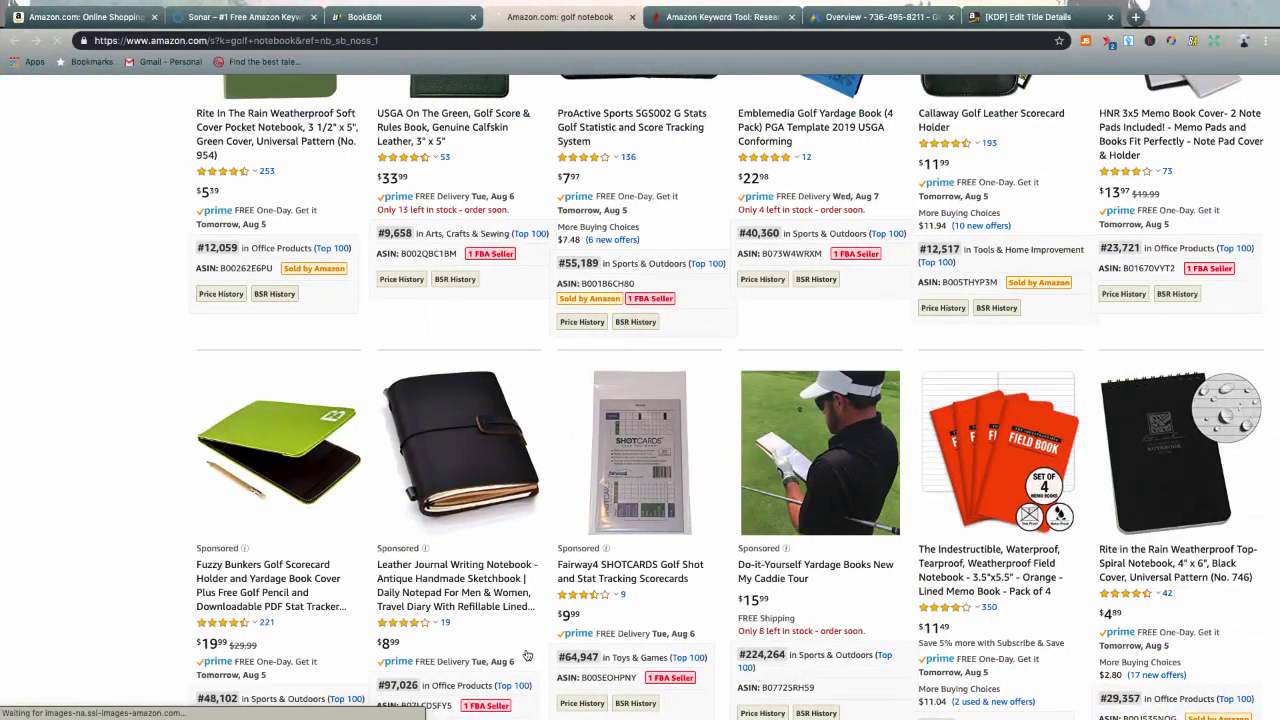
Step: Review more Amazon results and add Play golf to the Word list
scroll(526, 654, "down", 5)
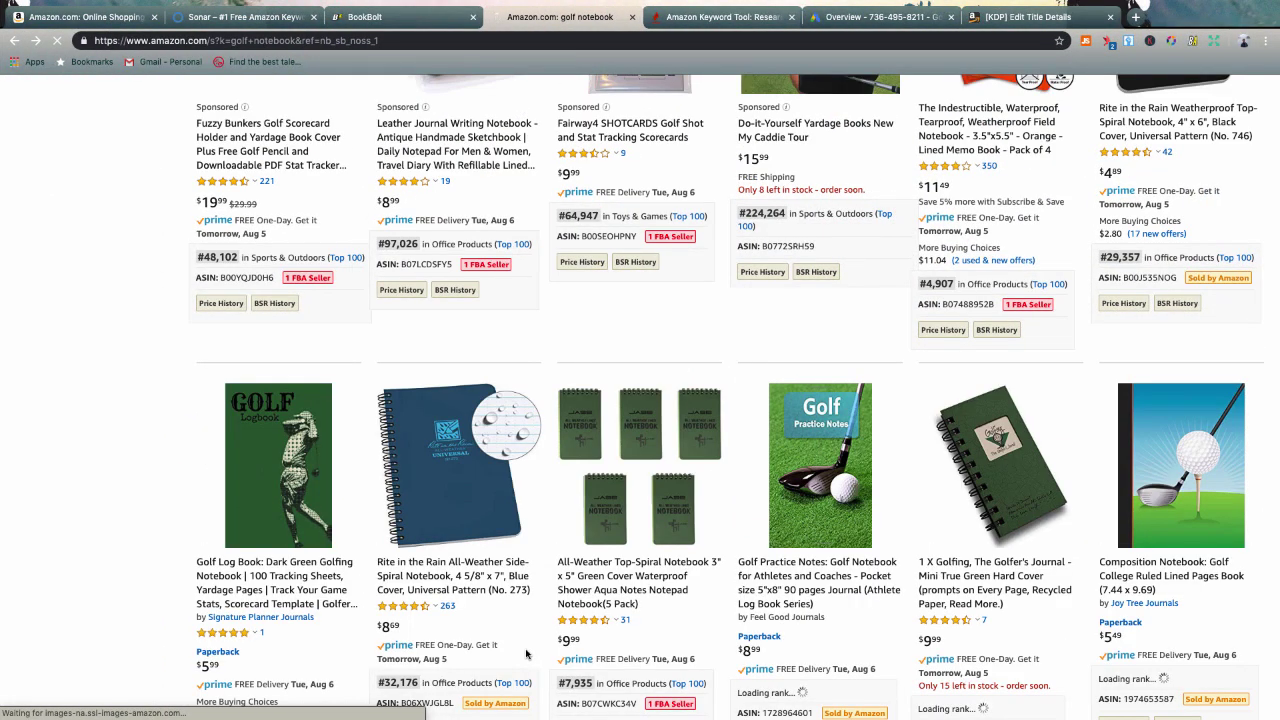
scroll(223, 587, "down", 4)
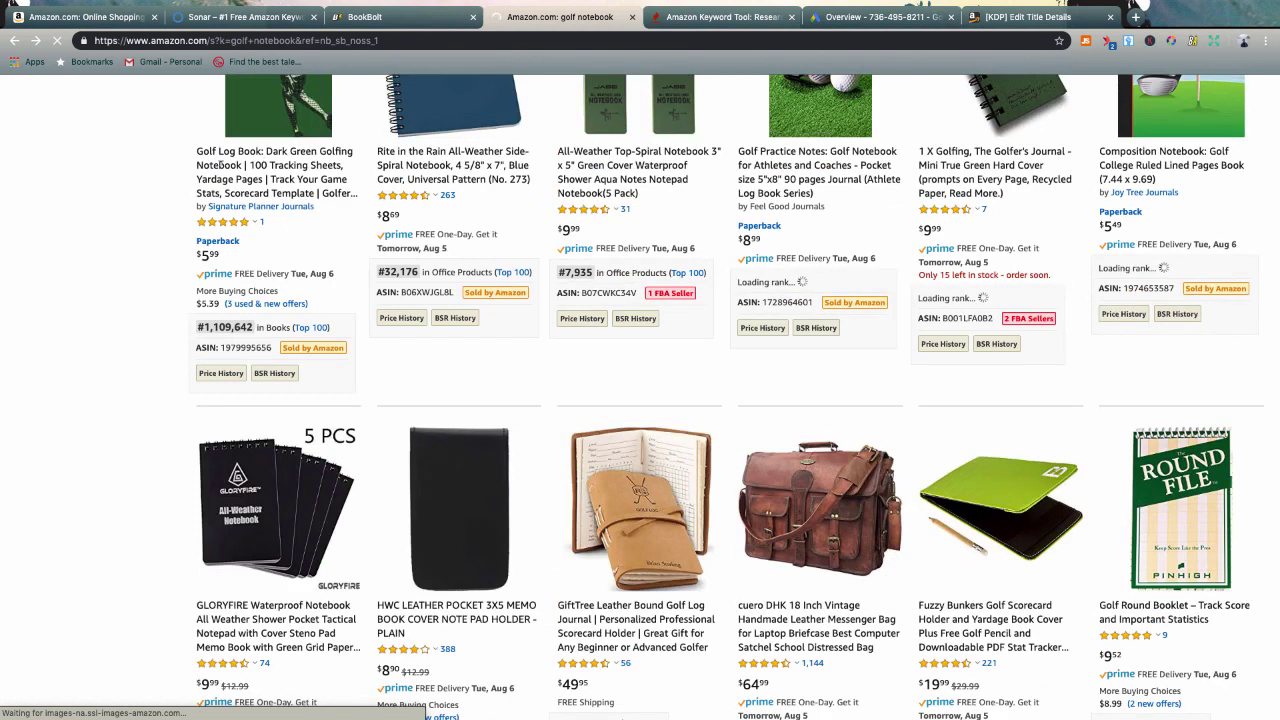
scroll(238, 180, "down", 5)
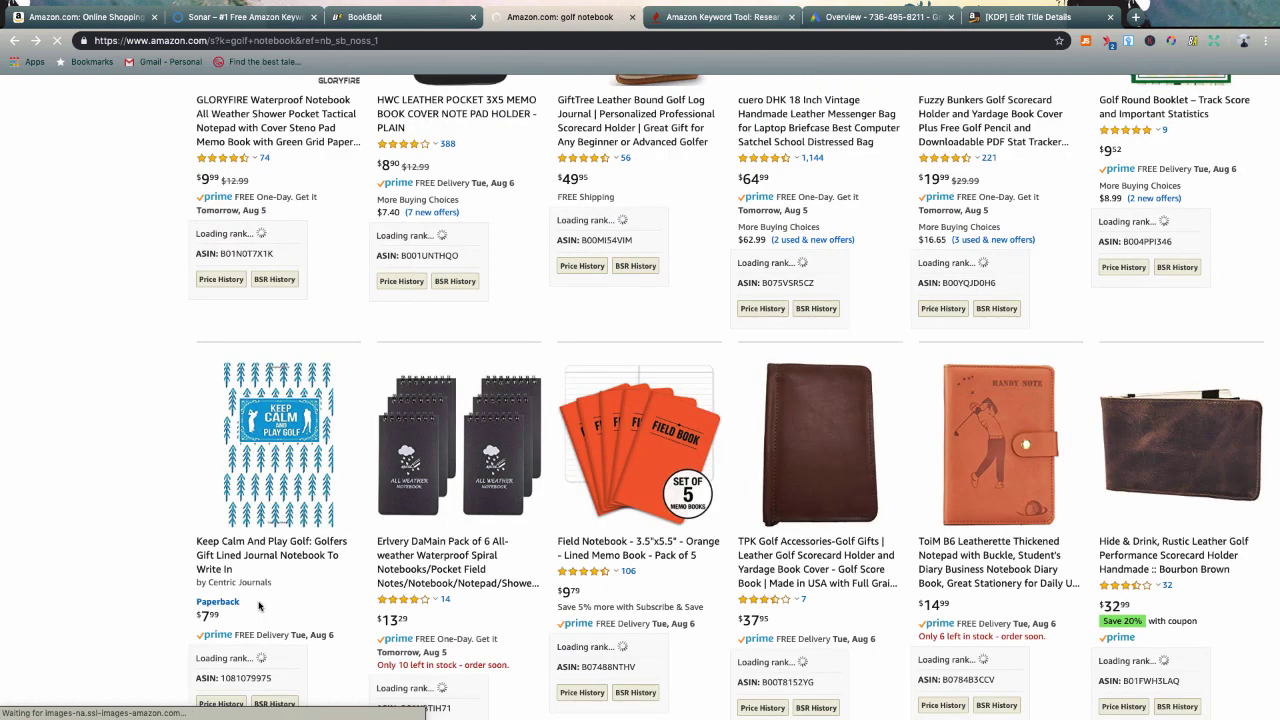
scroll(300, 600, "up", 1)
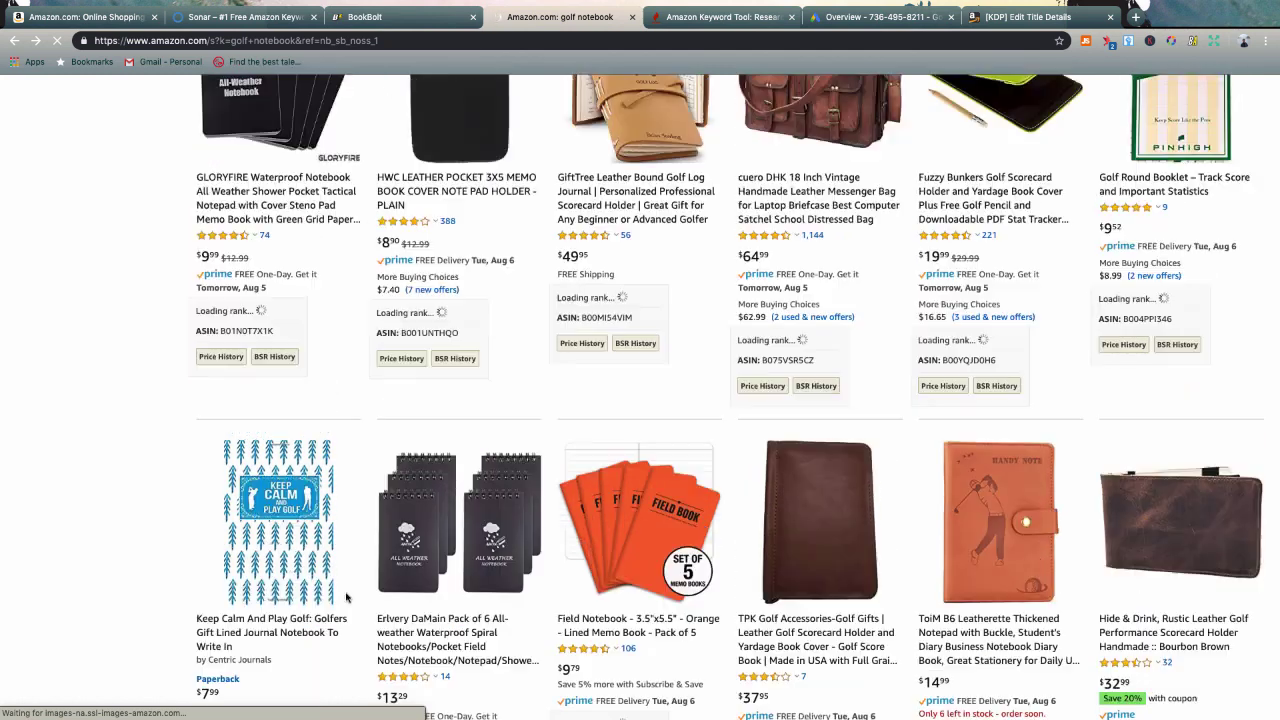
scroll(346, 597, "up", 3)
key("ctrl+Left")
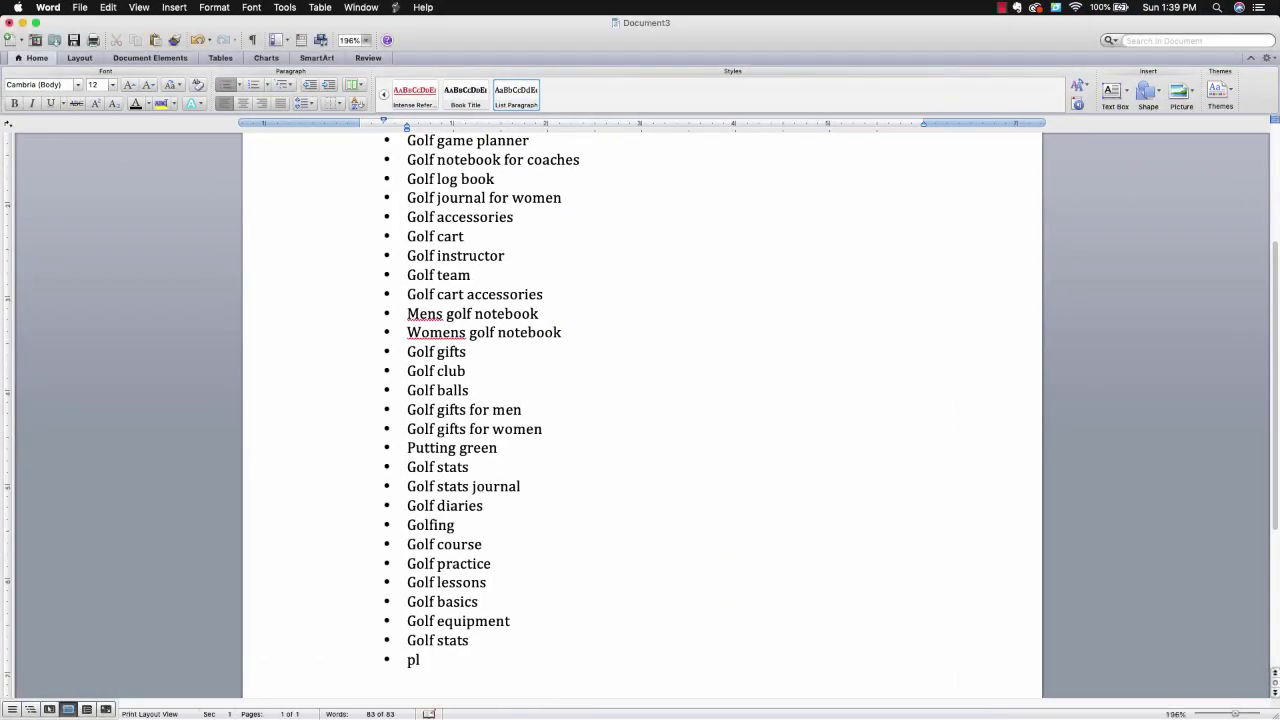
type("ay golf")
key("ctrl+Right")
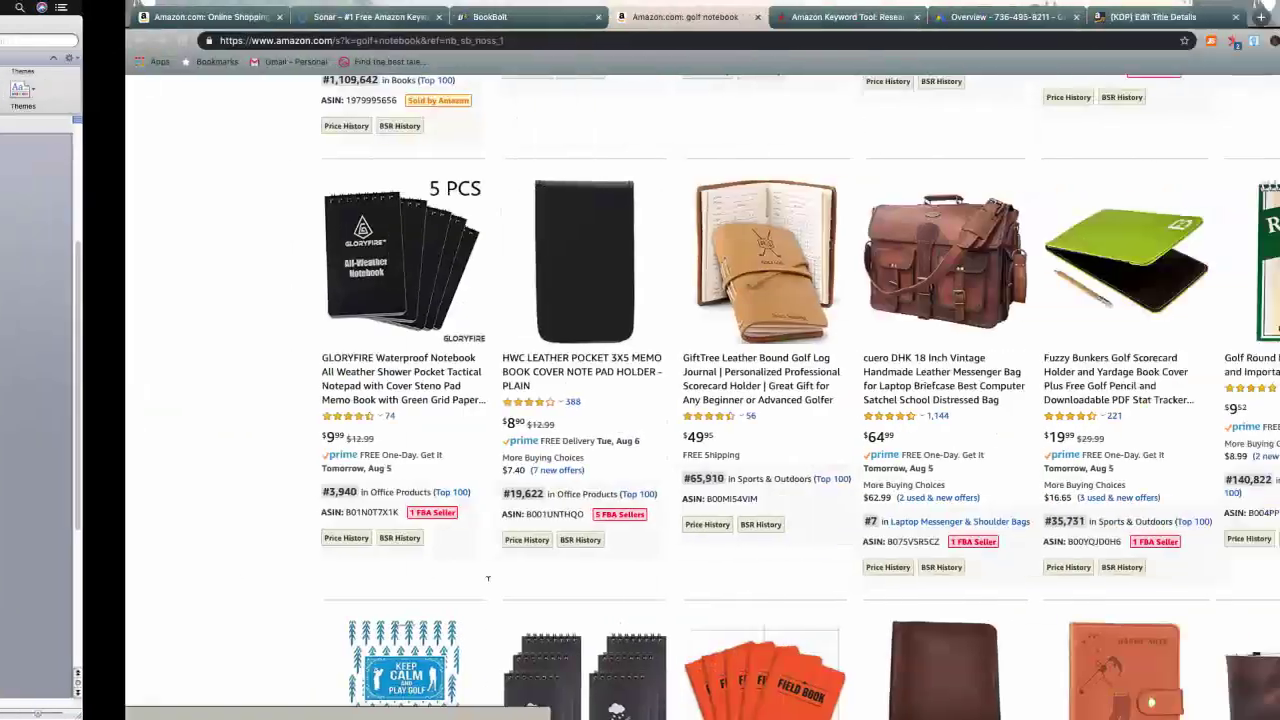
Step: Add Golf course yardage to the Word list and resume browsing Amazon results
scroll(489, 585, "down", 6)
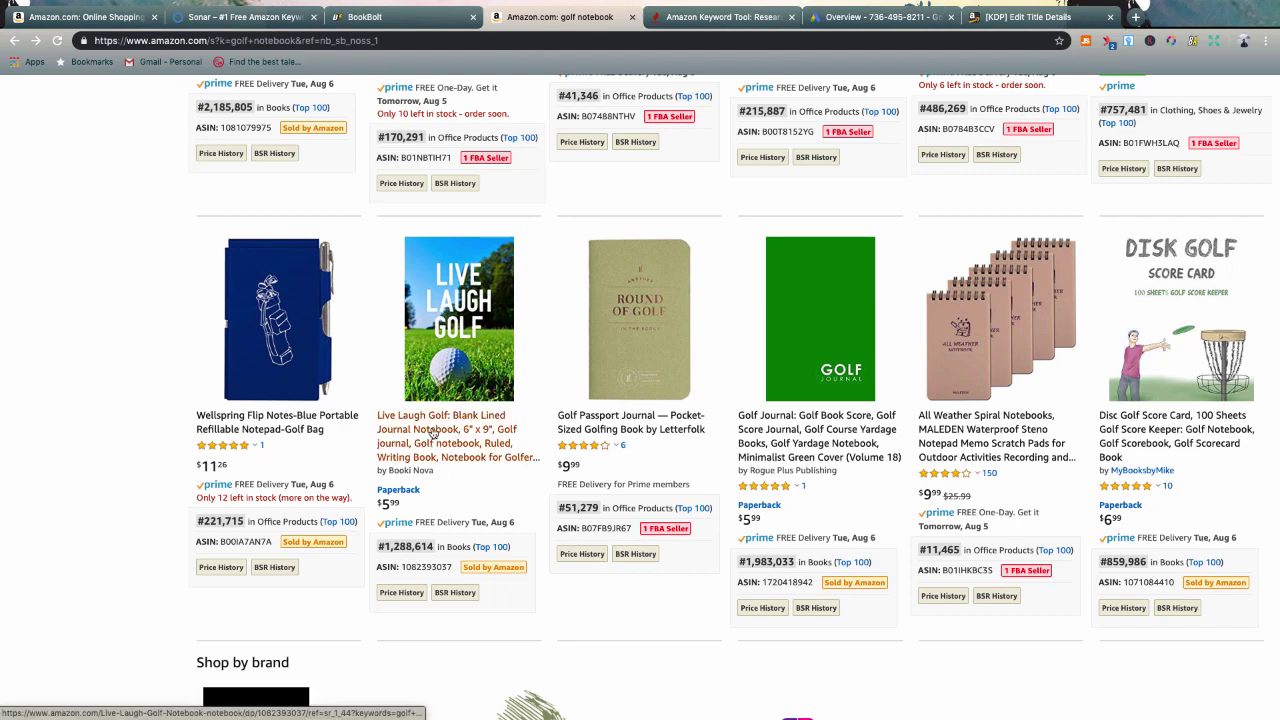
scroll(470, 490, "down", 1)
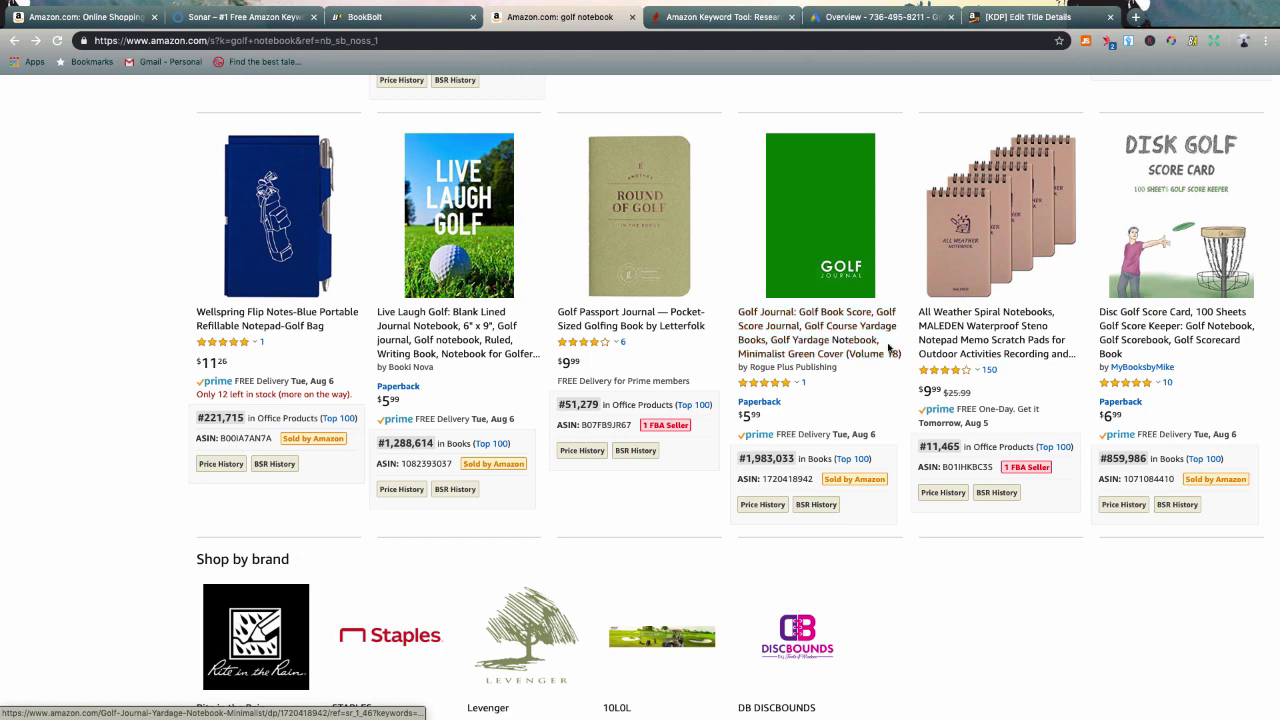
key("super+Tab")
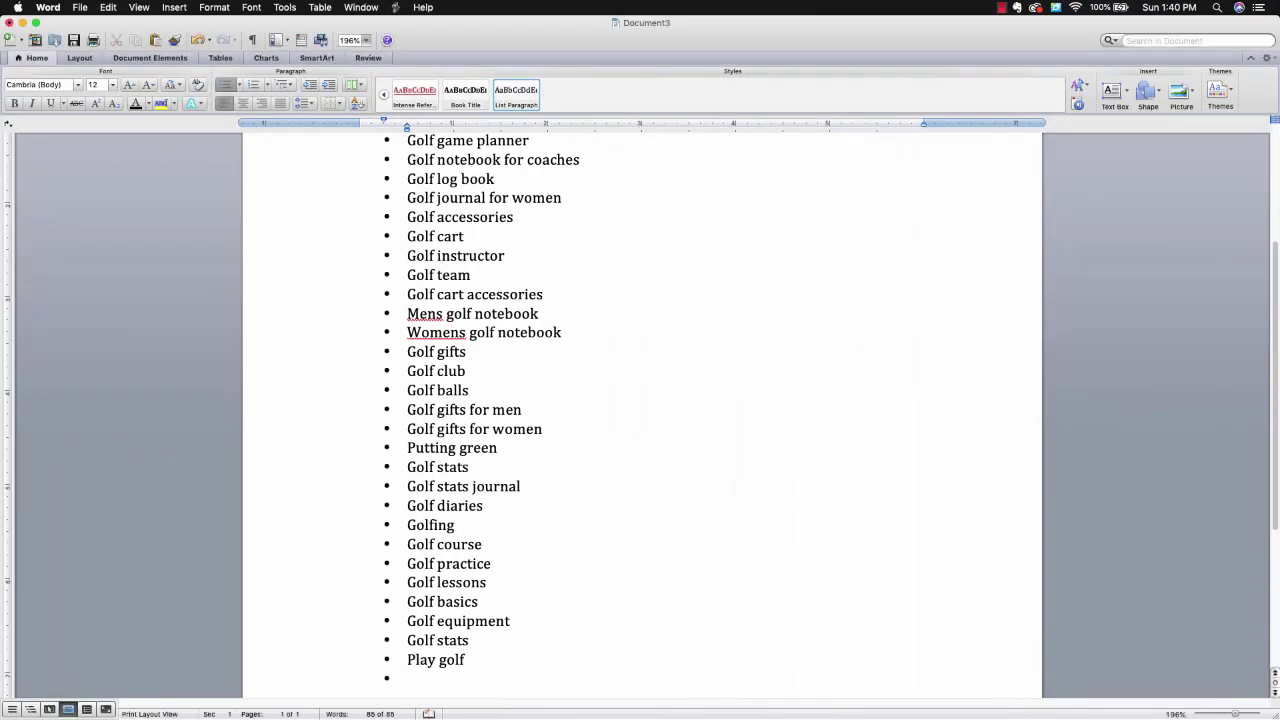
type("lf course yardage")
key("super+Tab")
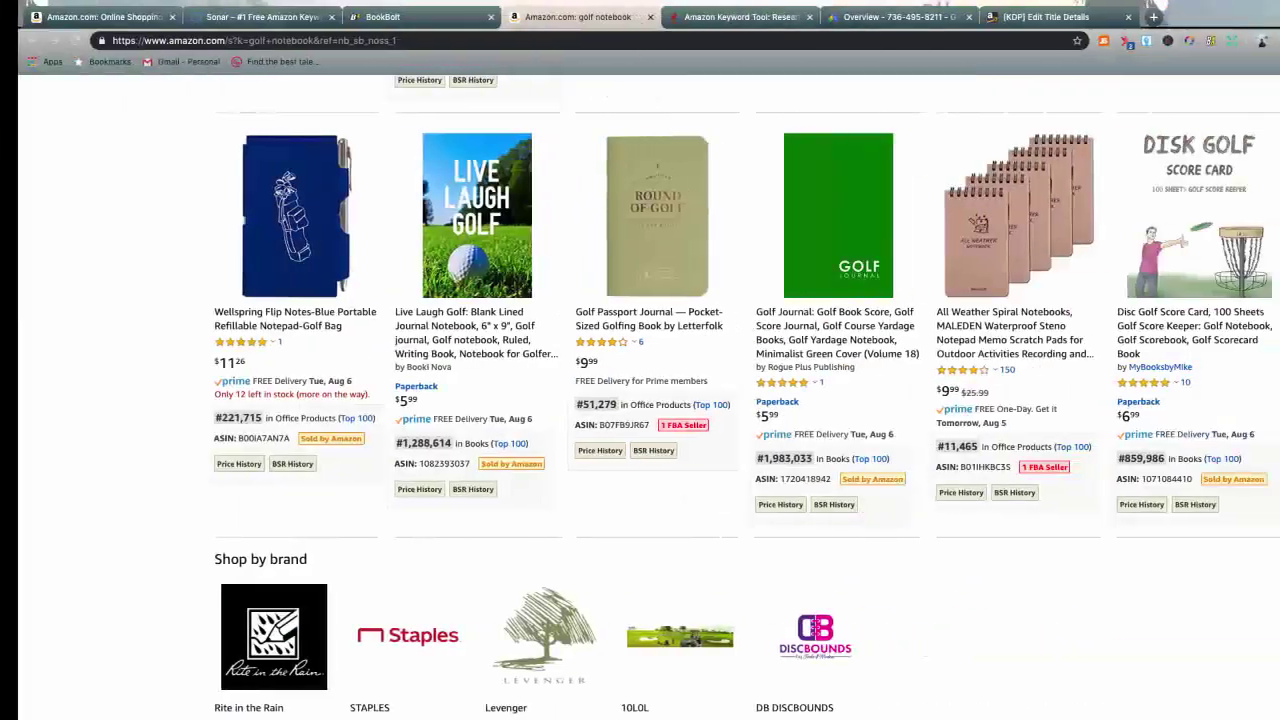
scroll(560, 565, "down", 6)
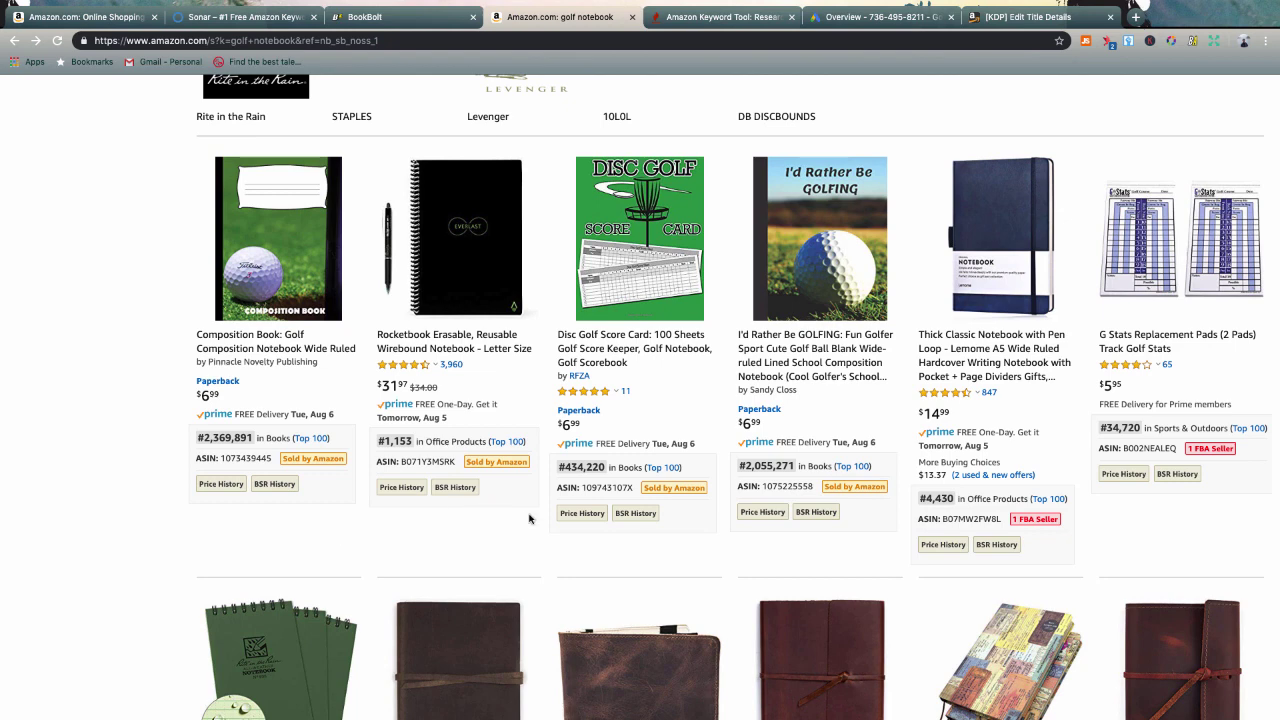
Step: Search Keyword Tool's Amazon tab for 'golf', returning 307 unique keywords
left_click(701, 28)
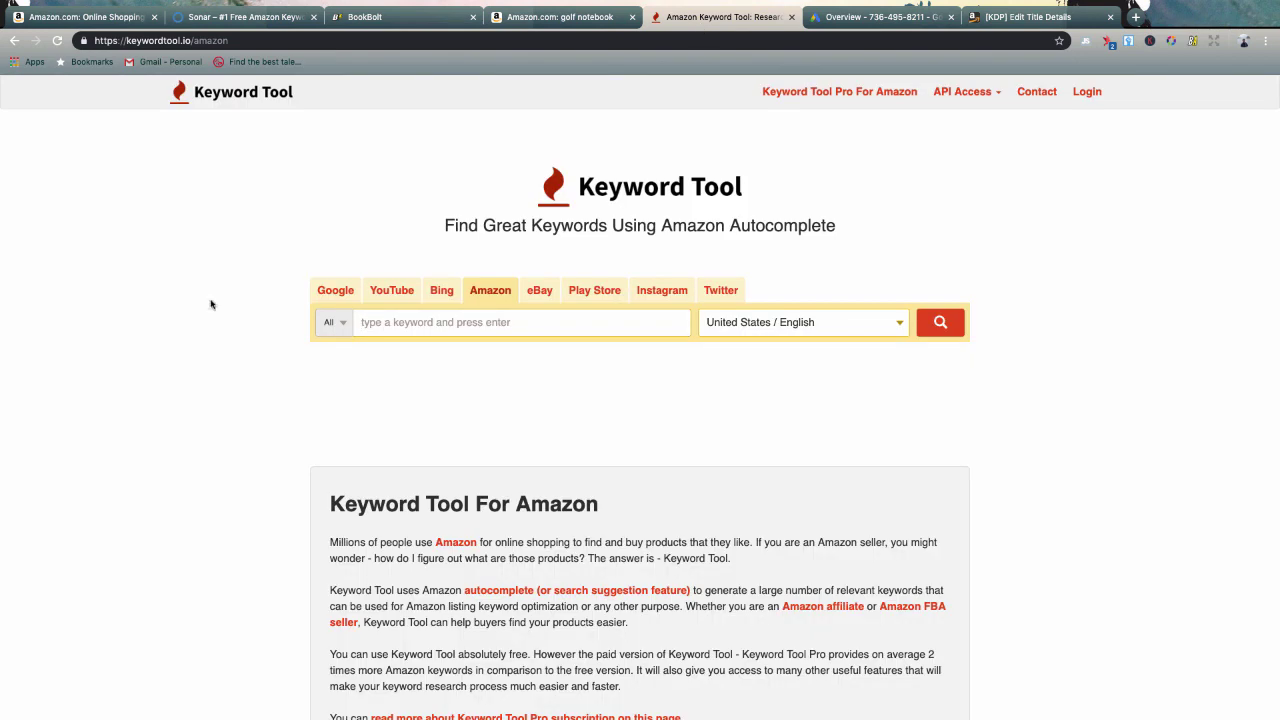
scroll(210, 304, "down", 2)
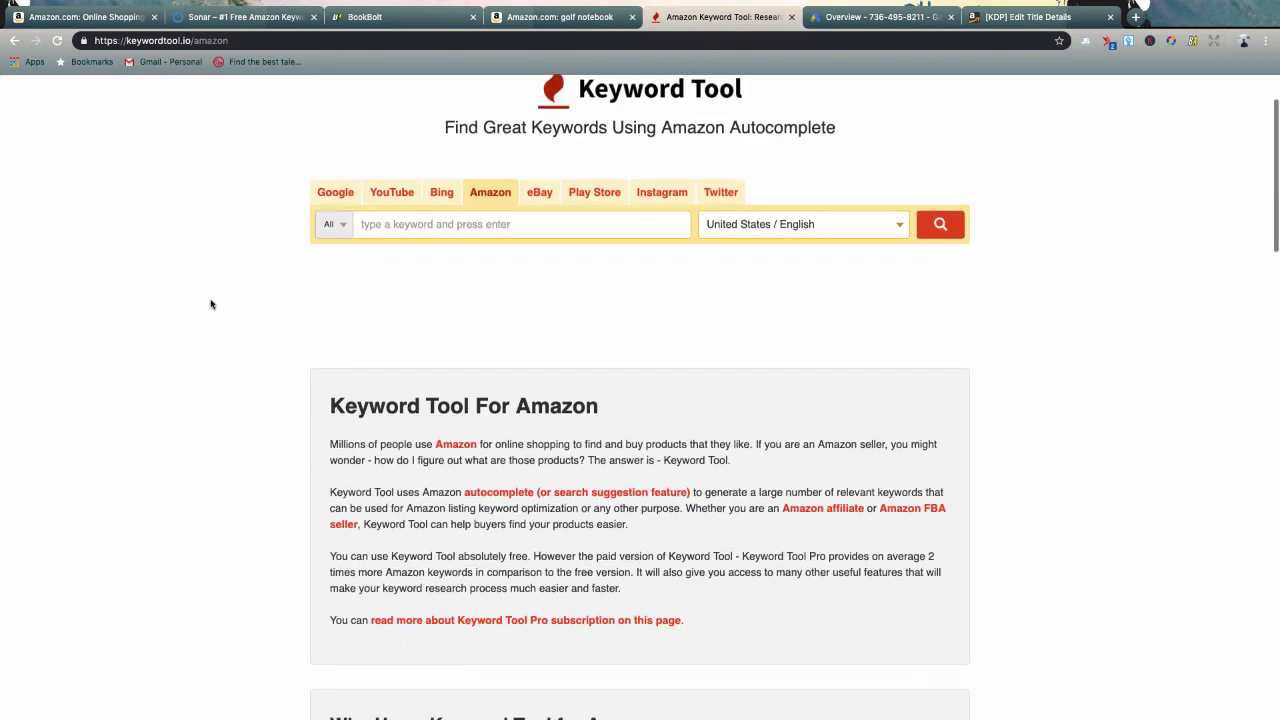
left_click(467, 222)
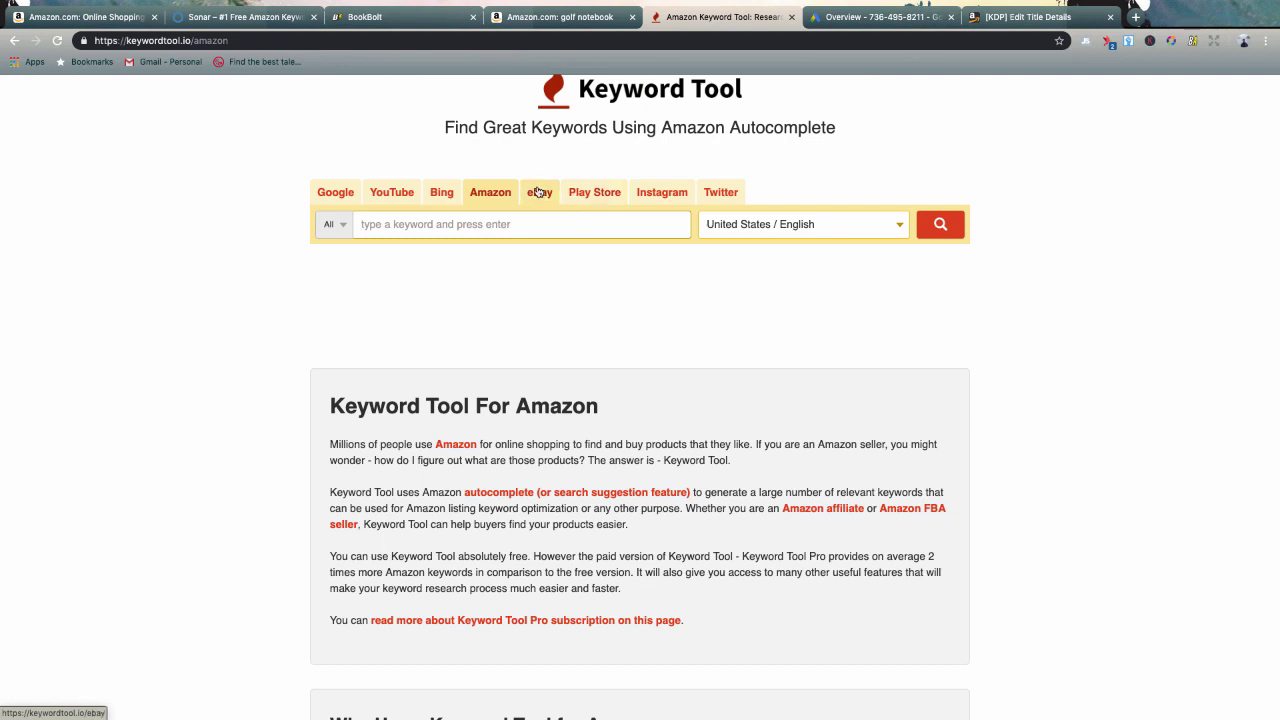
type("golf")
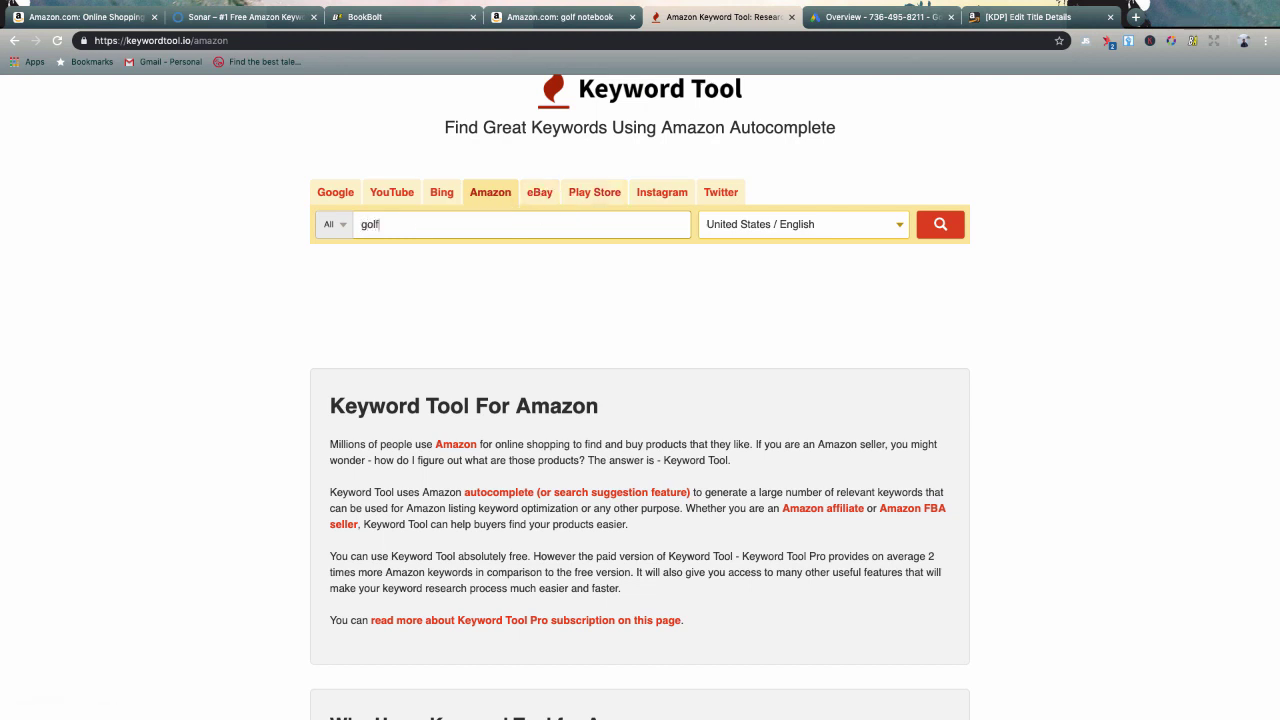
key("Return")
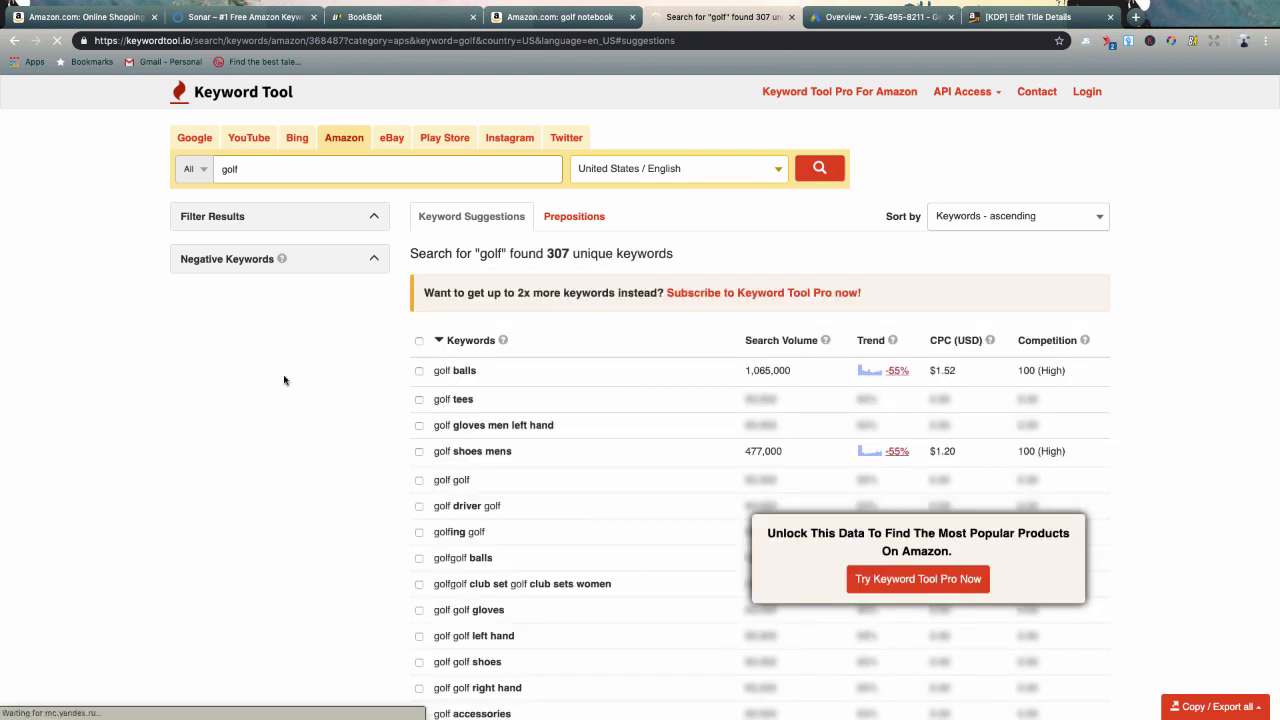
Step: Browse the Amazon golf suggestions and add 'Golf journal & log book' to the Word list
scroll(285, 381, "down", 2)
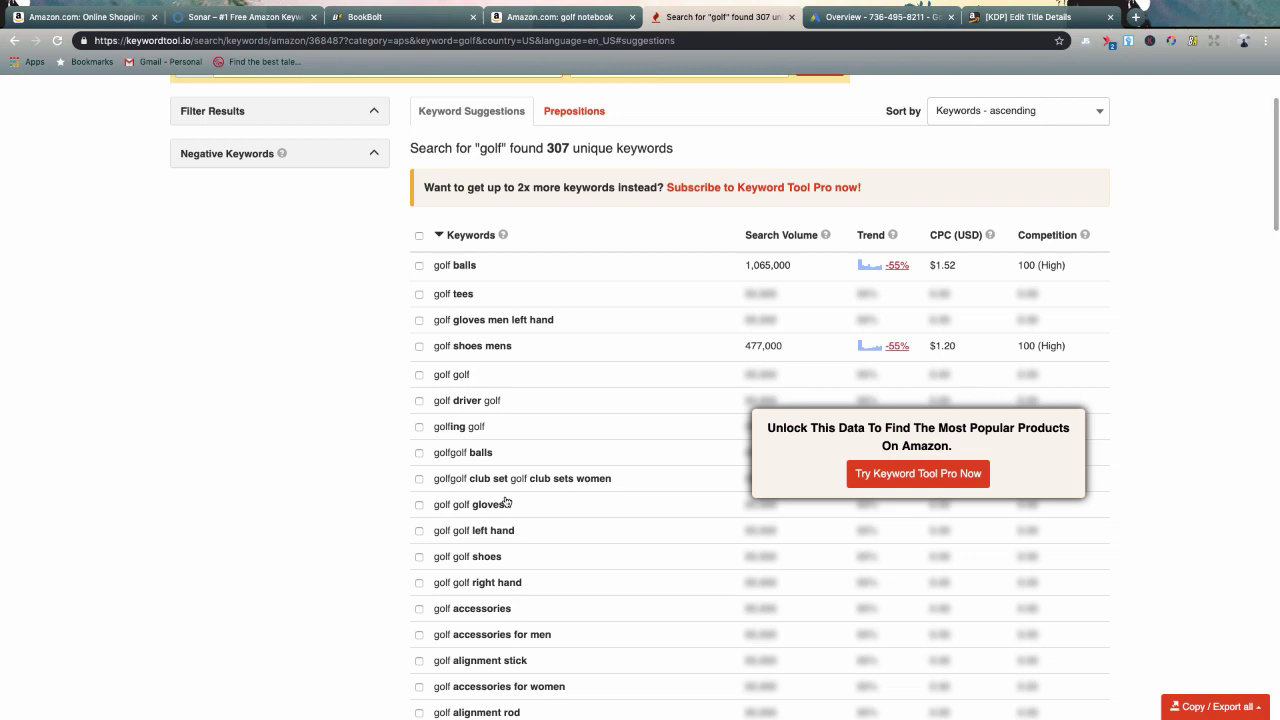
scroll(506, 502, "down", 1)
scroll(500, 548, "down", 1)
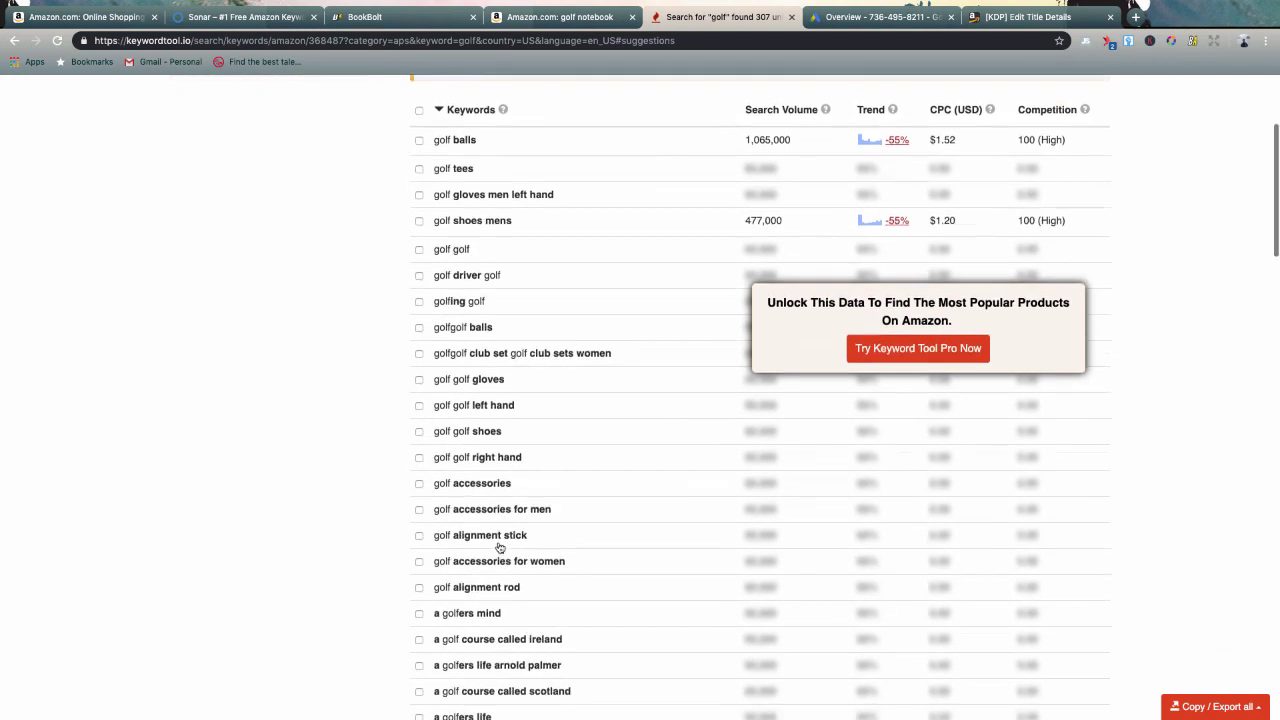
scroll(526, 535, "down", 2)
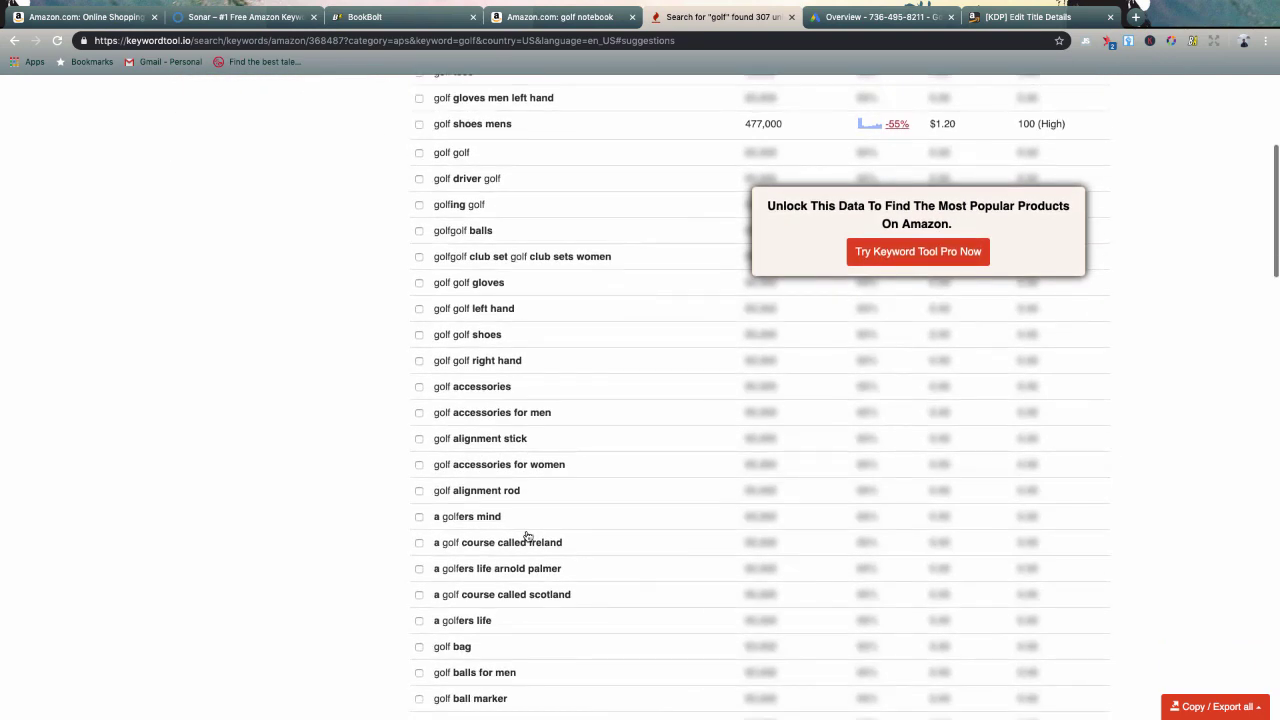
scroll(527, 537, "down", 1)
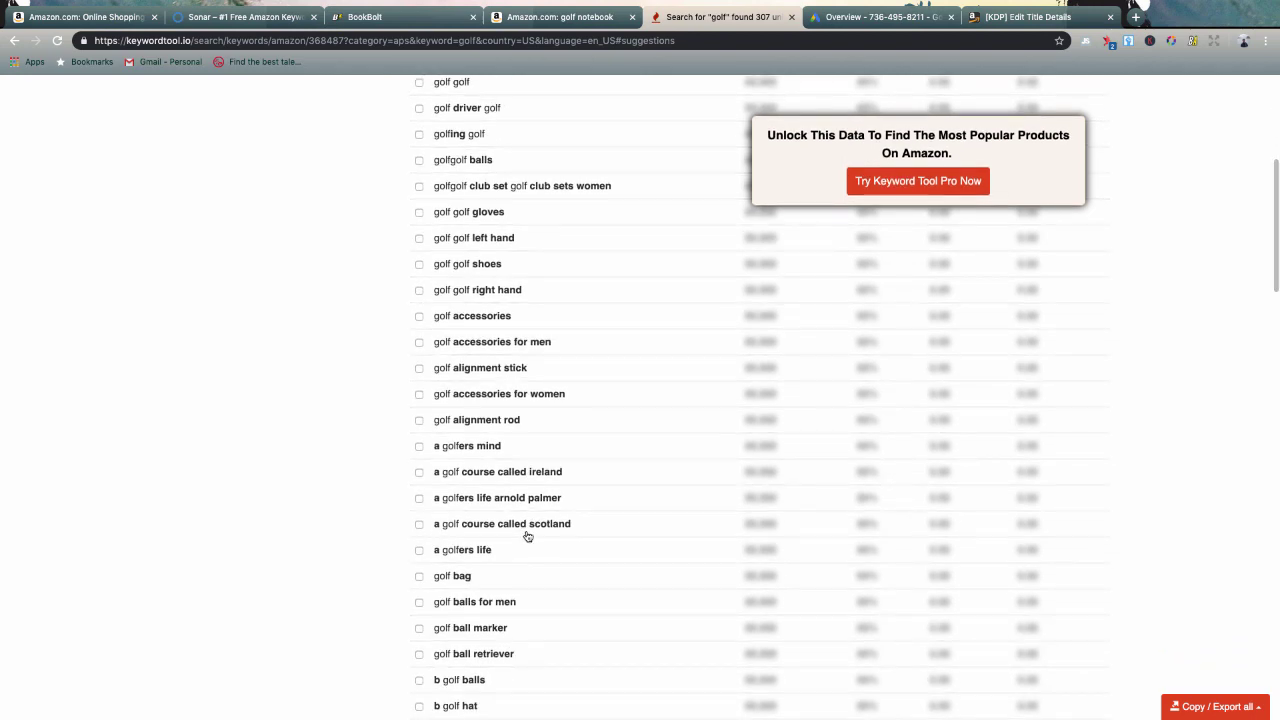
scroll(569, 543, "down", 3)
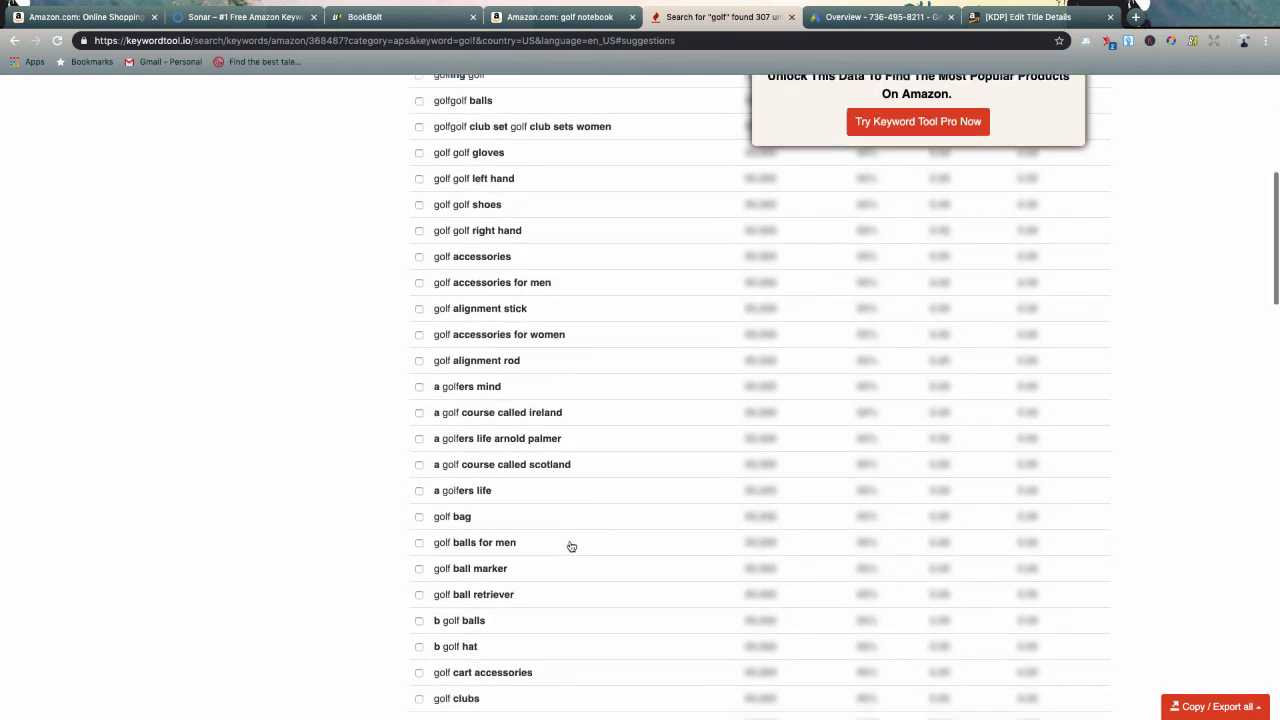
scroll(571, 546, "down", 1)
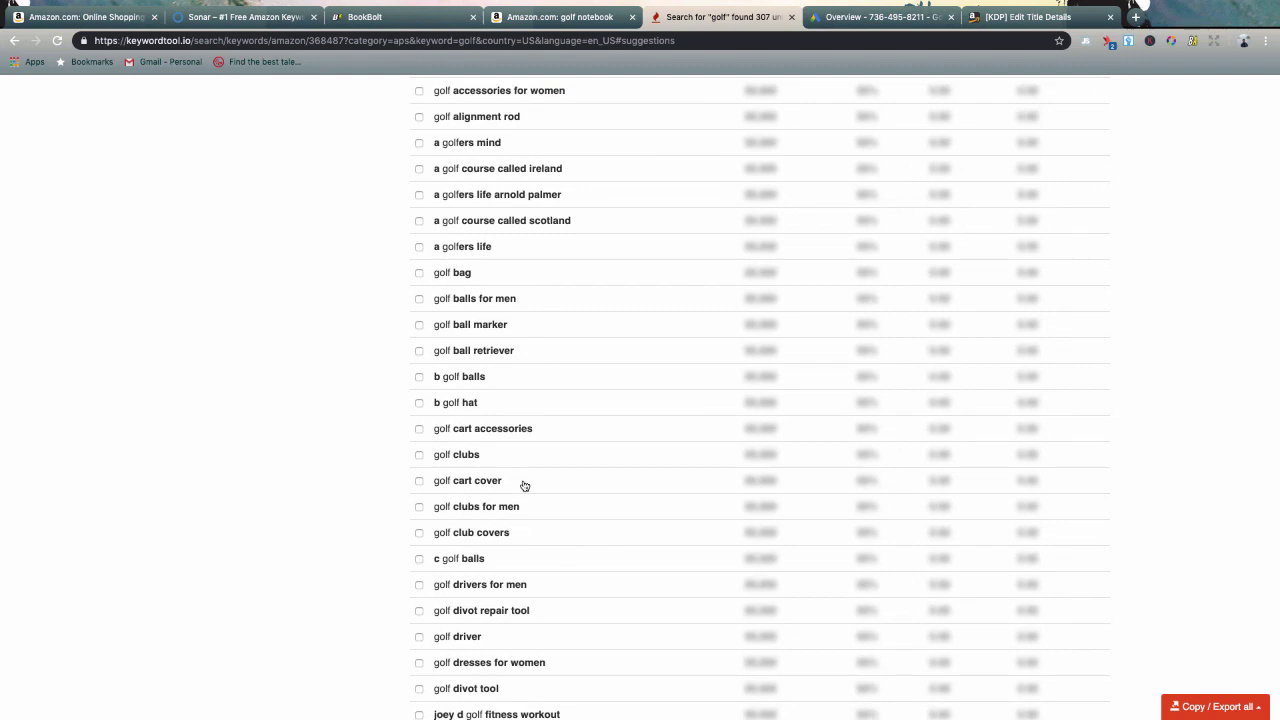
scroll(535, 555, "down", 1)
scroll(535, 555, "down", 2)
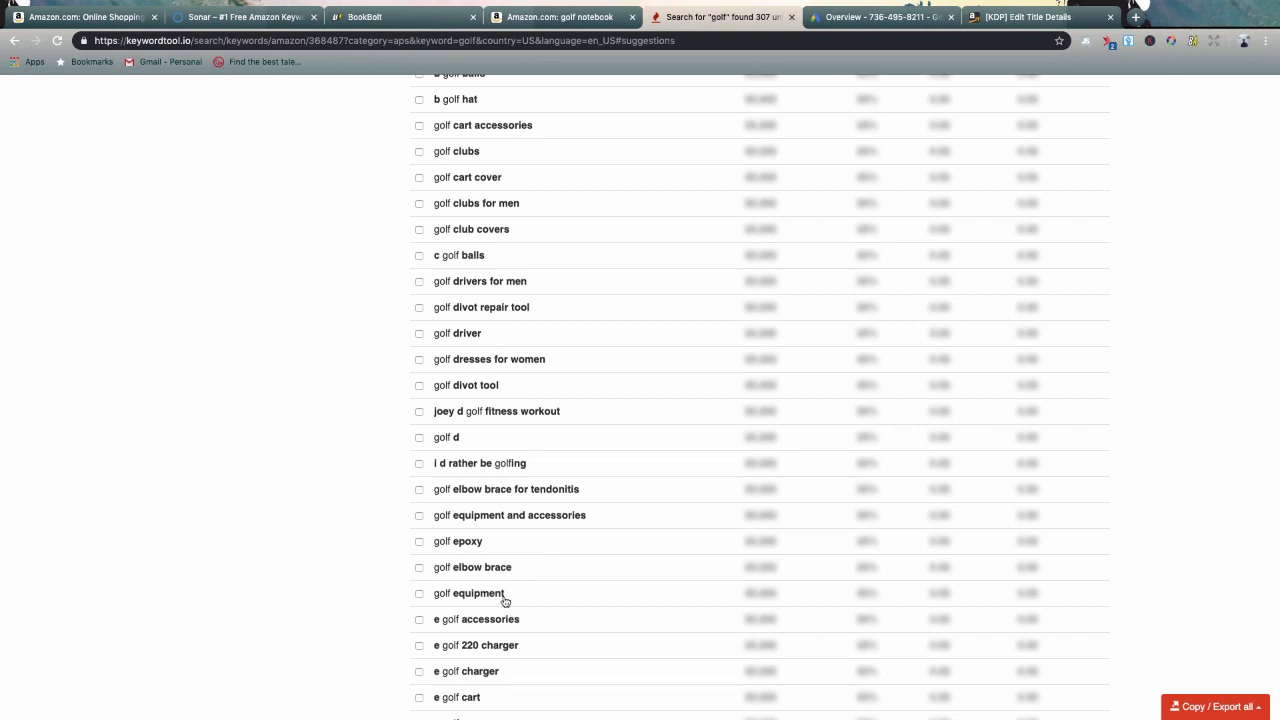
scroll(505, 600, "down", 3)
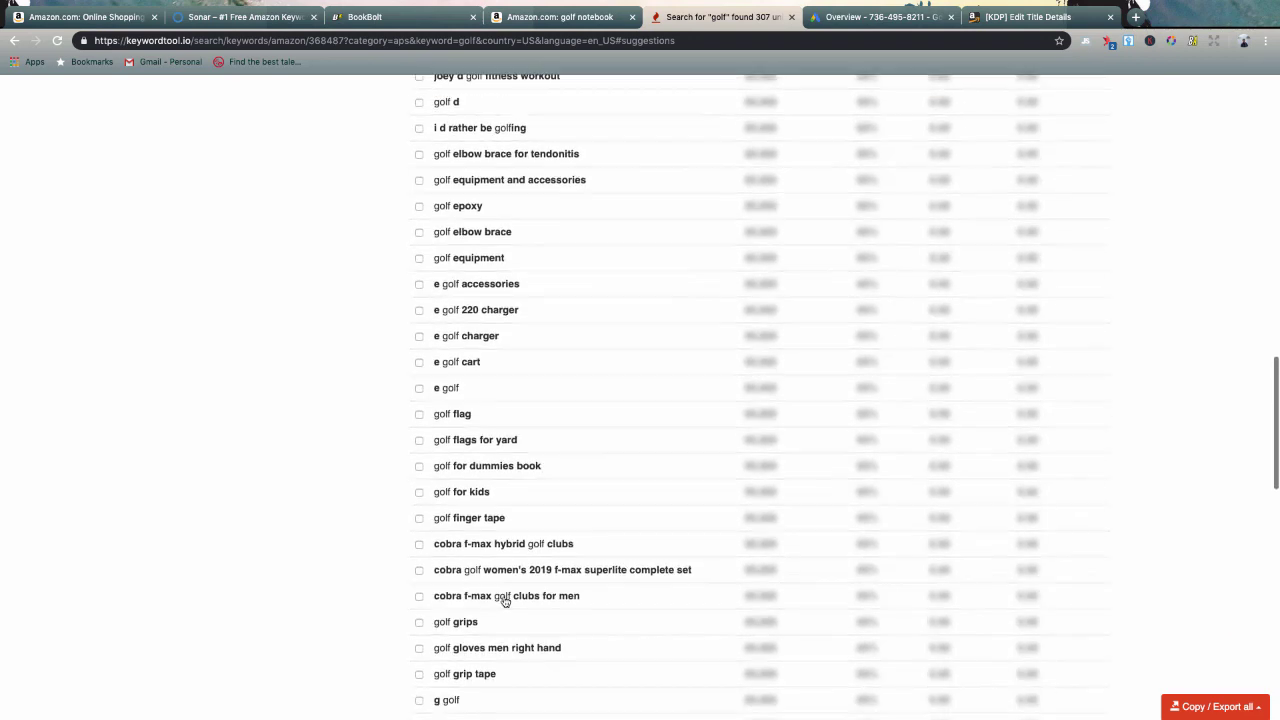
scroll(505, 600, "down", 3)
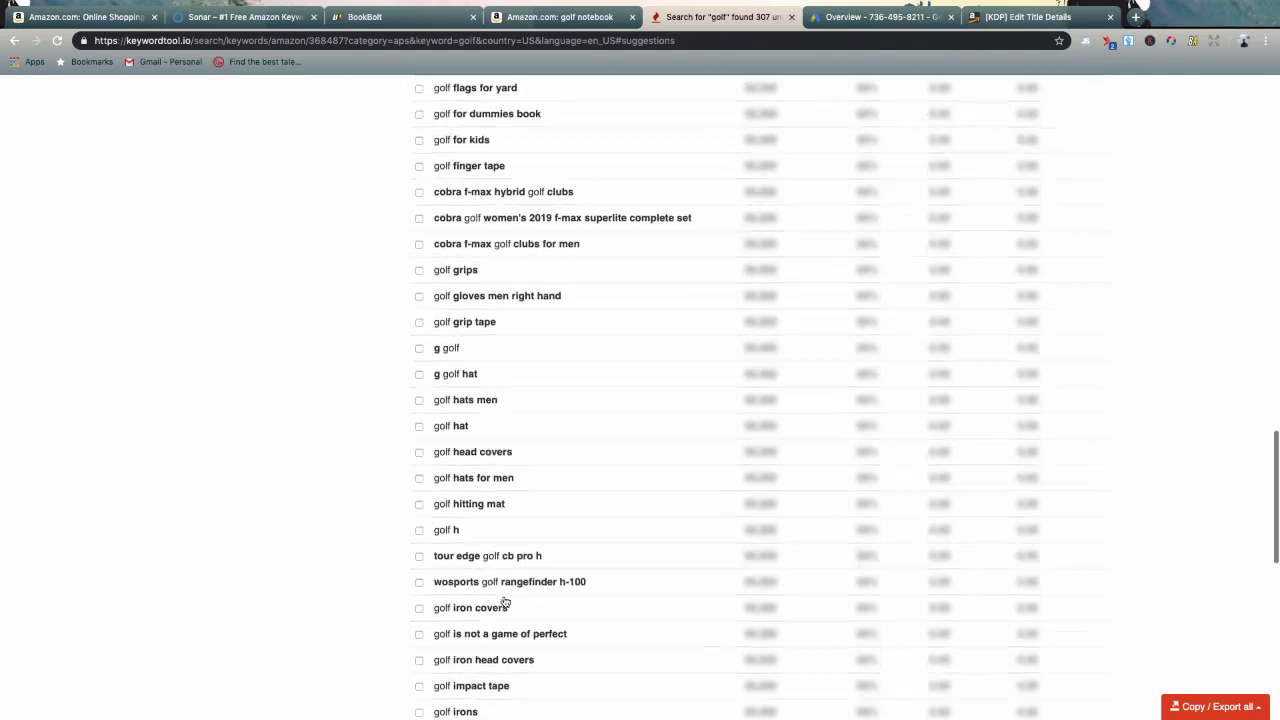
scroll(505, 602, "down", 1)
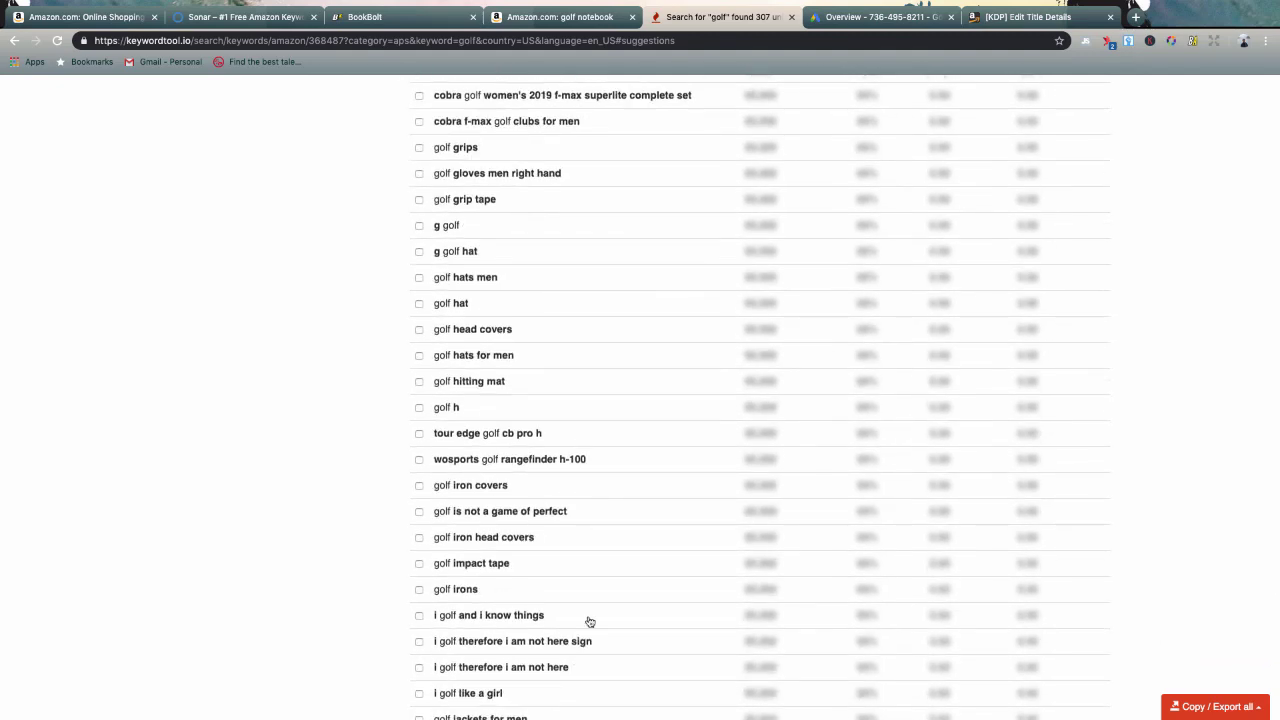
scroll(643, 580, "down", 2)
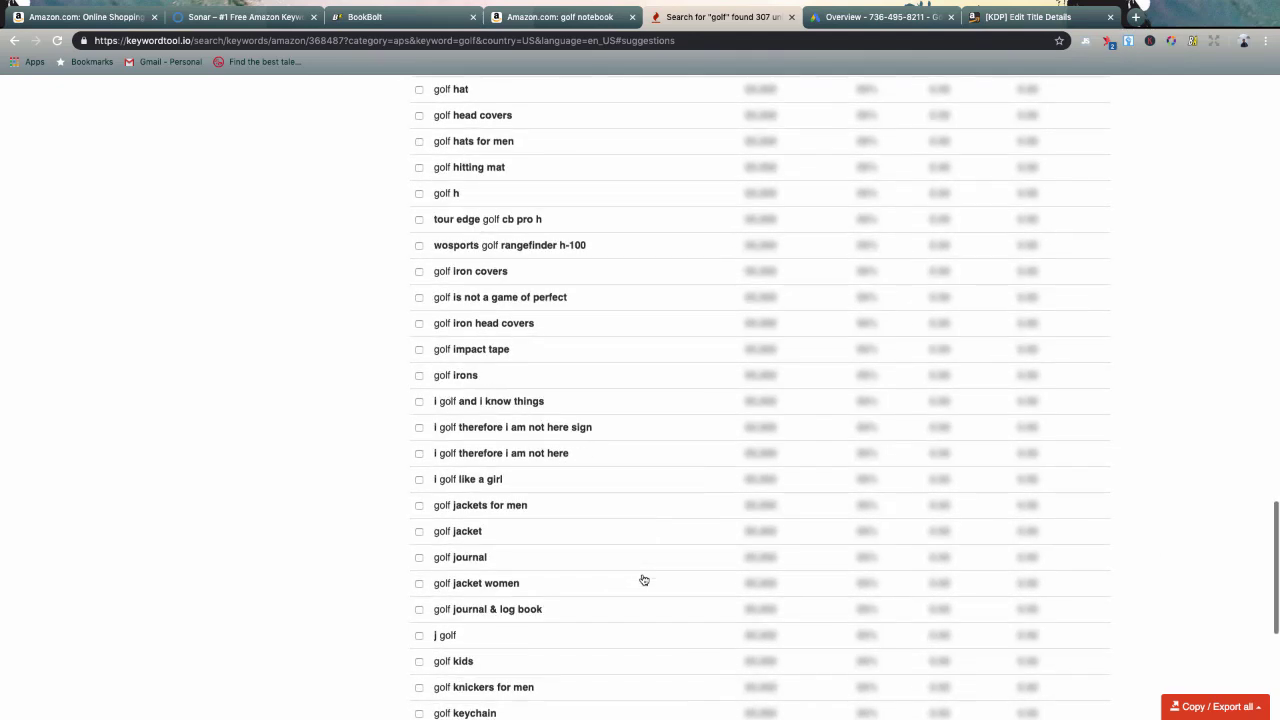
scroll(587, 563, "down", 1)
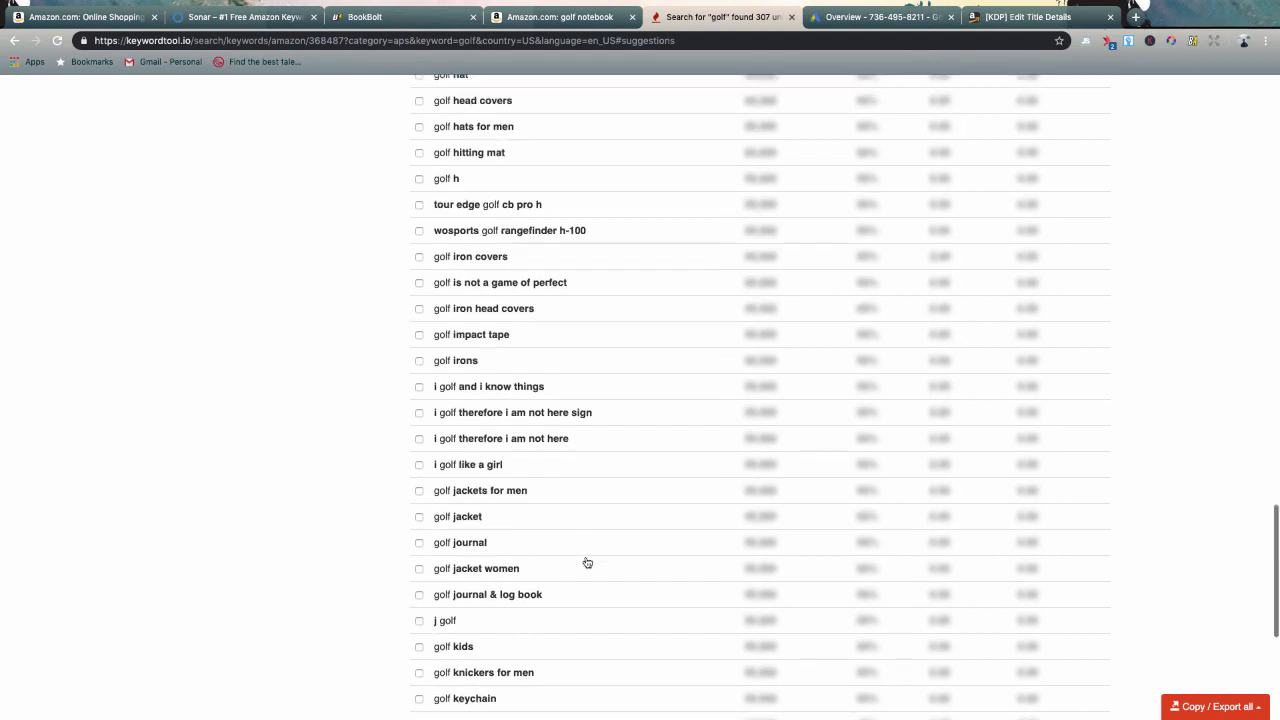
scroll(587, 563, "down", 1)
key("super+Tab")
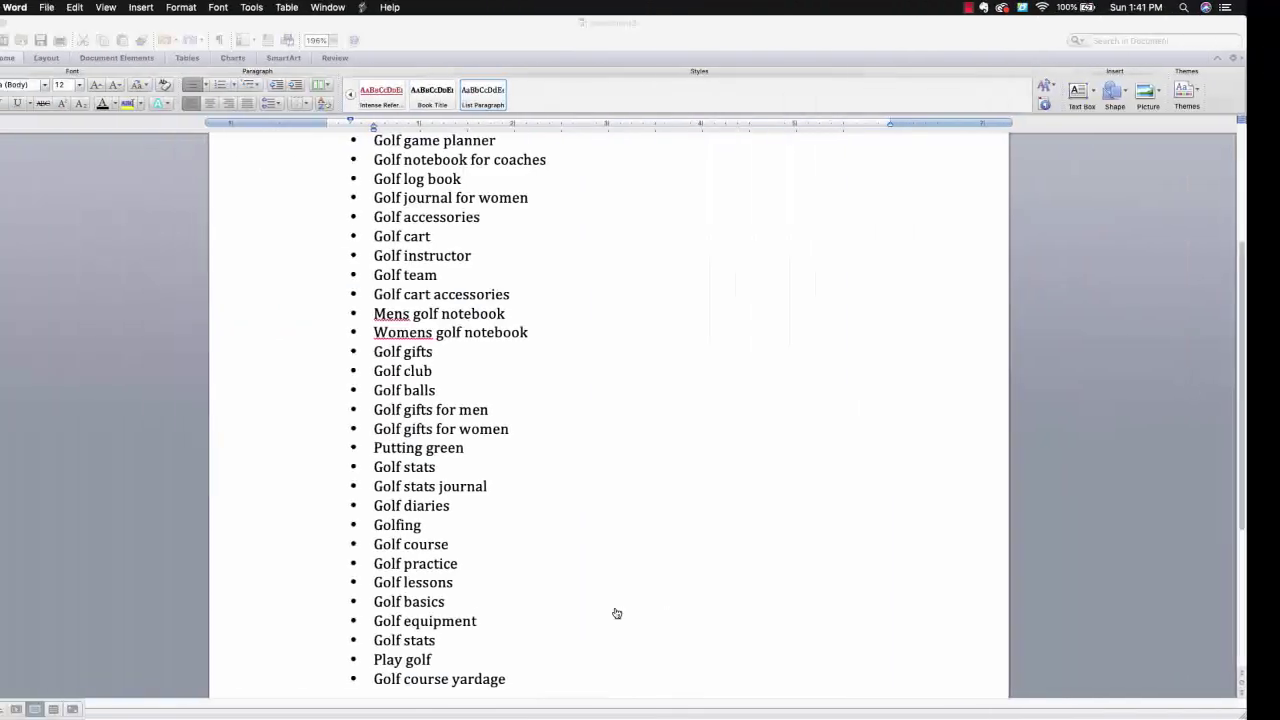
scroll(450, 630, "down", 3)
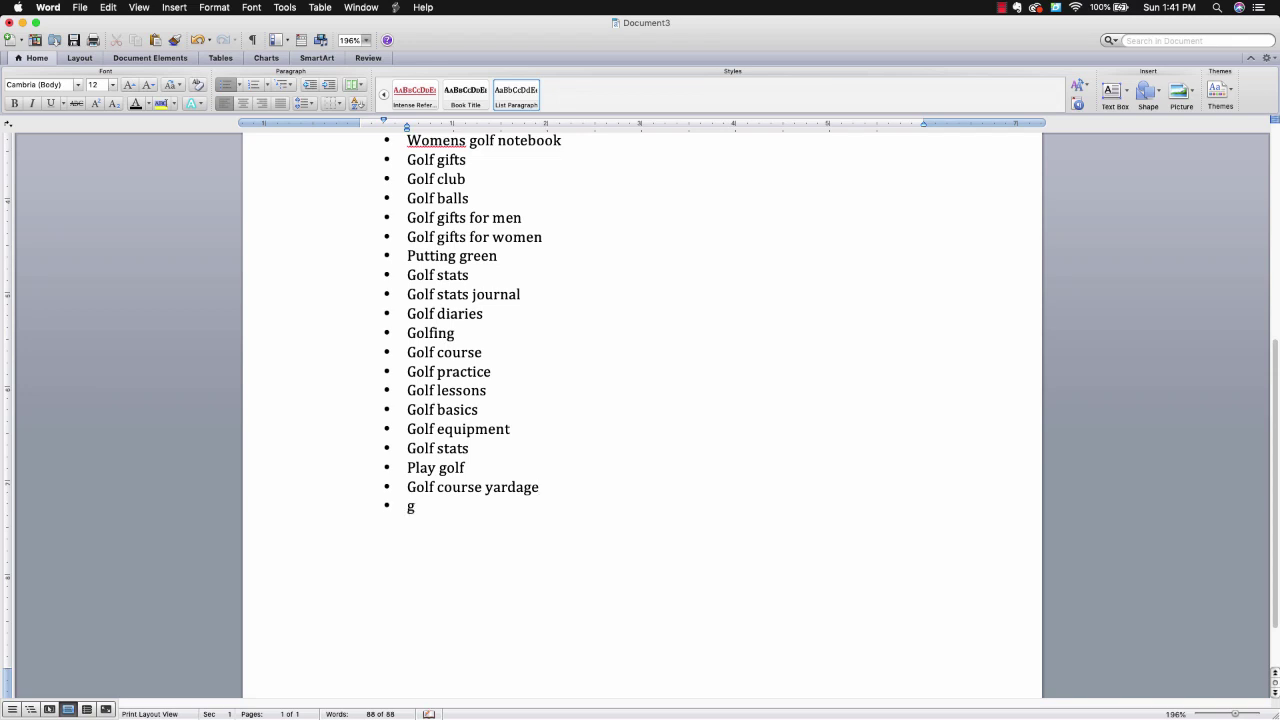
type("sj")
type("urnal")
type(" & log book")
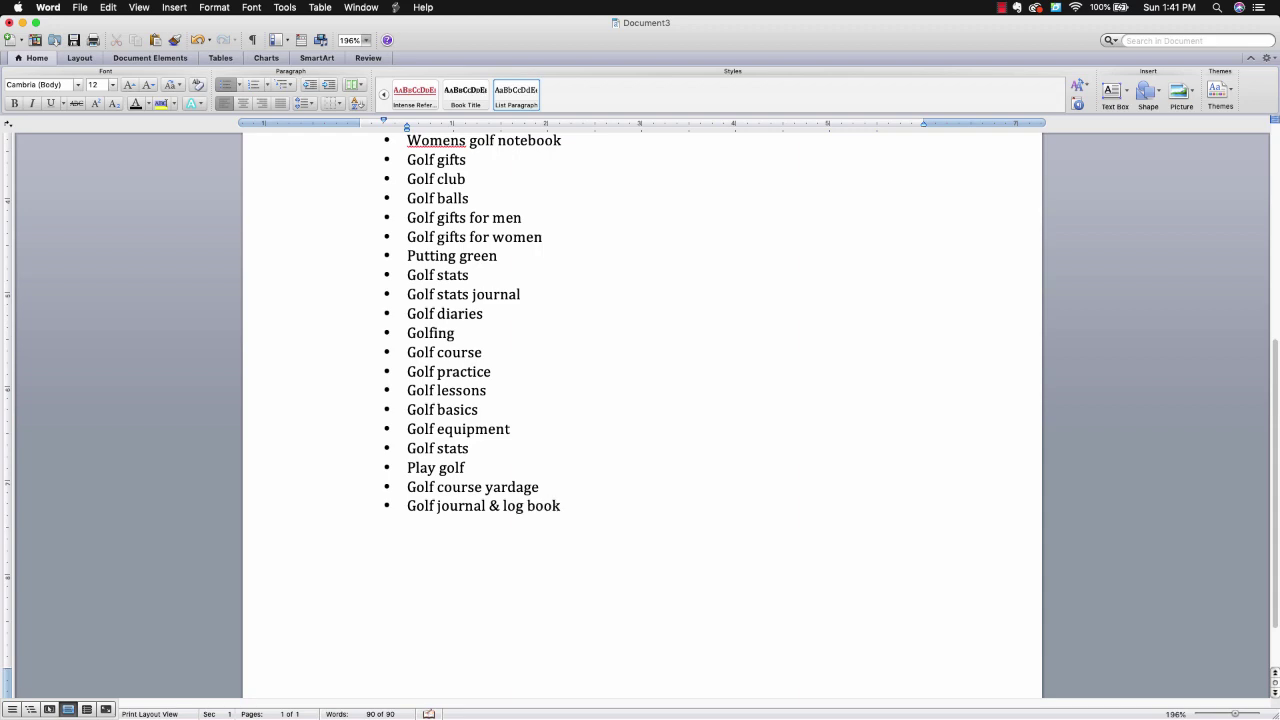
key("ctrl+Right")
scroll(460, 549, "down", 3)
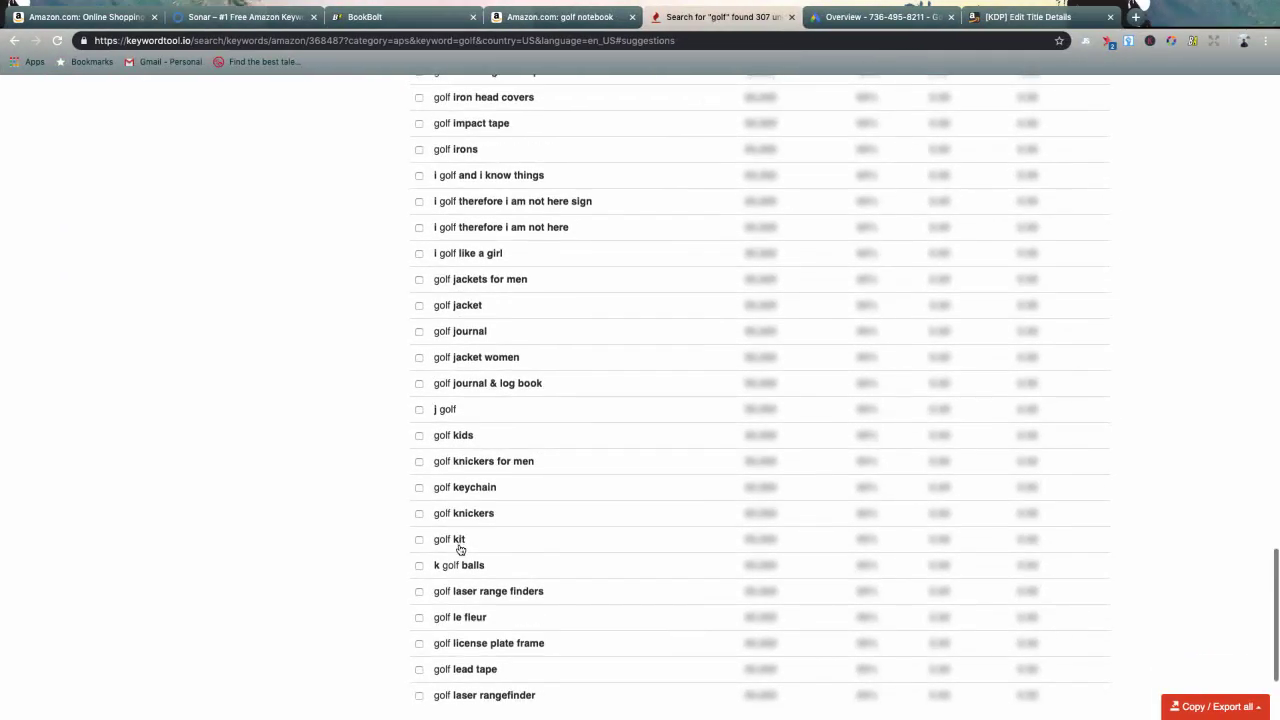
scroll(618, 538, "down", 3)
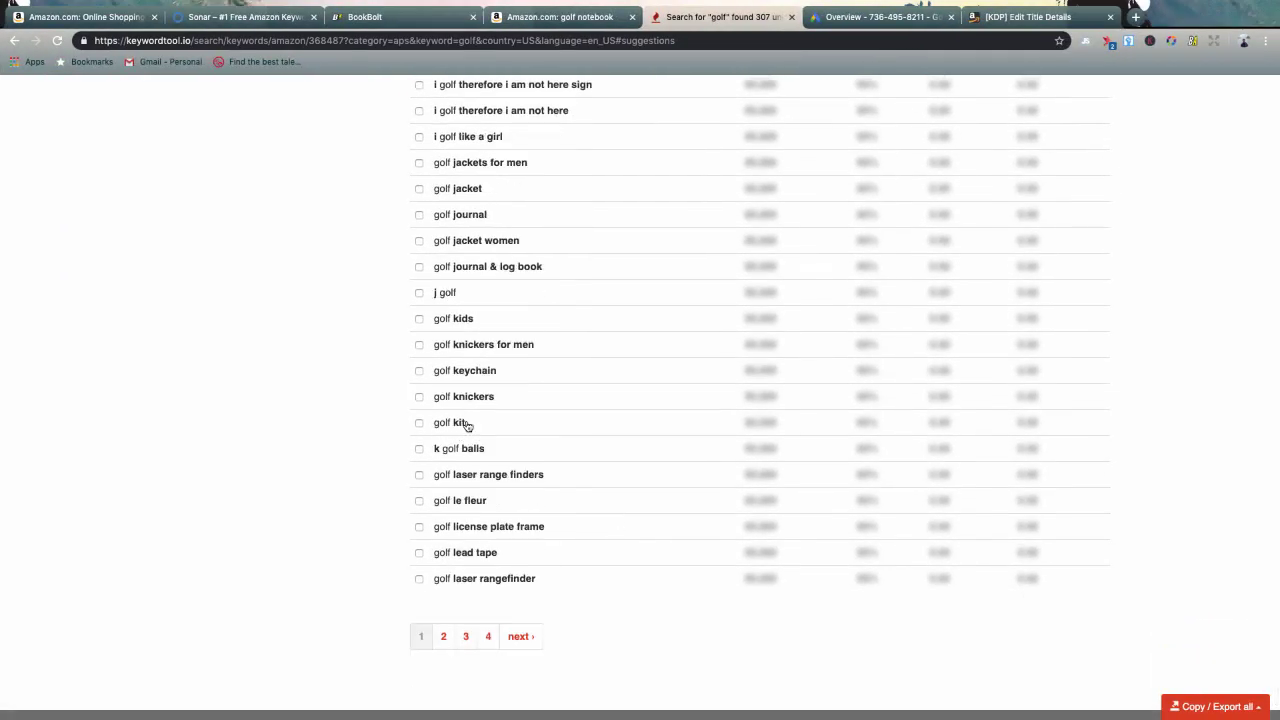
Step: Begin a 'Golf kit' bullet in the Word list, then return to the suggestions
key("ctrl+Left")
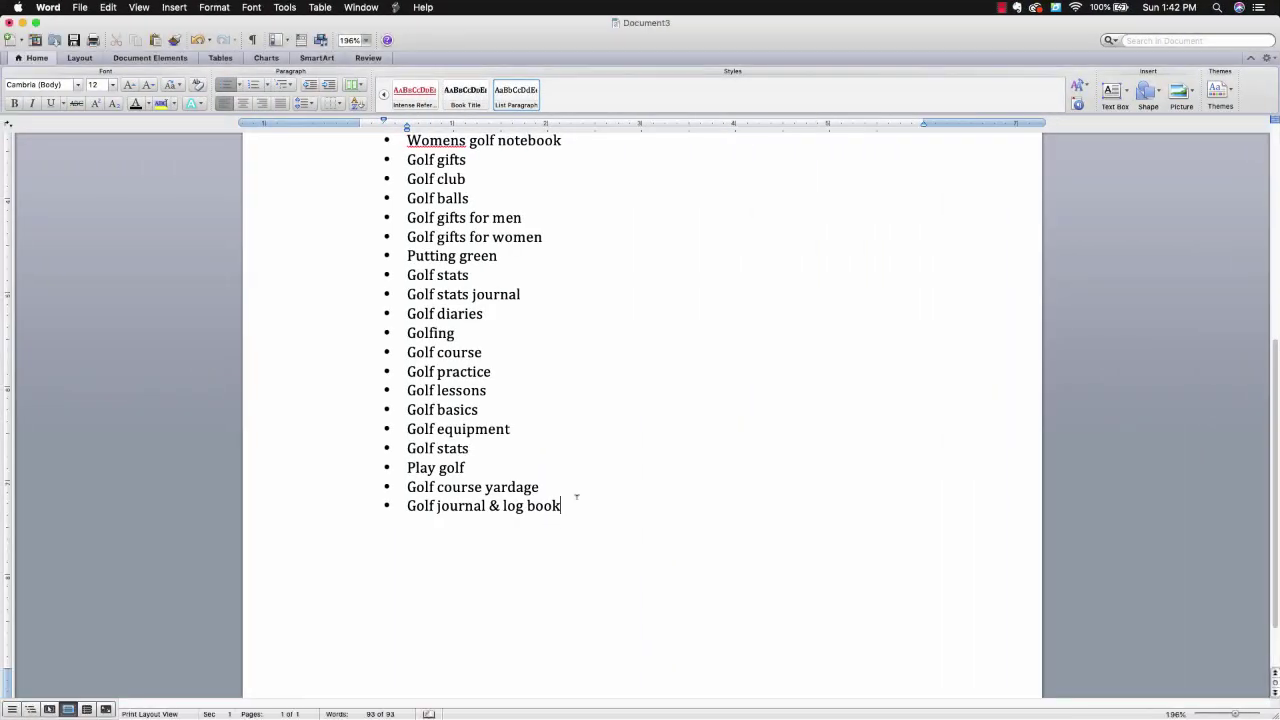
type("f kit")
key("ctrl+Right")
scroll(605, 338, "up", 15)
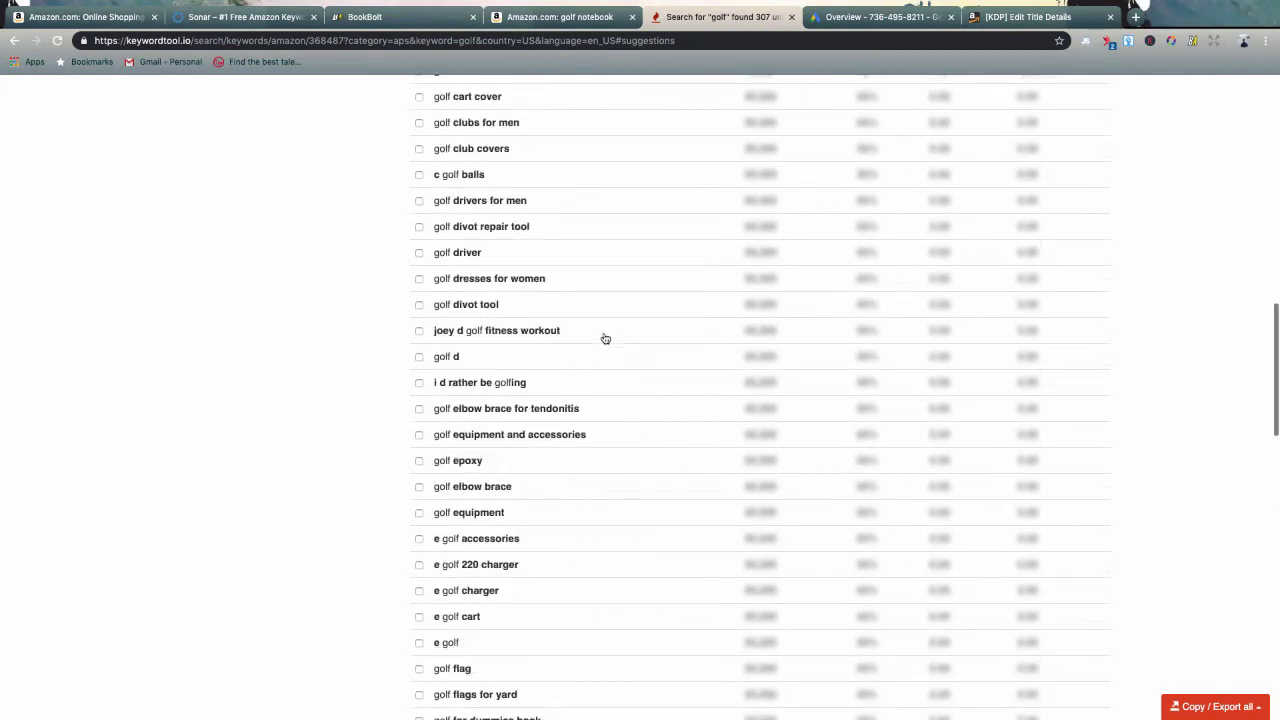
Step: View Keyword Tool's eBay golf suggestions (253 keywords), then bring up Google Ads
left_click(392, 138)
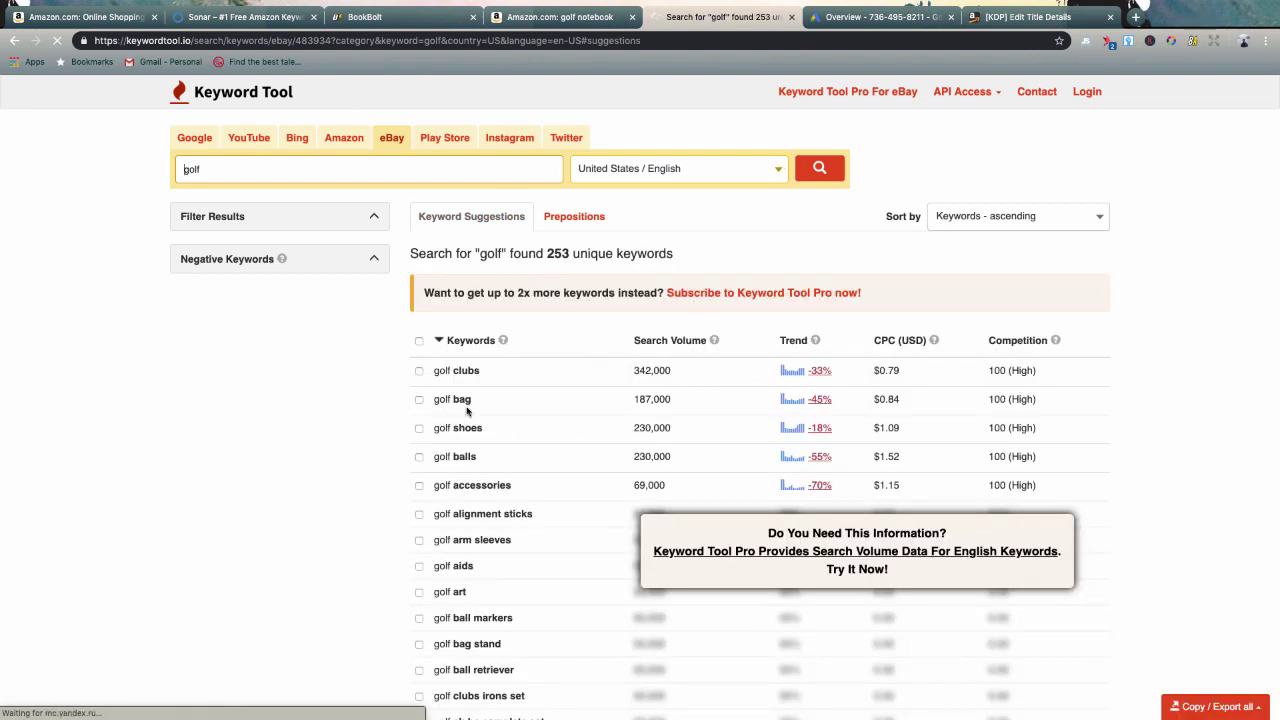
scroll(492, 660, "down", 3)
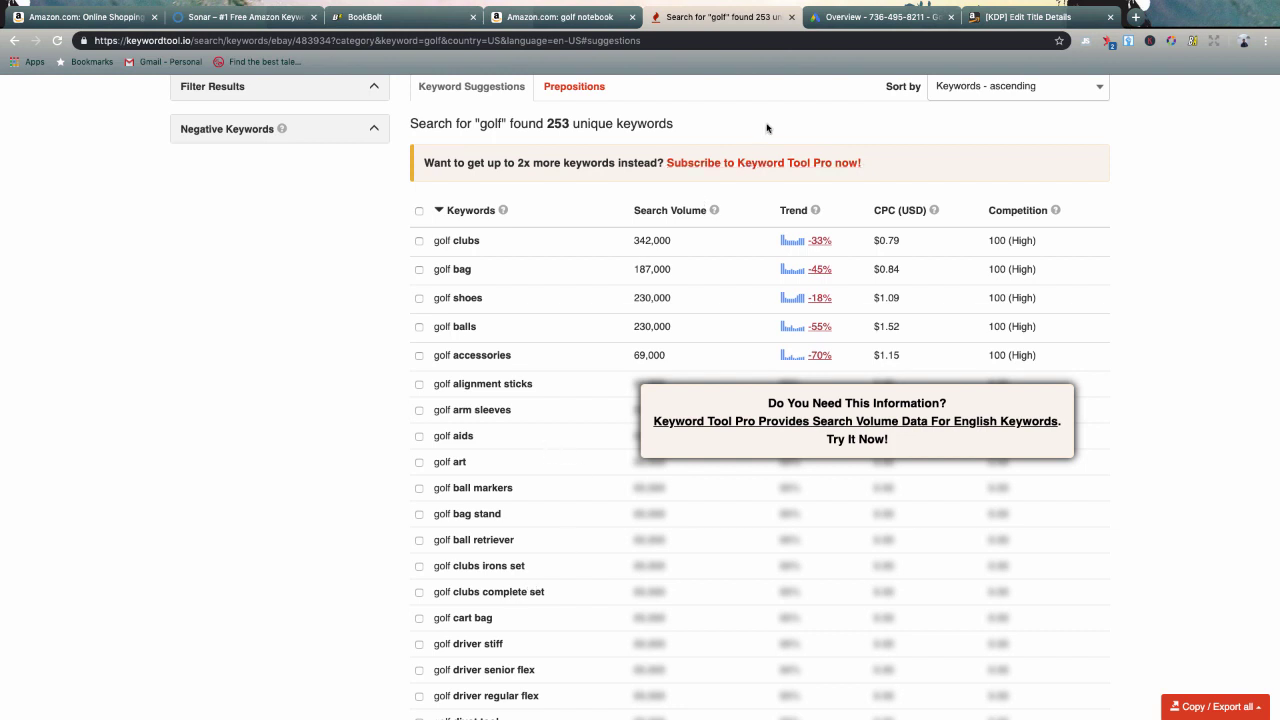
left_click(872, 17)
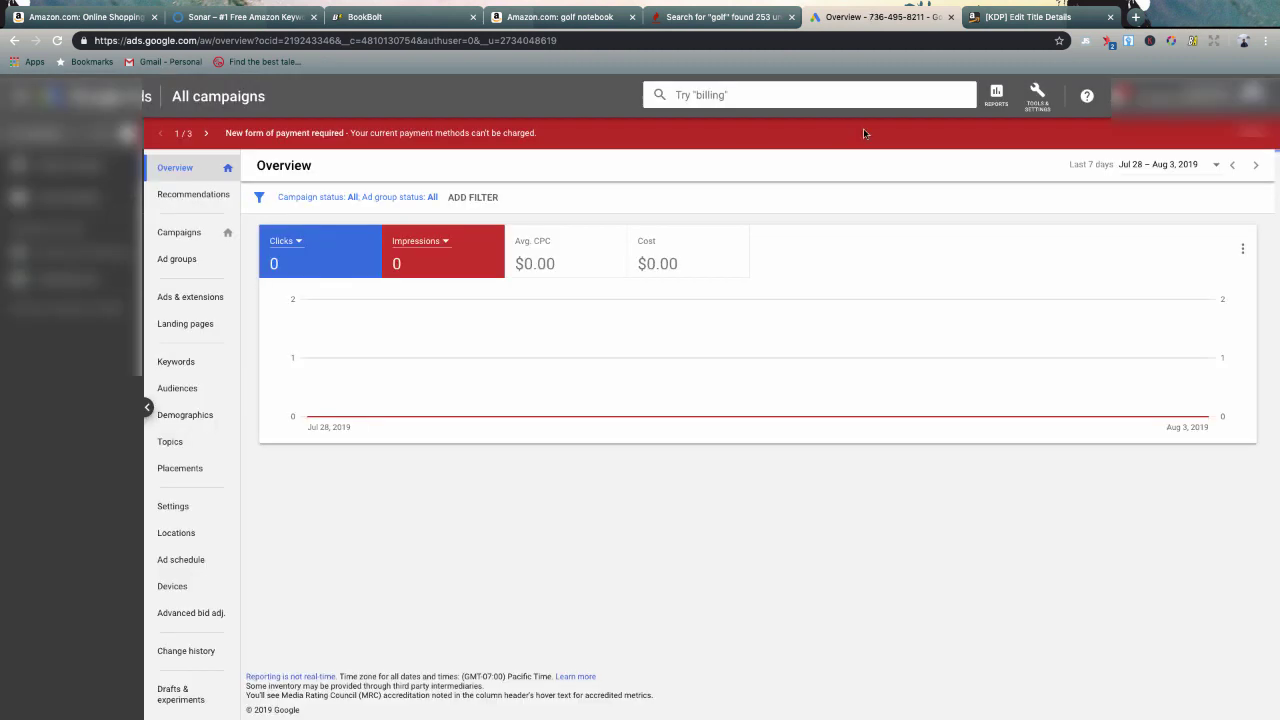
Step: Use Keyword Planner's Discover new keywords for 'golf, notebook', yielding 2,244 keyword ideas
left_click(1038, 97)
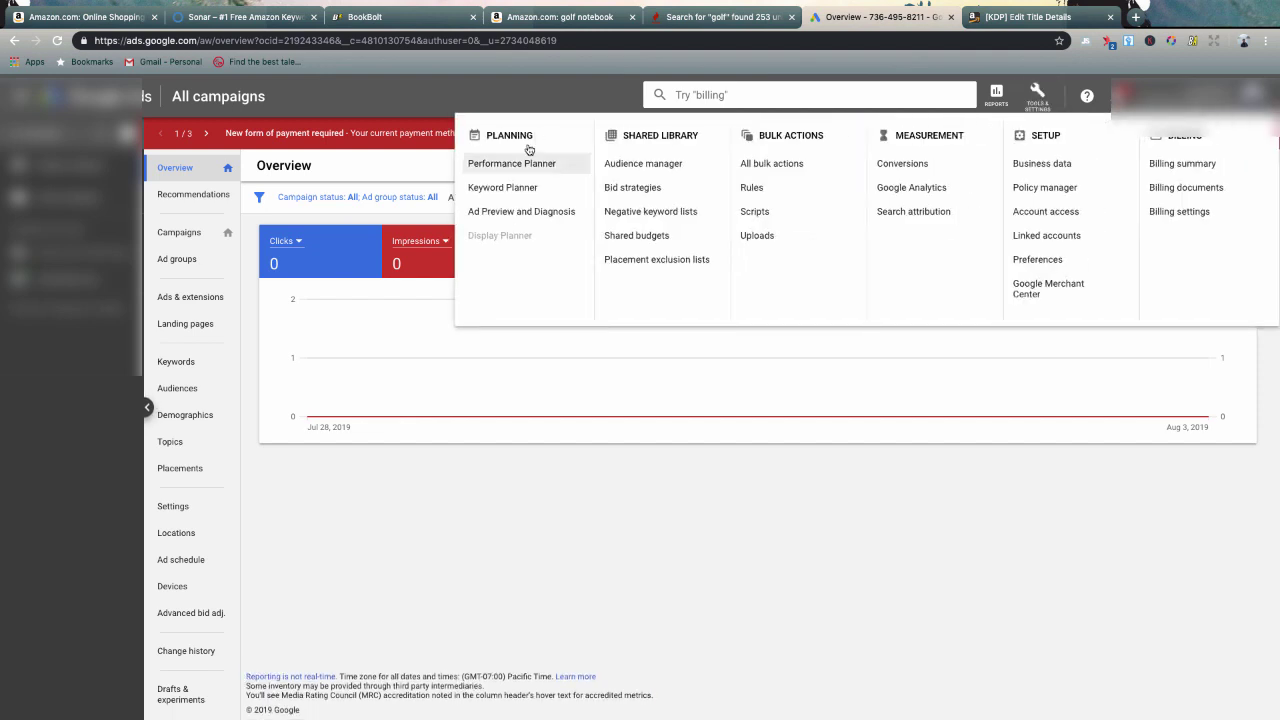
left_click(485, 189)
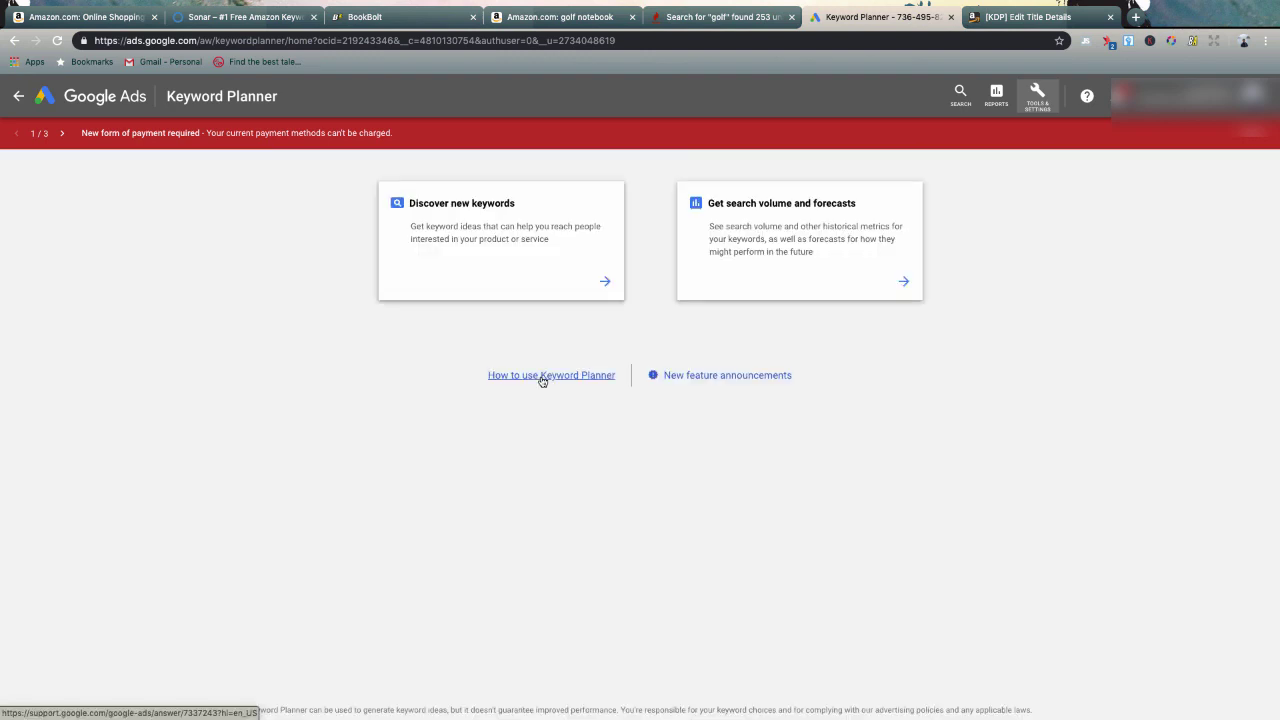
left_click(483, 262)
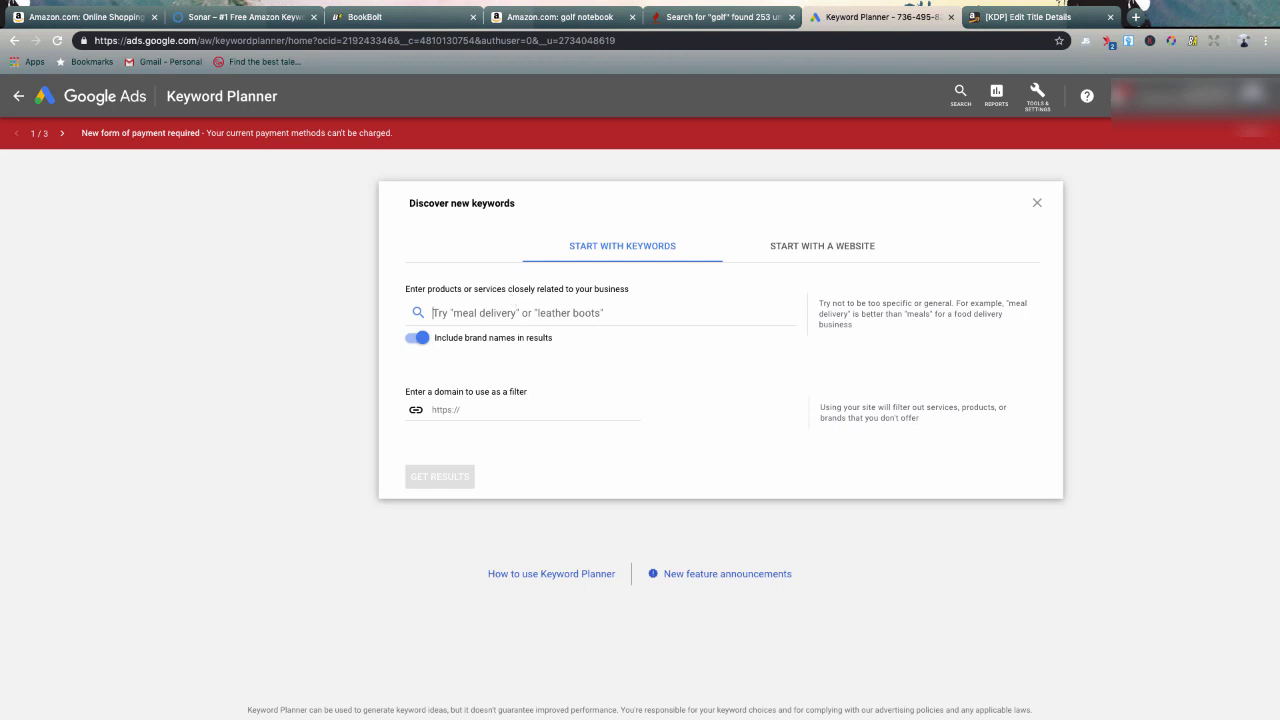
type("golf")
type(",no")
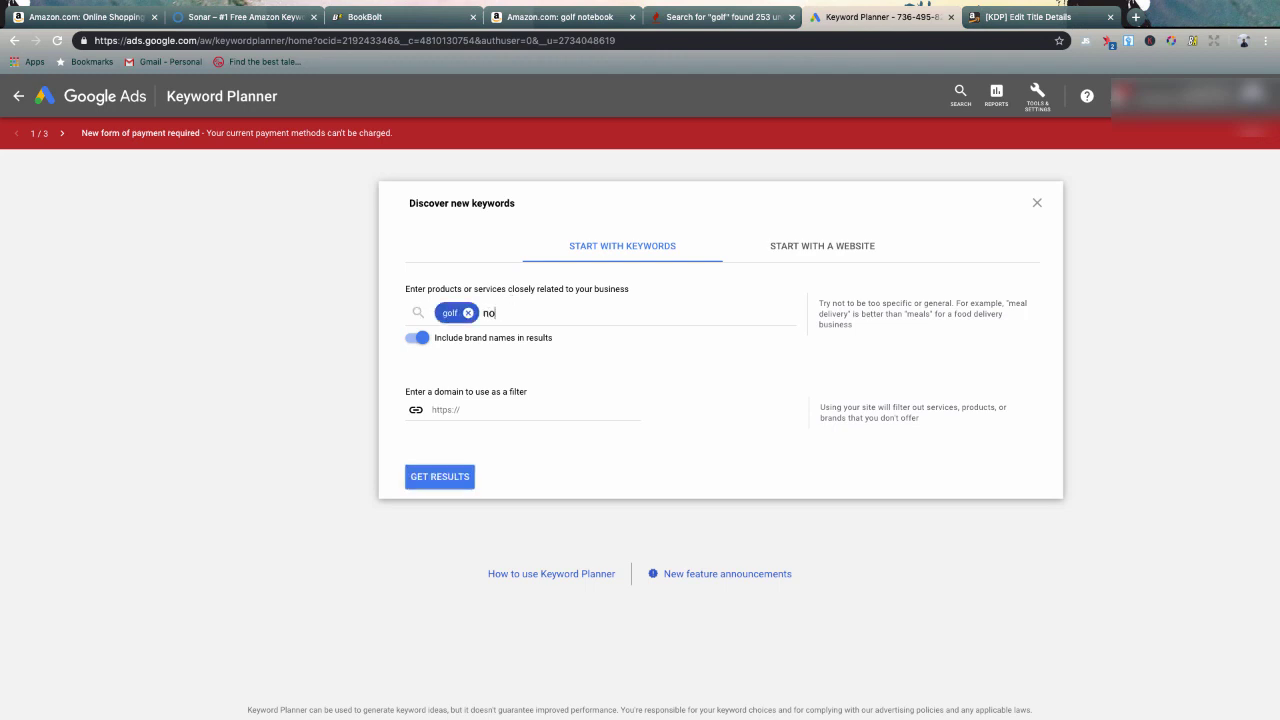
type("tebook")
left_click(434, 476)
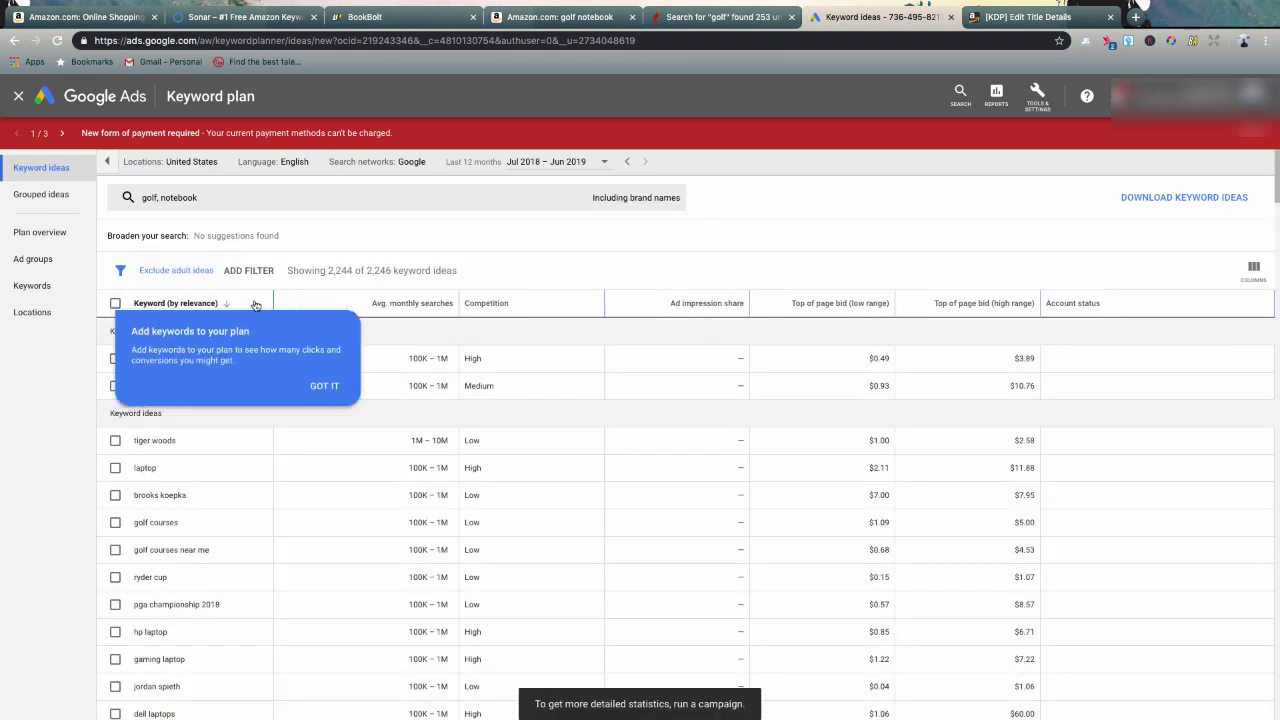
Step: Dismiss the Keyword Planner tip and browse the golf, notebook keyword ideas
left_click(320, 386)
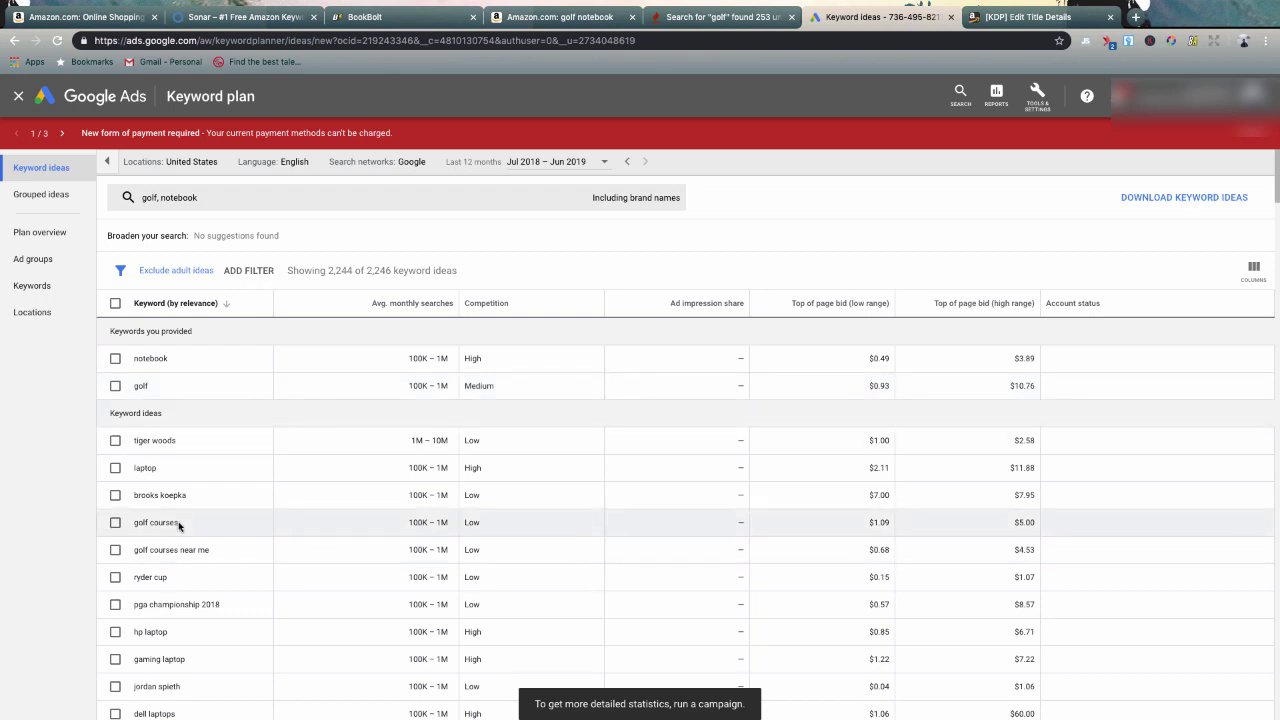
scroll(178, 526, "down", 2)
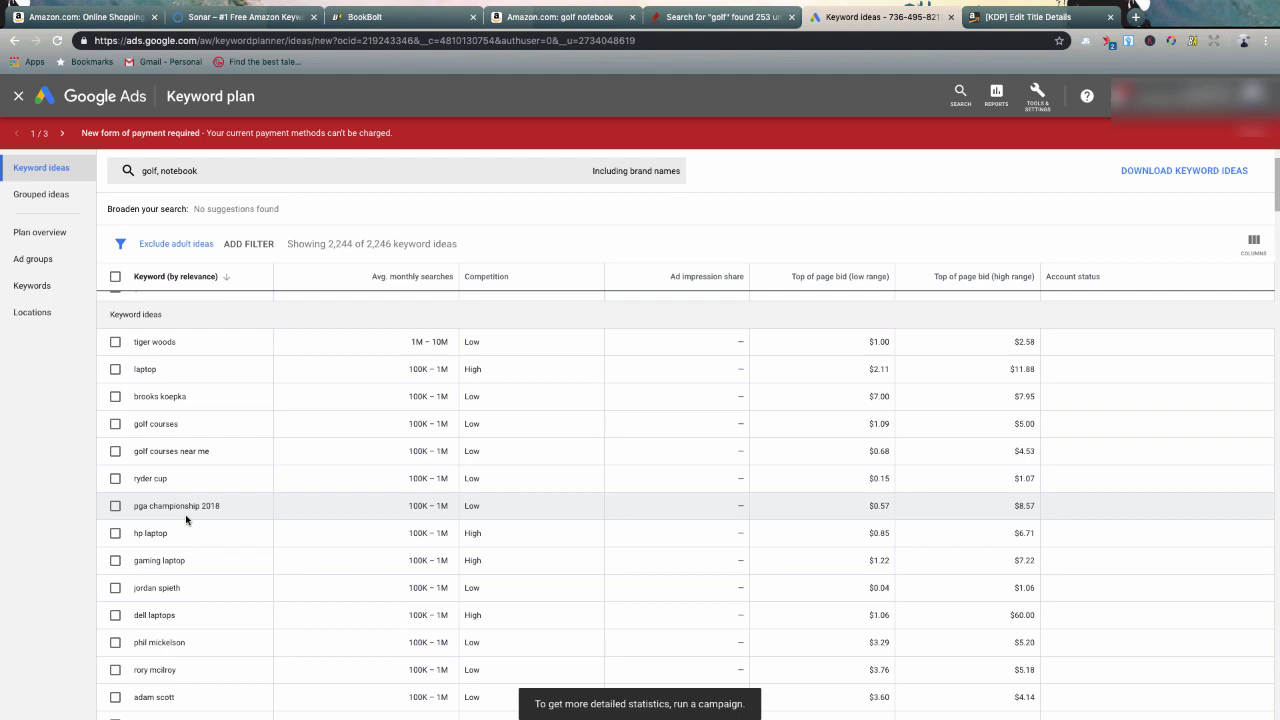
scroll(185, 518, "down", 2)
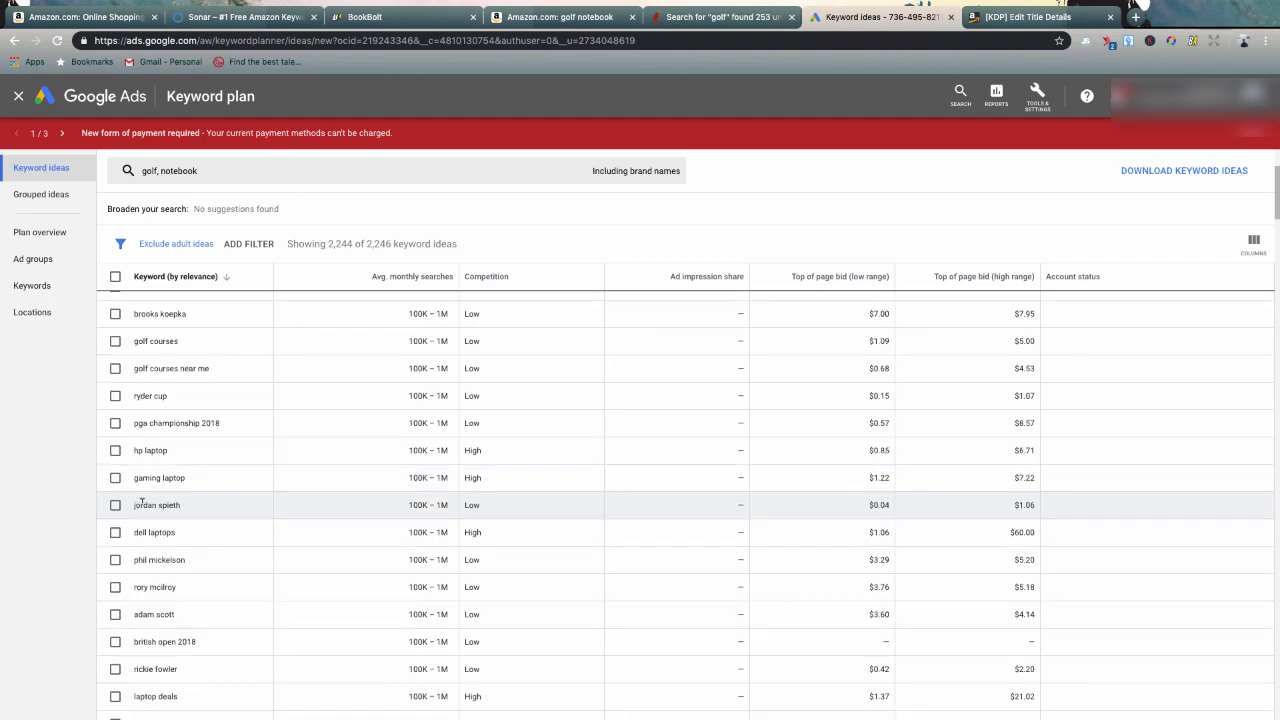
scroll(141, 502, "down", 4)
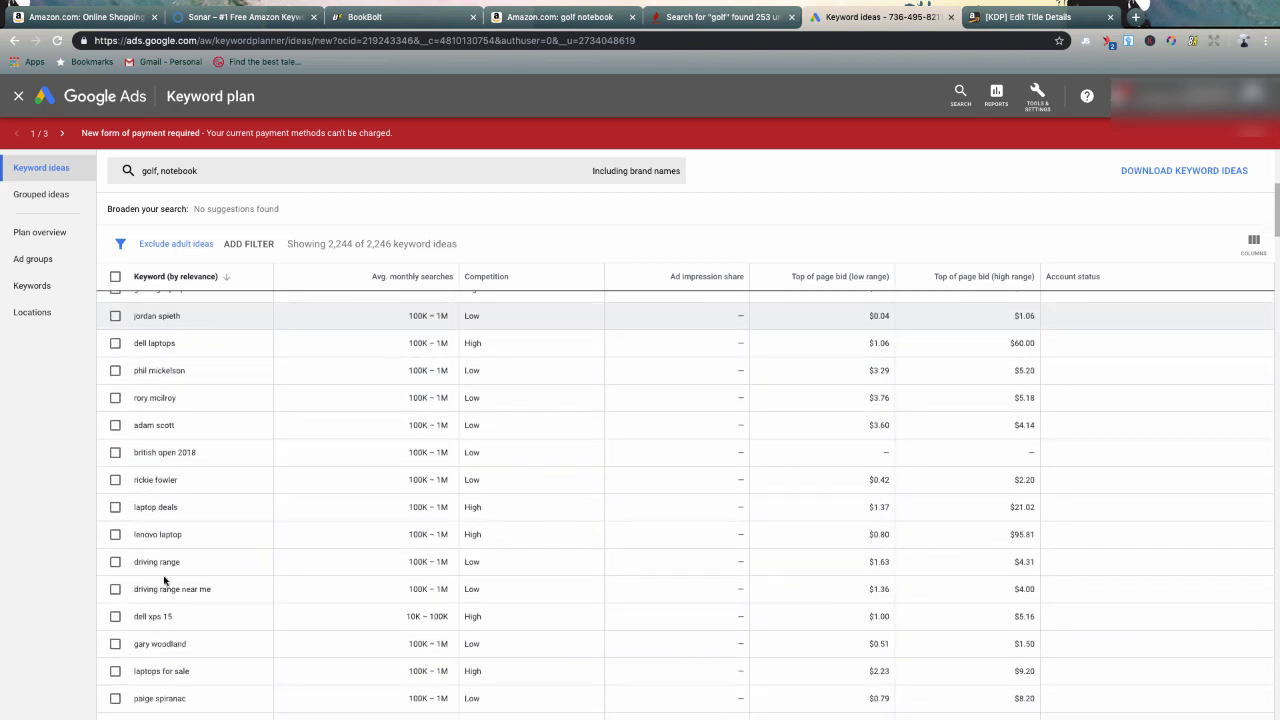
Step: Add 'Driving range' to the Word keyword list, fixing the typos
key("super+Tab")
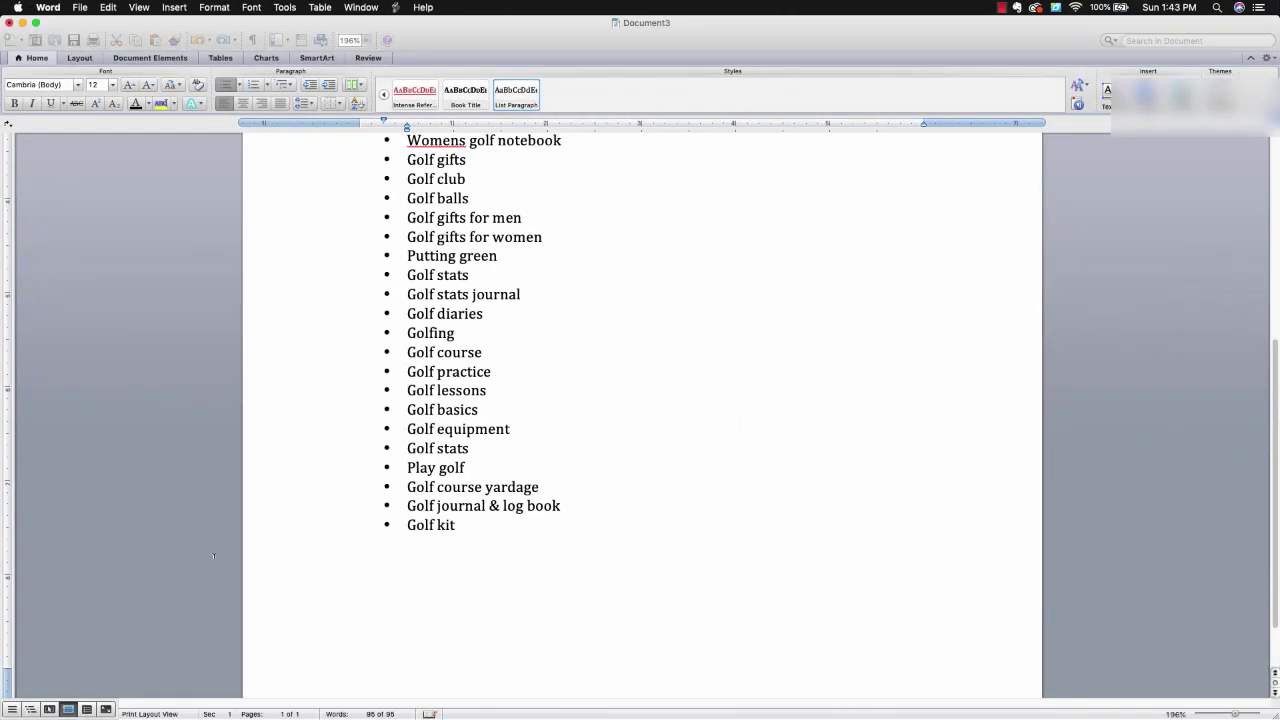
type("drowsing")
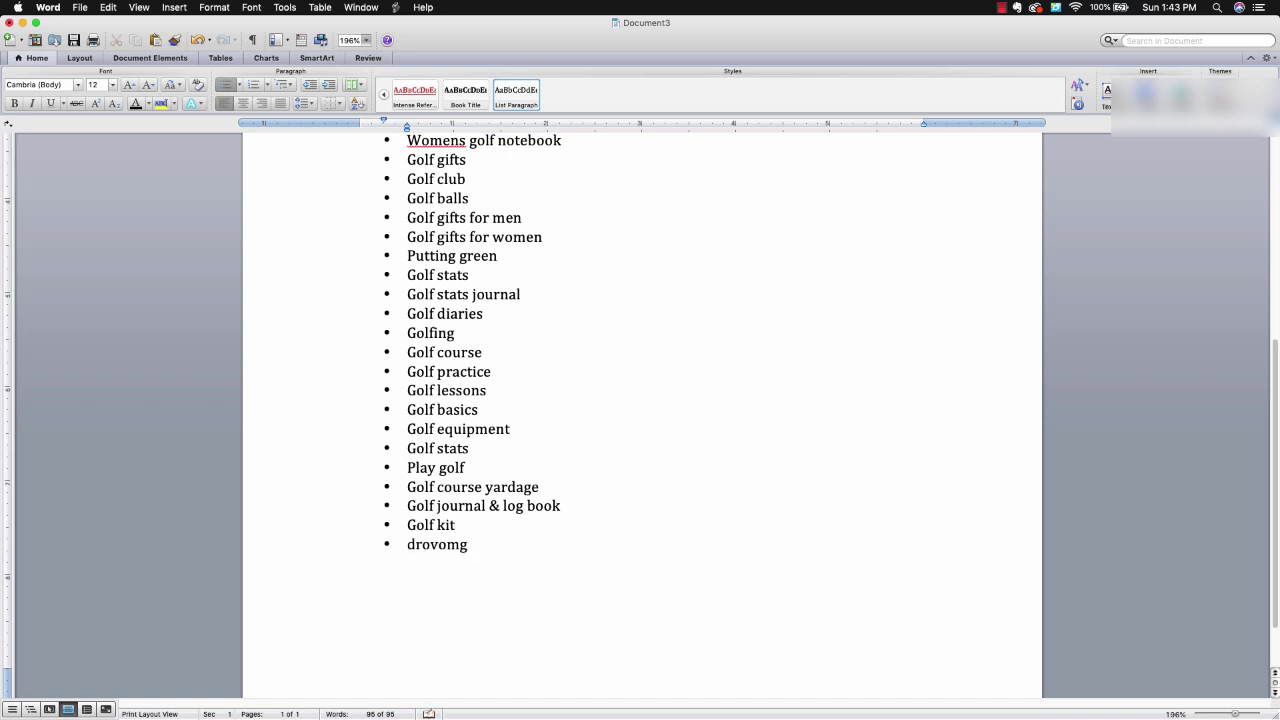
key("BackSpace")
key("BackSpace")
key("BackSpace")
key("BackSpace")
key("BackSpace")
key("BackSpace")
type("in")
key("BackSpace")
key("BackSpace")
type("v")
key("BackSpace")
type("iving range")
Step: Add 'Country club' and 'Golf championship' as new bullets after Driving range
key("super+Tab")
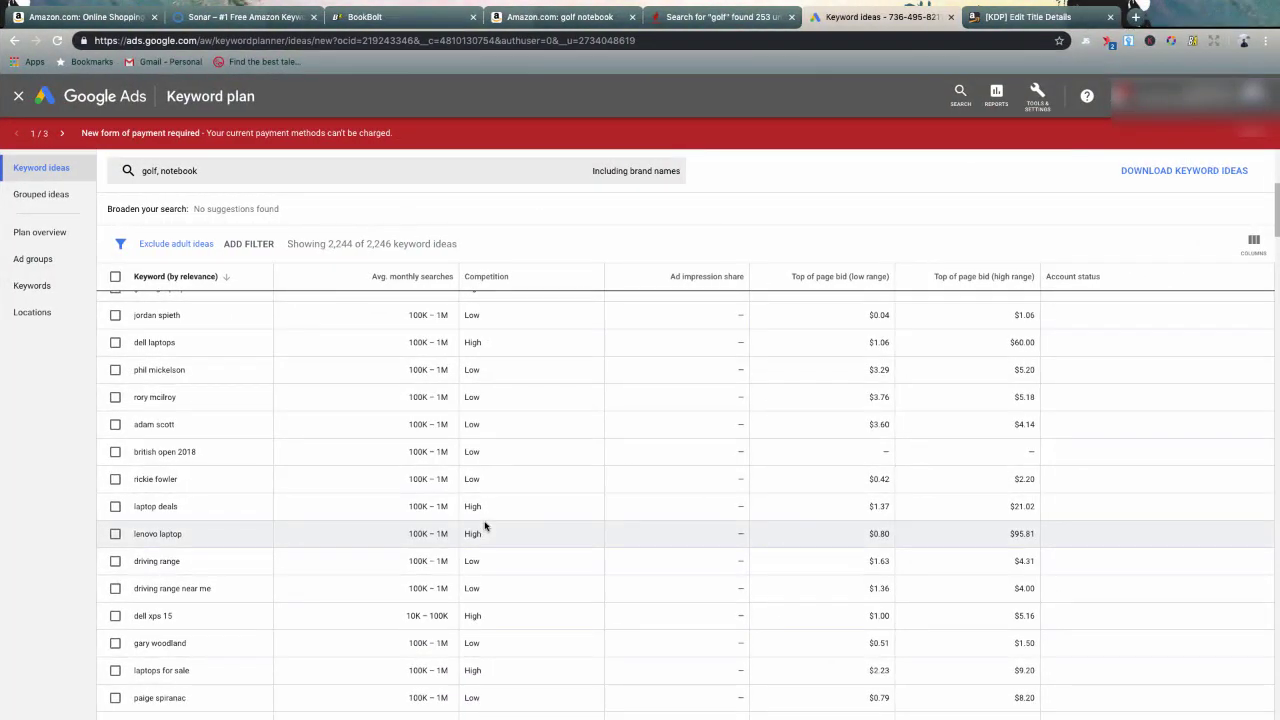
scroll(330, 537, "down", 2)
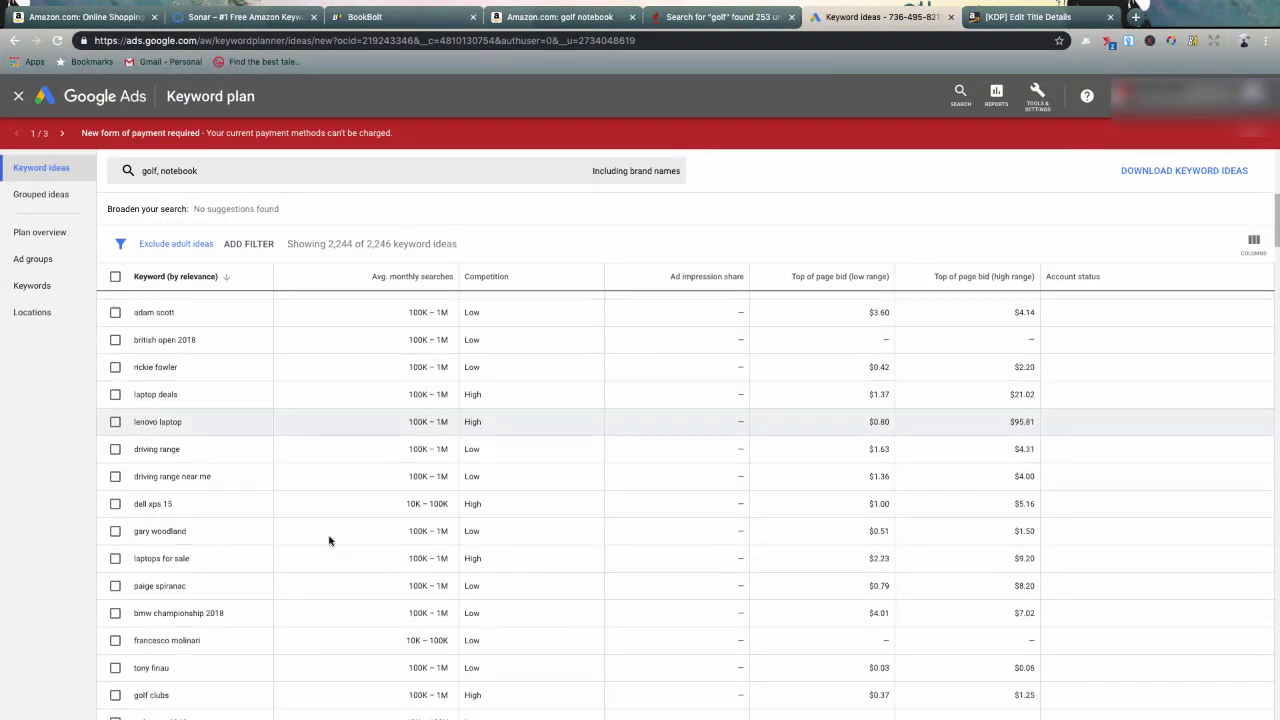
scroll(330, 541, "down", 3)
scroll(330, 541, "down", 1)
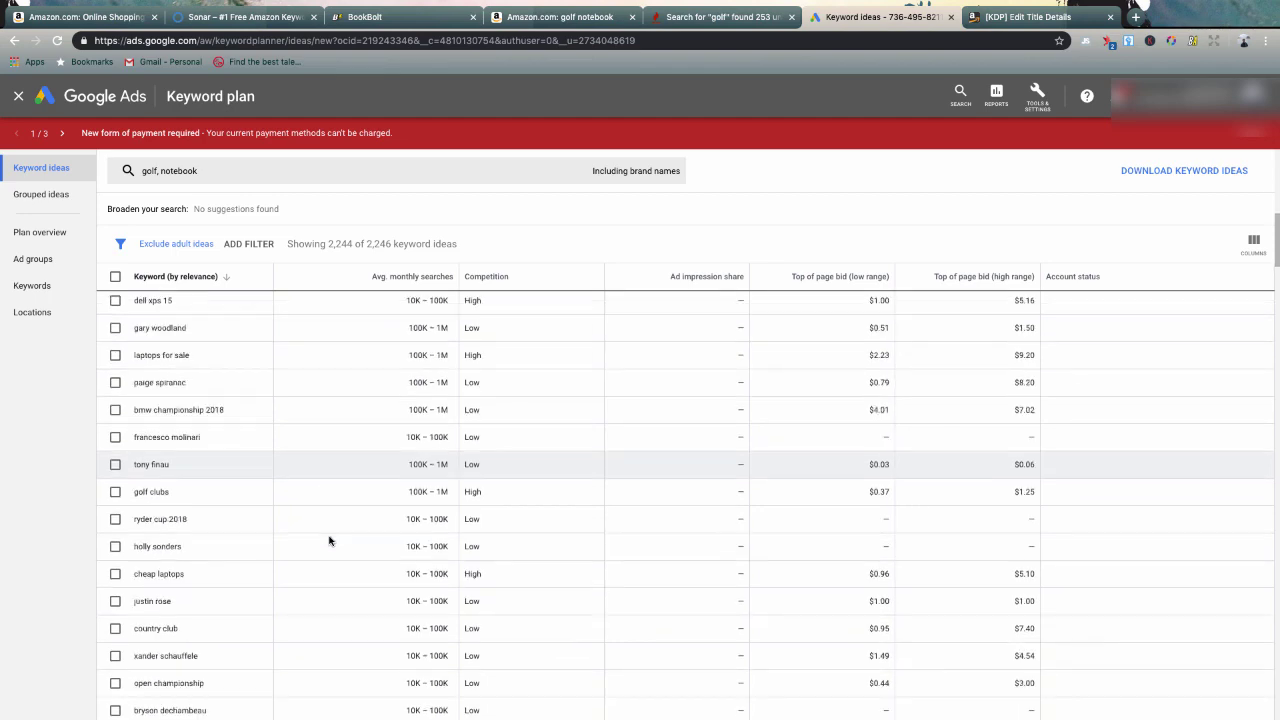
key("super+Tab")
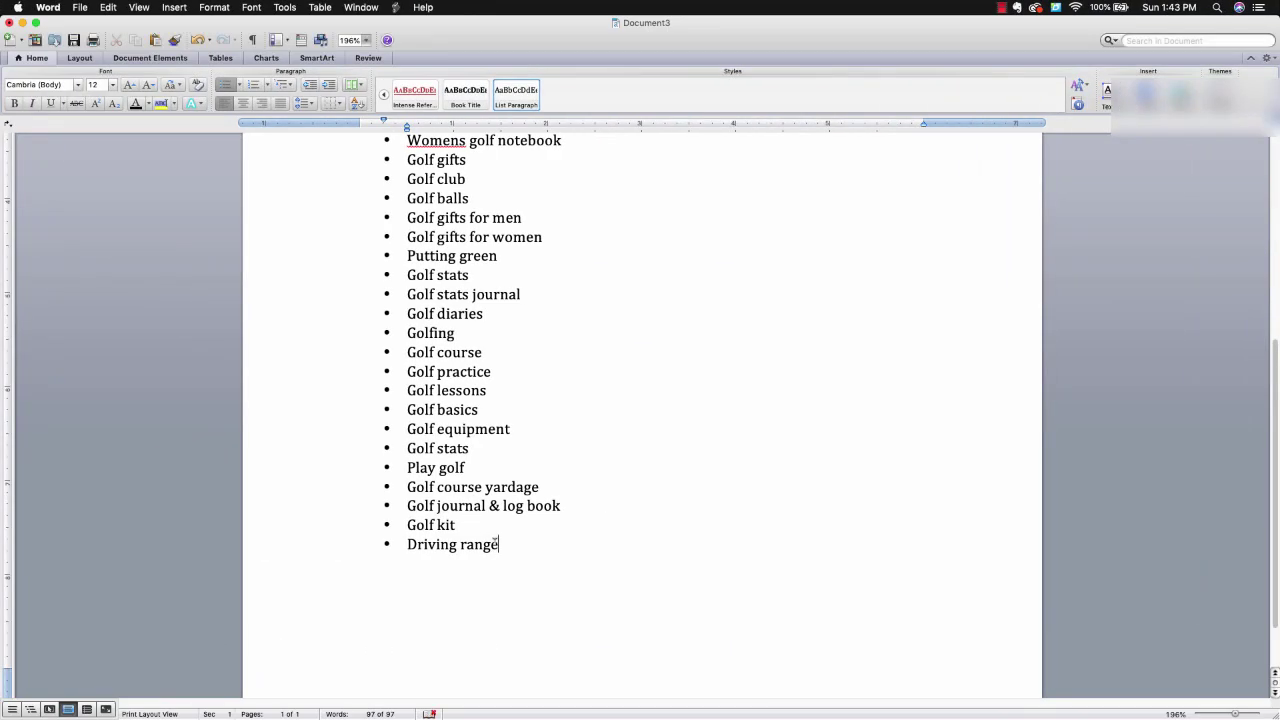
scroll(495, 542, "up", 5)
scroll(495, 541, "up", 3)
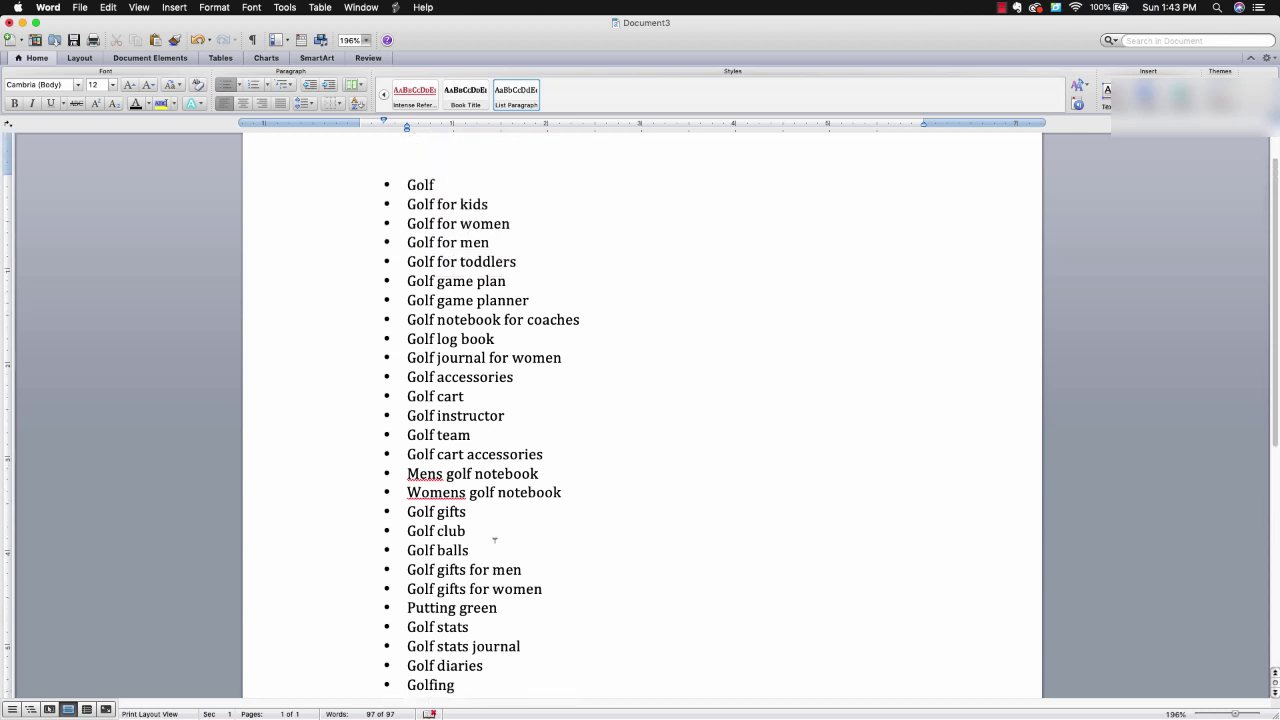
scroll(491, 534, "down", 6)
key("Return")
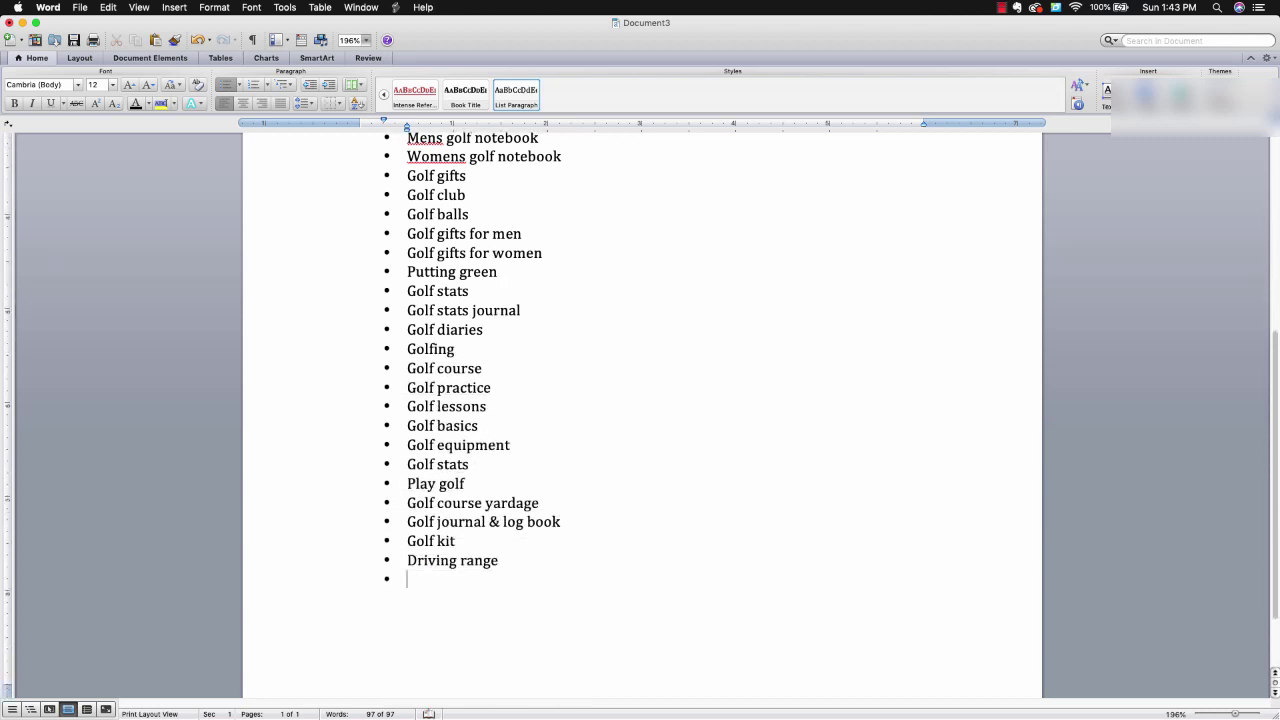
type("country club")
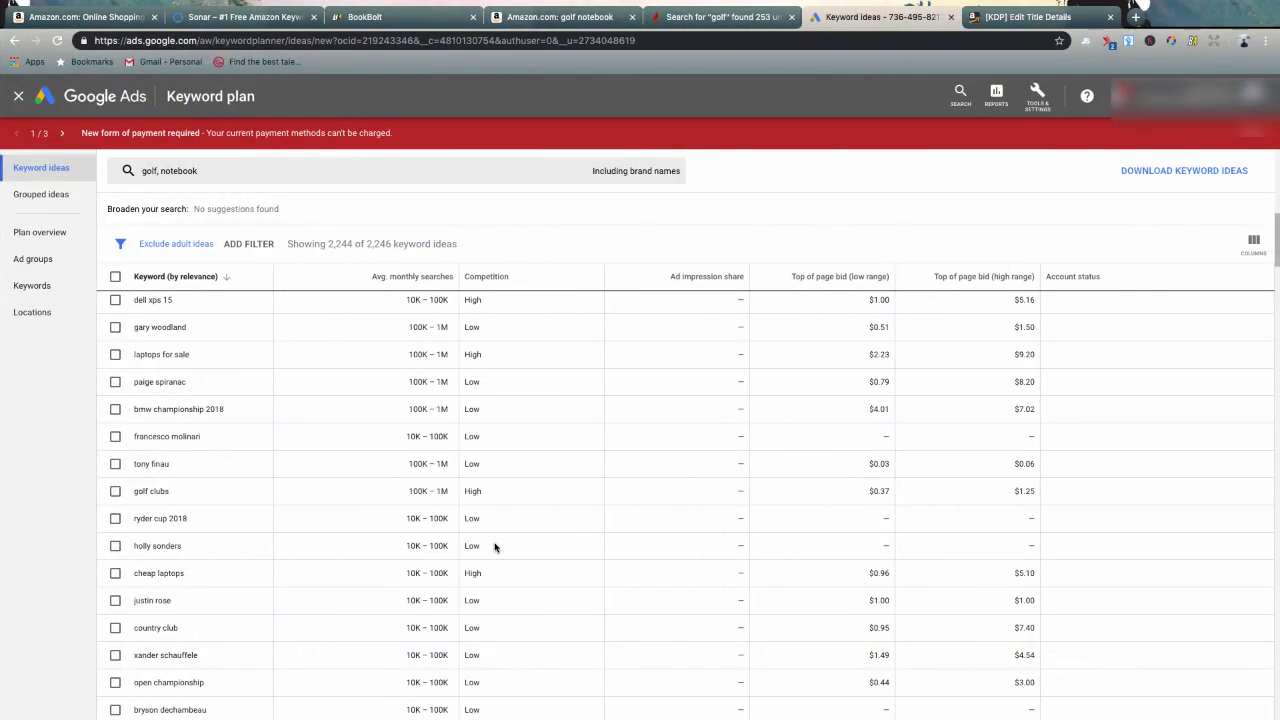
scroll(365, 568, "down", 1)
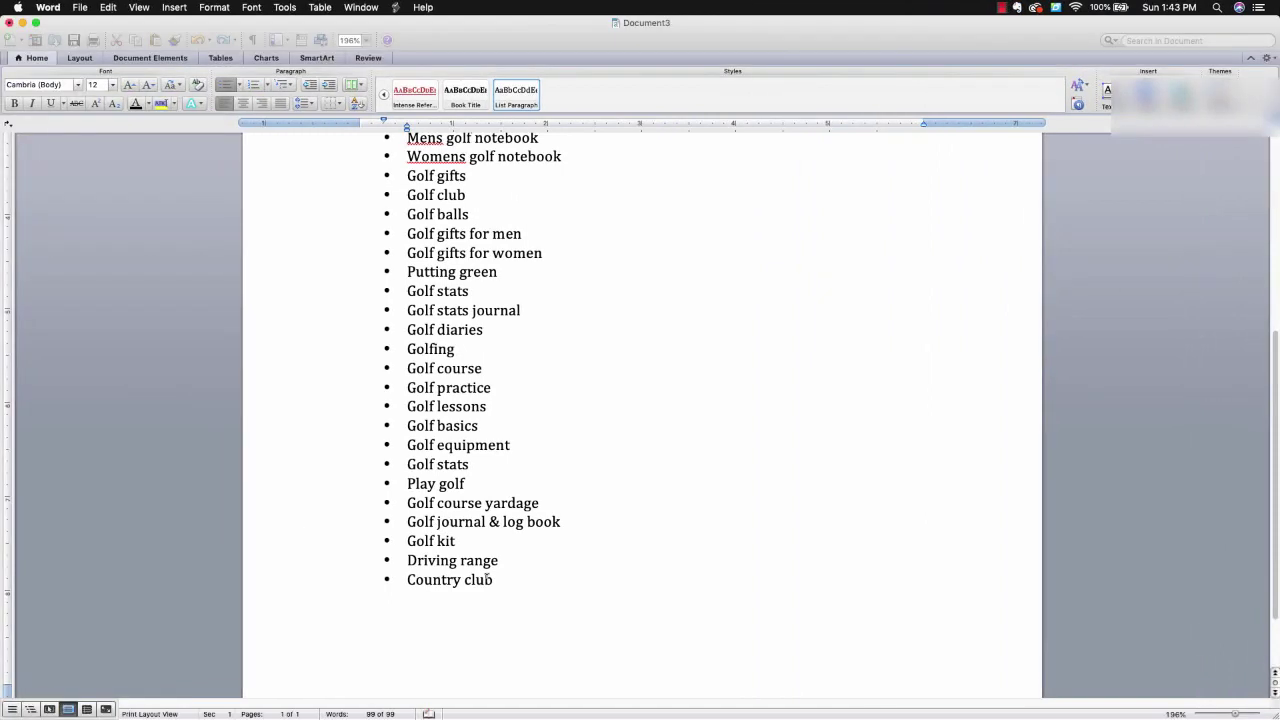
type("golf champi")
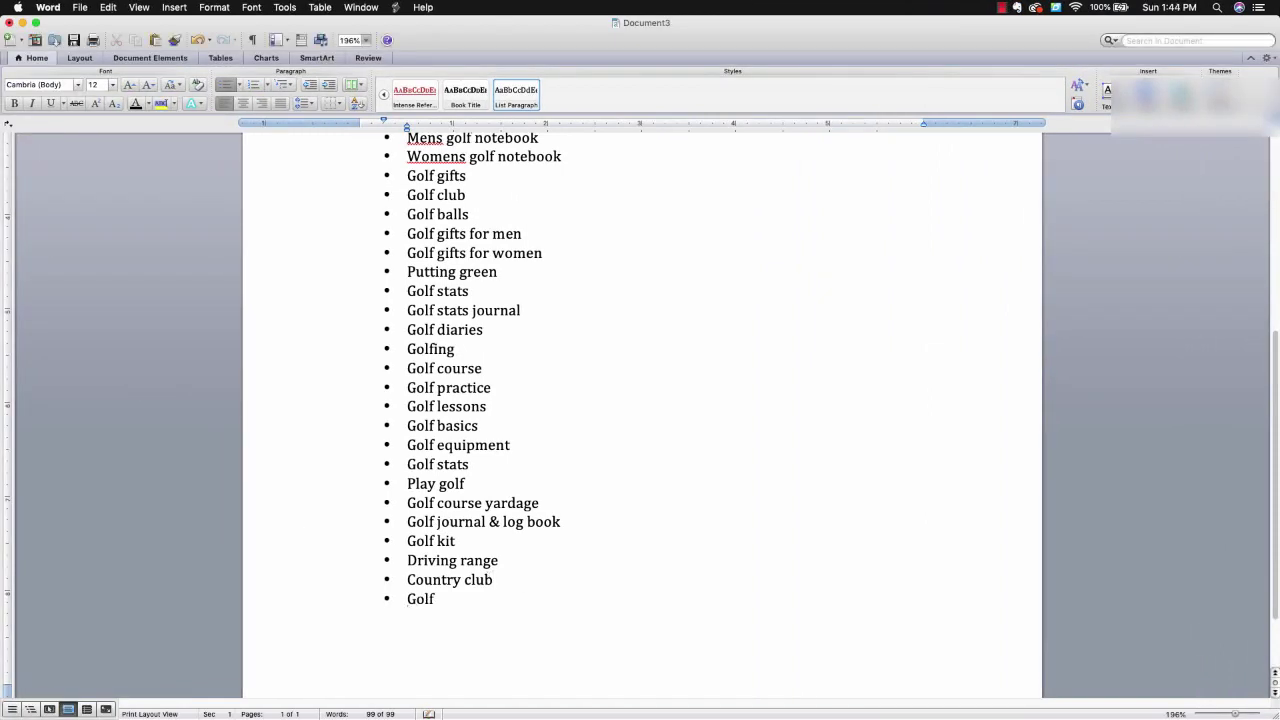
type("onship")
Step: Select and copy the 'Putting green' keyword from the Word list
key("ctrl+Right")
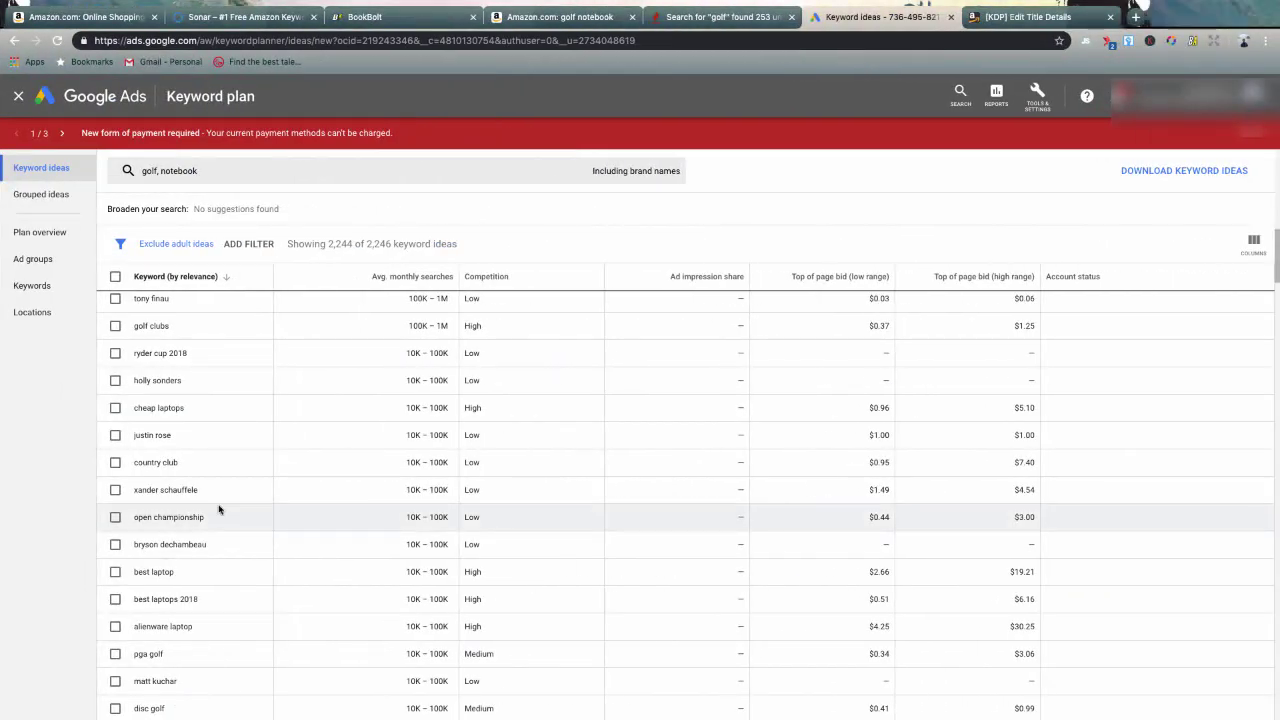
scroll(219, 510, "down", 1)
scroll(219, 510, "down", 2)
scroll(300, 571, "up", 5)
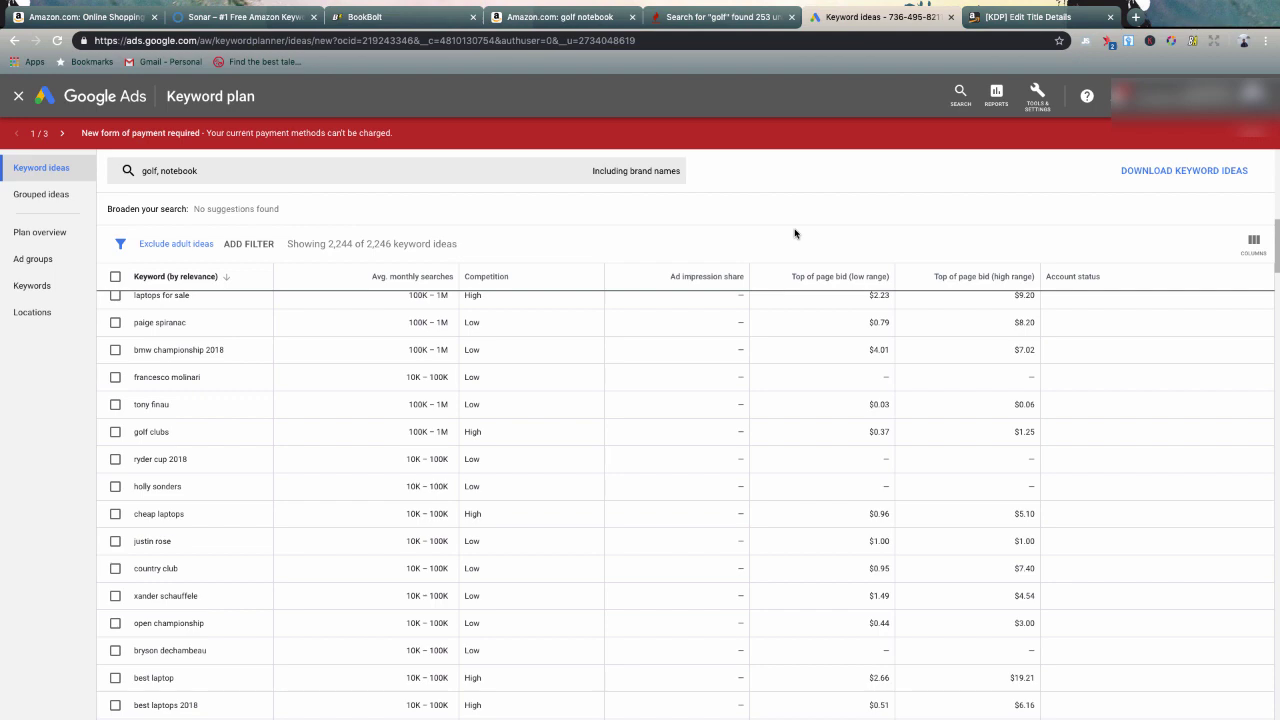
key("ctrl+Left")
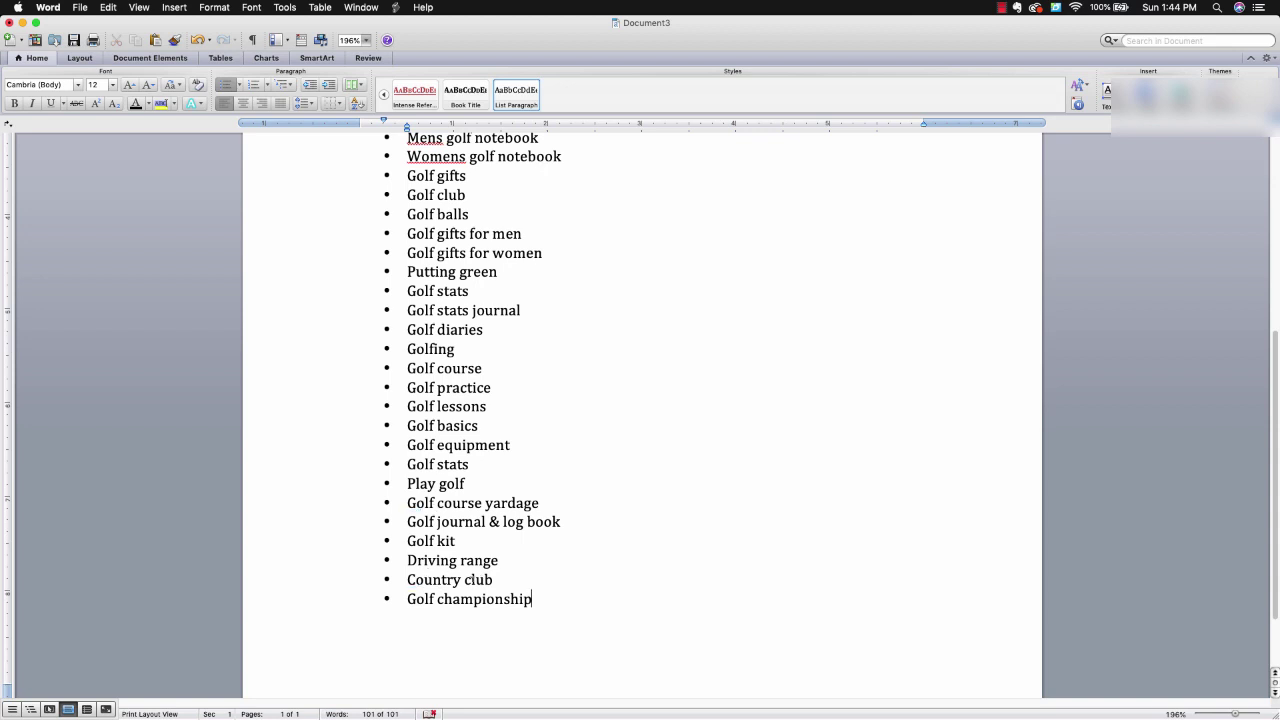
triple_click(449, 272)
key("super+c")
key("ctrl+Right")
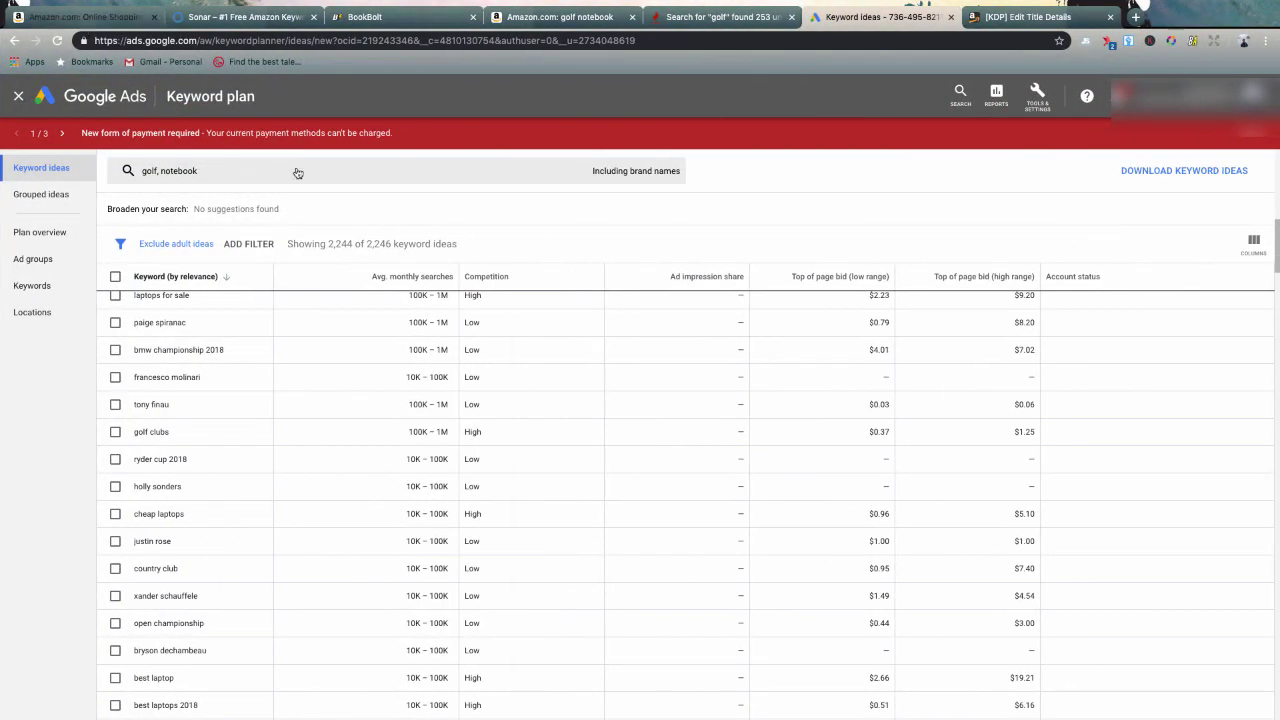
key("super+1")
Step: Paste 'Putting green' into Amazon's search box, removing the leading space, to see related suggestions
left_click(258, 127)
key("super+v")
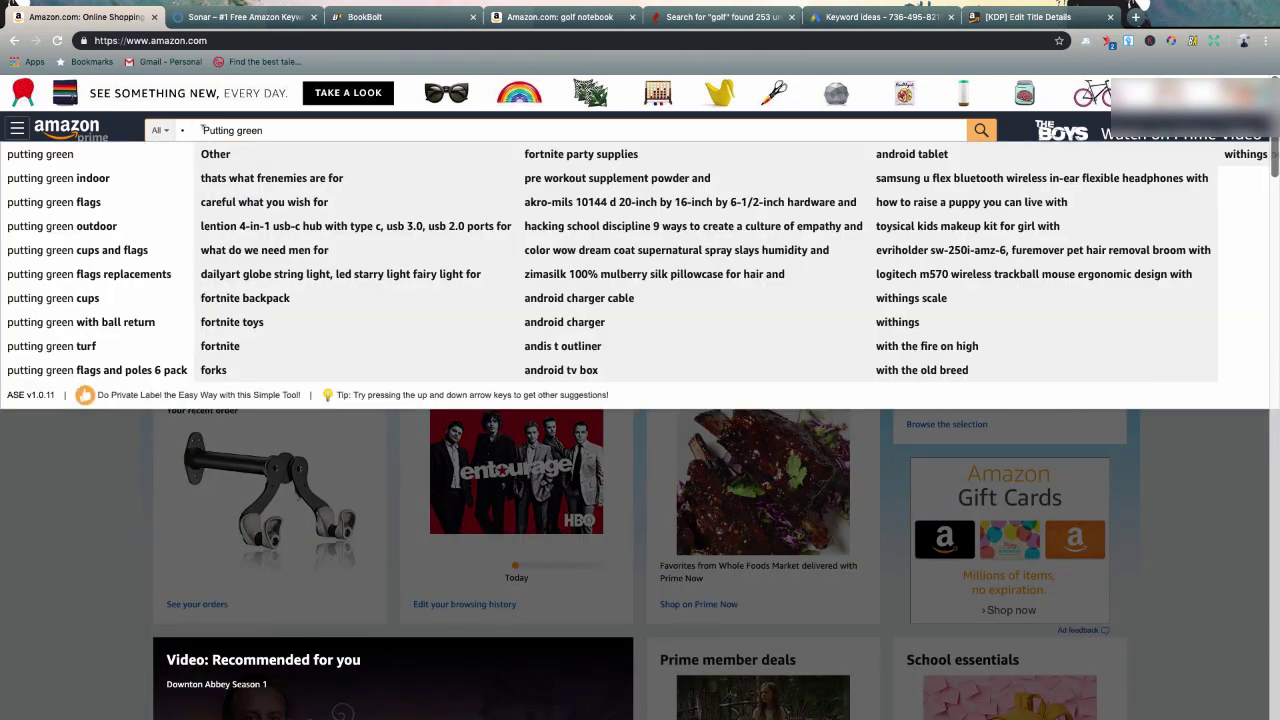
left_click_drag(185, 130, 200, 133)
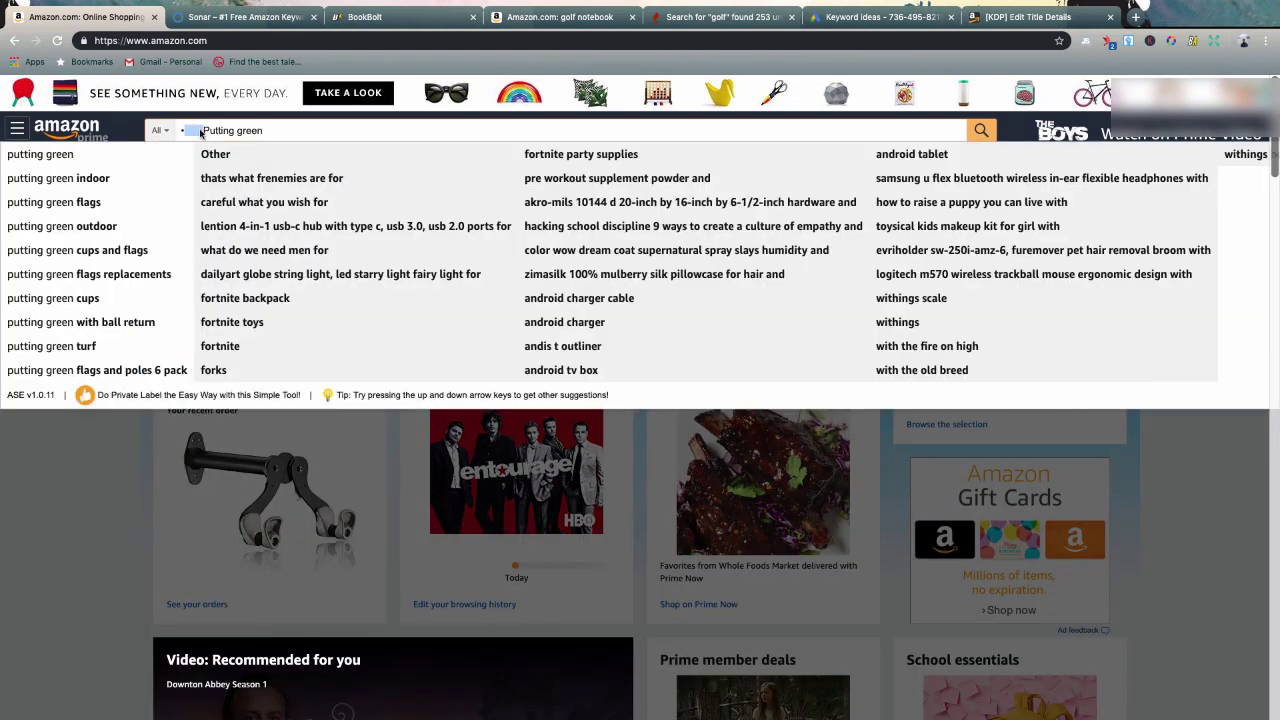
key("BackSpace")
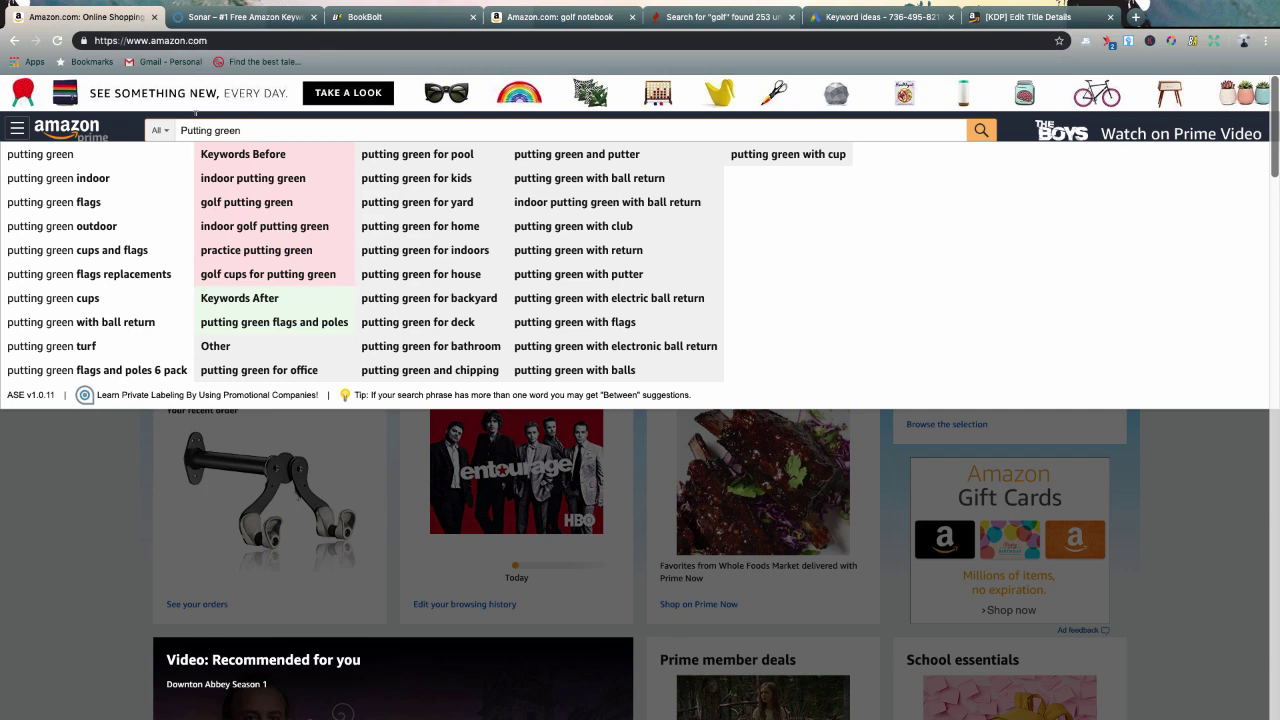
left_click(220, 17)
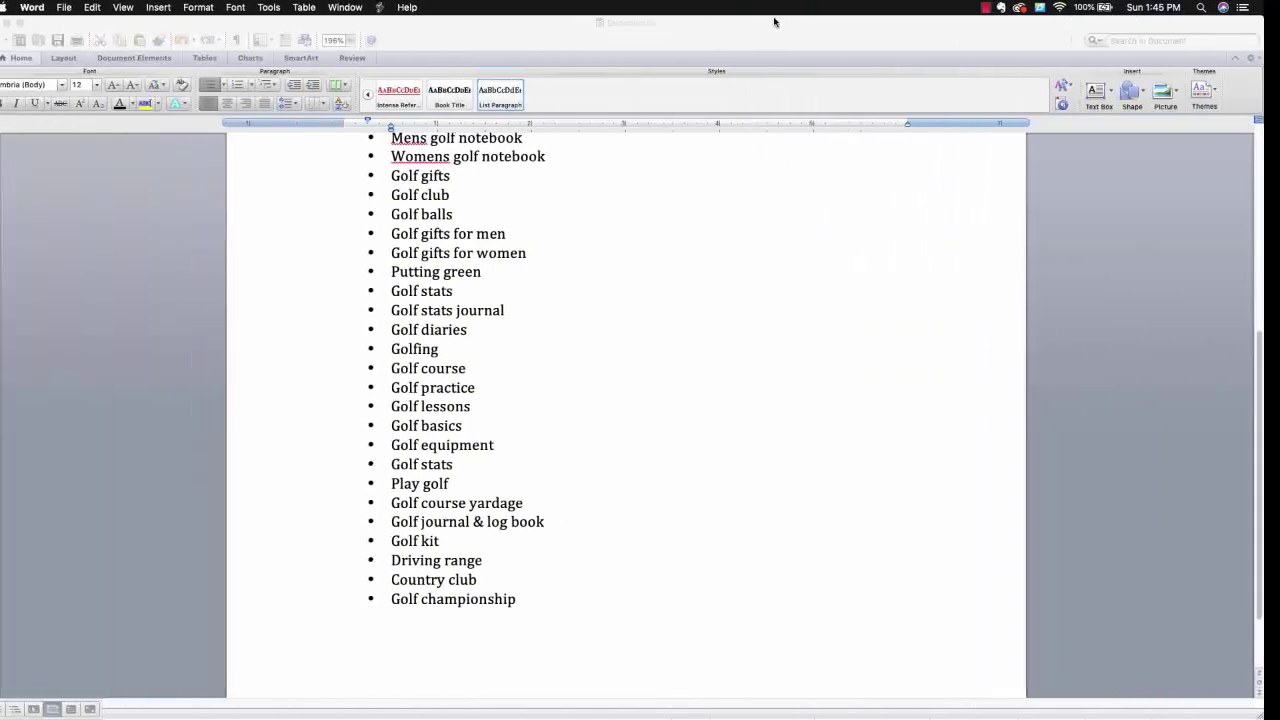
Step: Clear the Putting green selection and review the Word keyword list, then return to Sonar
scroll(571, 300, "up", 6)
left_click(571, 296)
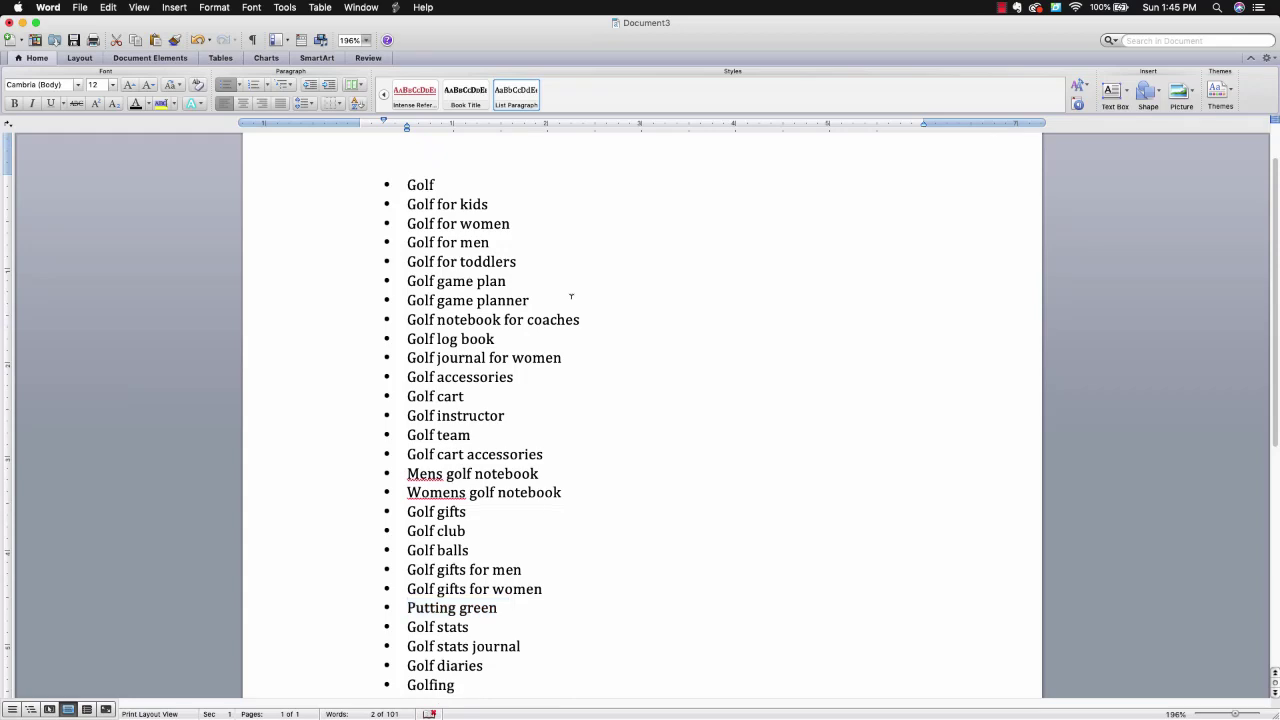
scroll(571, 296, "down", 10)
scroll(537, 300, "up", 12)
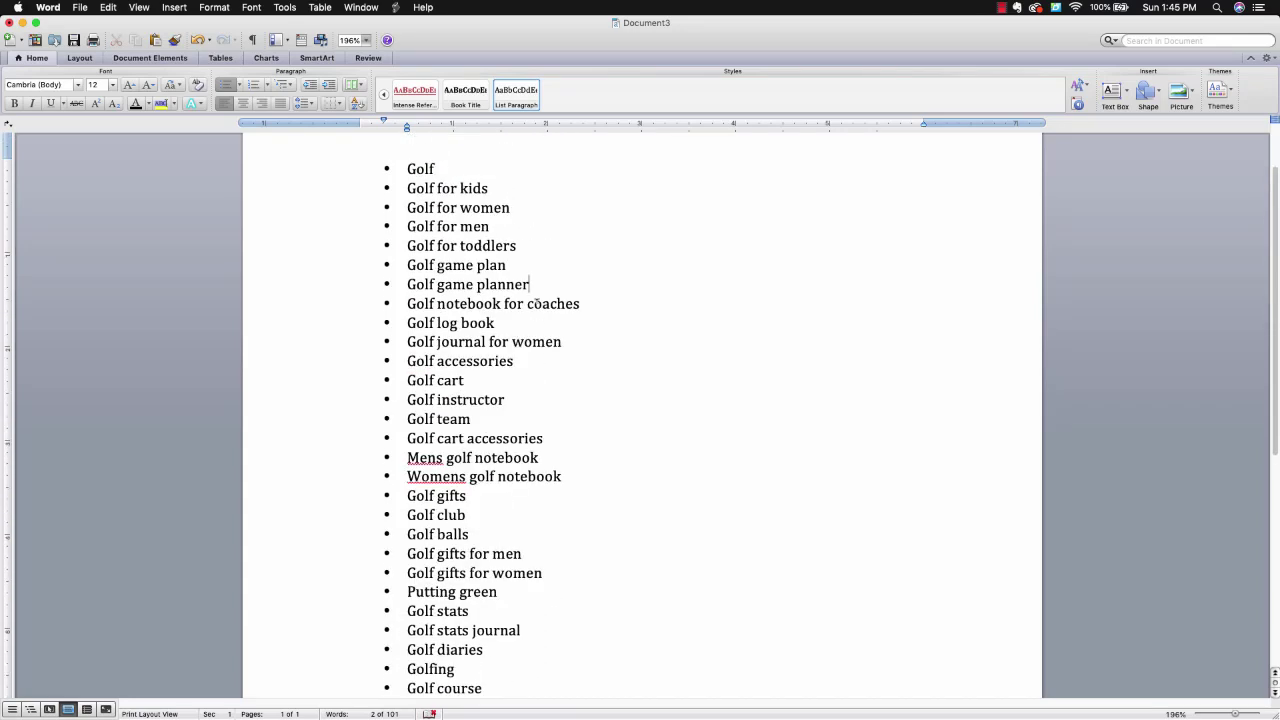
scroll(537, 300, "down", 11)
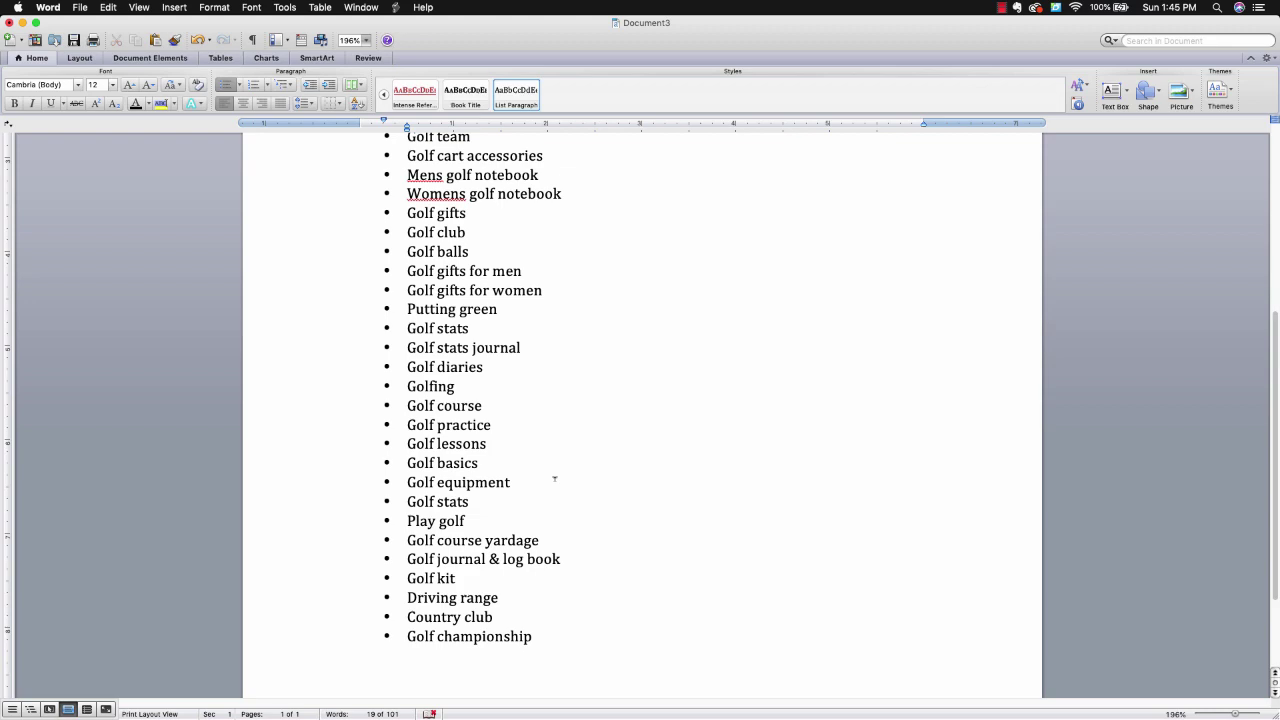
key("ctrl+Right")
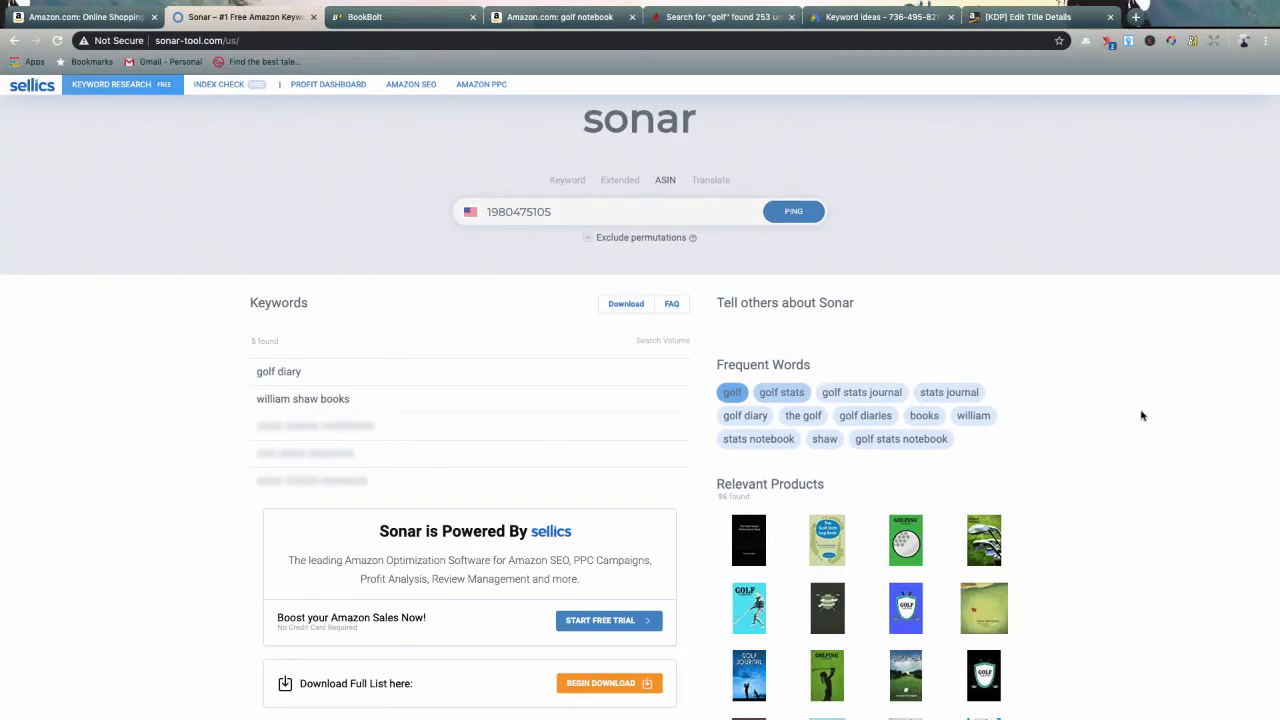
Step: Open the KDP Edit Title Details form and check it against the Word keyword list
left_click(1033, 18)
scroll(486, 243, "up", 15)
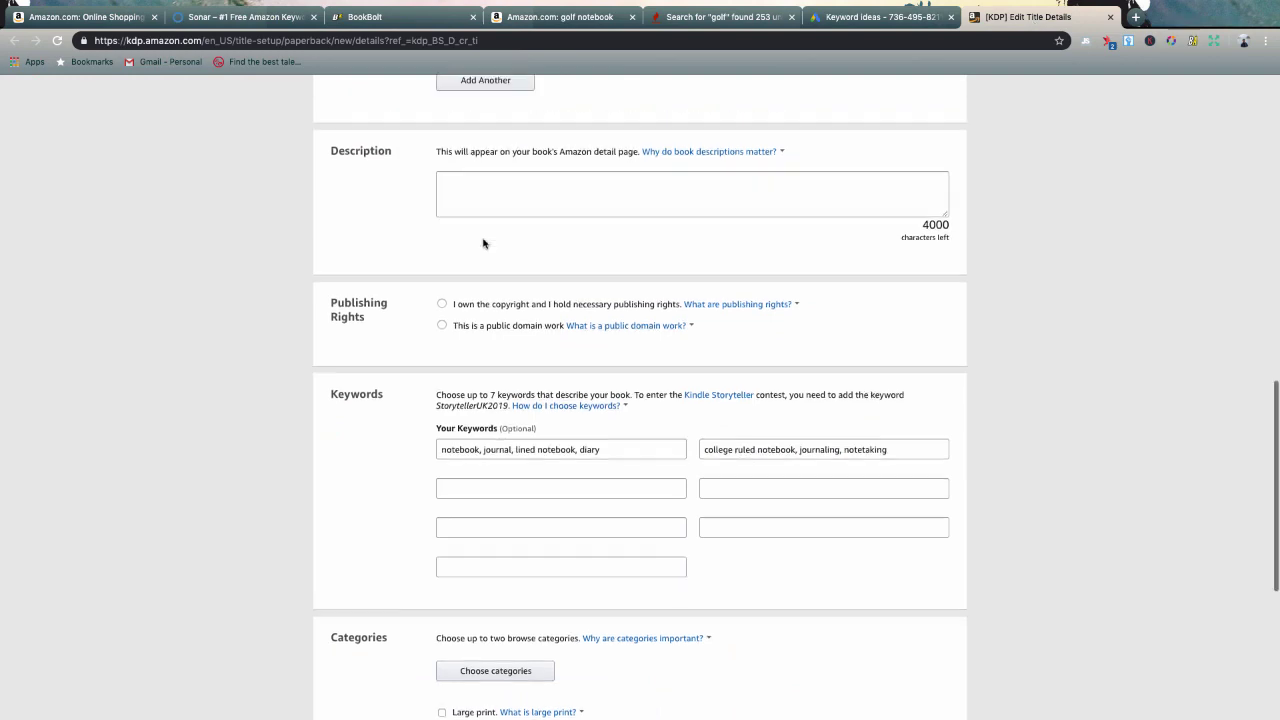
scroll(483, 243, "down", 5)
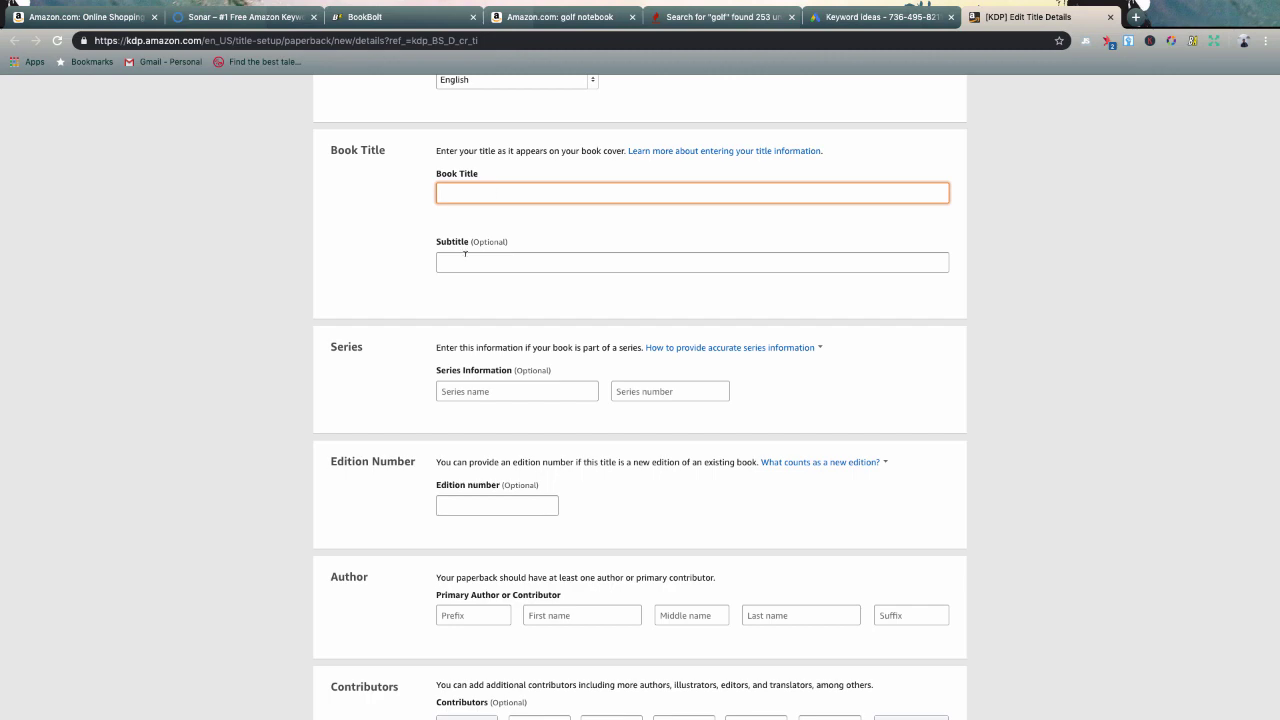
key("ctrl+Left")
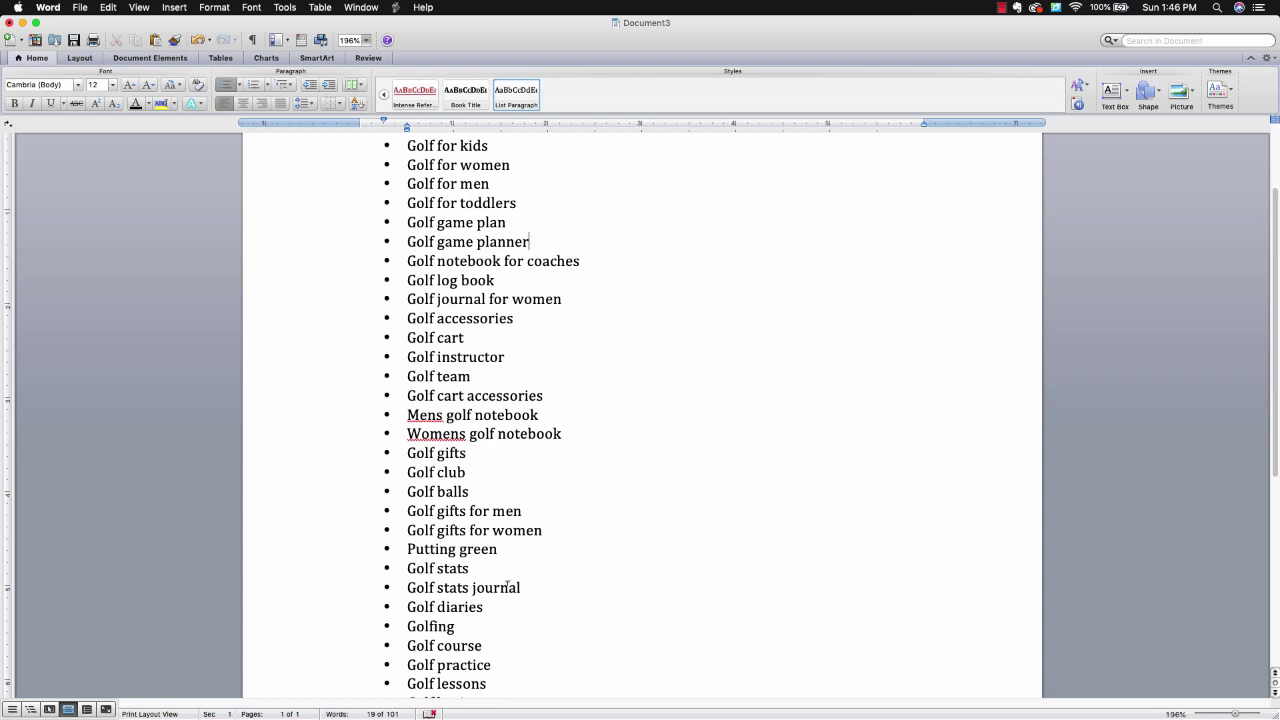
key("ctrl+Right")
Step: Stretch the Description box much taller and place the cursor inside it
scroll(508, 590, "down", 2)
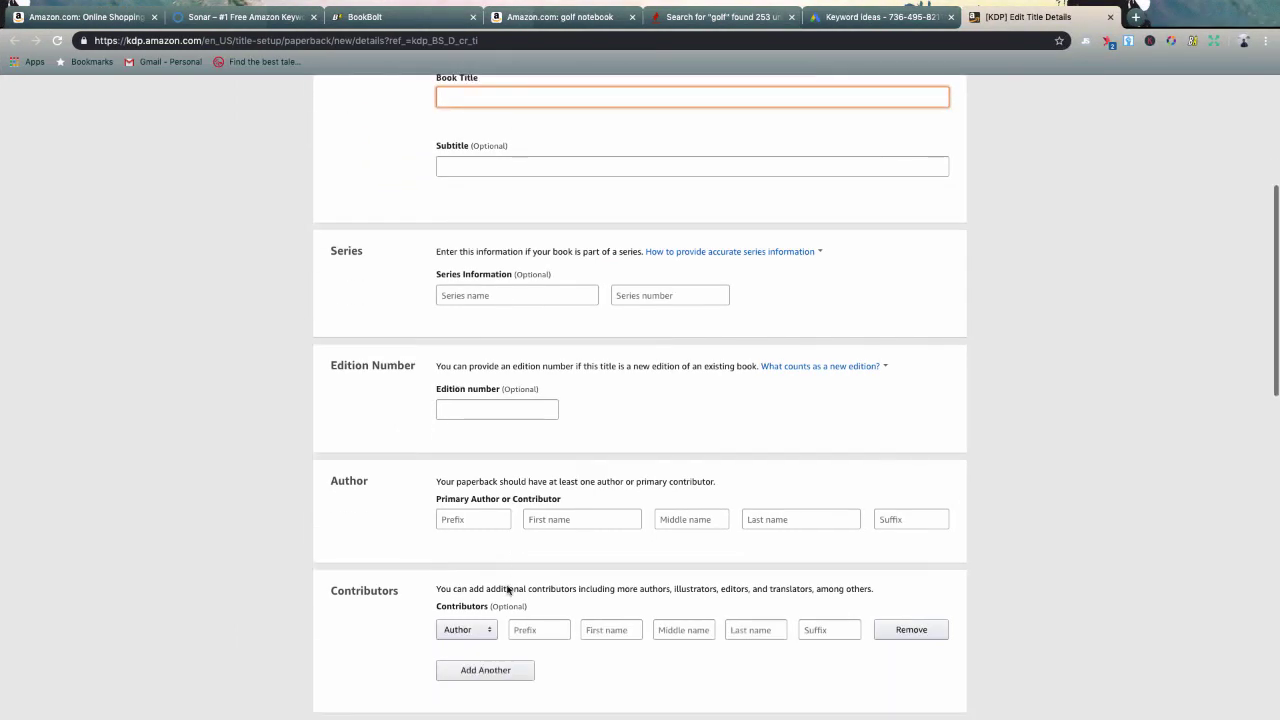
scroll(508, 590, "down", 5)
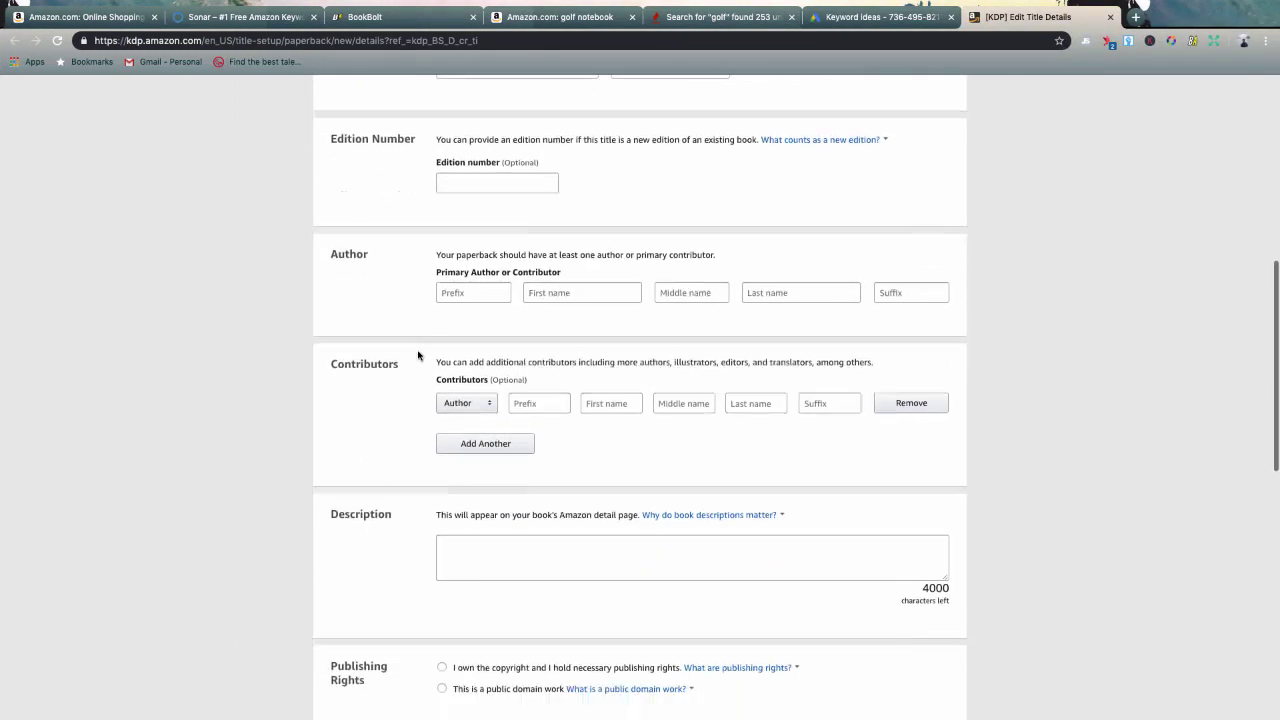
scroll(806, 423, "down", 4)
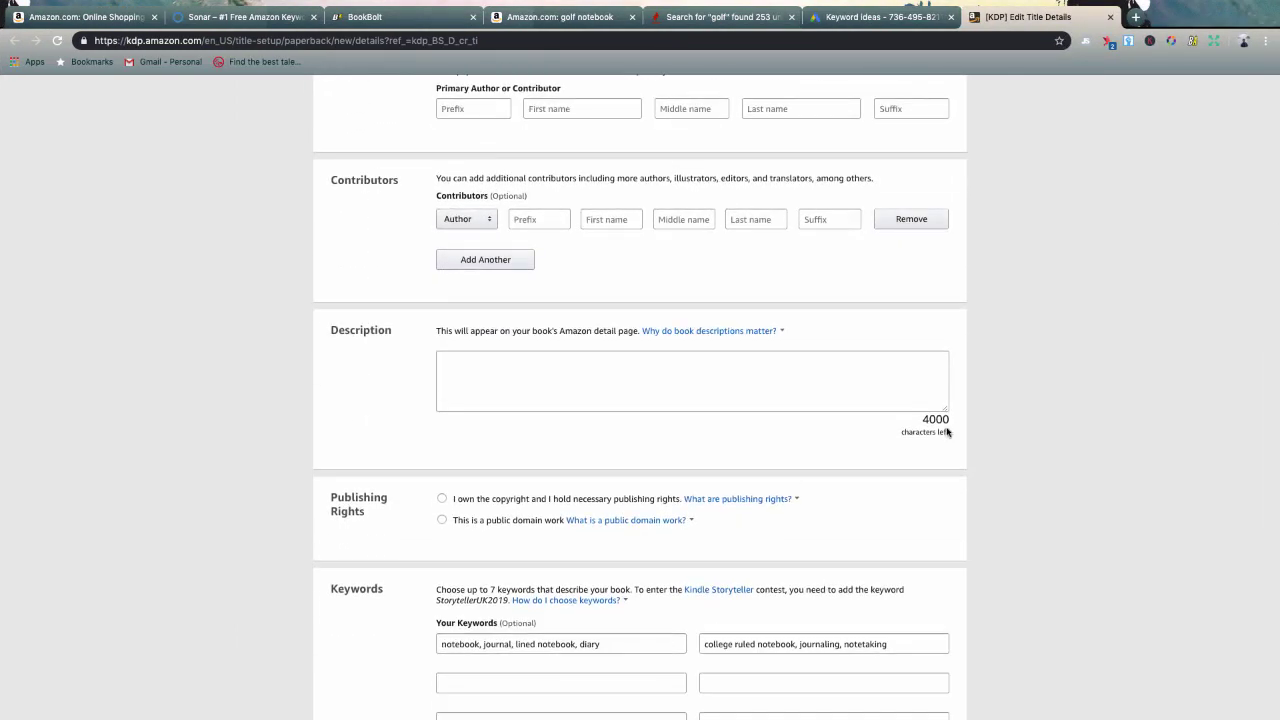
left_click_drag(947, 432, 946, 623)
left_click(691, 509)
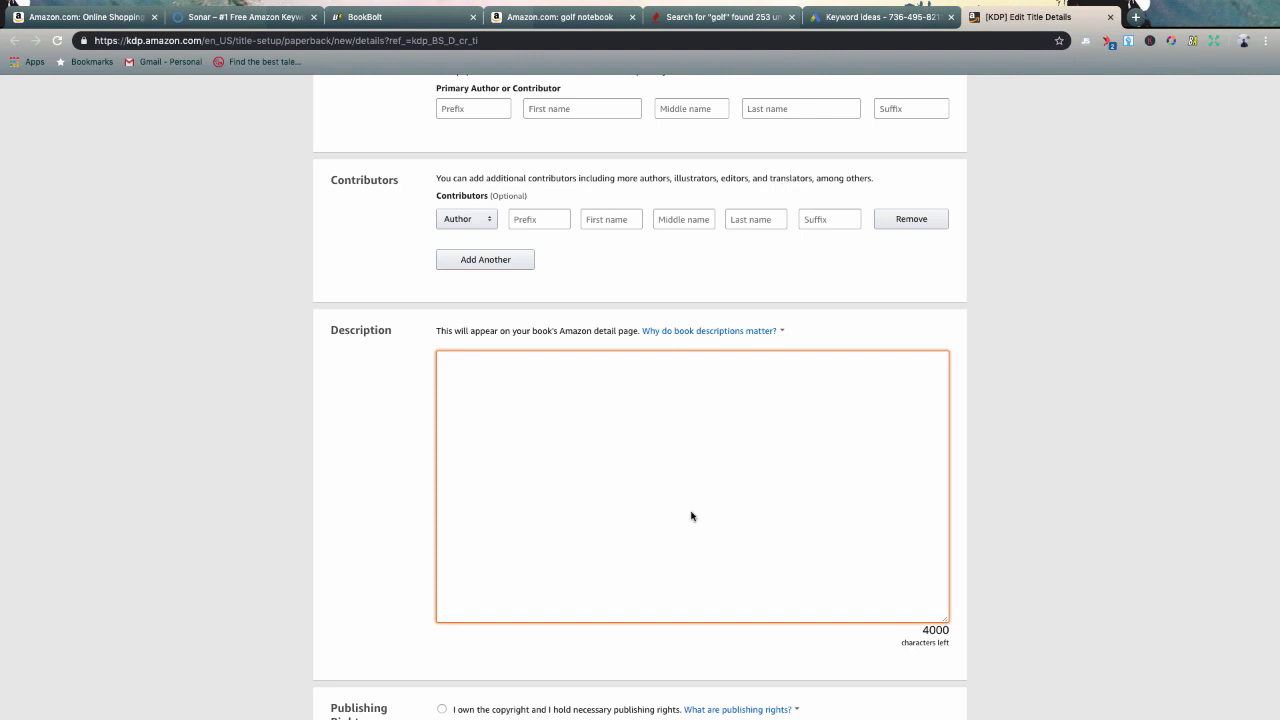
key("super+t")
Step: Load html-online.com's editor in a new tab, then return to KDP's title details
type("html")
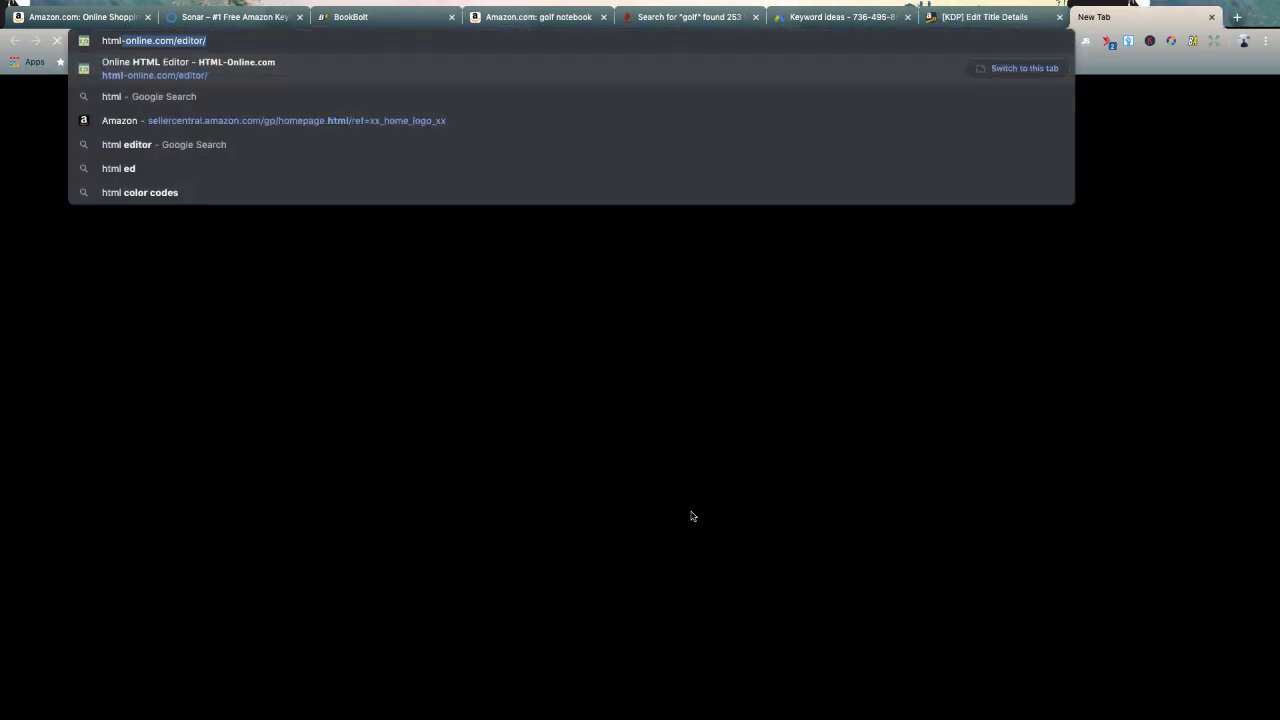
key("Return")
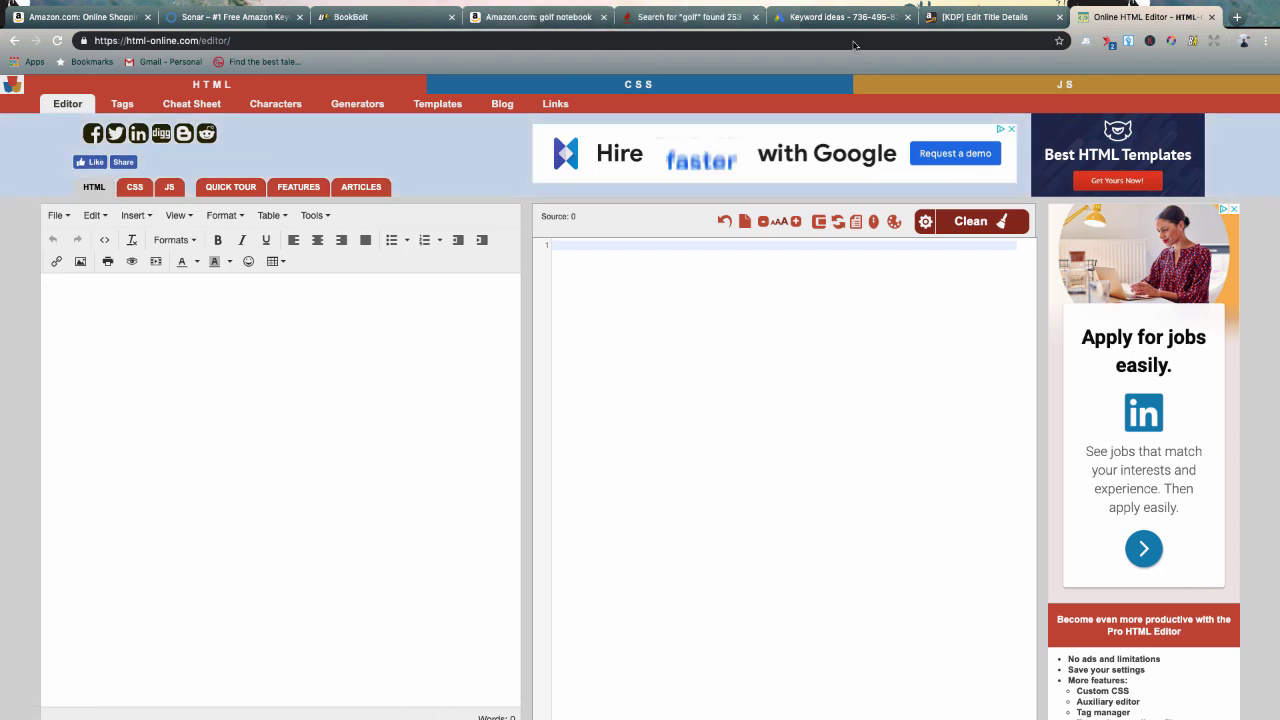
key("ctrl+shift+Tab")
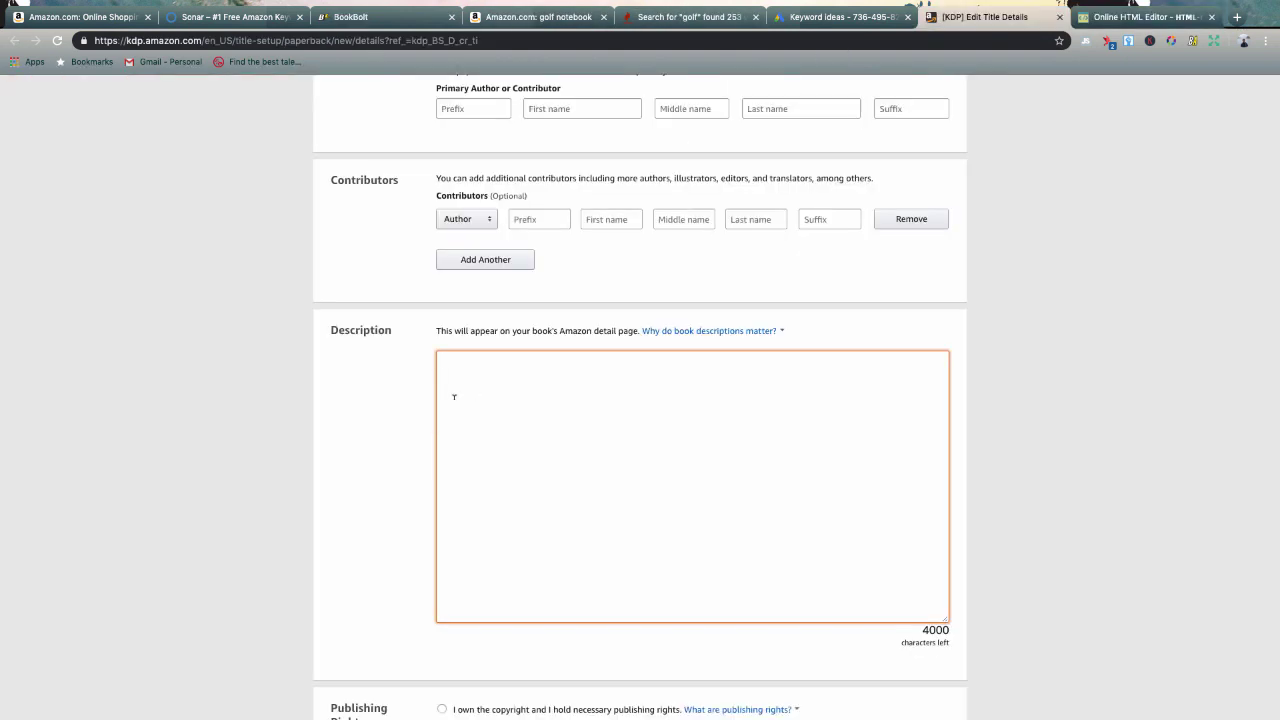
scroll(366, 409, "down", 5)
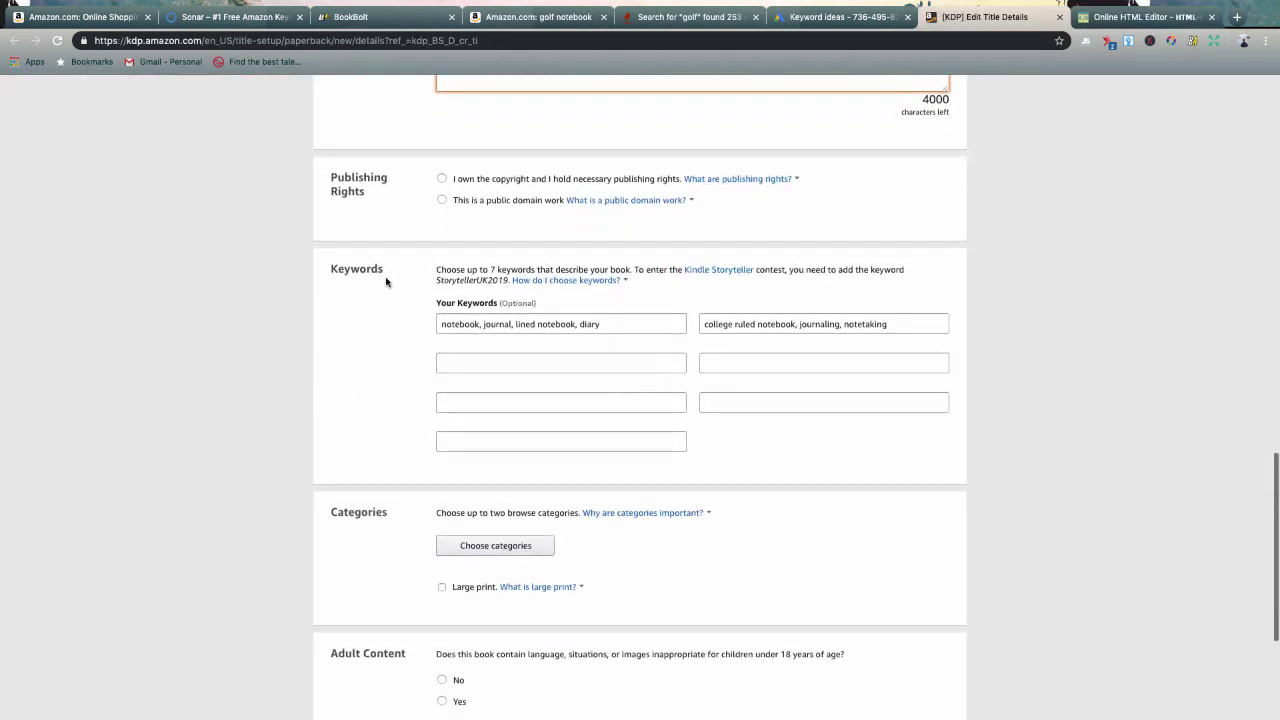
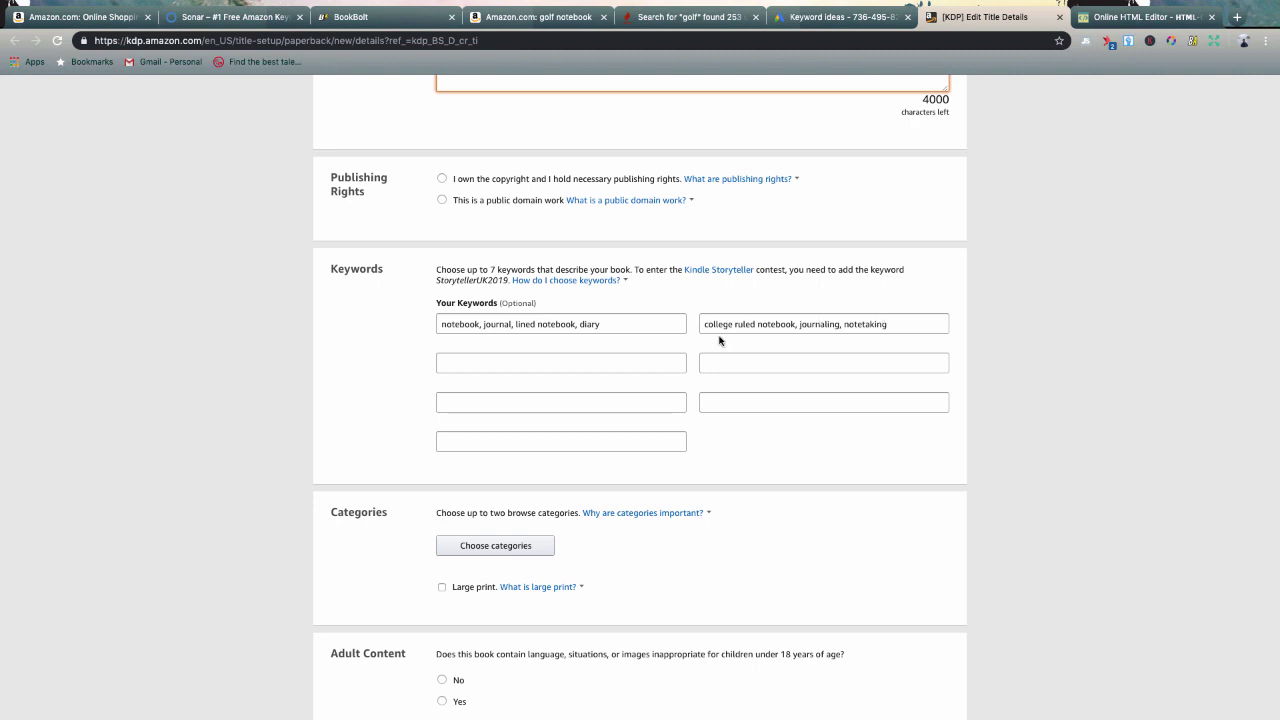
Step: Fill the third keyword box with 'golf instructor, golf team, golf player'
left_click(510, 360)
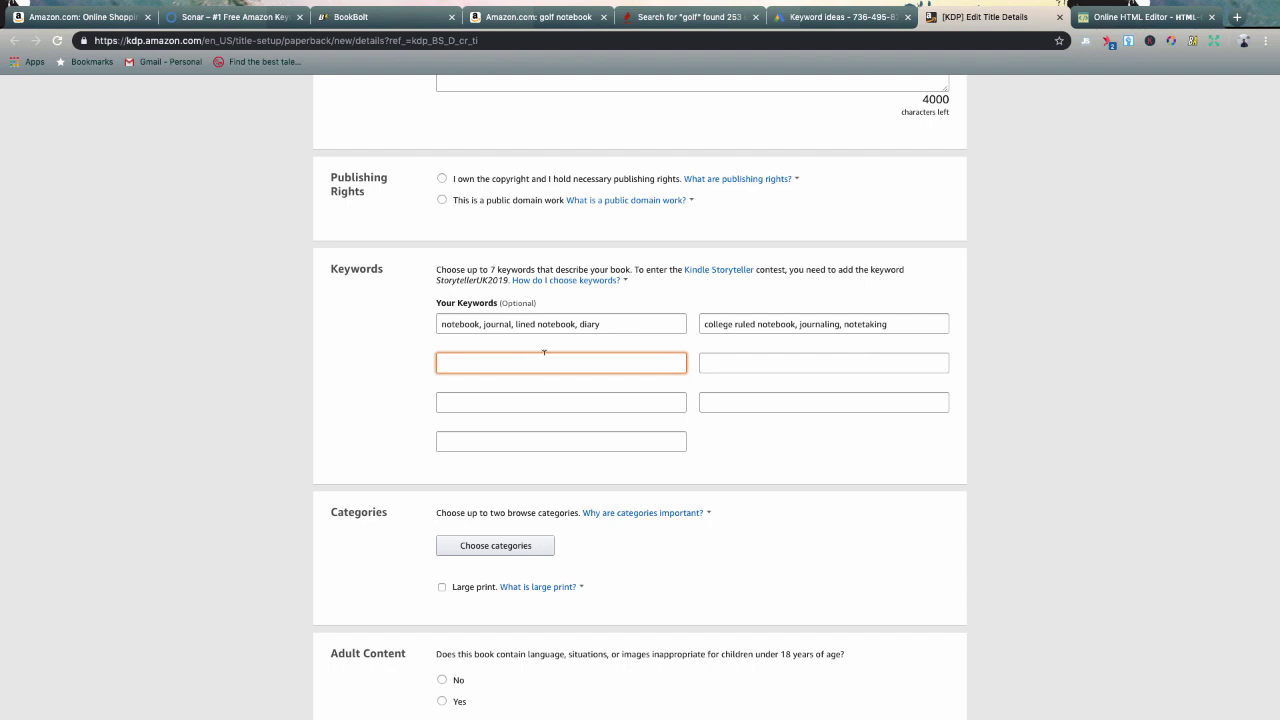
key("super+Tab")
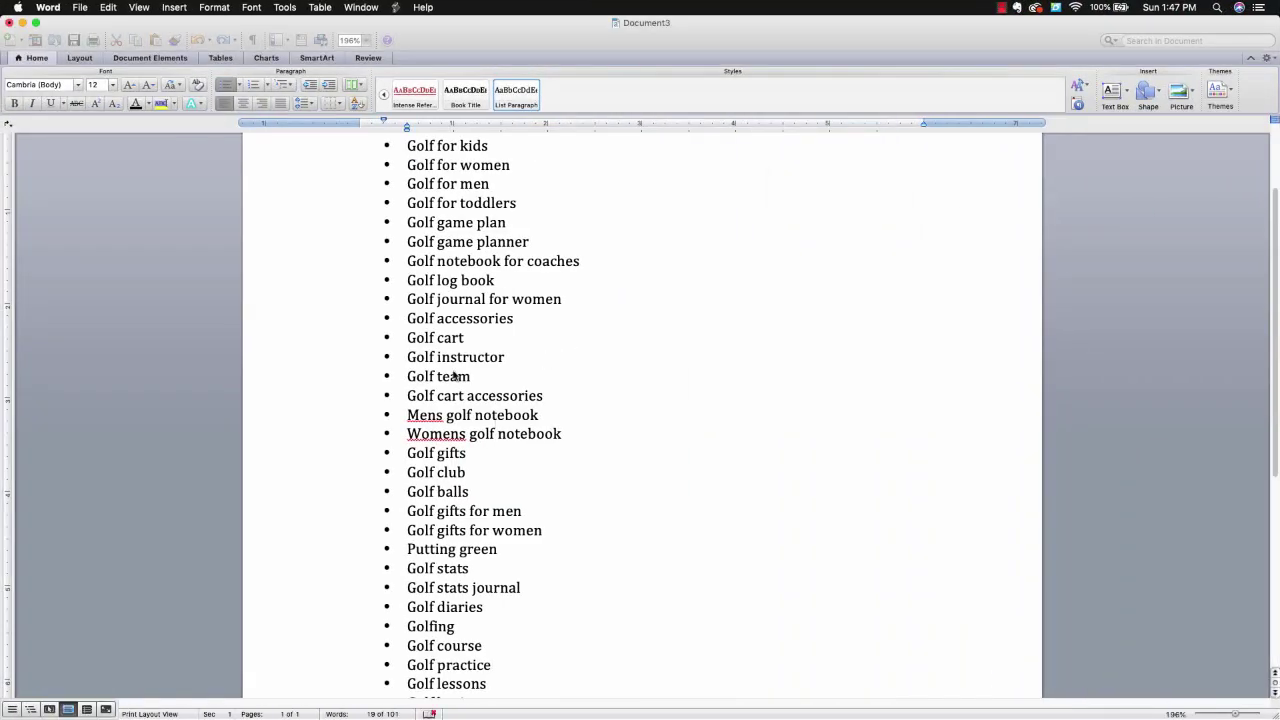
scroll(454, 375, "up", 3)
double_click(449, 484)
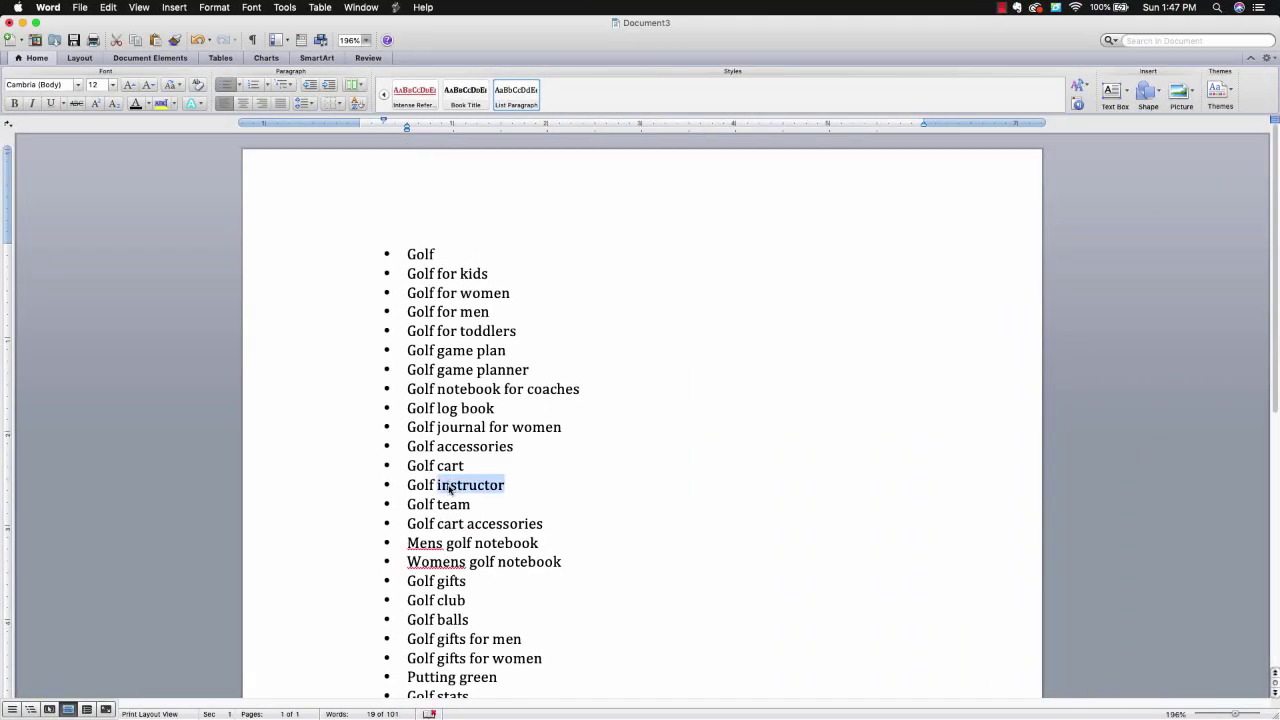
left_click(508, 484)
key("super+Tab")
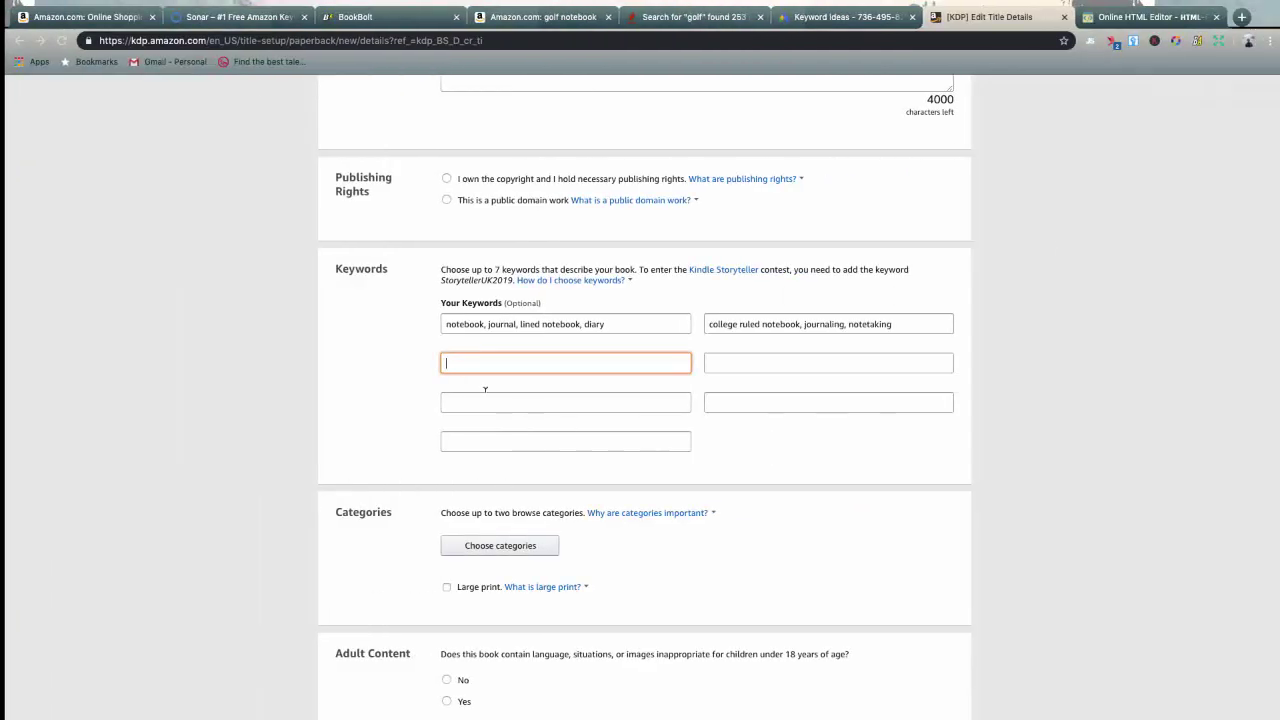
type("golf instruc")
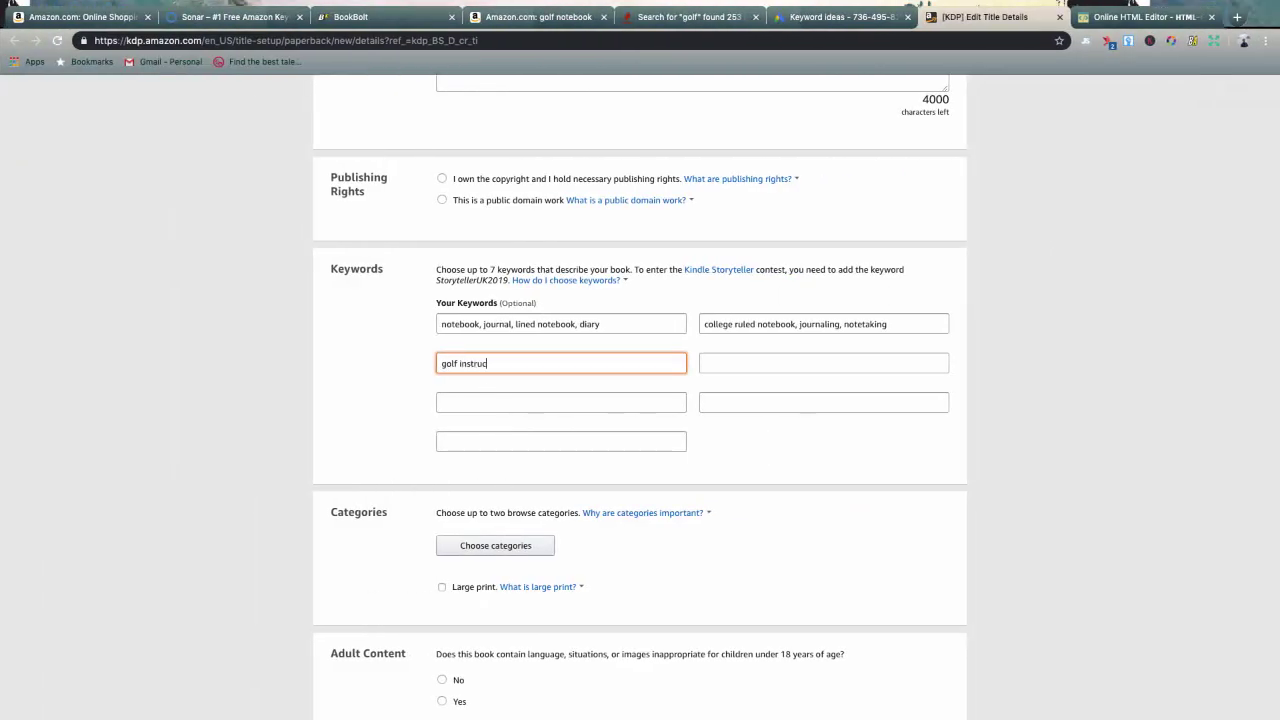
type("tor, golf team, golf player")
key("Tab")
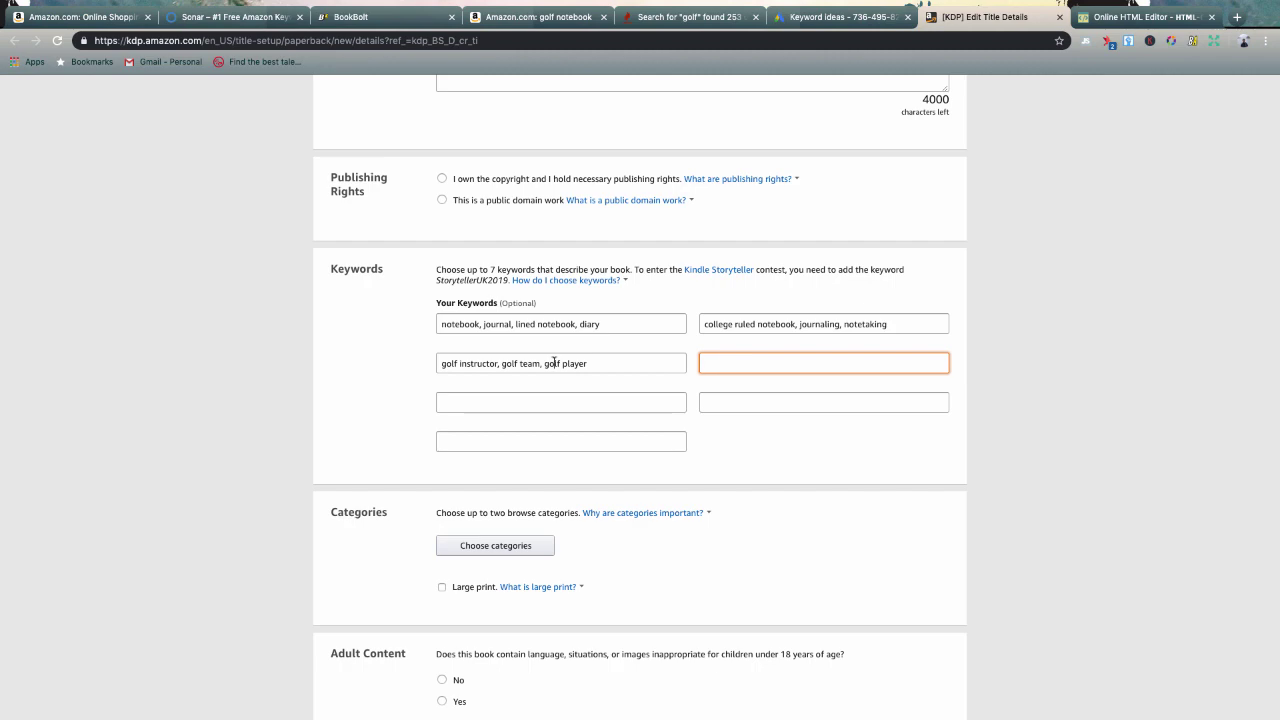
Step: Start the fourth keyword box with 'golf coach'
double_click(554, 362)
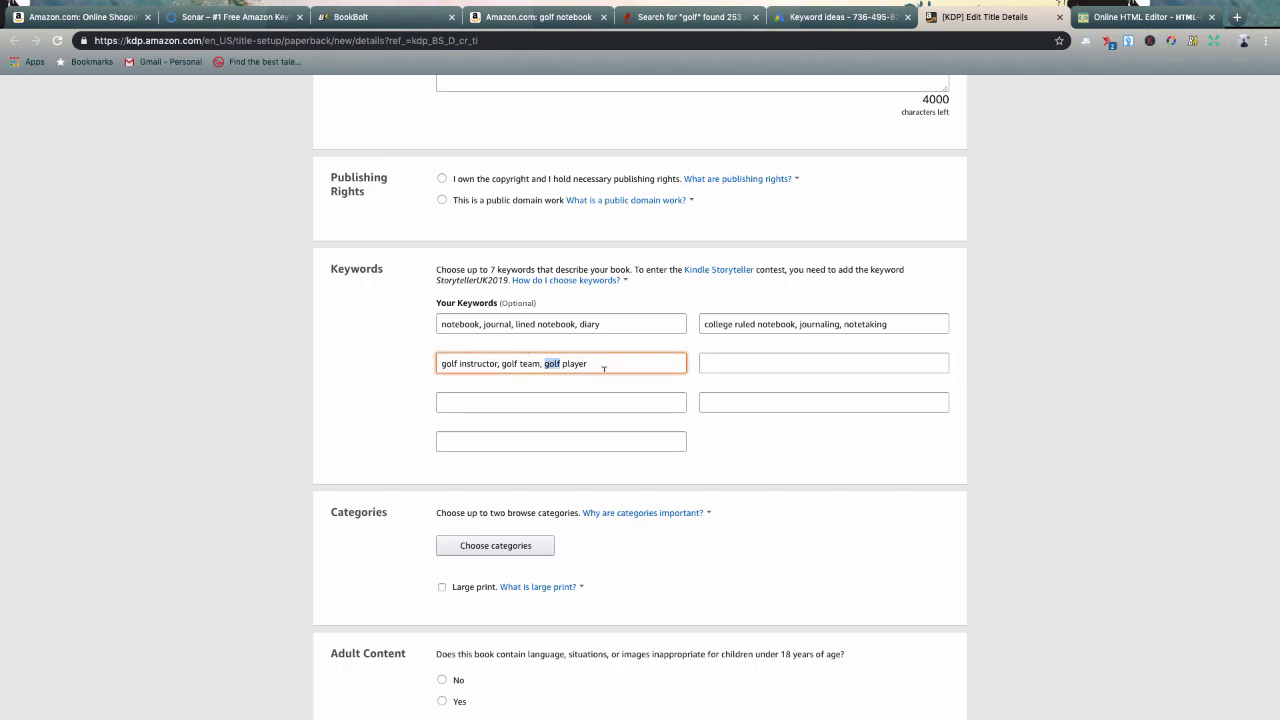
key("ctrl+Left")
key("Tab")
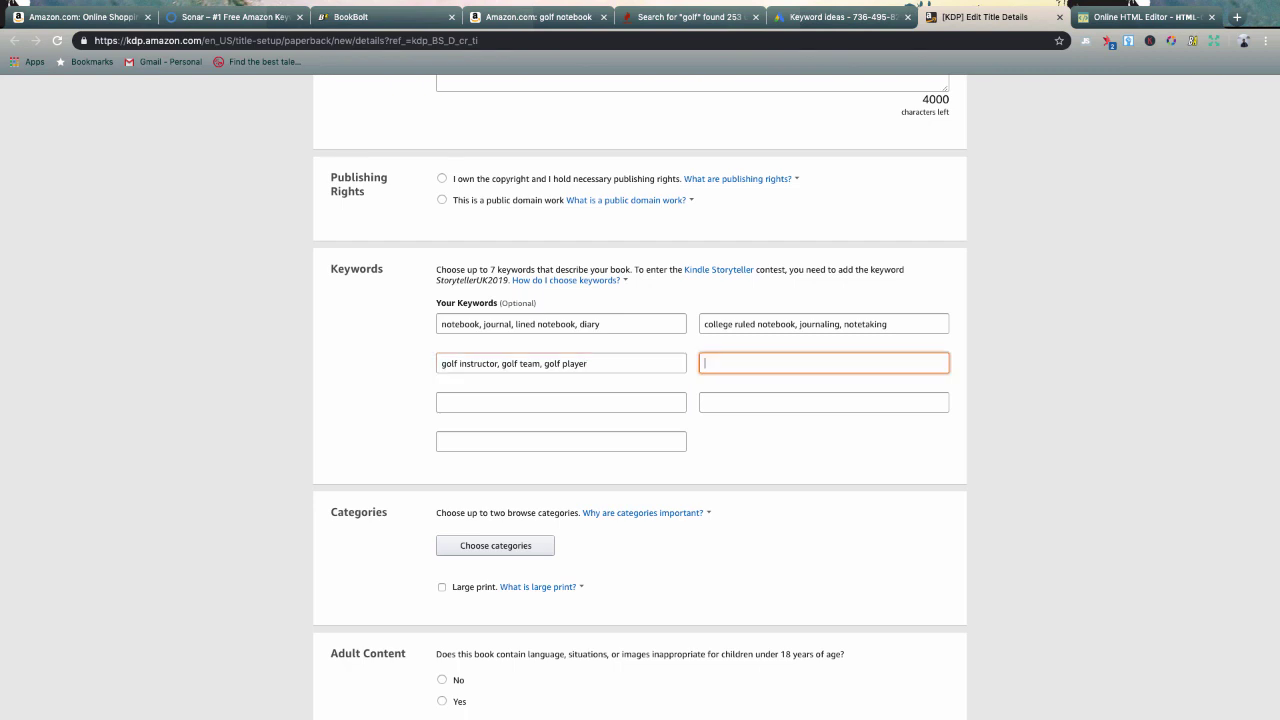
type("golf coach,")
key("ctrl+Left")
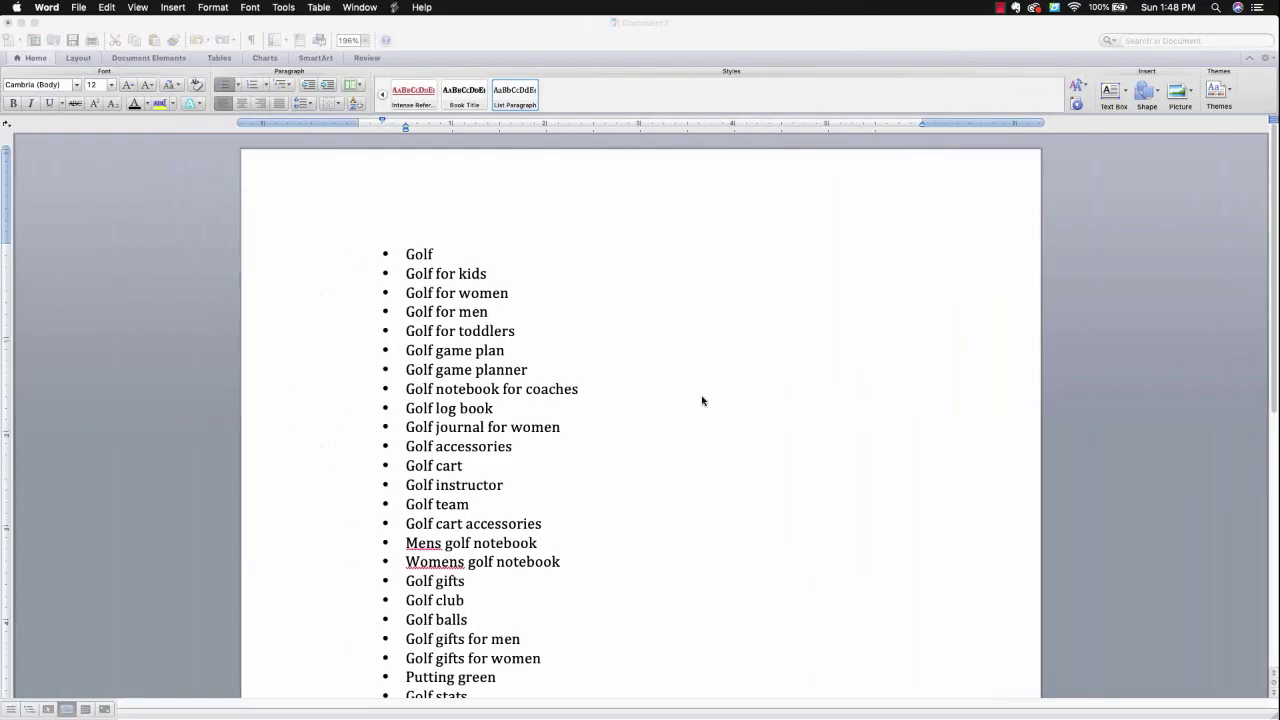
Step: Add golfer, golf player, golf lover to box four; fill box five with golf cart, clubs, balls, driving range, putter
key("ctrl+Right")
type(", golfer")
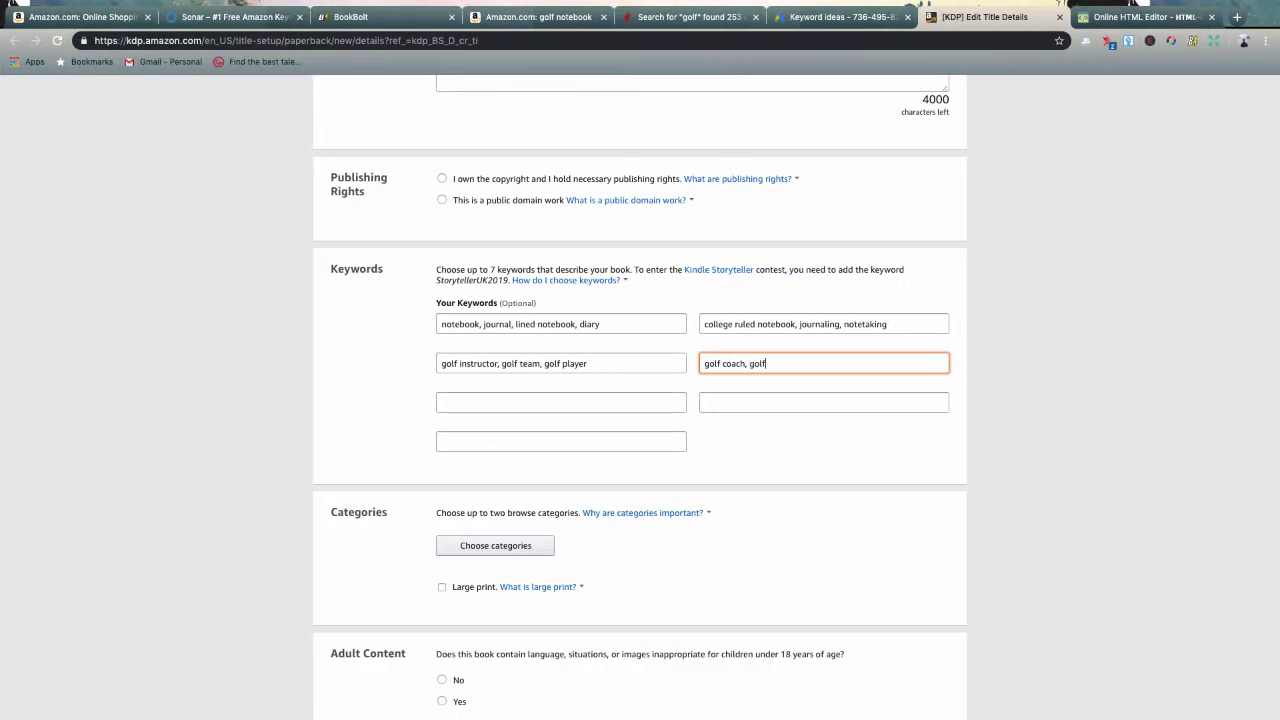
type(", golf player, golf lover")
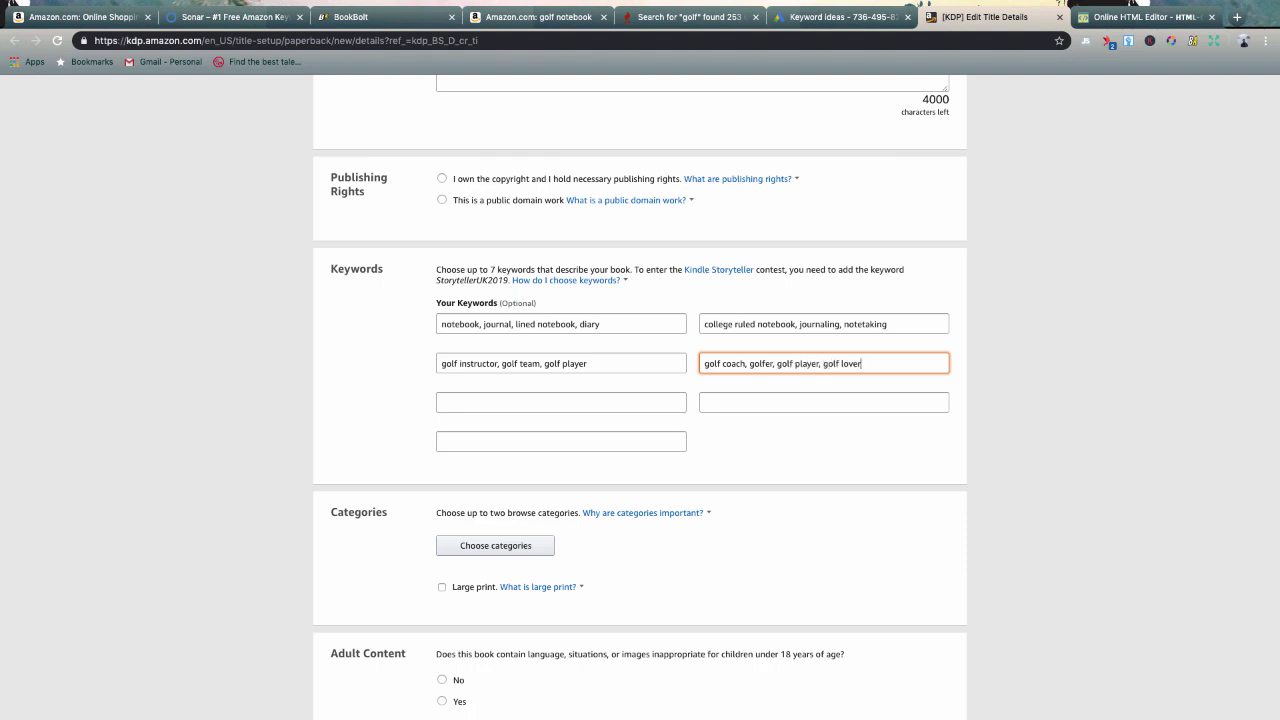
left_click(554, 399)
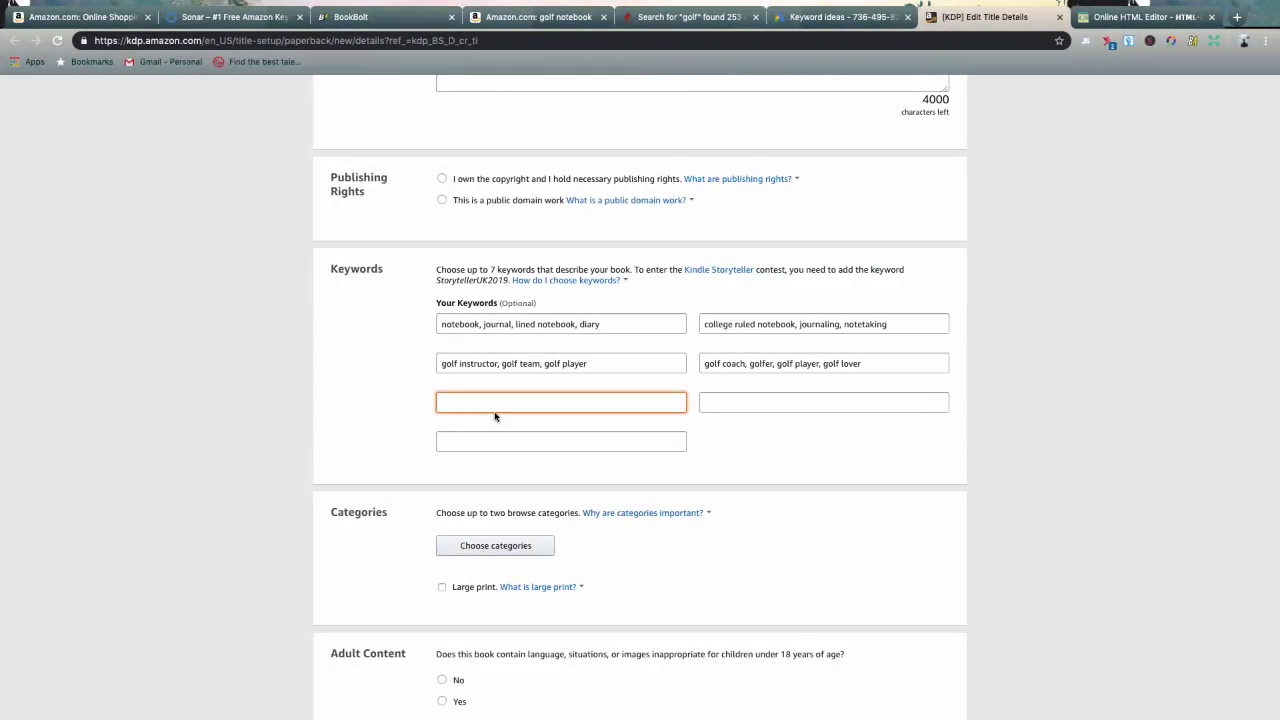
type("golf cart, clubs, balls")
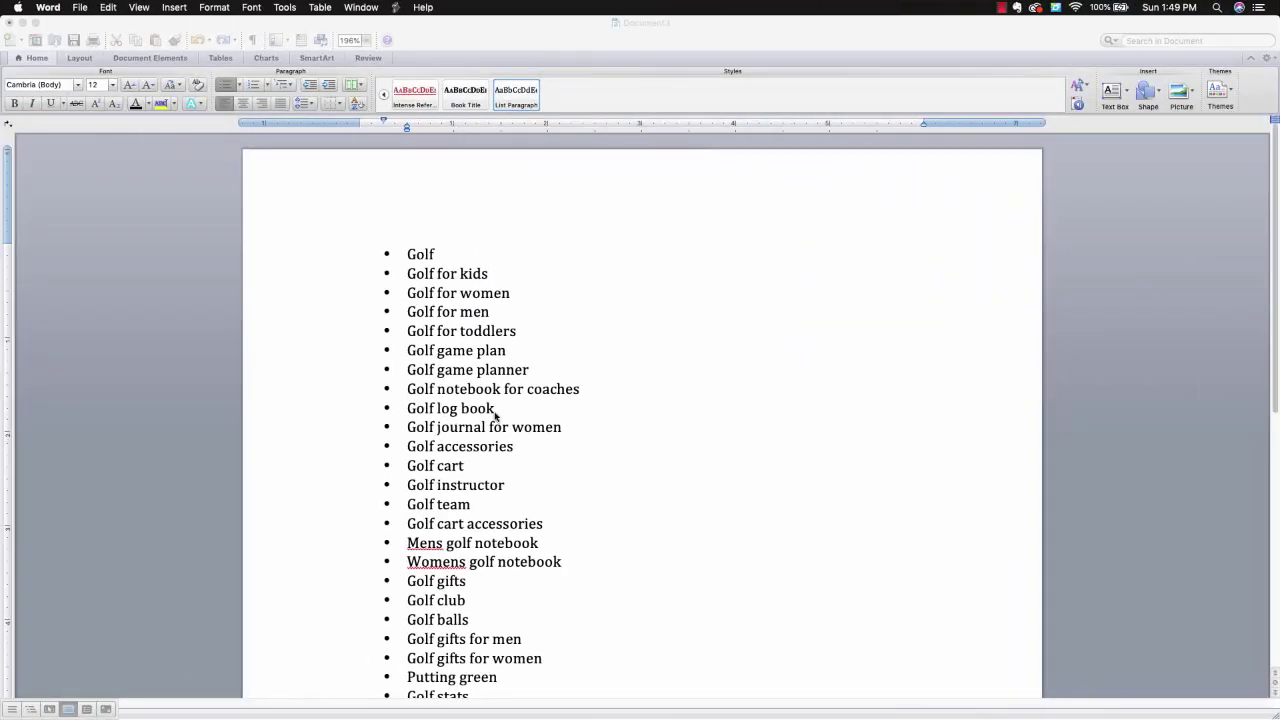
left_click(495, 415)
scroll(497, 508, "down", 3)
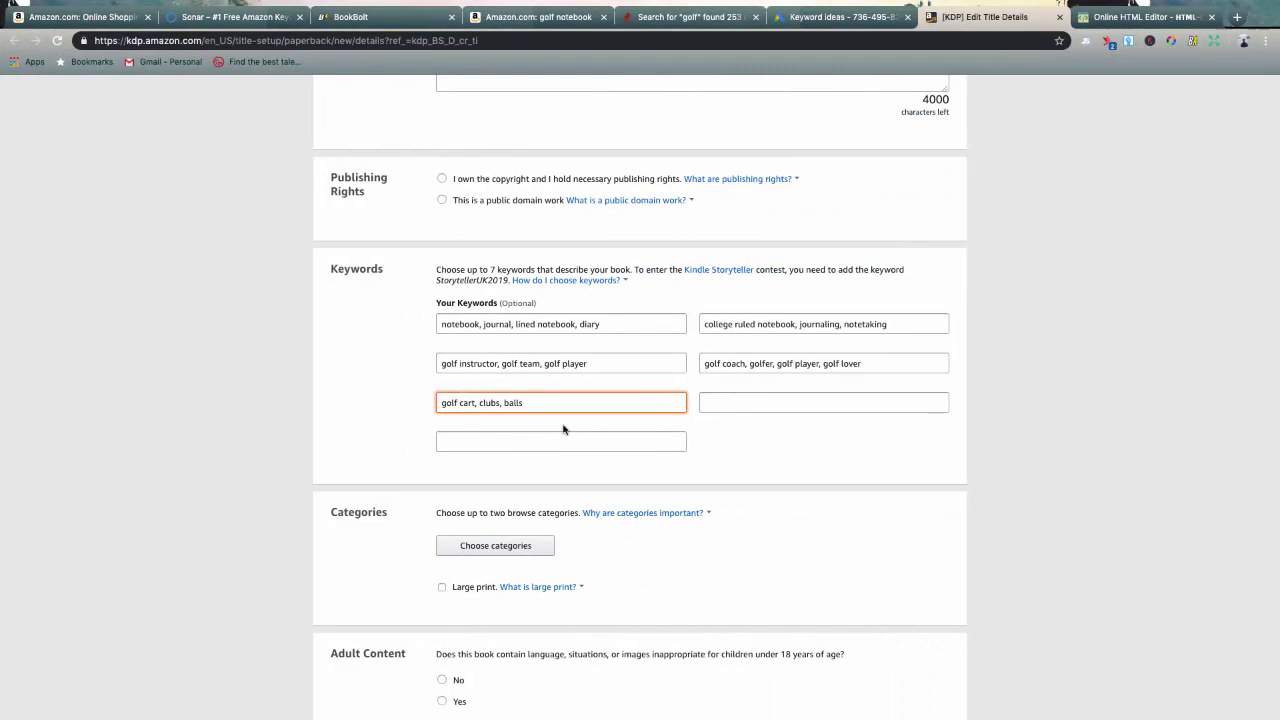
type(", driving range, putter")
Step: Fill the sixth keyword box with 'putting green, hole in one, birdie'
key("Tab")
type("putting g")
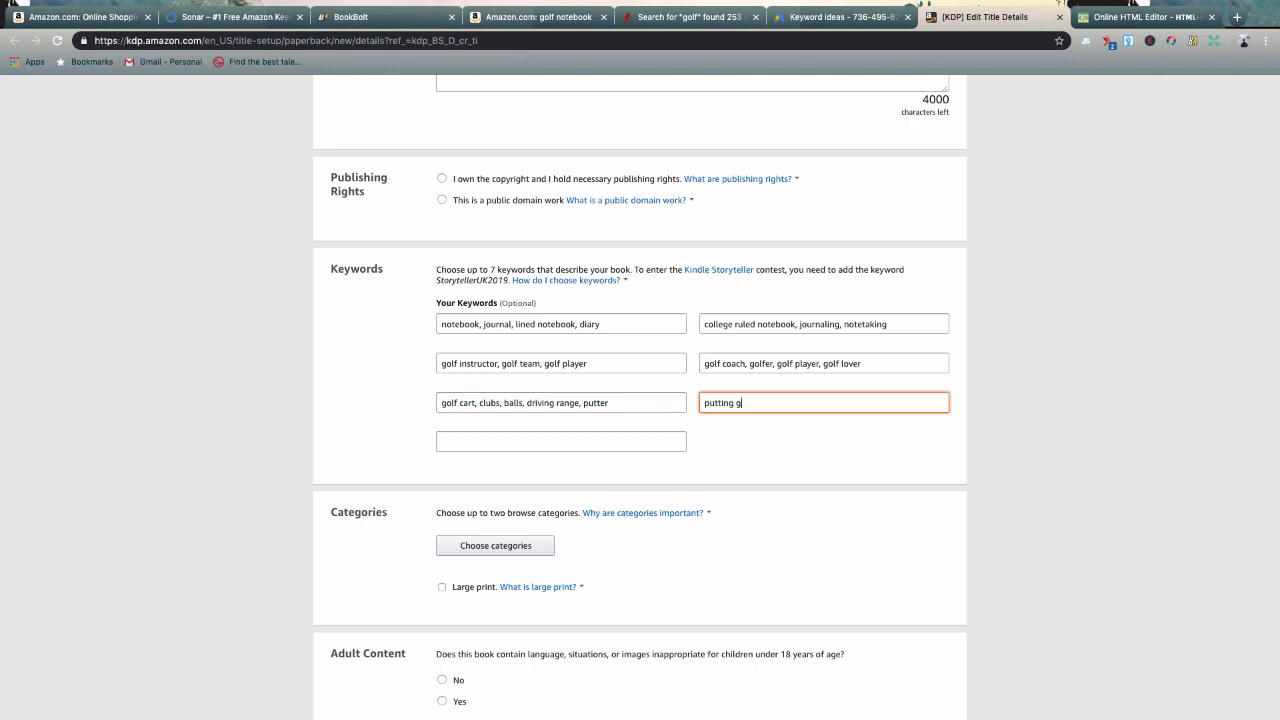
type("reem")
key("BackSpace")
type("n, hole in one, birdie")
key("ctrl+Left")
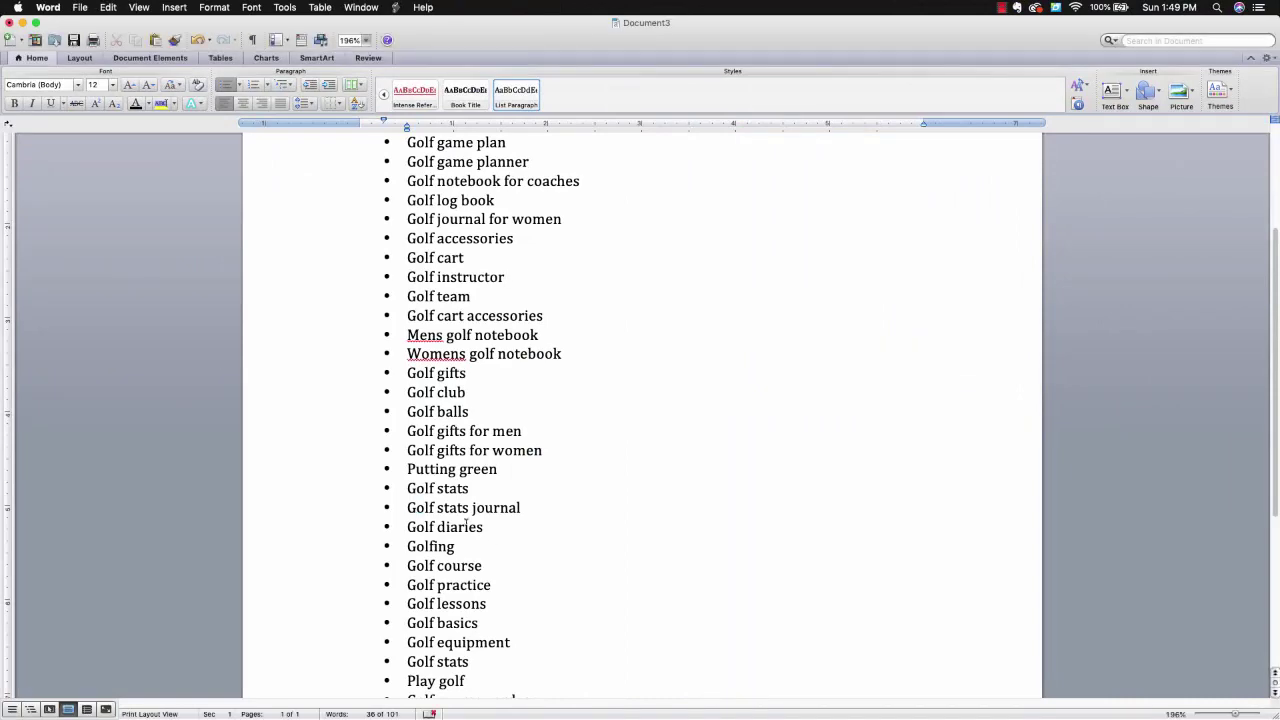
Step: Replace 'notetaking' in the second keyword box with 'golf stats journal'
scroll(466, 524, "down", 5)
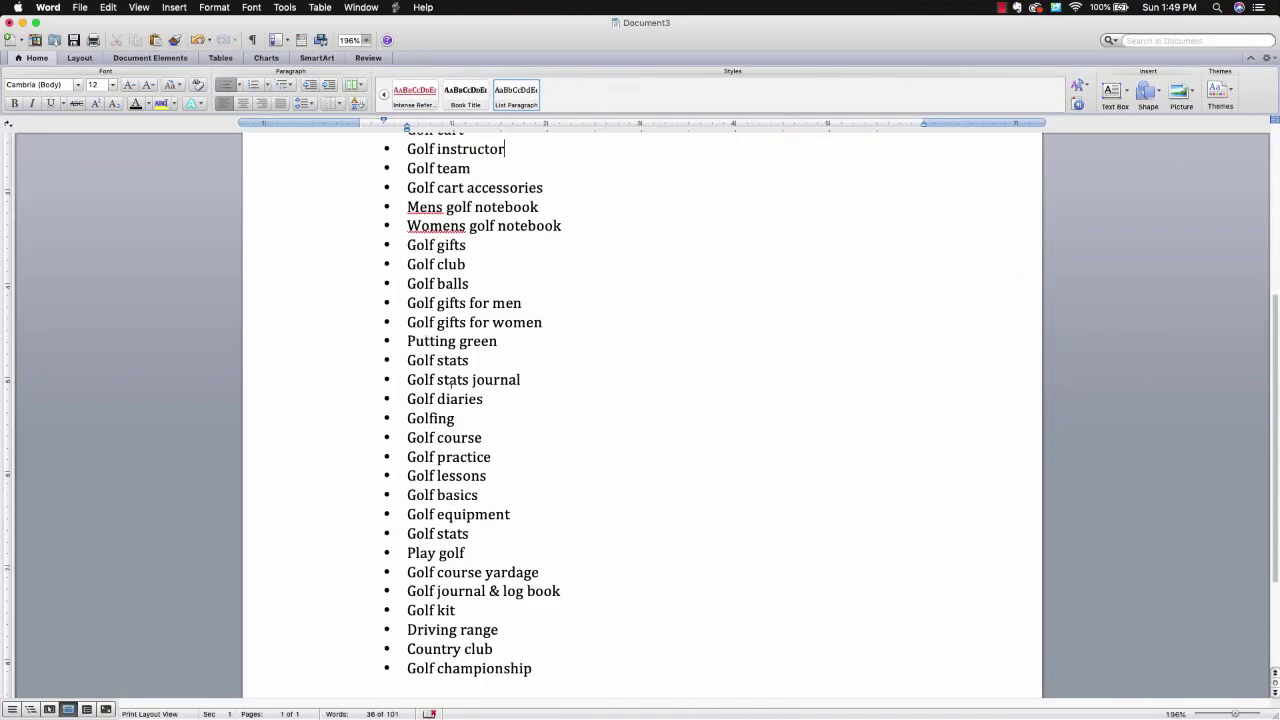
key("ctrl+Right")
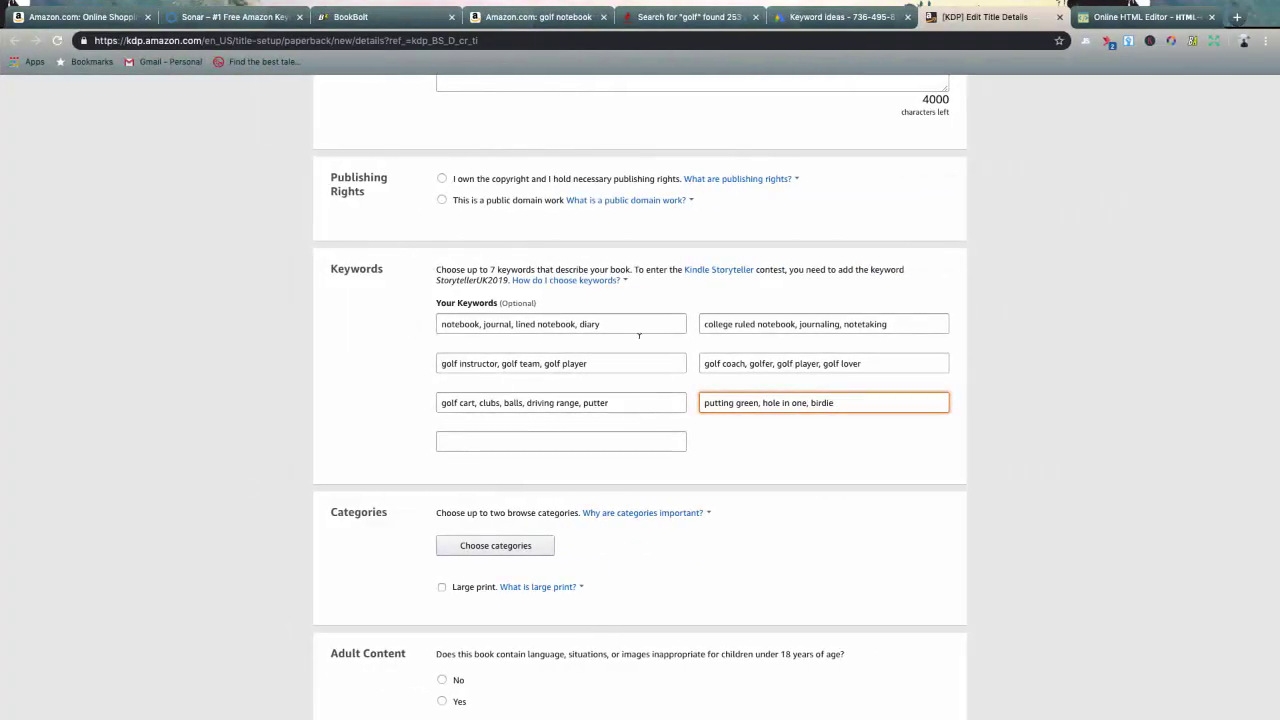
double_click(864, 324)
type("golf stats ")
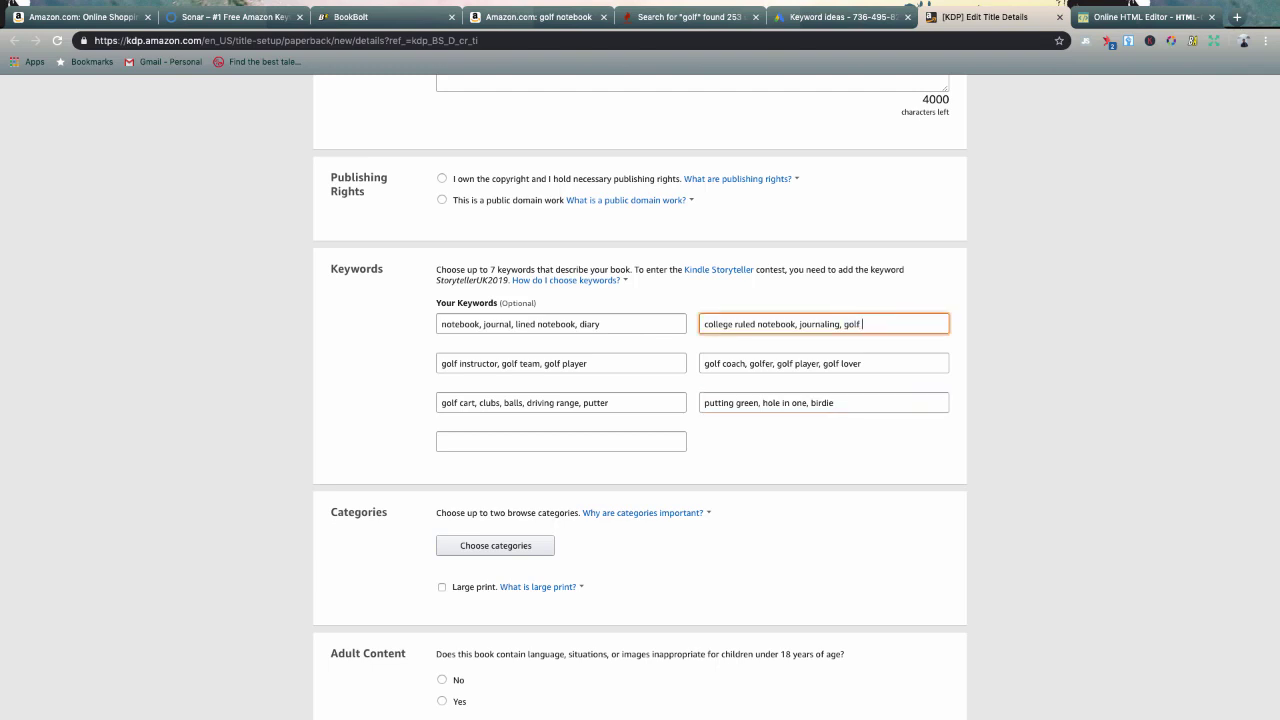
type("jou")
key("BackSpace")
key("BackSpace")
key("BackSpace")
key("BackSpace")
key("BackSpace")
key("BackSpace")
key("BackSpace")
key("BackSpace")
key("BackSpace")
key("BackSpace")
key("BackSpace")
key("BackSpace")
key("BackSpace")
key("BackSpace")
key("BackSpace")
key("BackSpace")
key("BackSpace")
key("BackSpace")
key("BackSpace")
key("BackSpace")
key("BackSpace")
key("BackSpace")
key("BackSpace")
type("golf")
key("BackSpace")
key("BackSpace")
key("BackSpace")
key("BackSpace")
type("golf stats journal")
Step: Fill the seventh keyword box with 'golf gift, golf accessories, golf game planner'
left_click(817, 463)
left_click(474, 440)
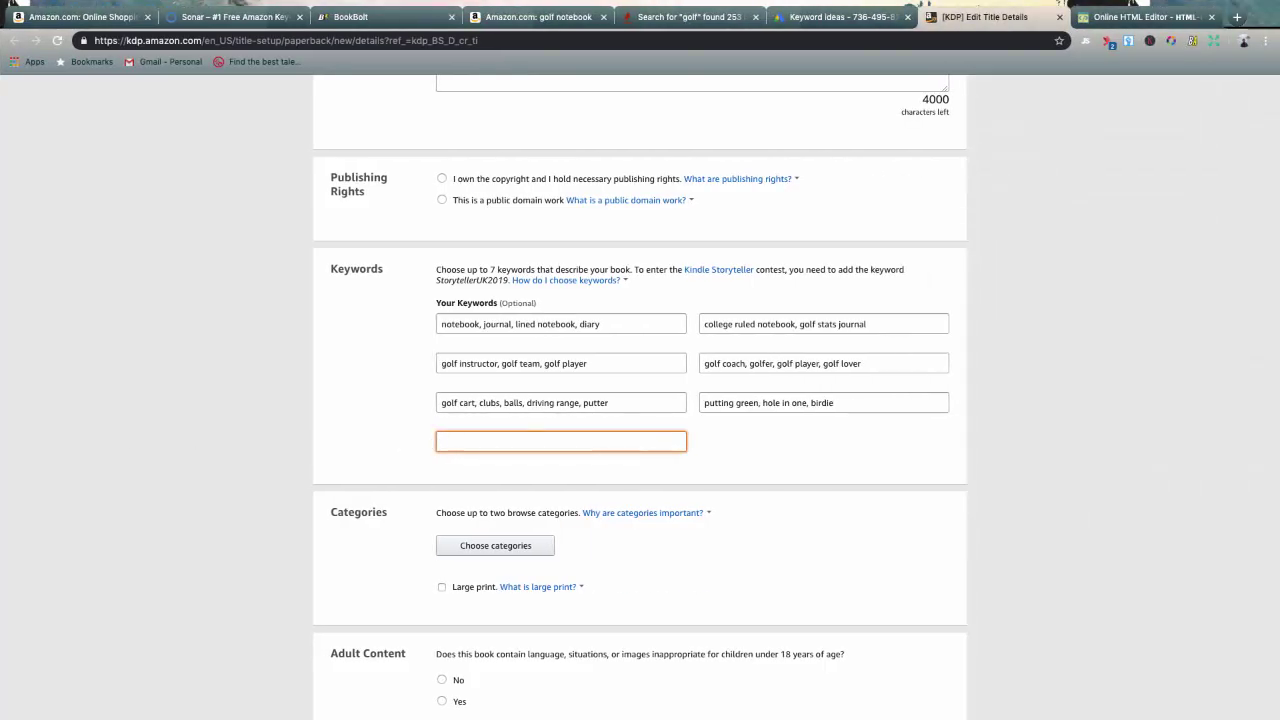
type("gikf =")
key("BackSpace")
key("BackSpace")
key("BackSpace")
key("BackSpace")
type("lf gift, golf accessories, go")
key("BackSpace")
key("BackSpace")
key("ctrl+Left")
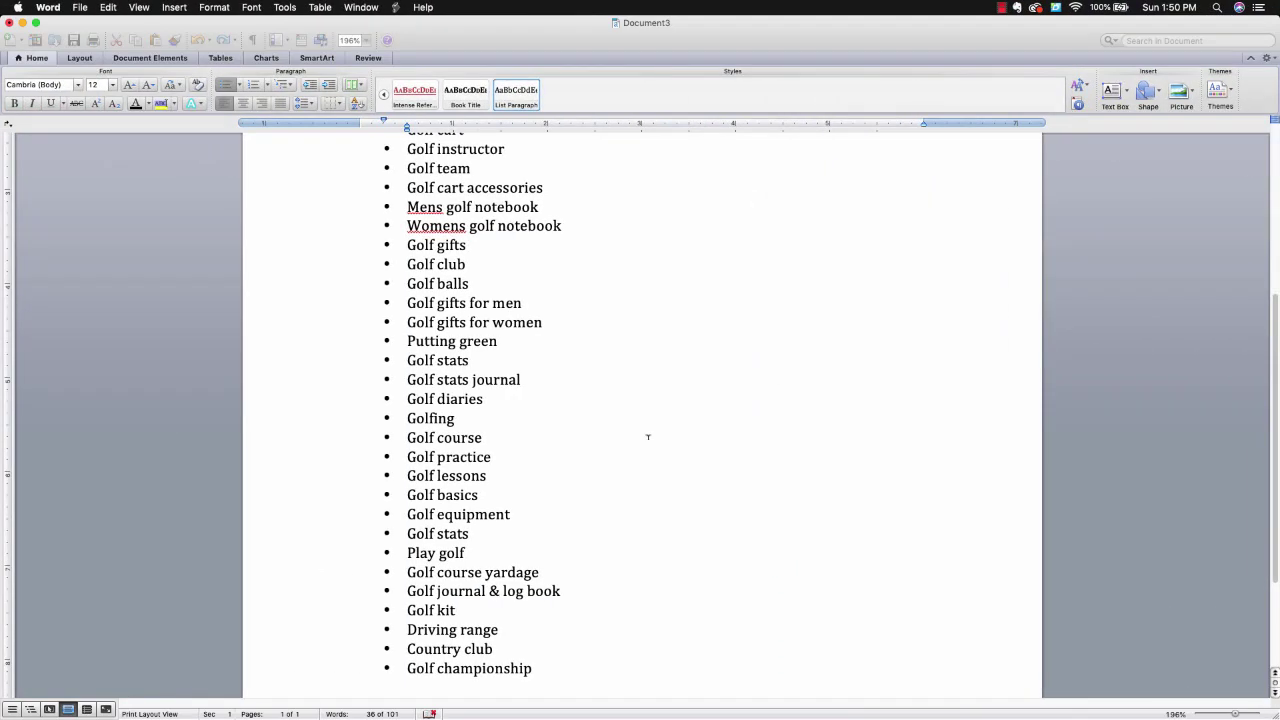
scroll(648, 437, "up", 5)
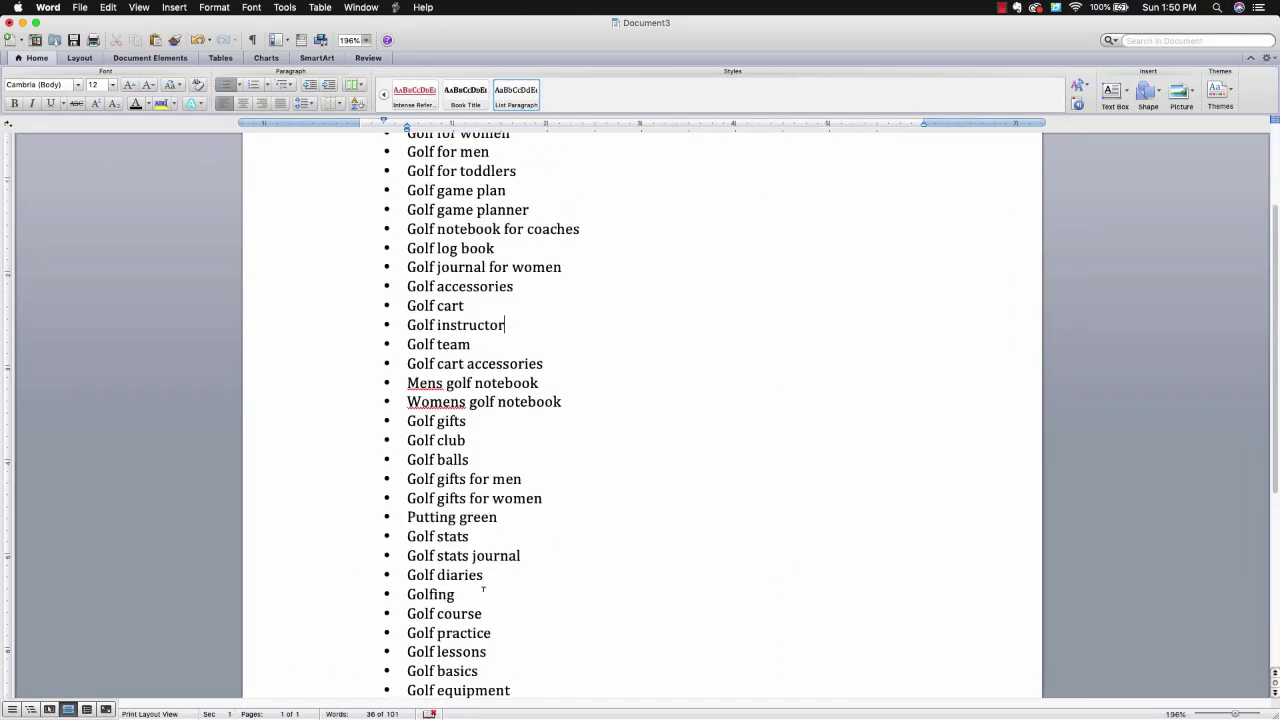
scroll(483, 590, "up", 4)
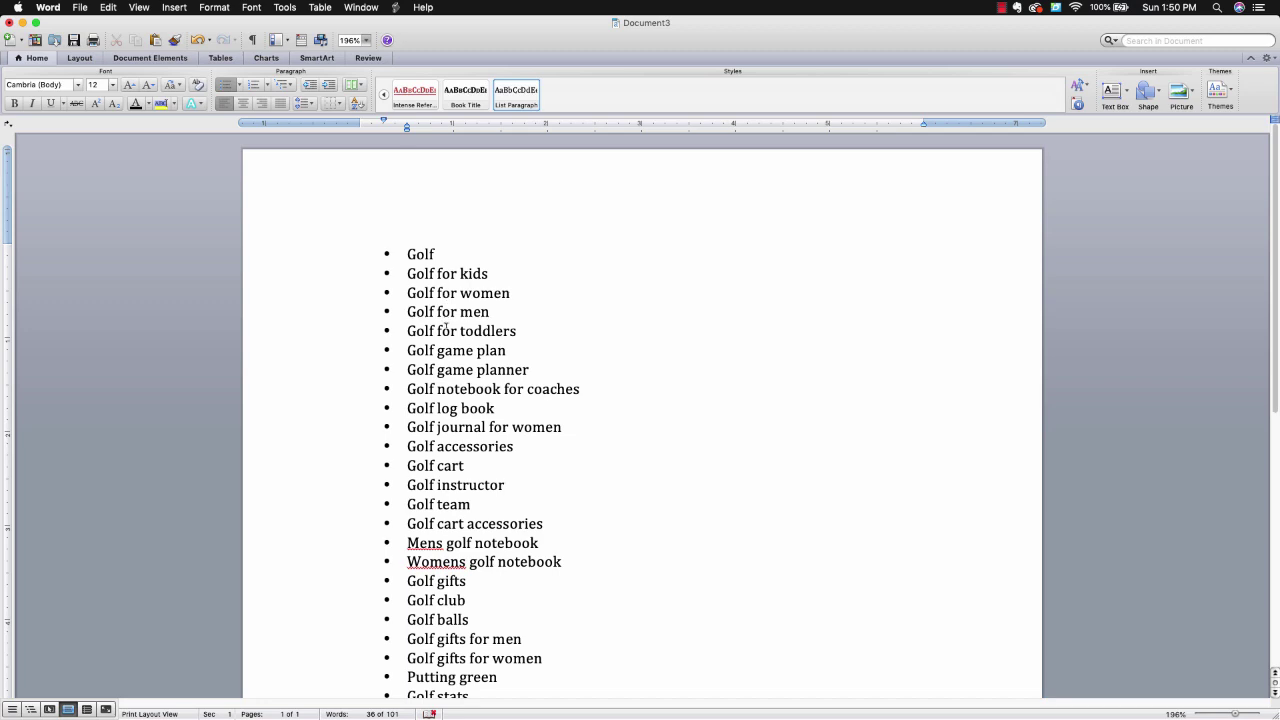
key("ctrl+Right")
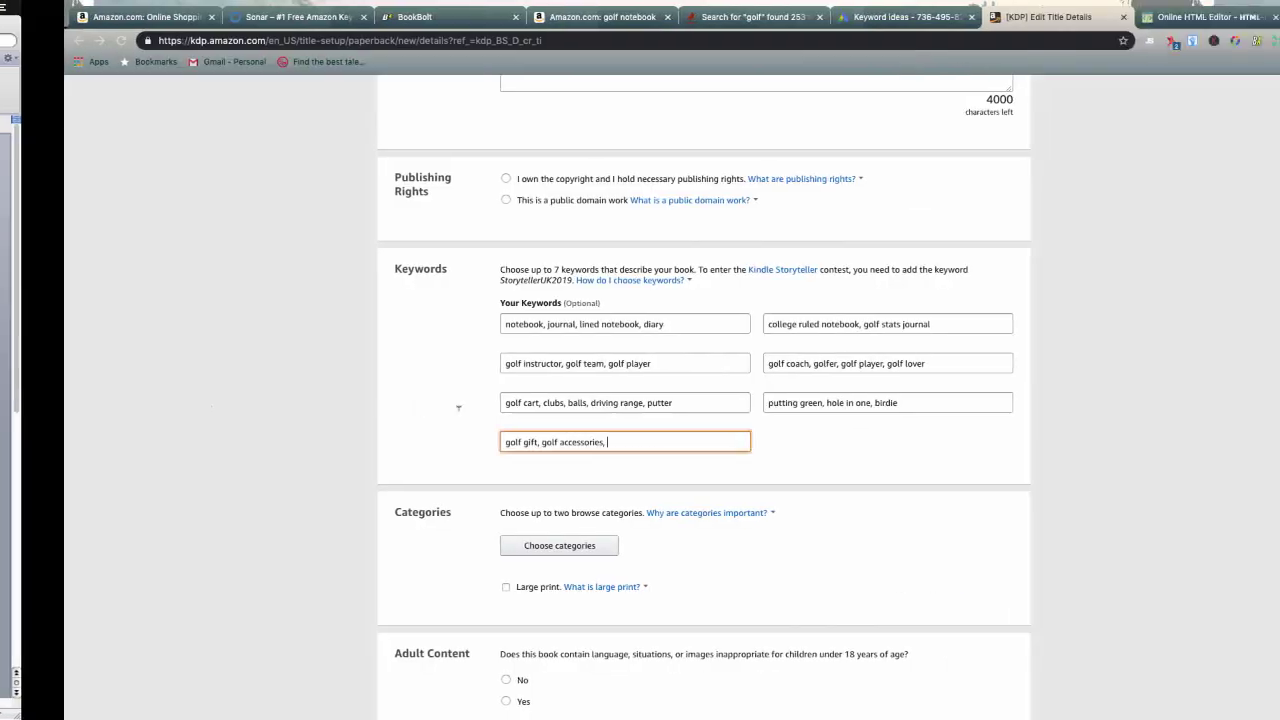
type("golf game planner")
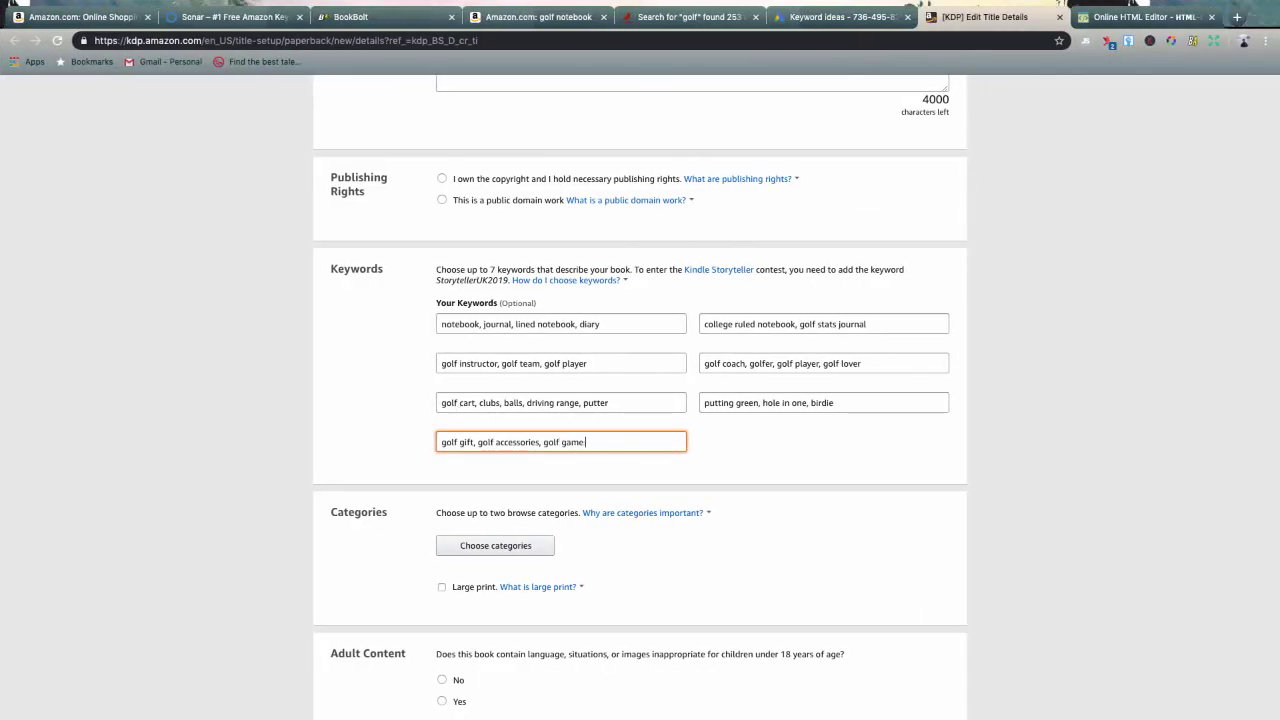
left_click(780, 472)
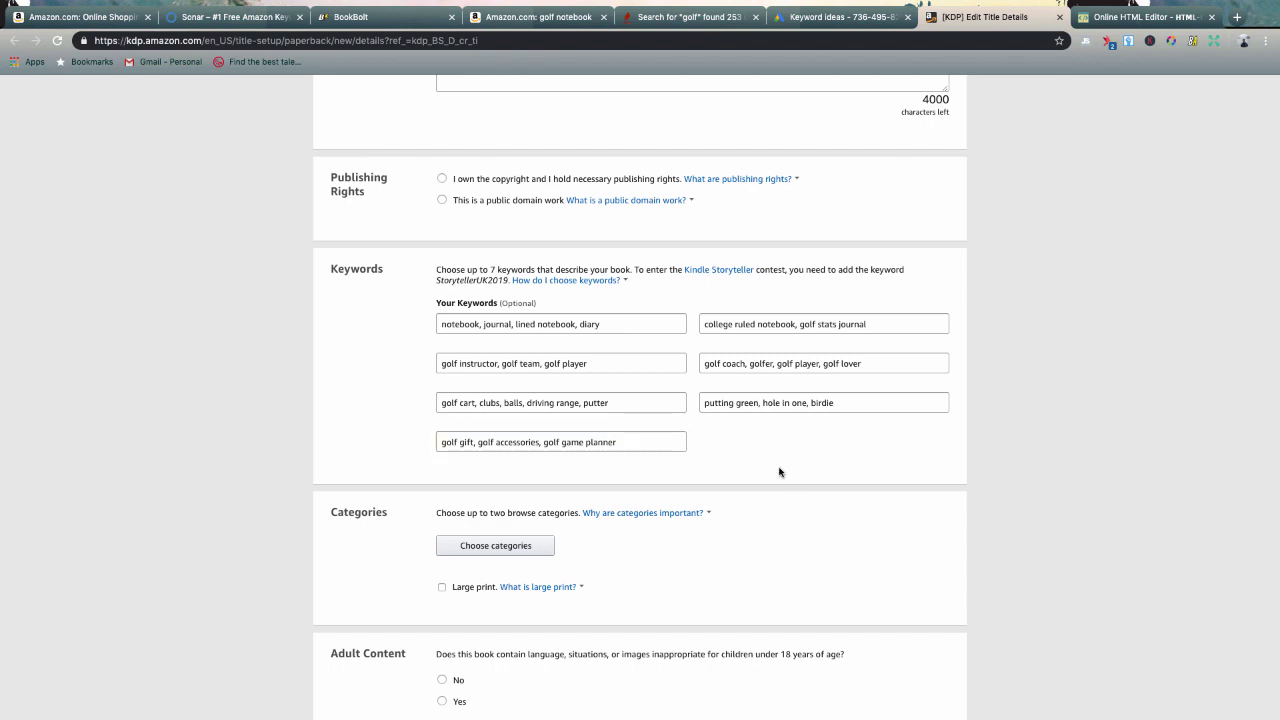